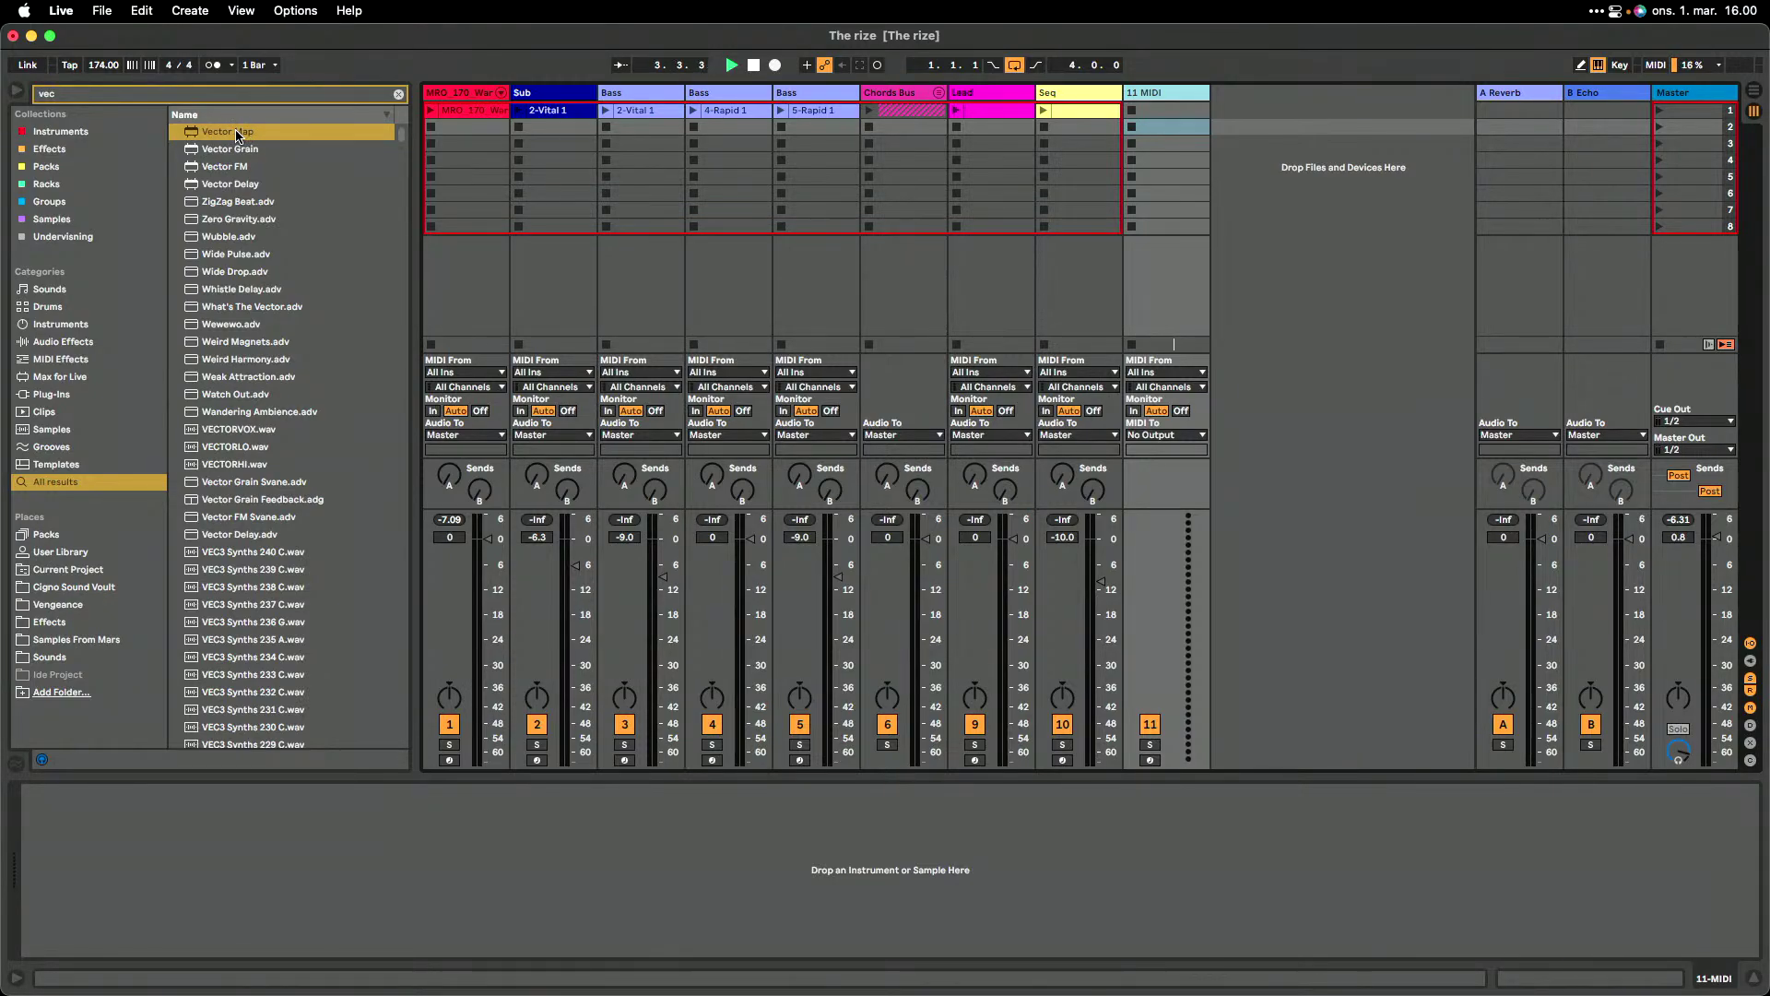
- Add Vector Map to the empty MIDI track 11 and show its parameter mapping slots
left_click_drag(219, 136, 1159, 93)
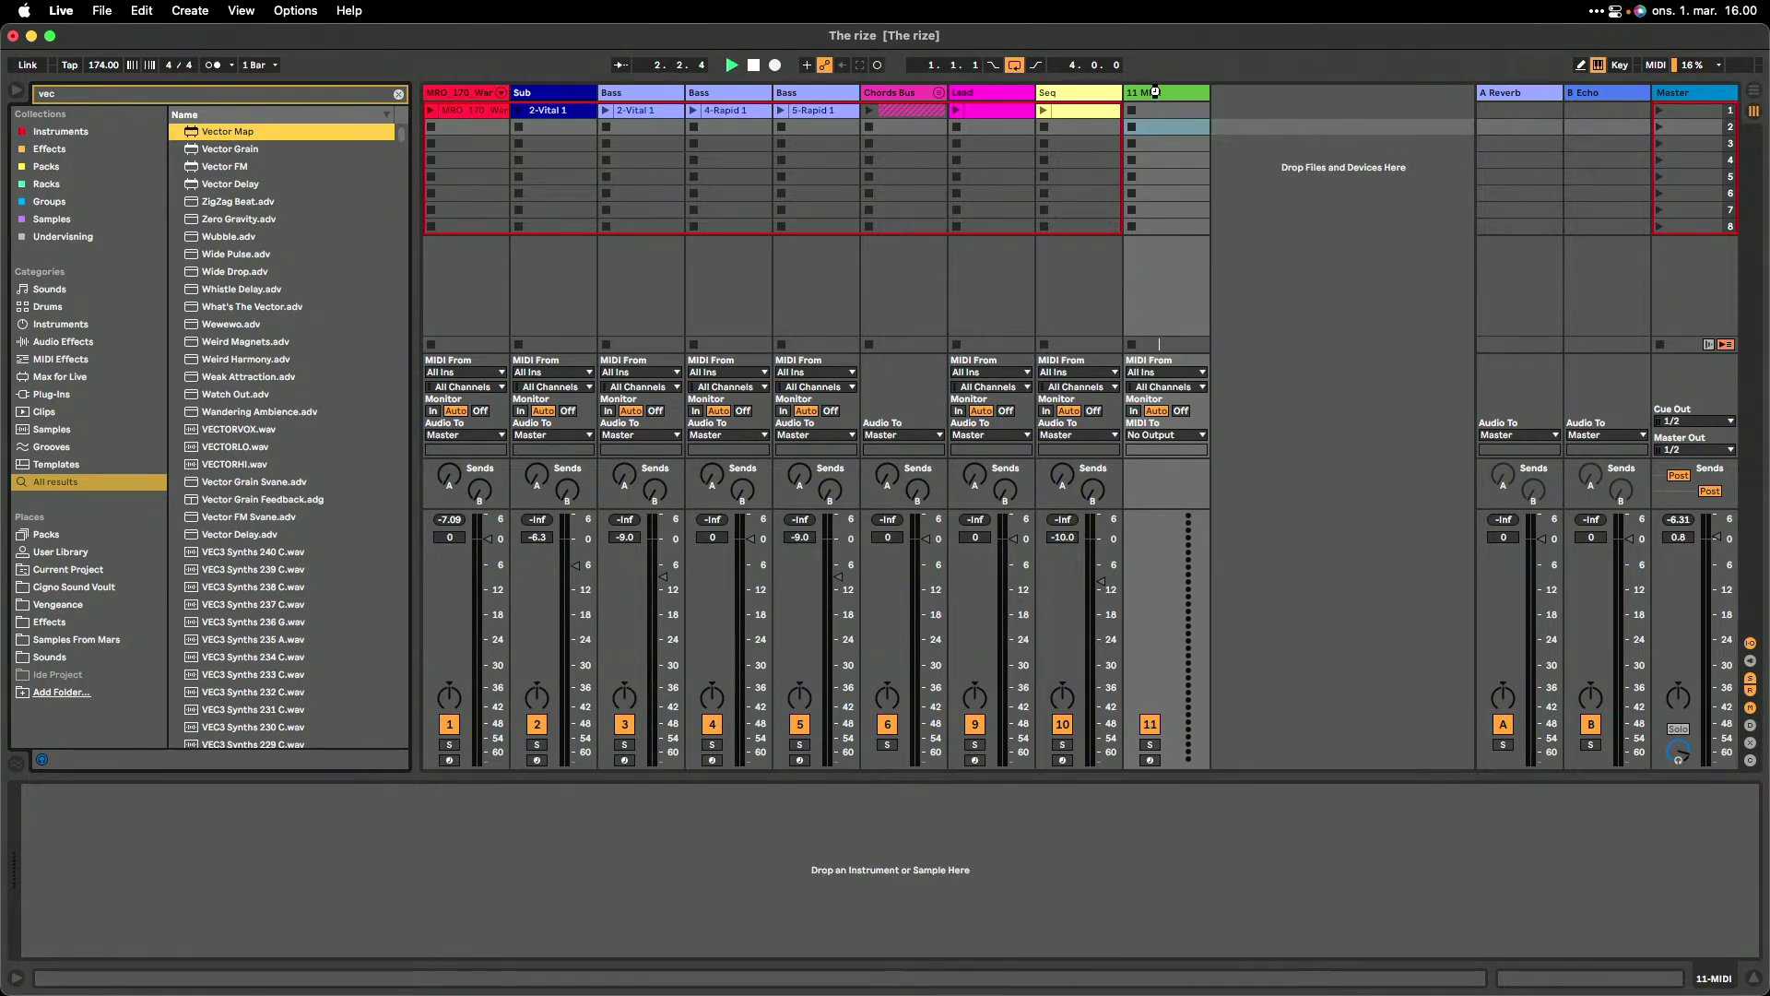
left_click_drag(1155, 91, 1158, 96)
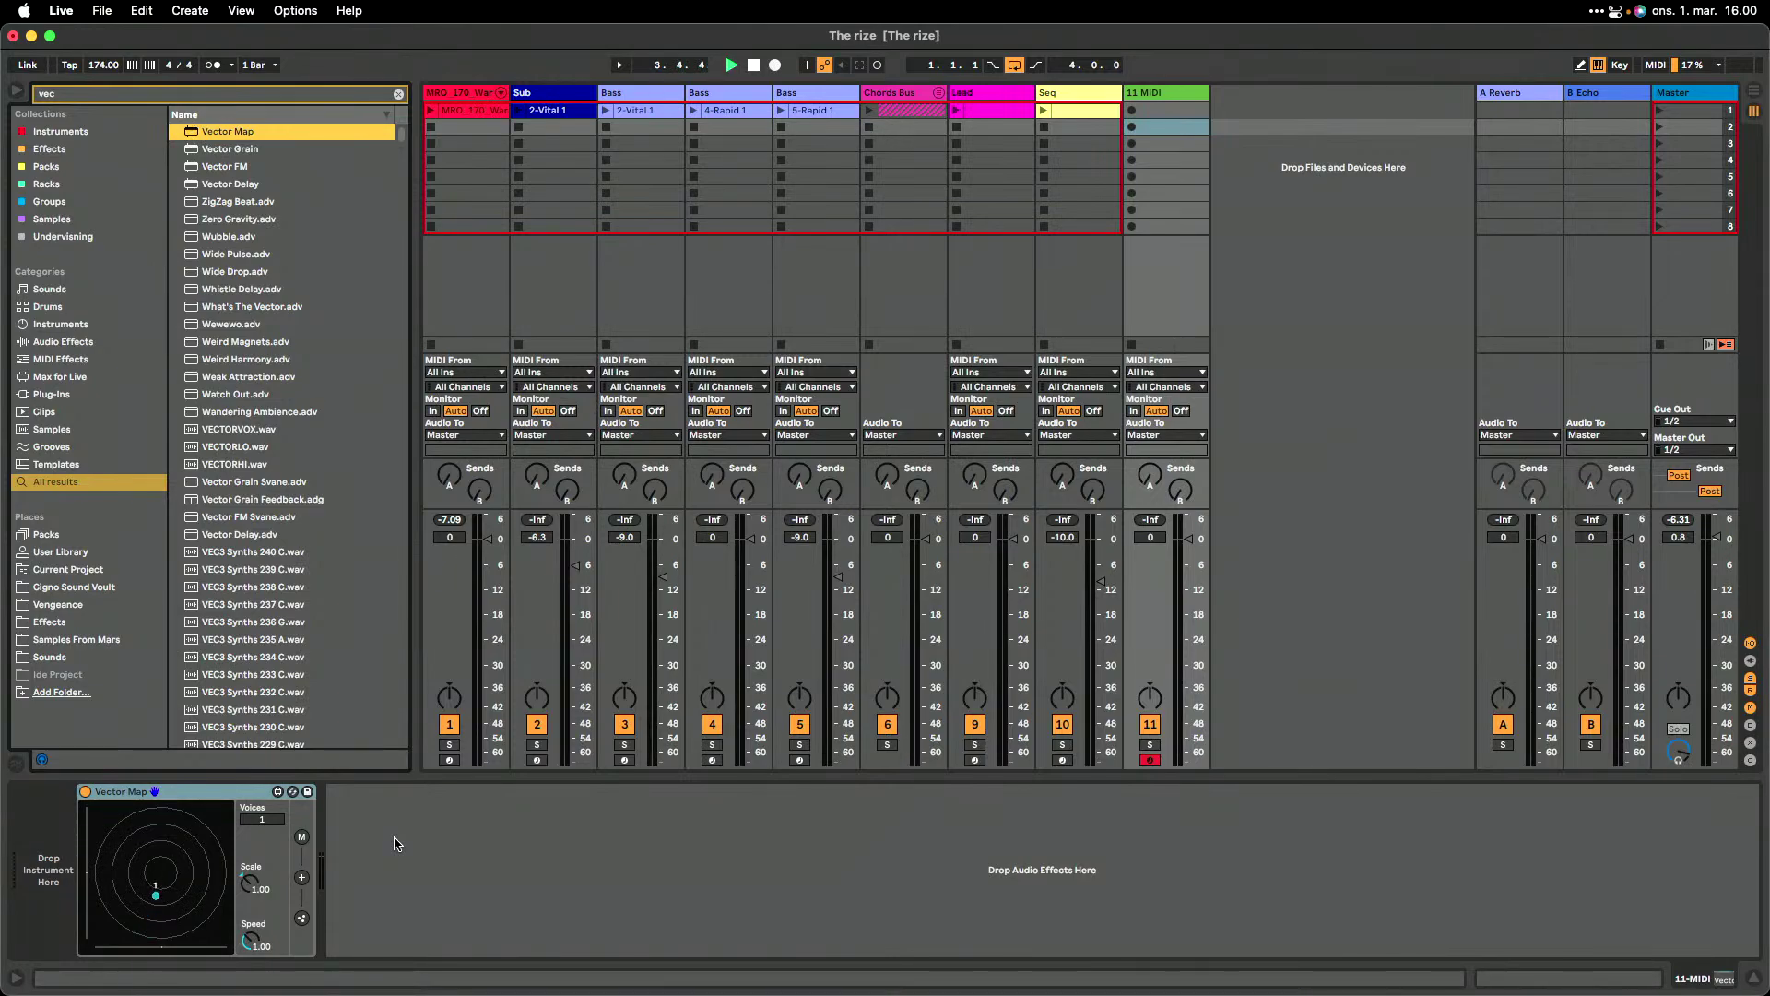
left_click(303, 840)
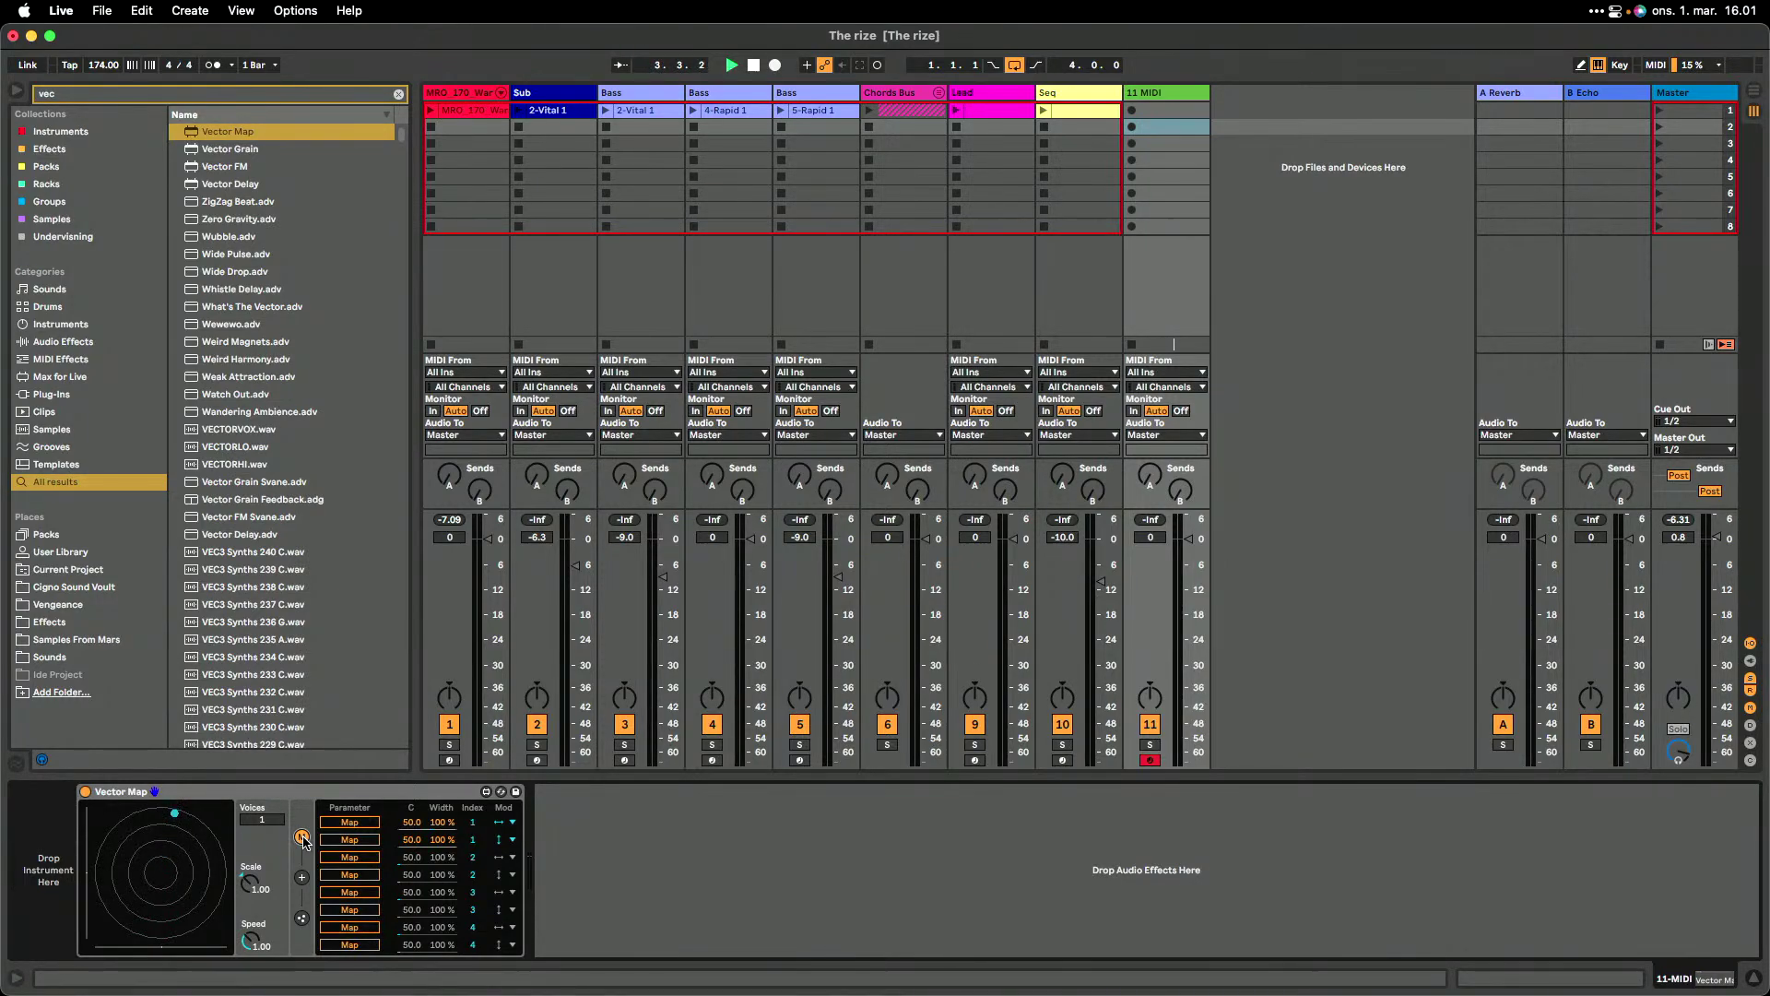
- Search the browser for "op" and load Operator onto track 11 ahead of Vector Map
left_click(398, 95)
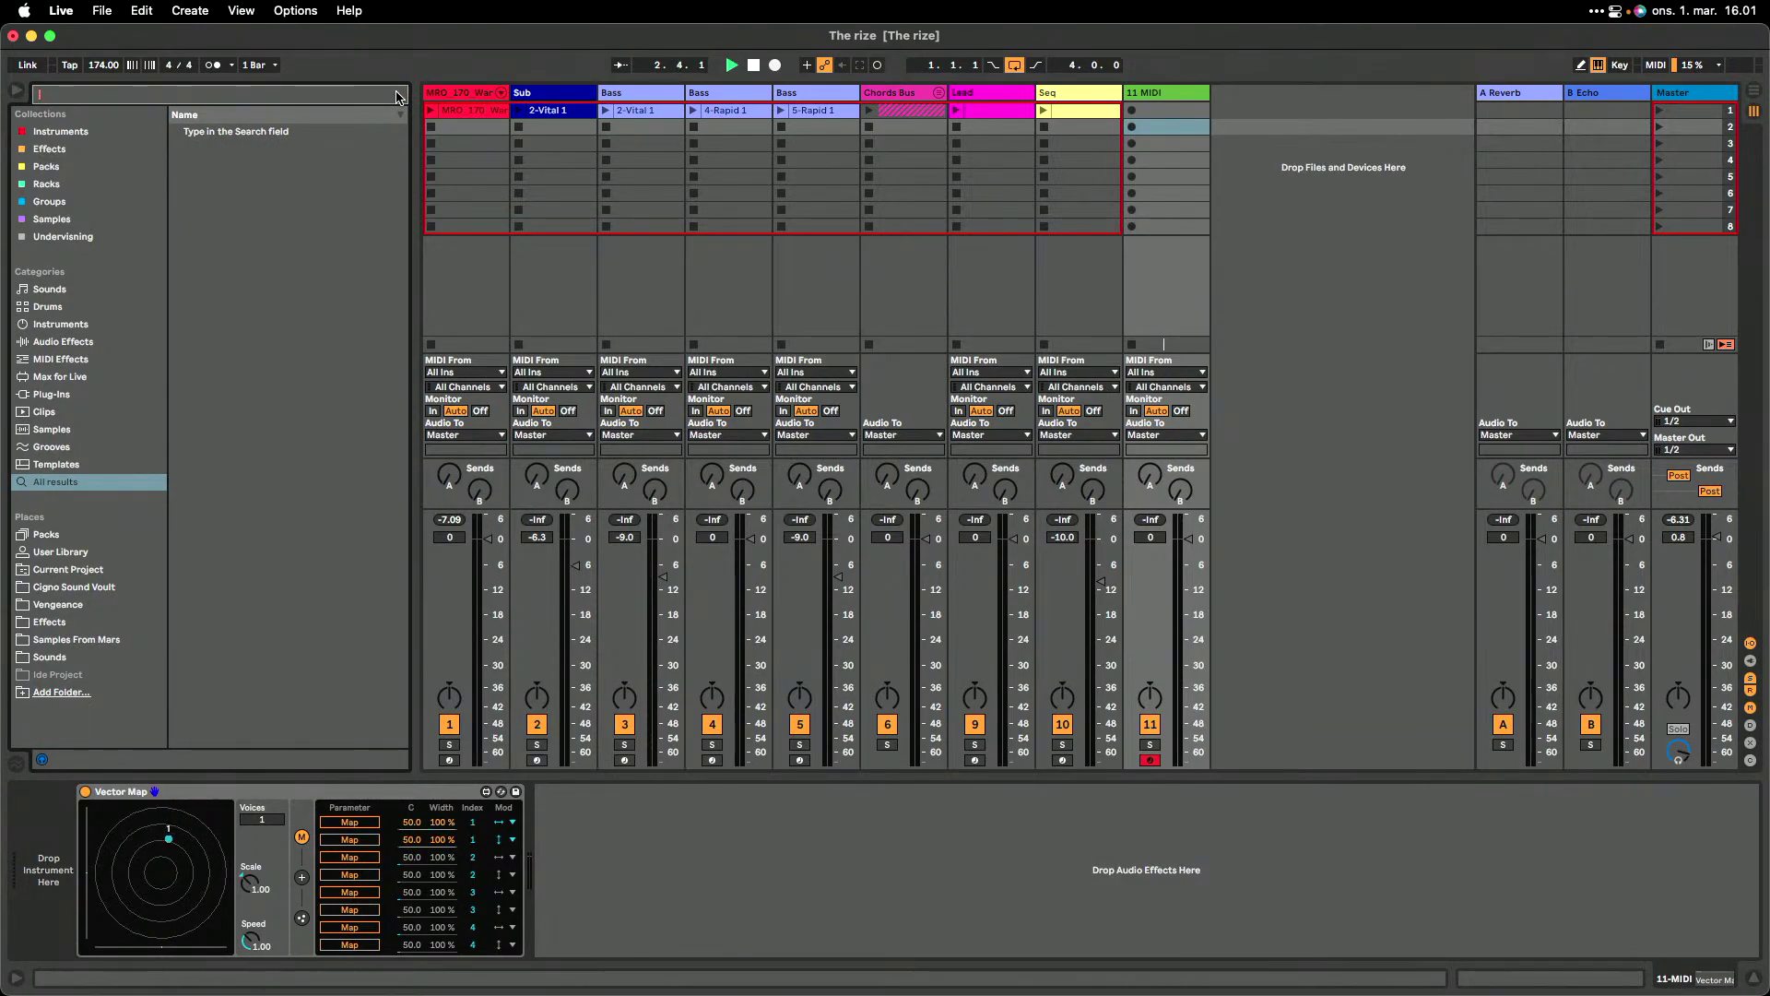
type("op")
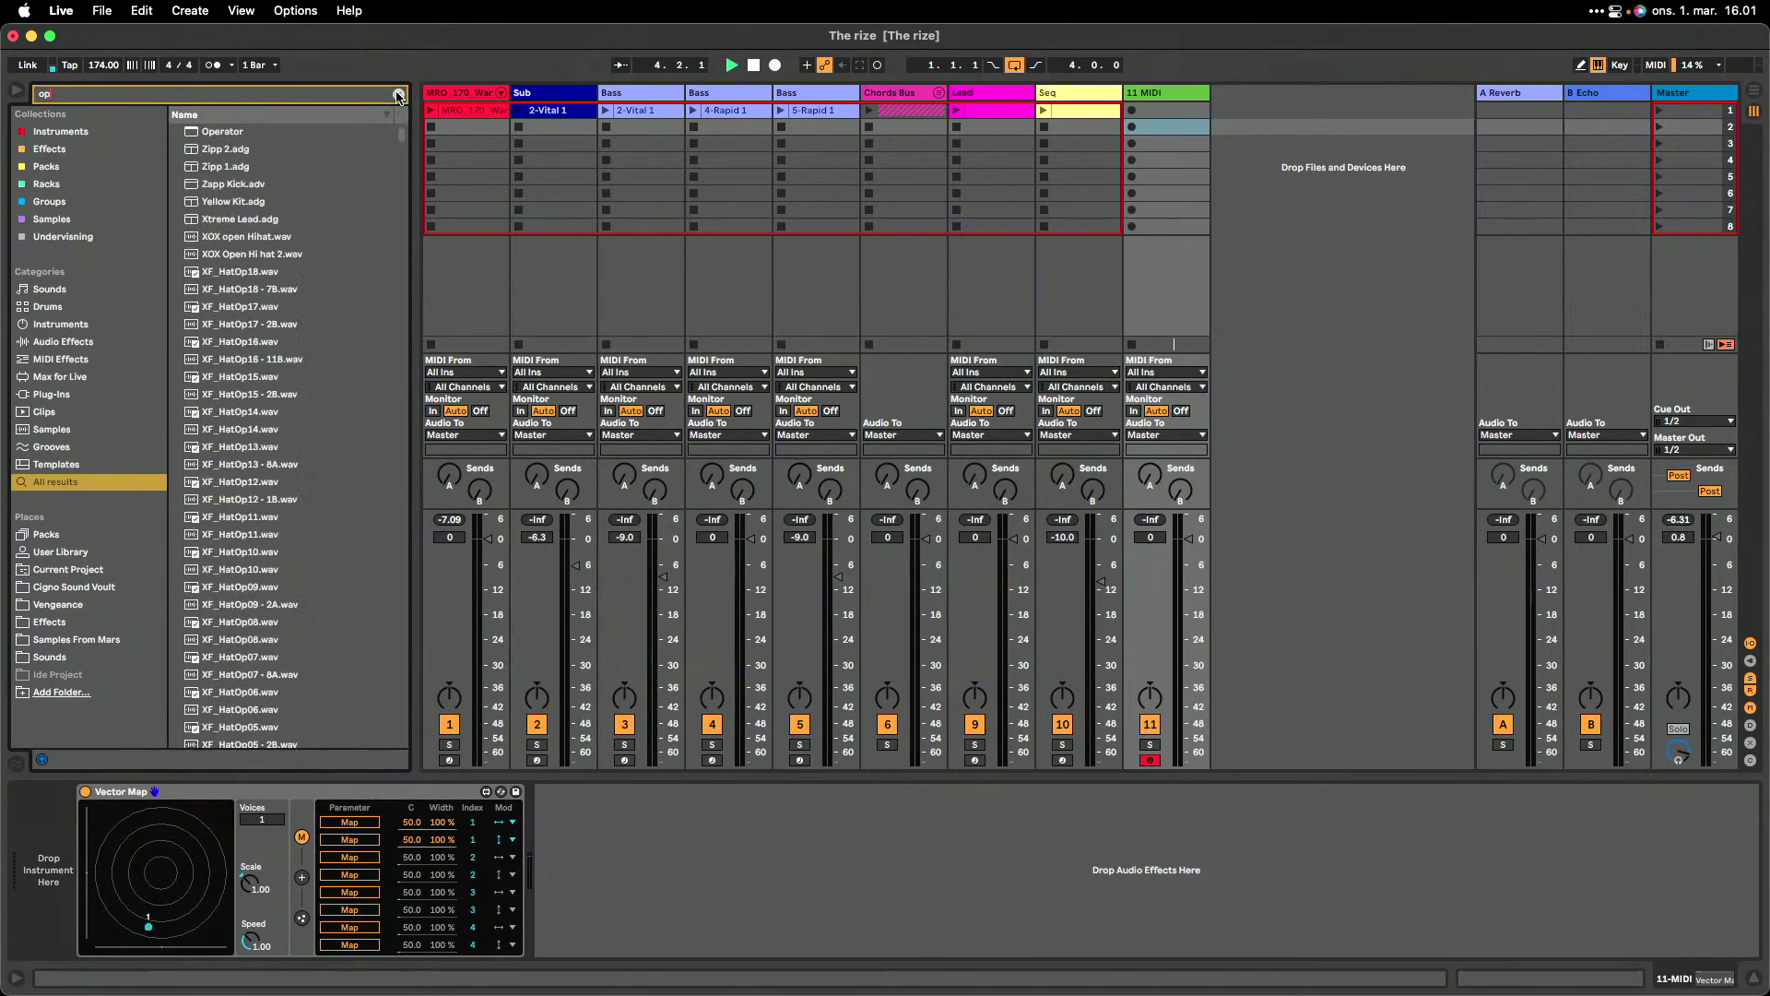
left_click_drag(242, 132, 702, 921)
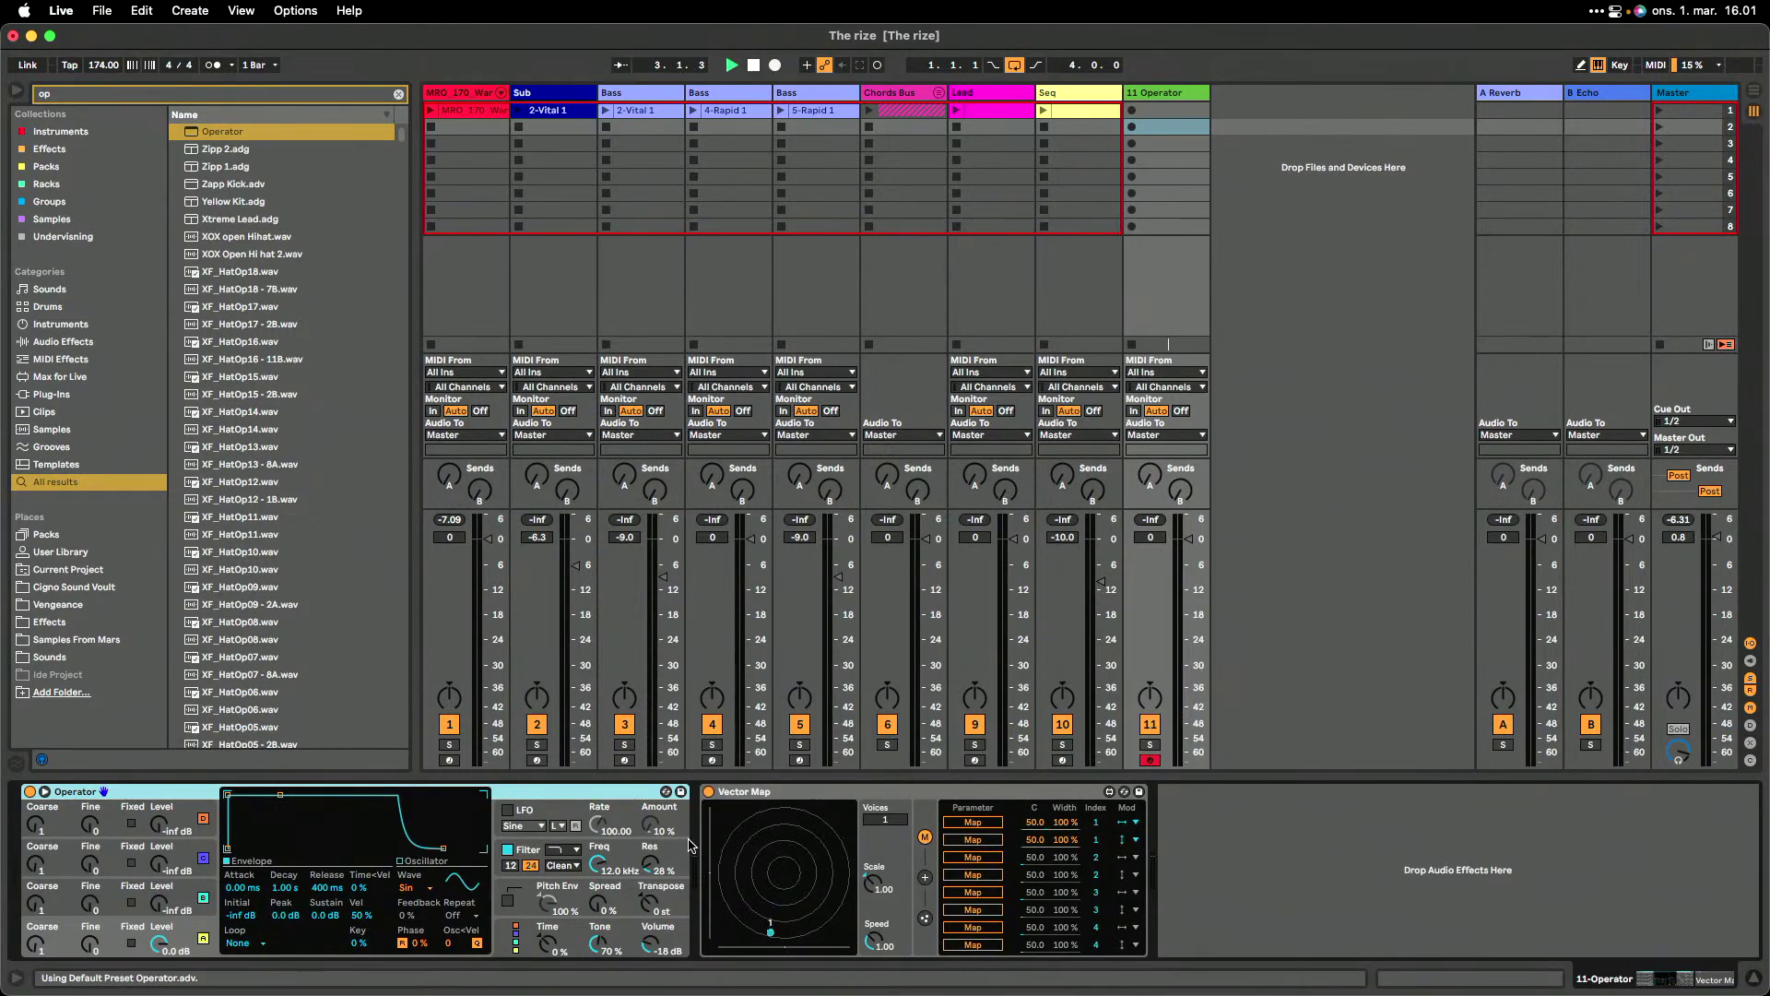
- Insert the Arturia Rev INTENSITY reverb after Vector Map and hide its plug-in window
right_click(1243, 855)
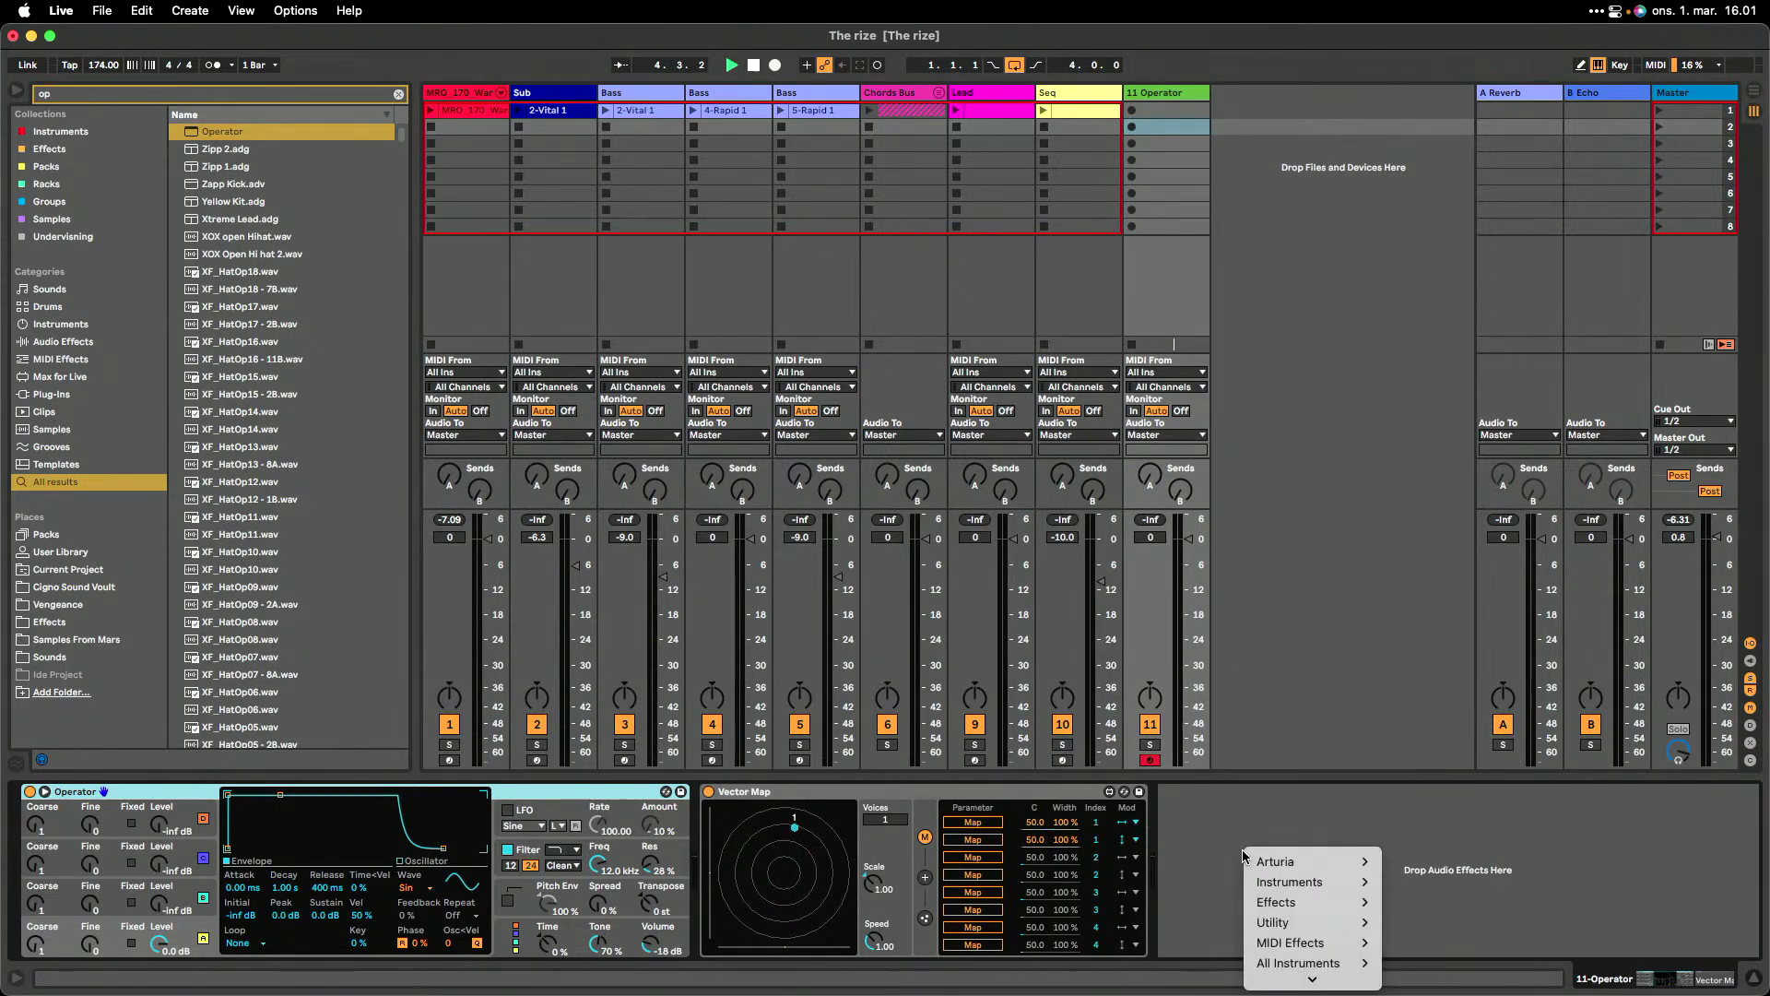
mouse_move(1329, 919)
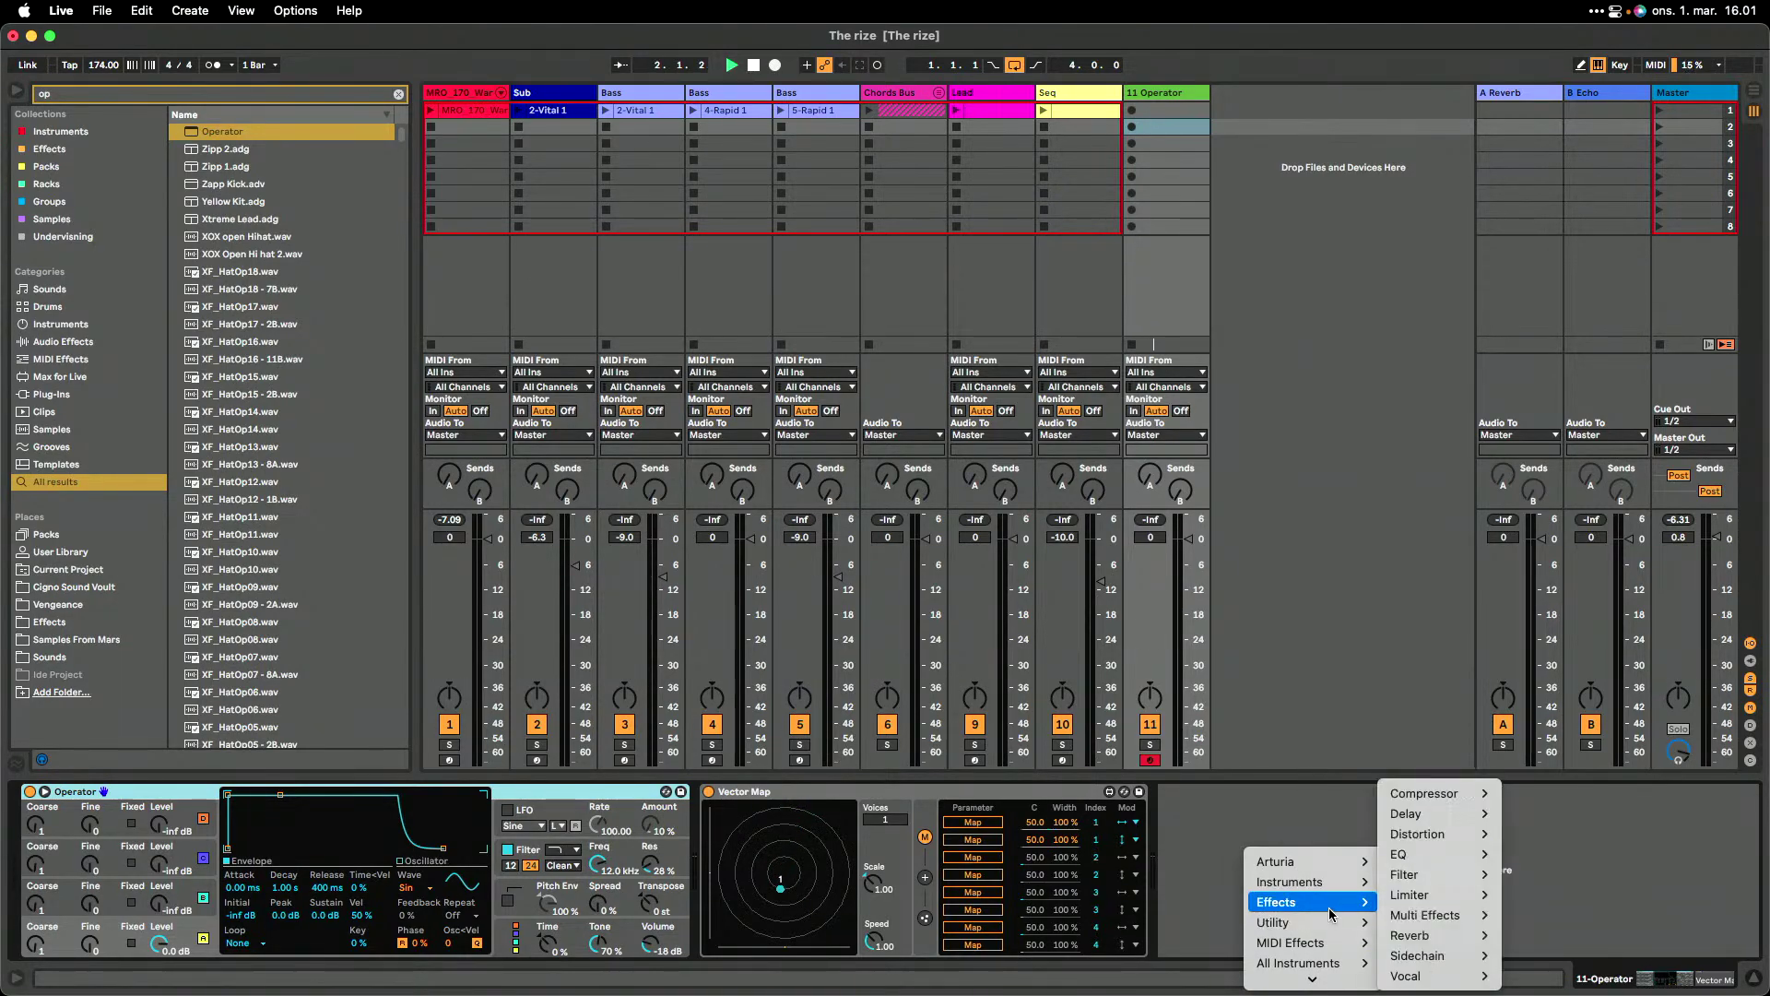
mouse_move(1444, 896)
mouse_move(1411, 936)
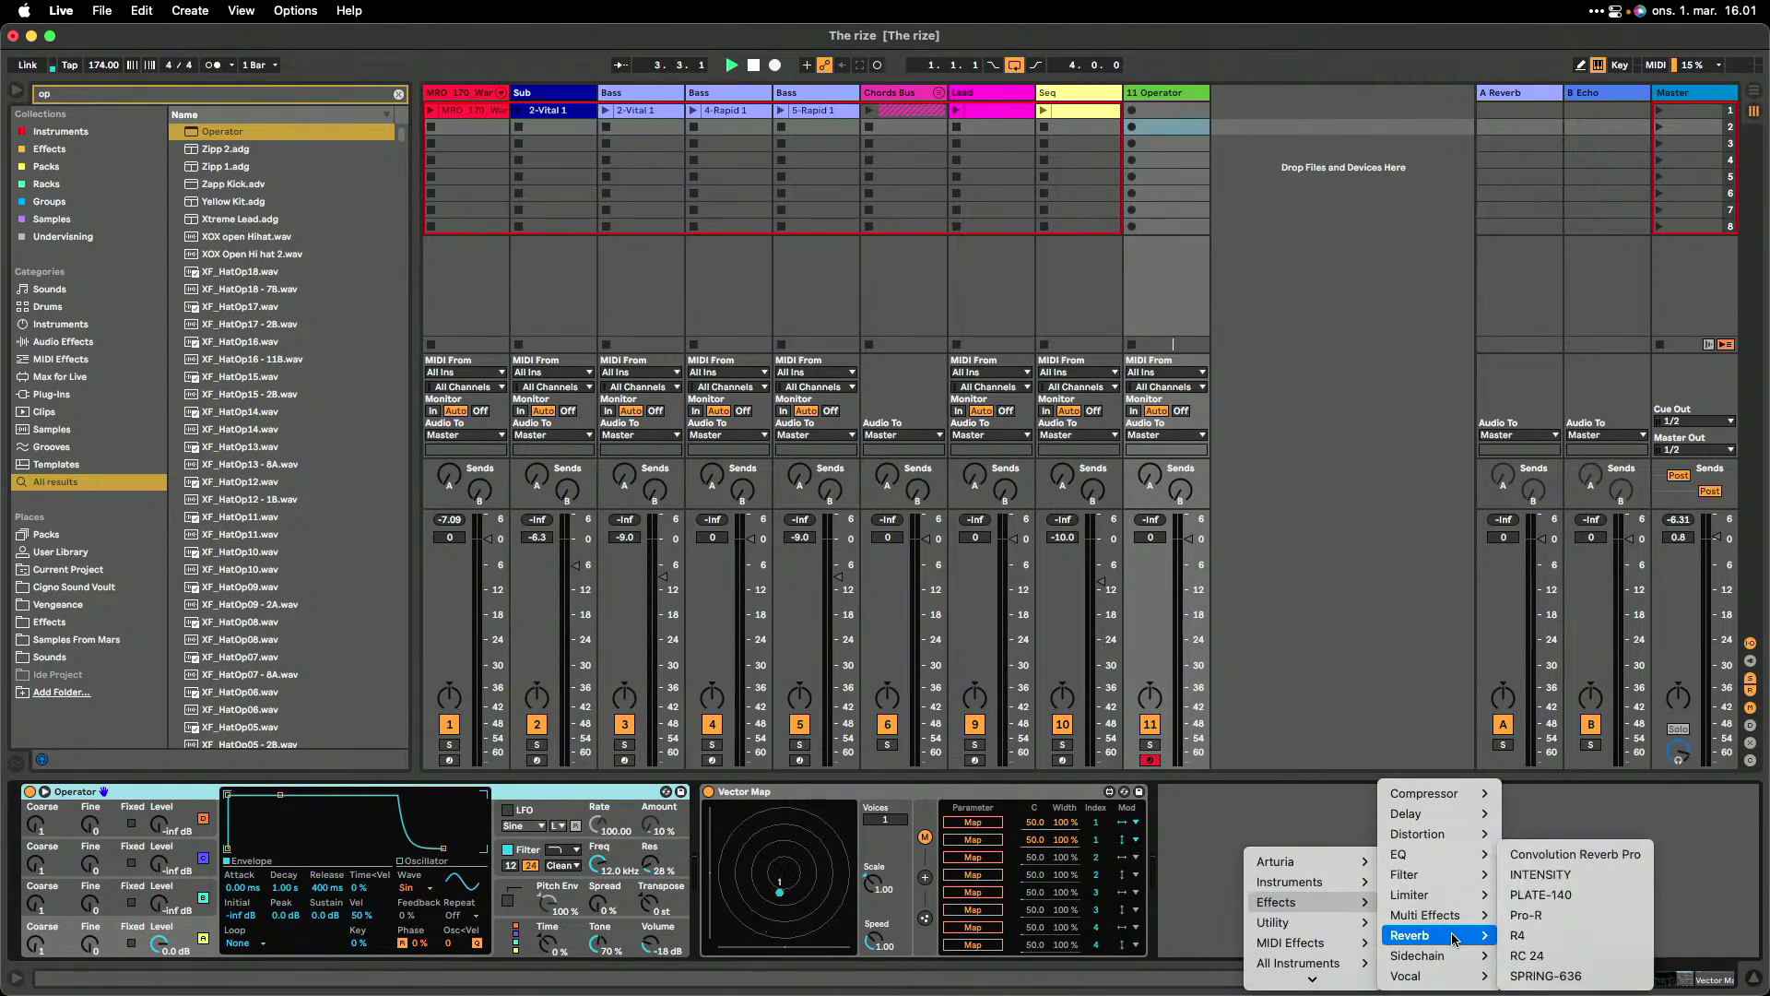
left_click(1534, 885)
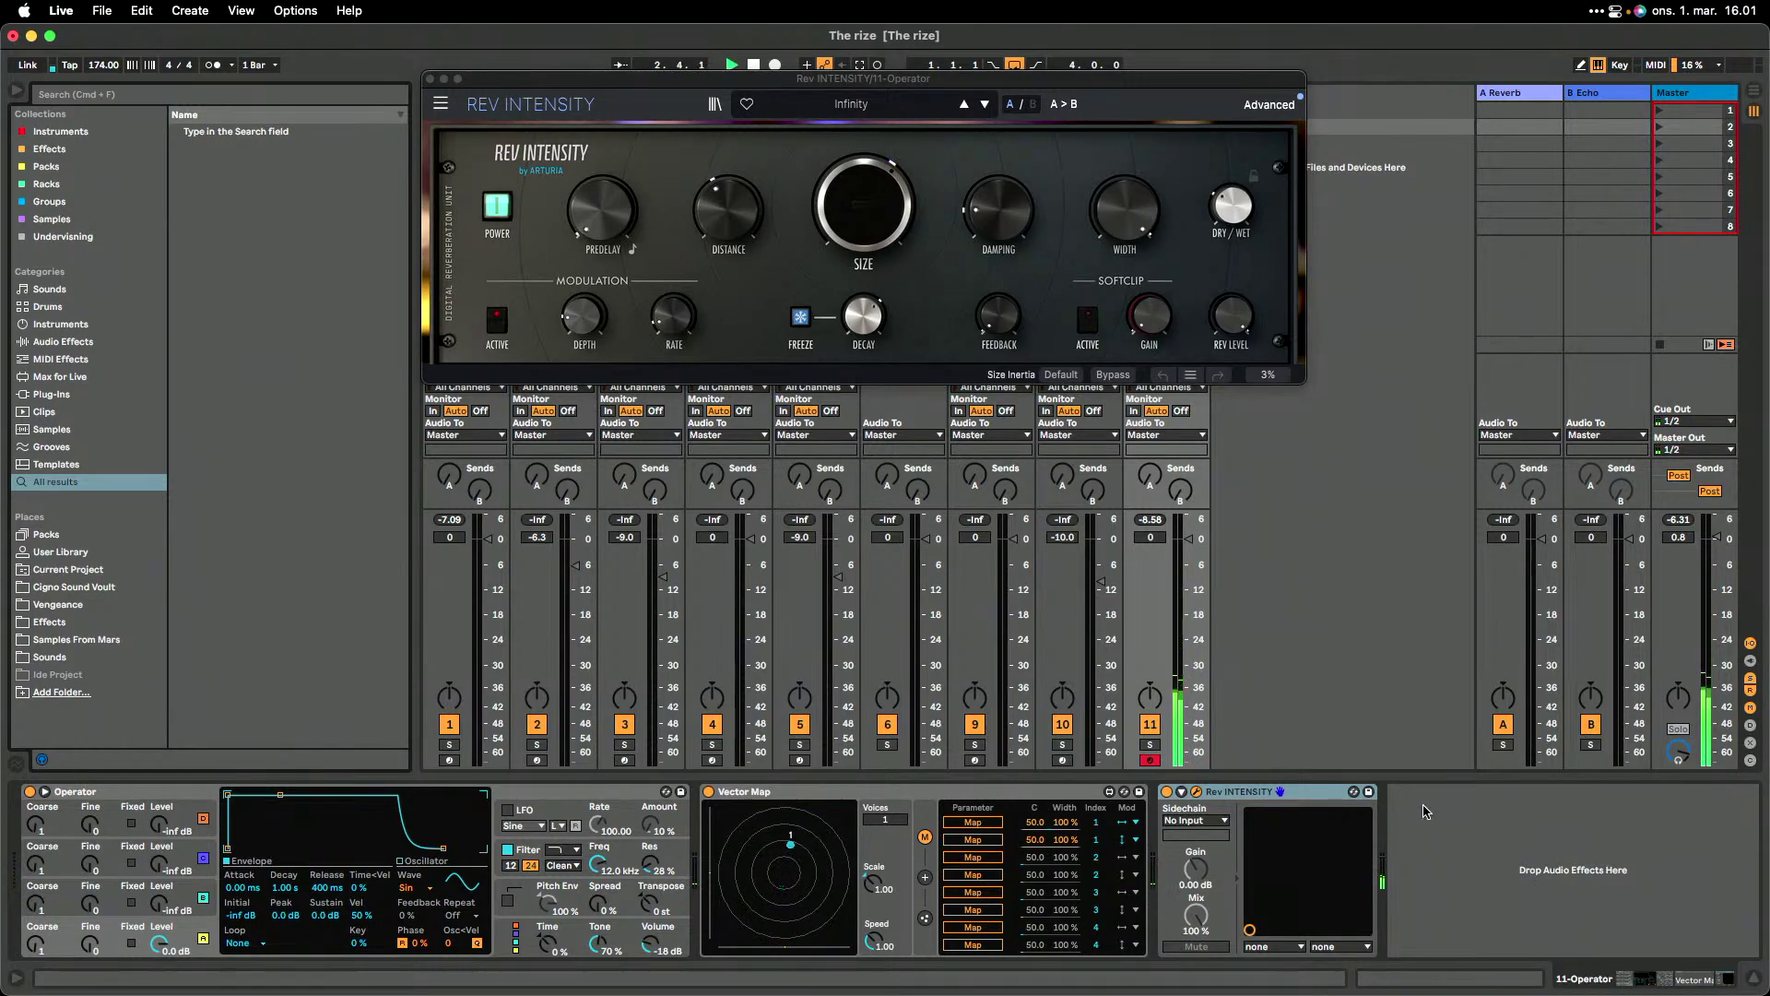
left_click(1196, 791)
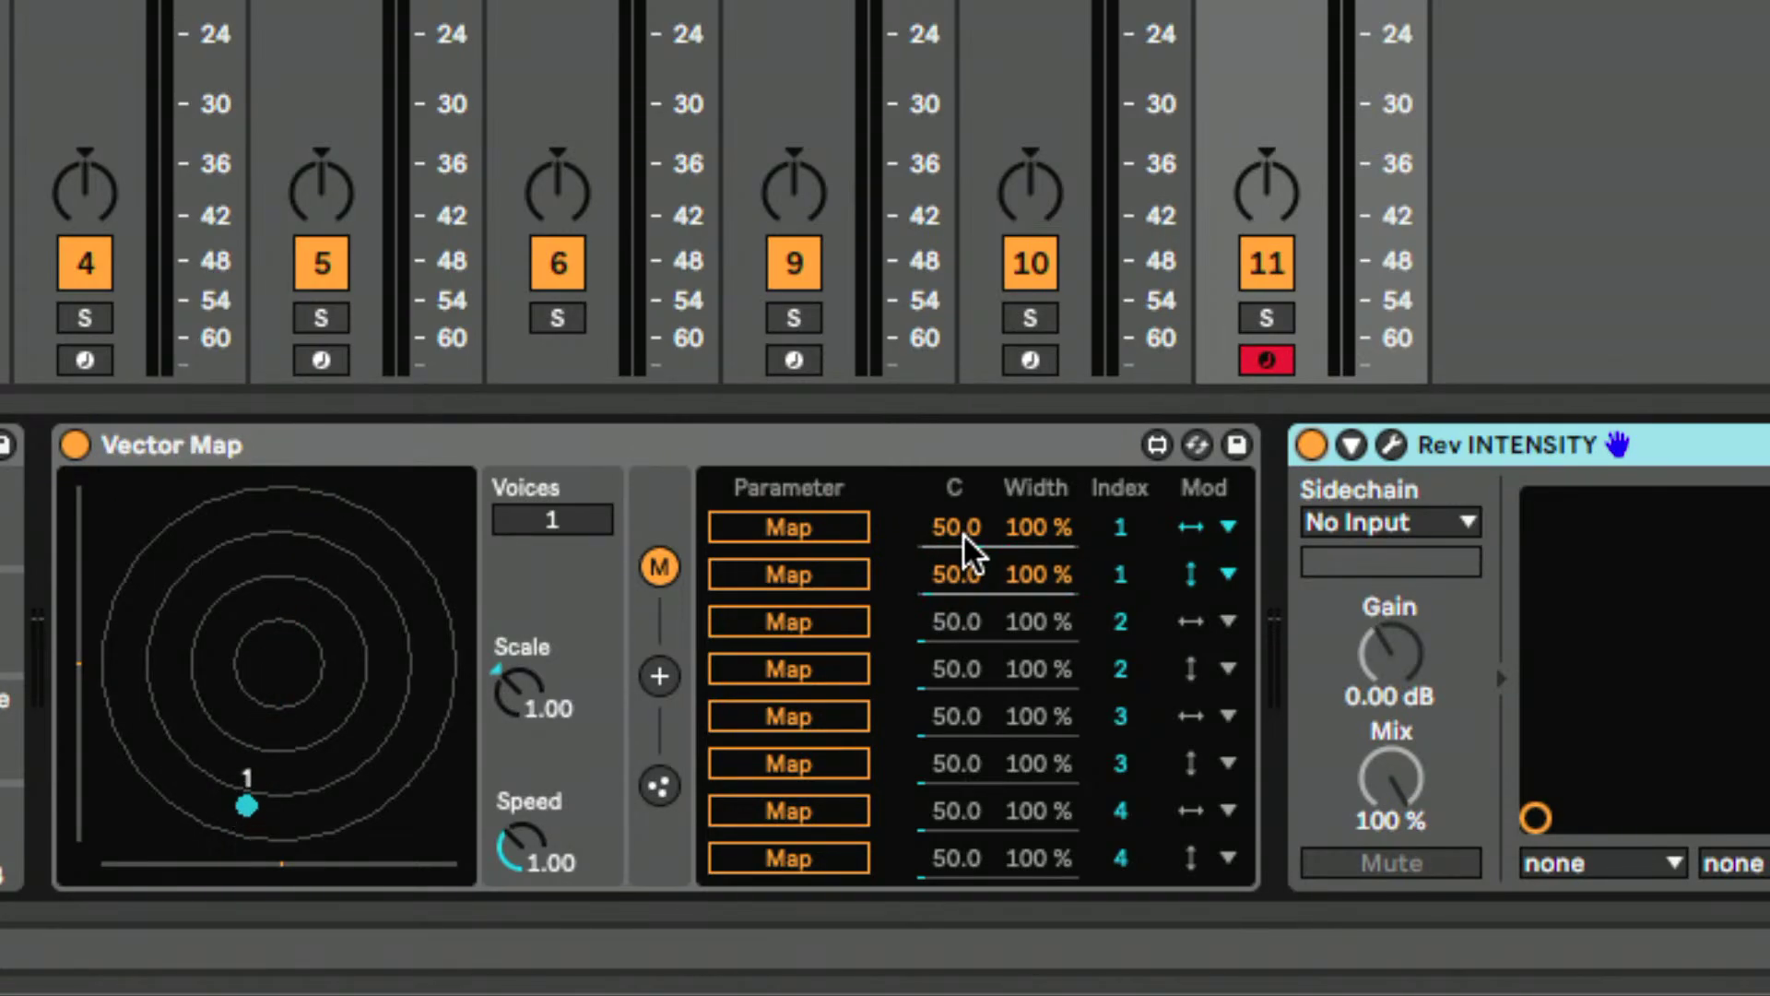
- Map Operator's oscillator B level to the second Vector Map slot, with width 33.9 and centre 70.5
left_click(801, 575)
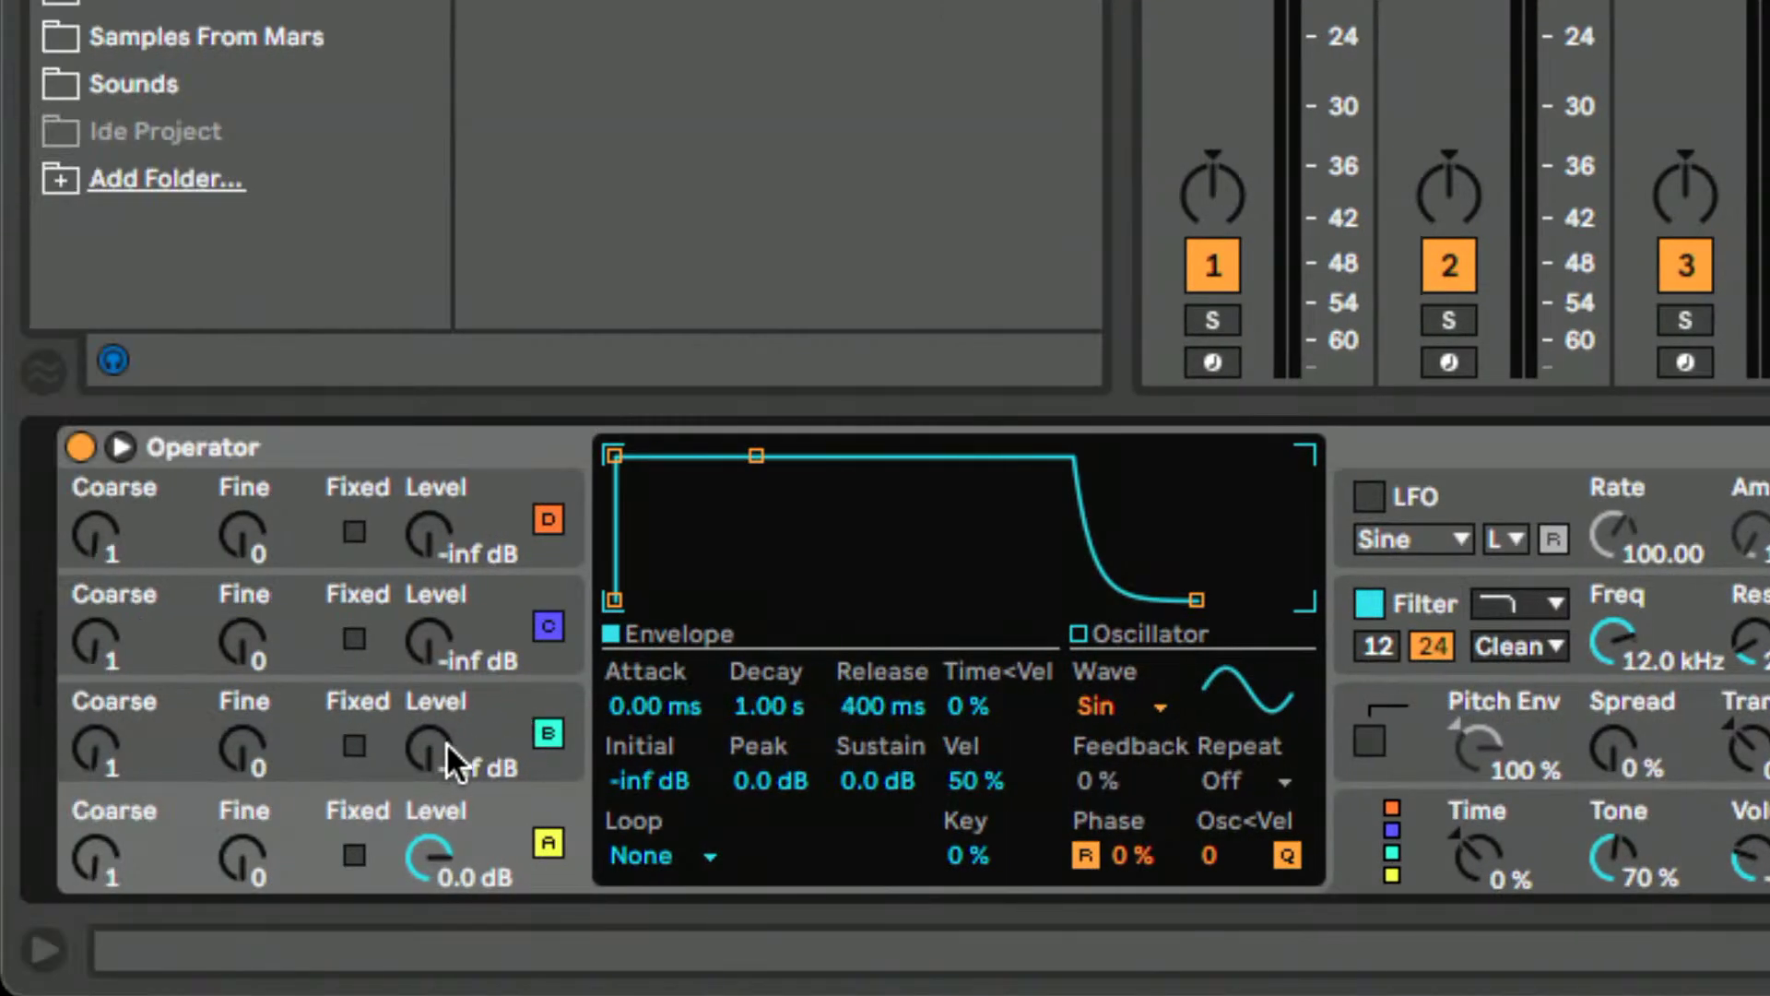
left_click(220, 747)
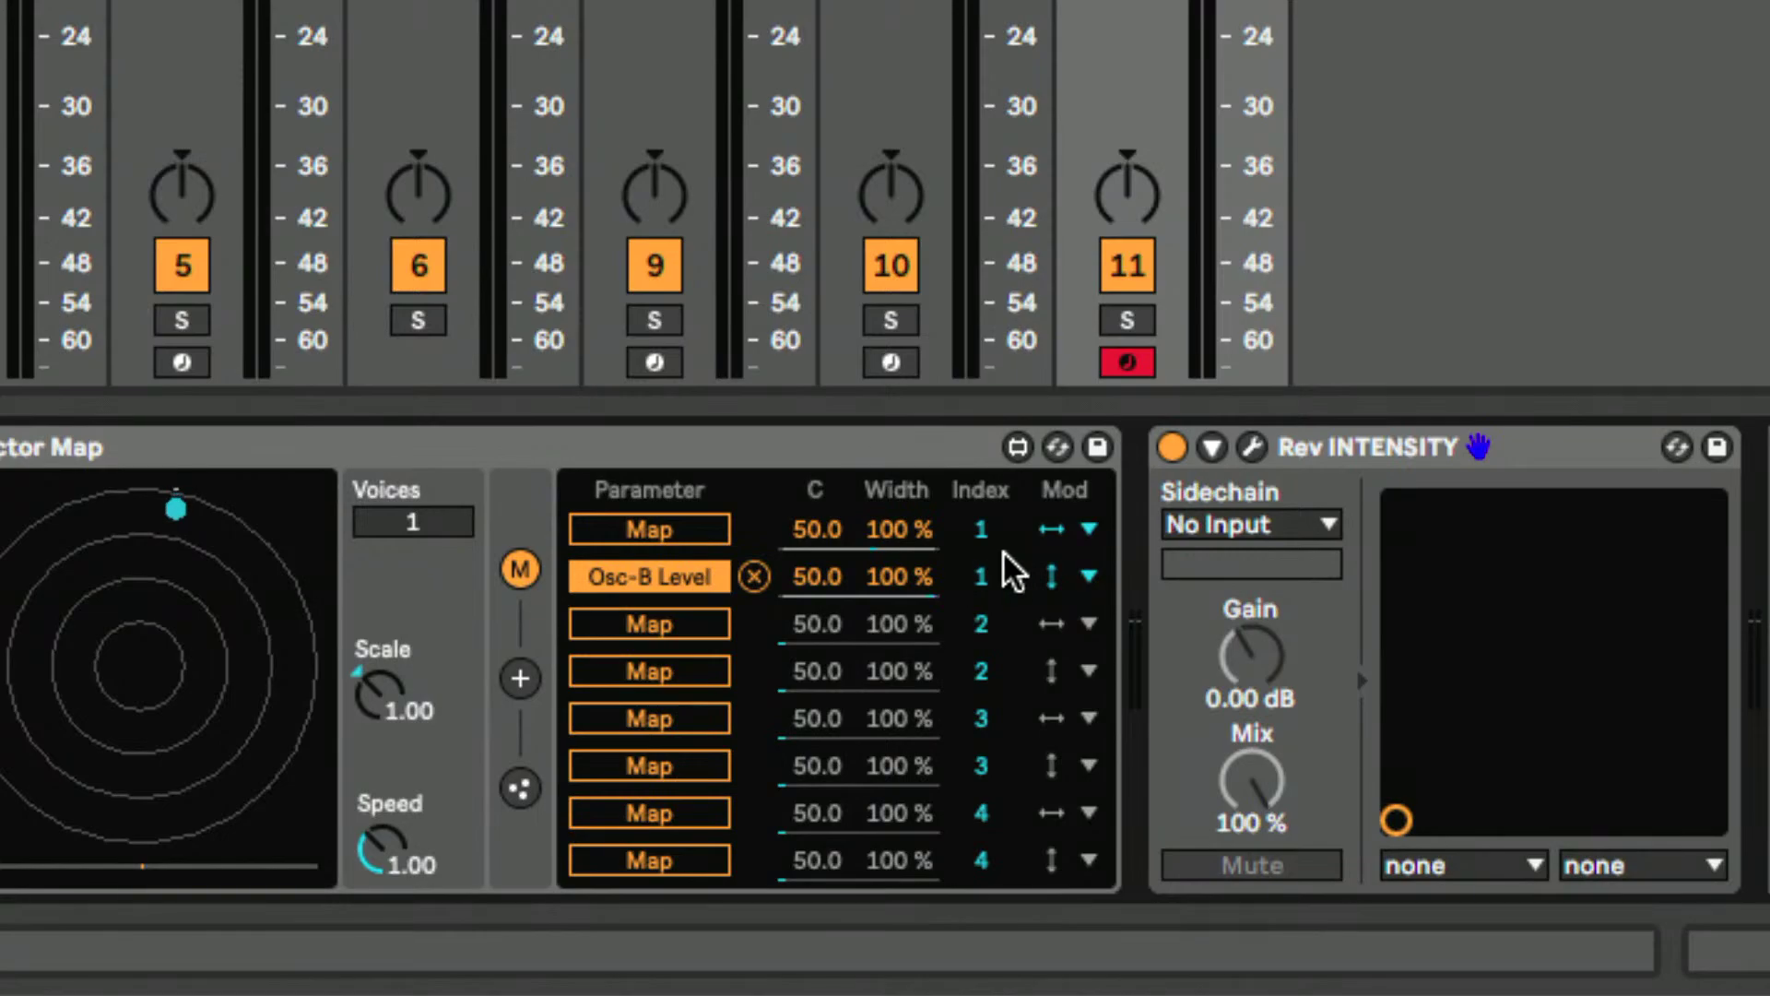
left_click_drag(925, 582, 925, 714)
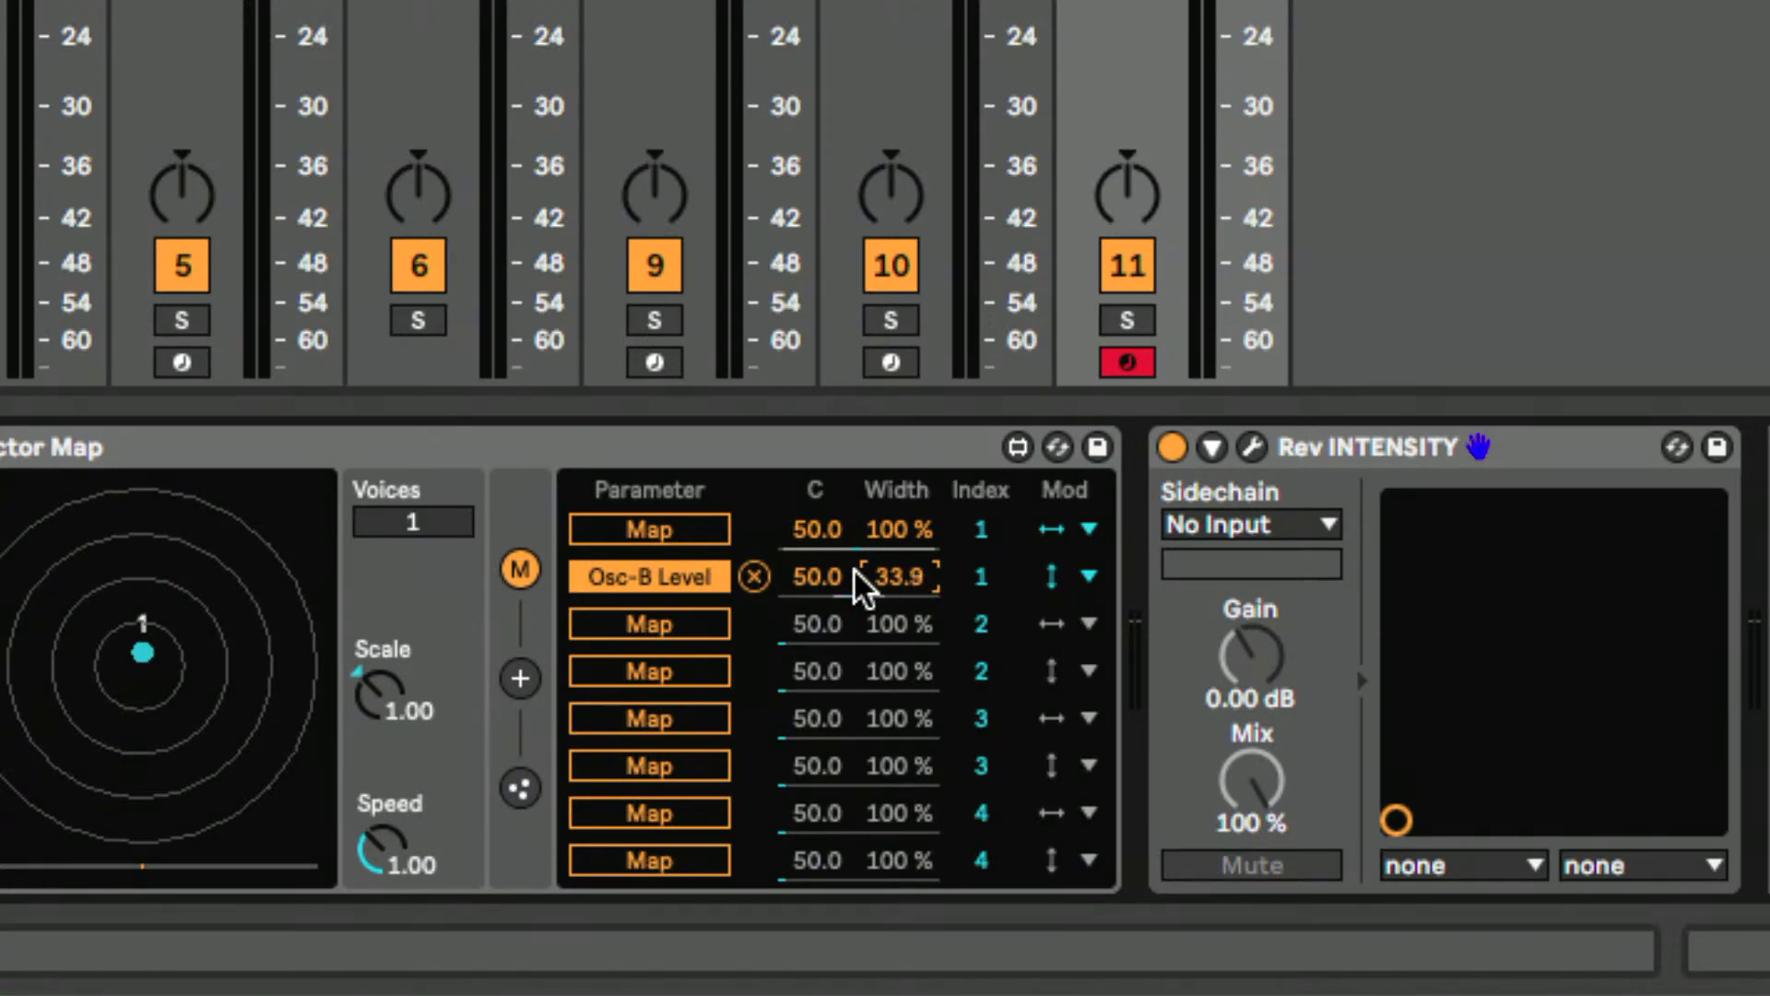
left_click_drag(826, 589, 826, 550)
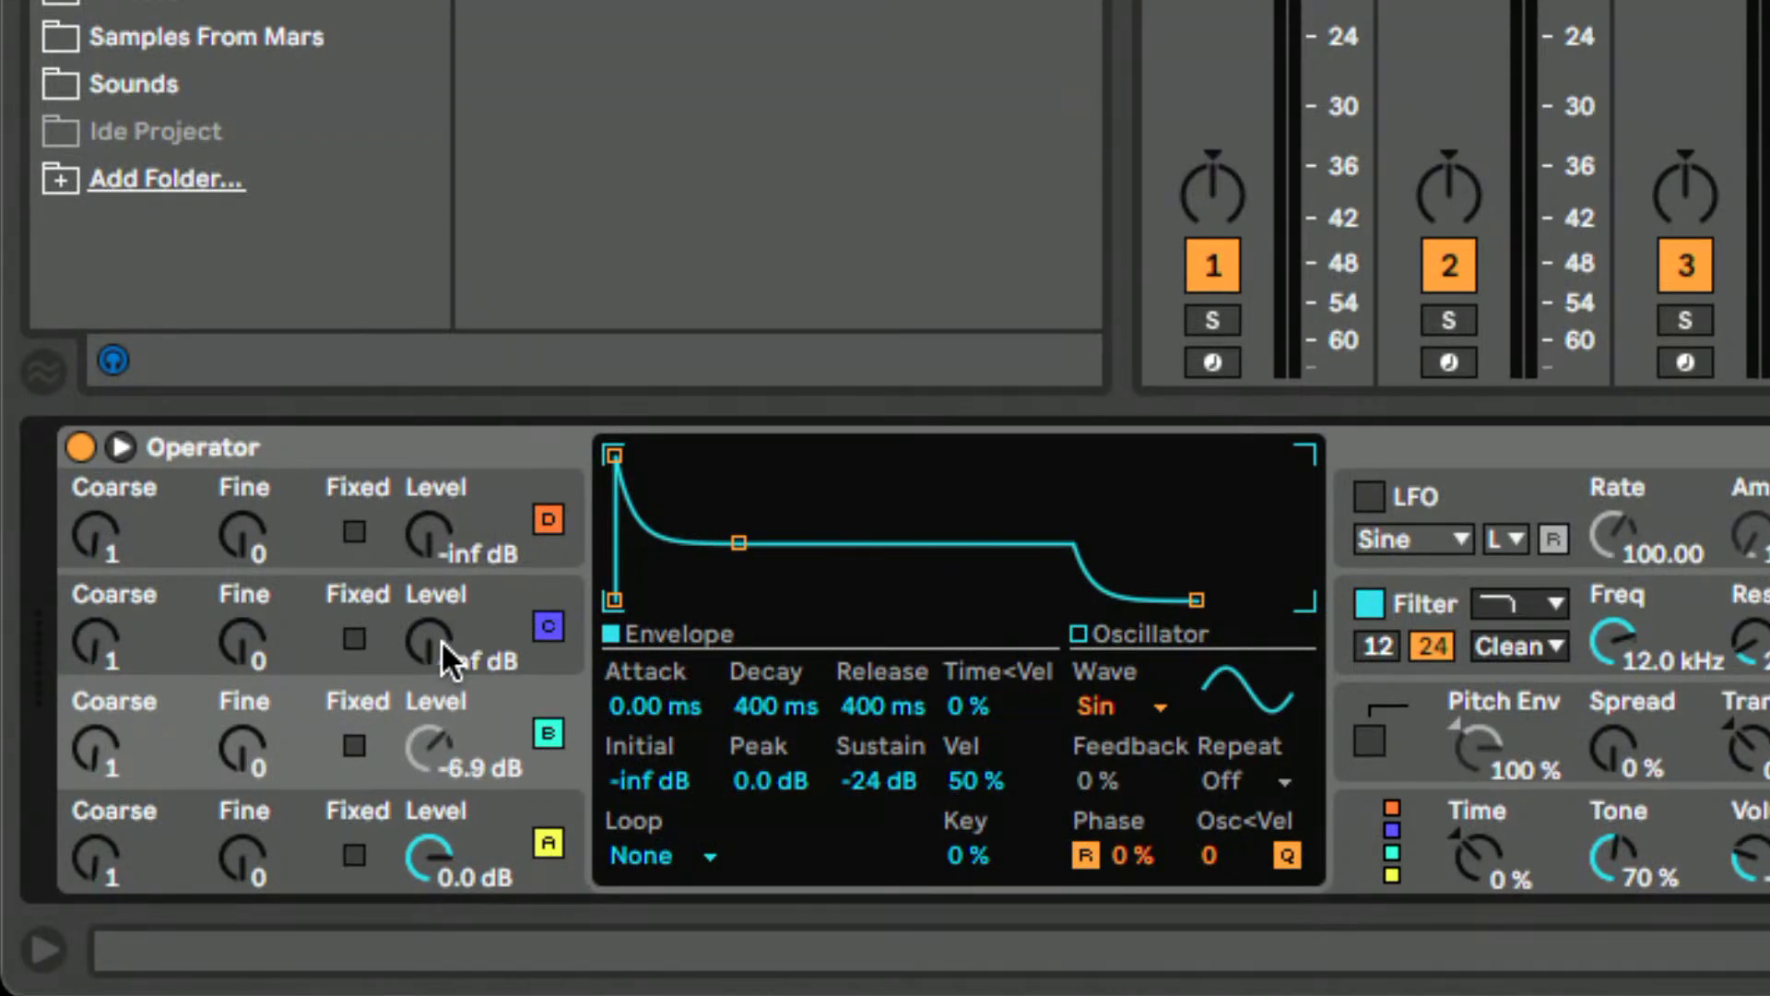
- Map oscillator C's level to the first Vector Map slot and its envelope attack to the third
left_click_drag(441, 639, 440, 642)
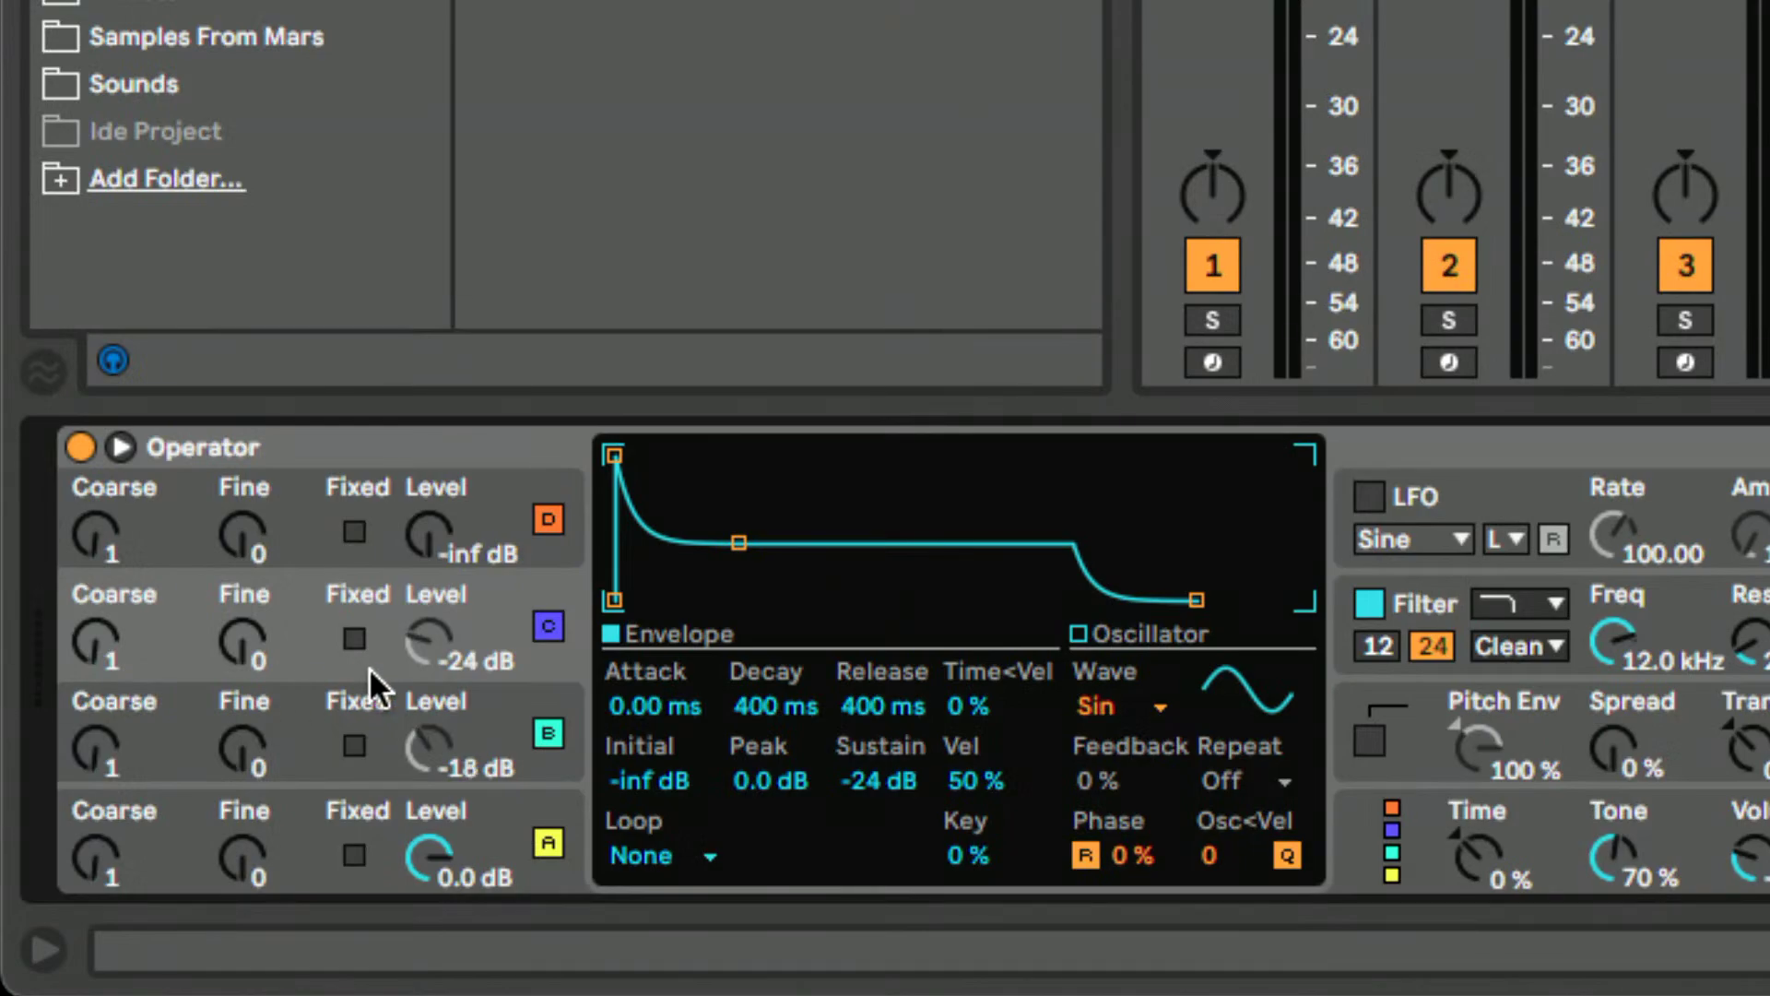
left_click(647, 712)
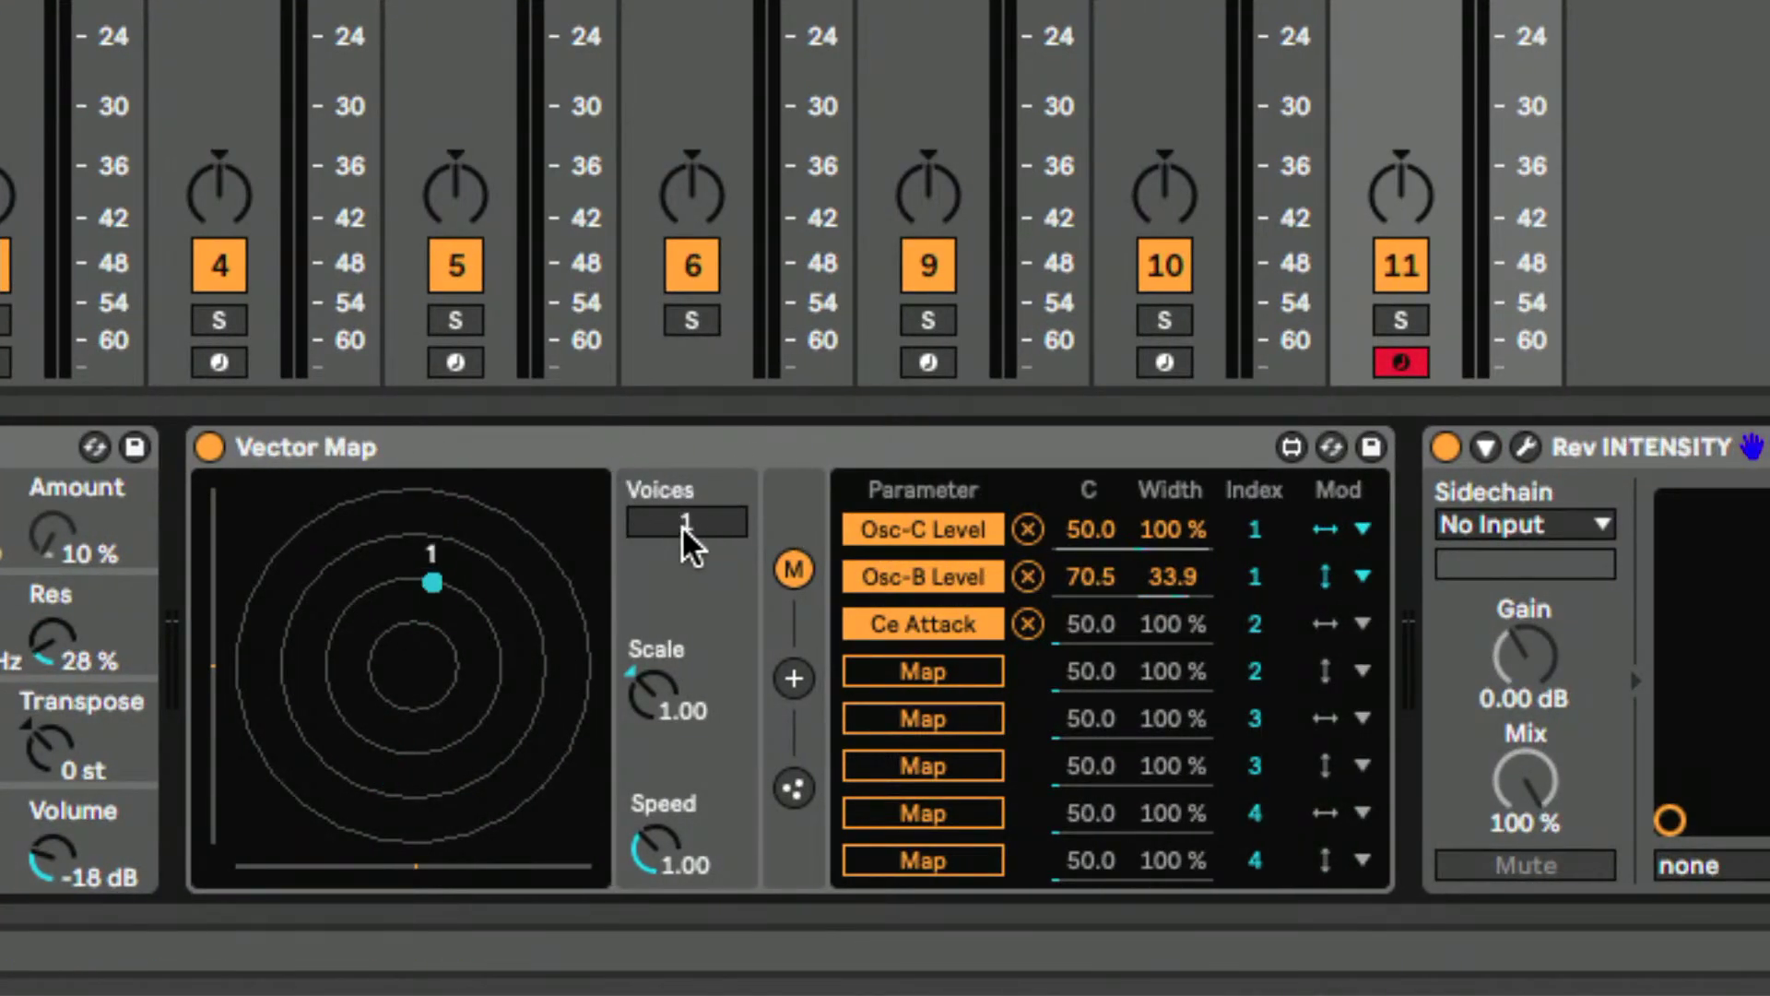
- Try different Vector Map voice counts, finishing on 8, and map oscillator D's level to the fourth slot
left_click_drag(683, 523, 683, 487)
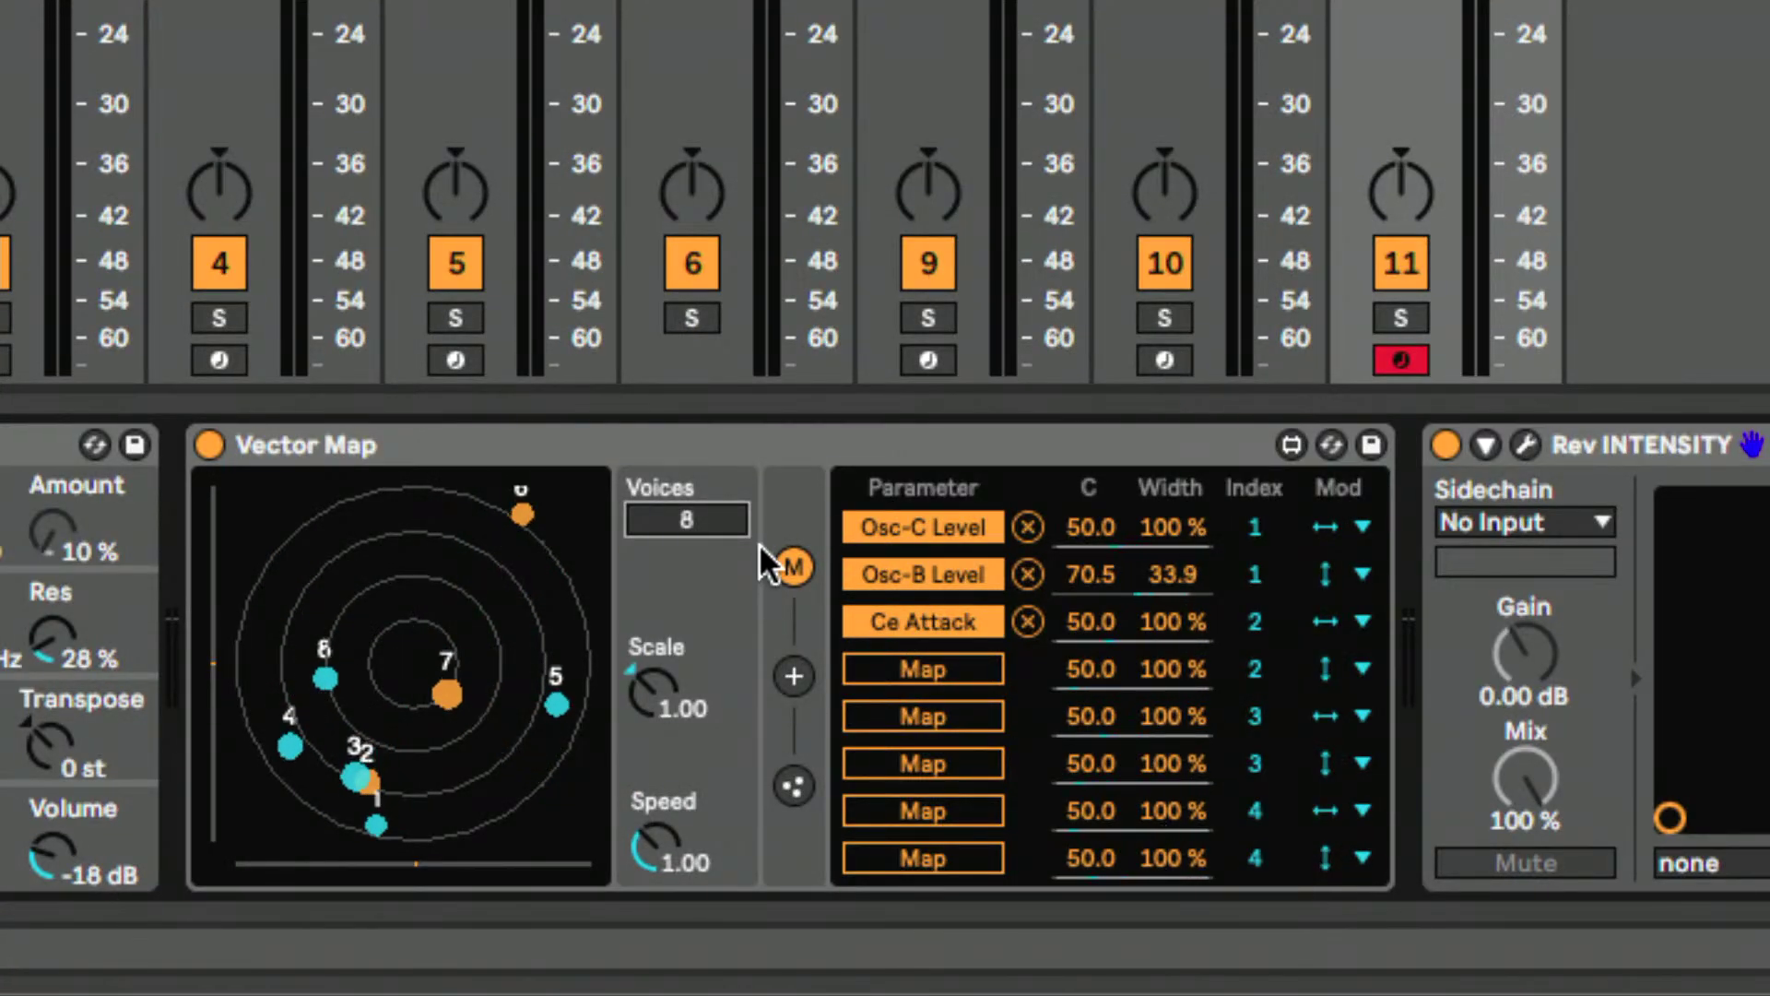
left_click_drag(687, 519, 687, 549)
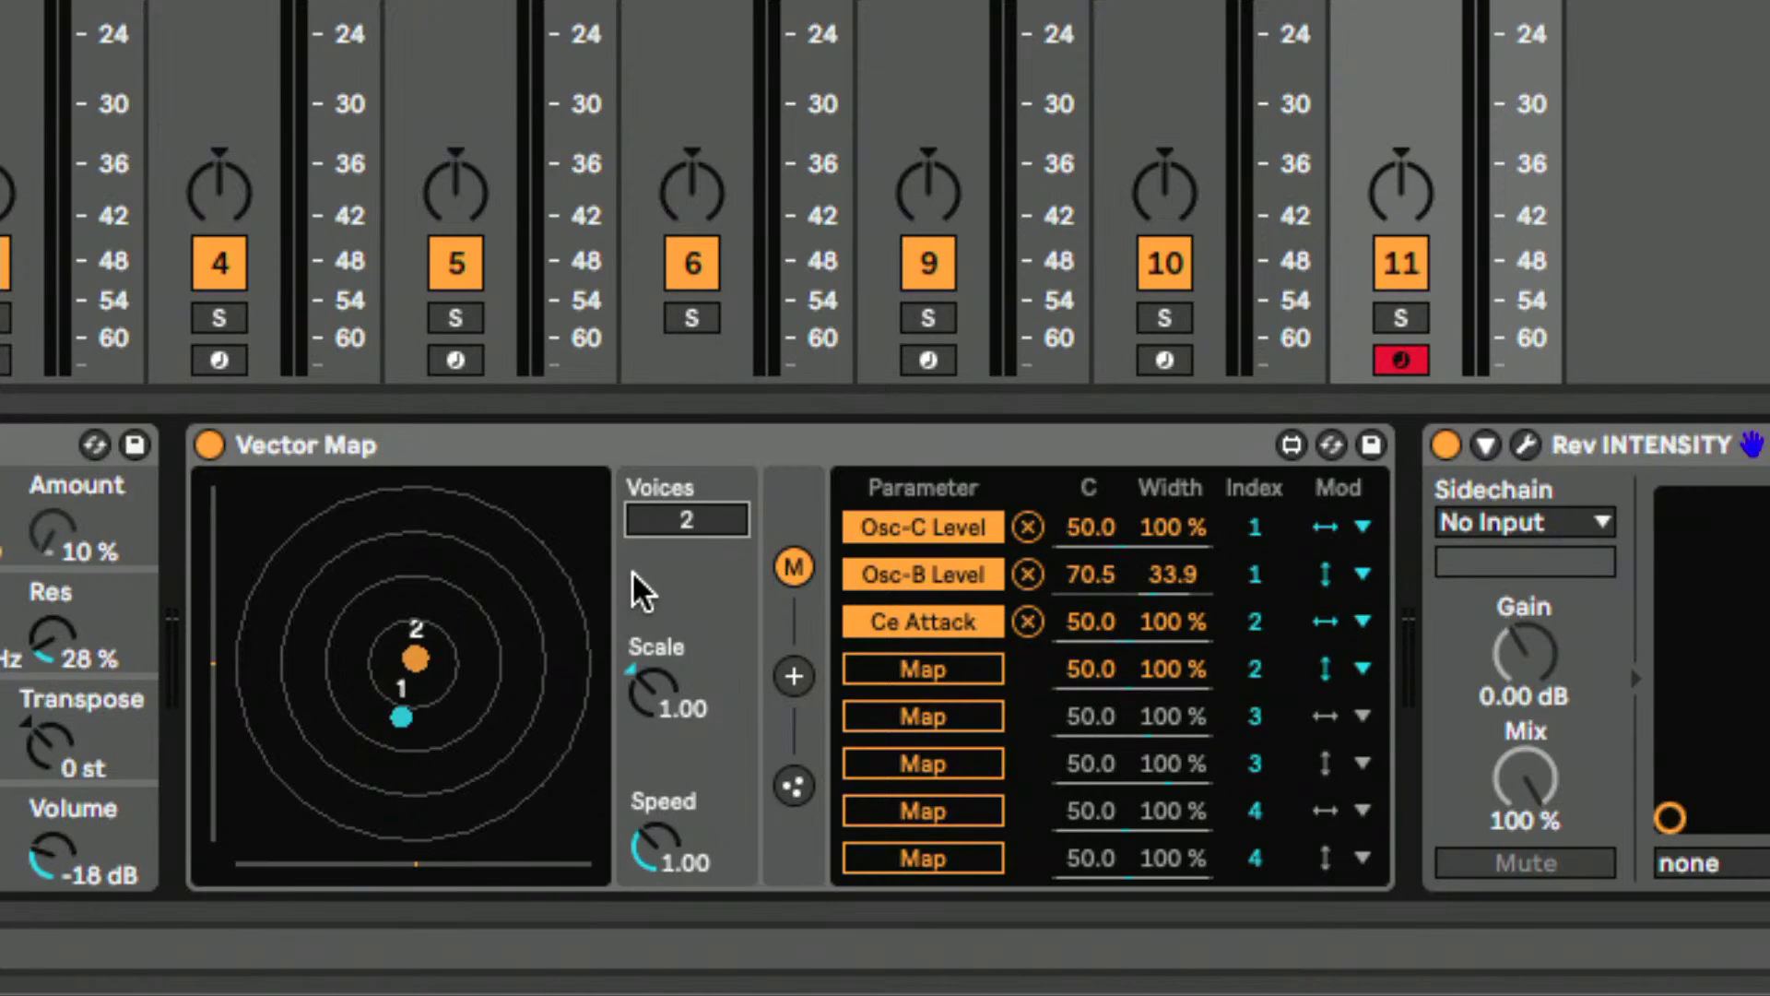
left_click_drag(711, 518, 704, 513)
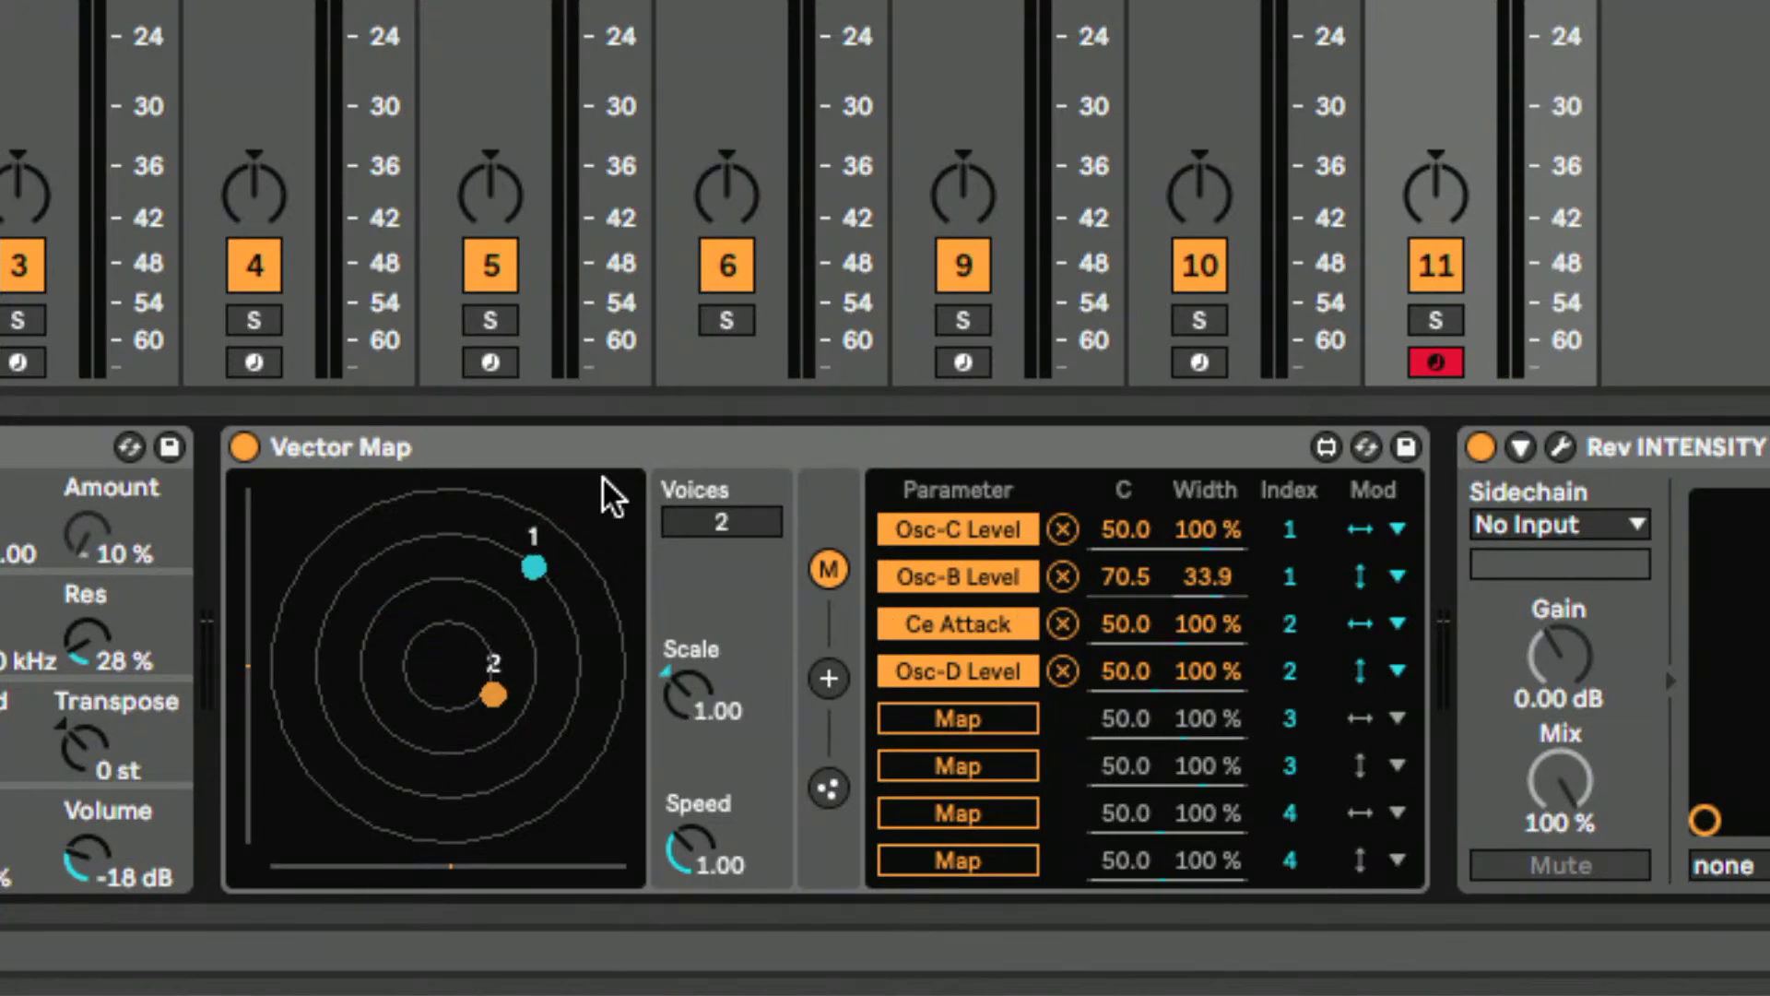
left_click_drag(719, 526, 719, 481)
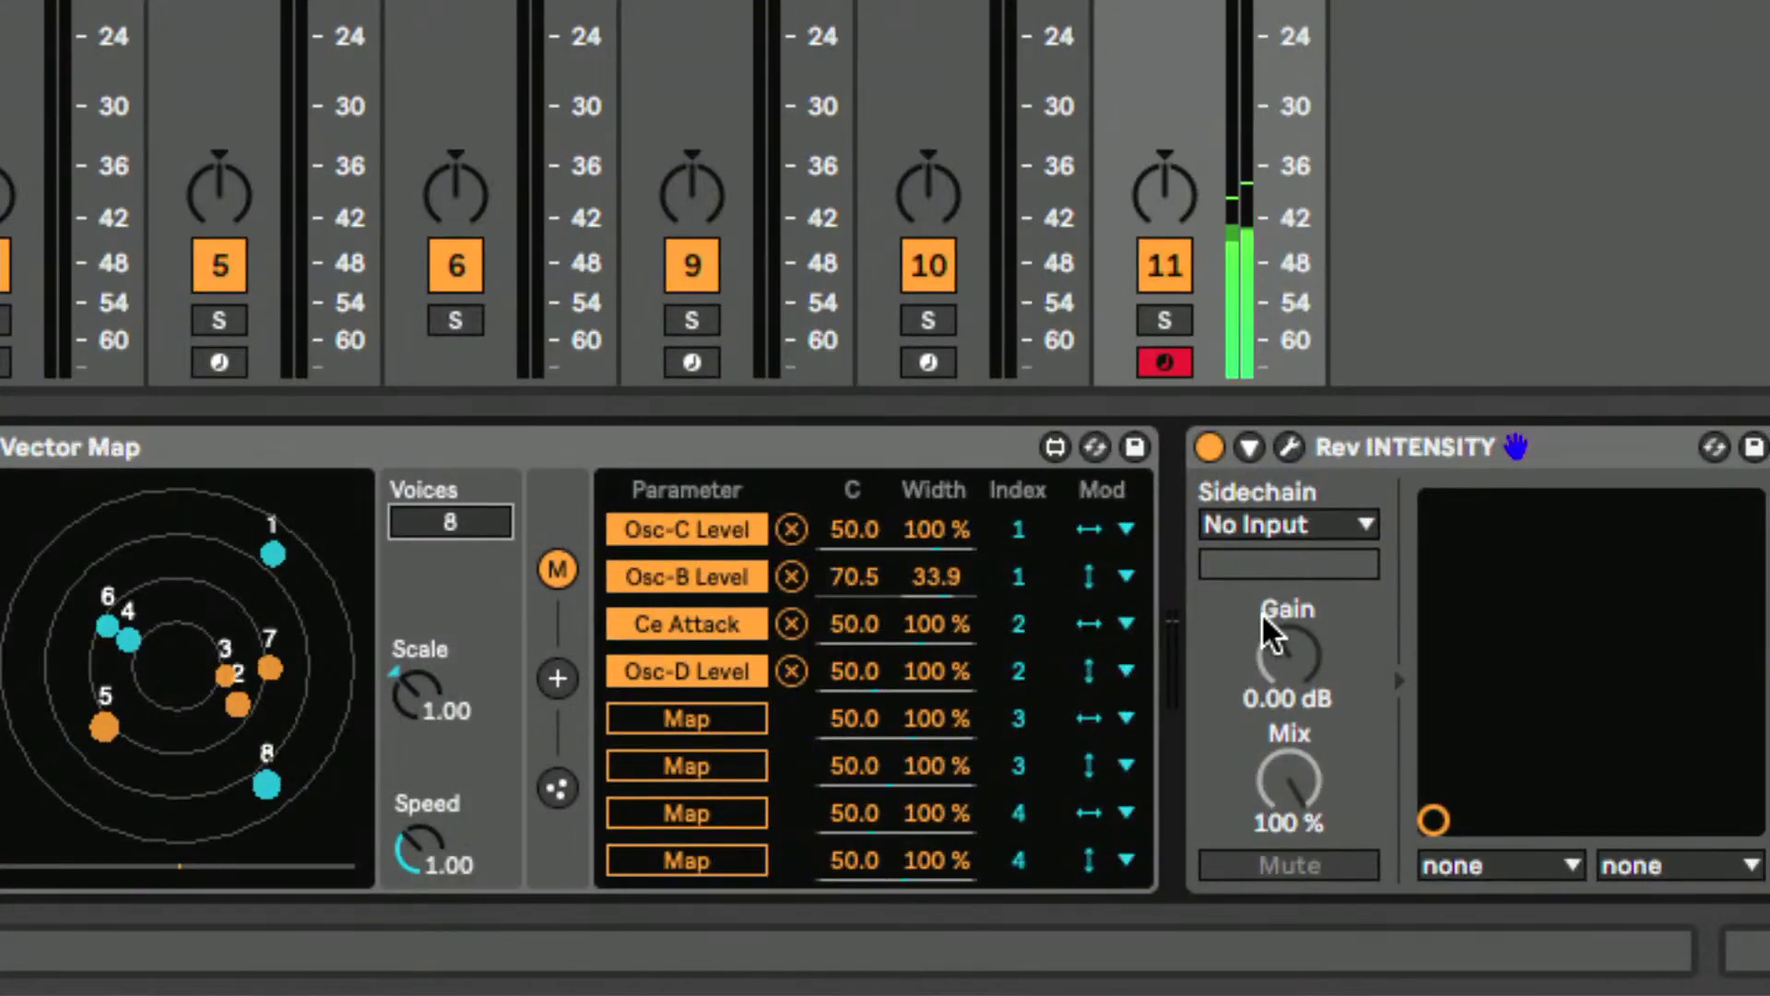
- Map oscillator D's envelope decay to the fifth slot and replace the third slot's mapping with oscillator A's level
left_click(761, 727)
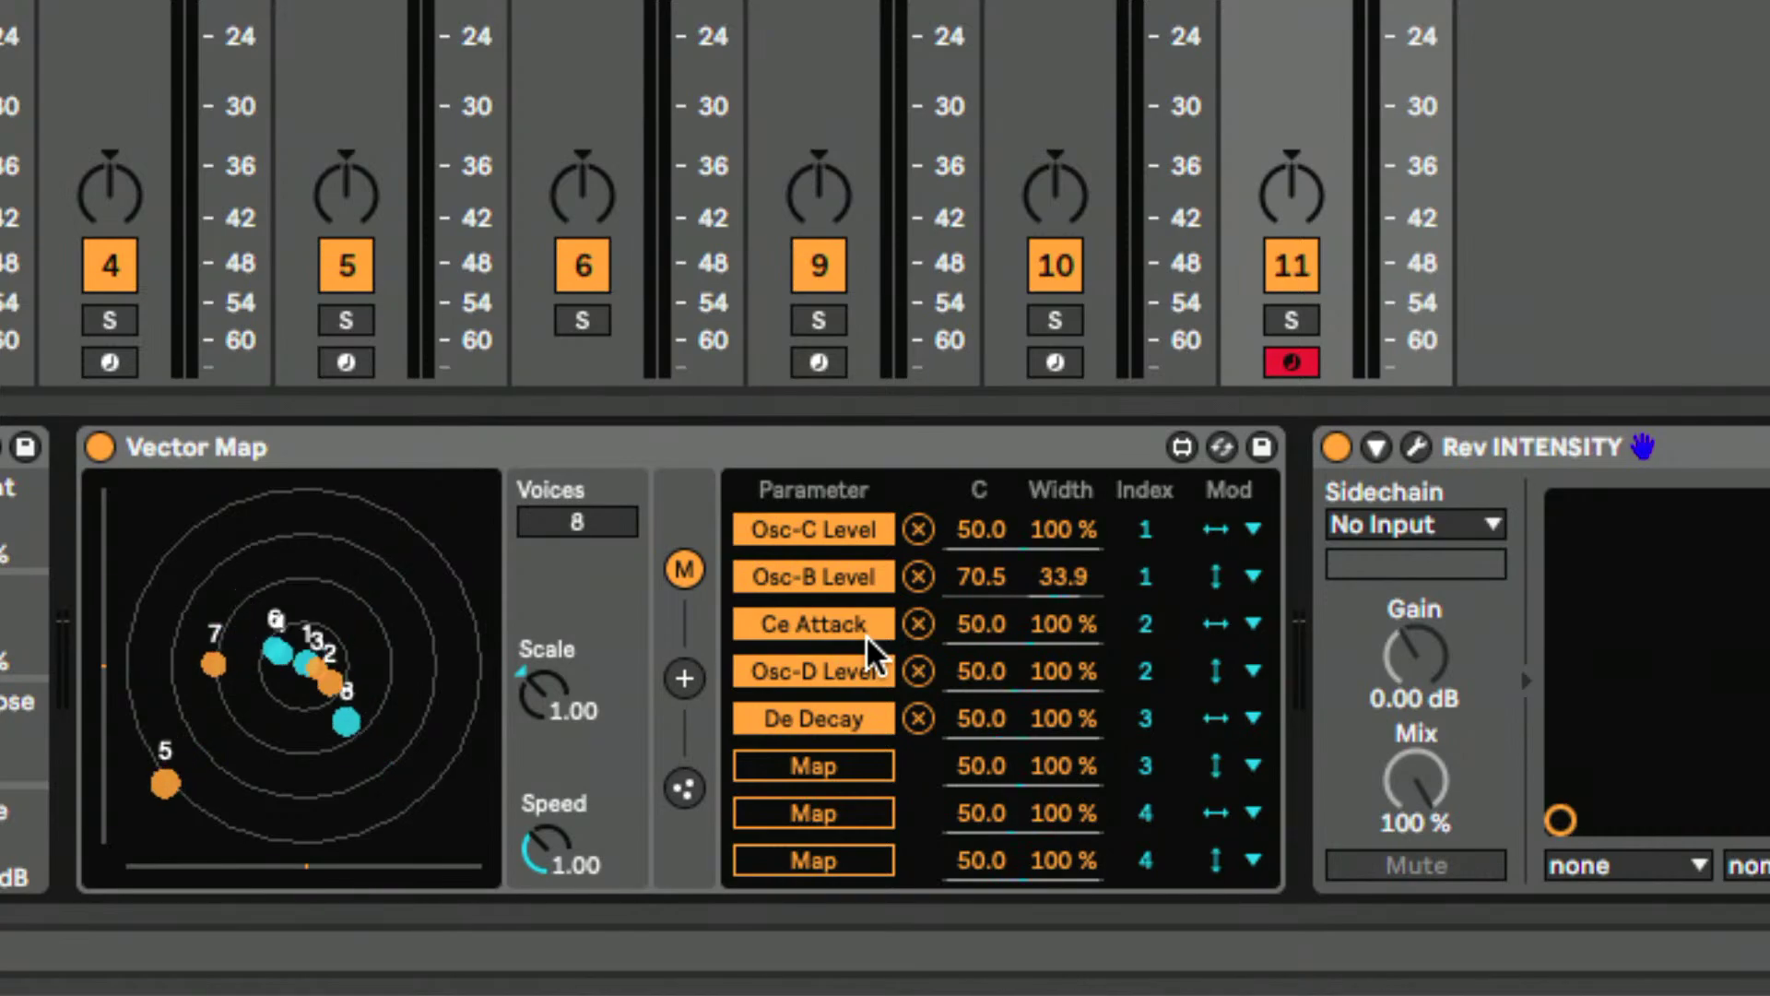
left_click(920, 617)
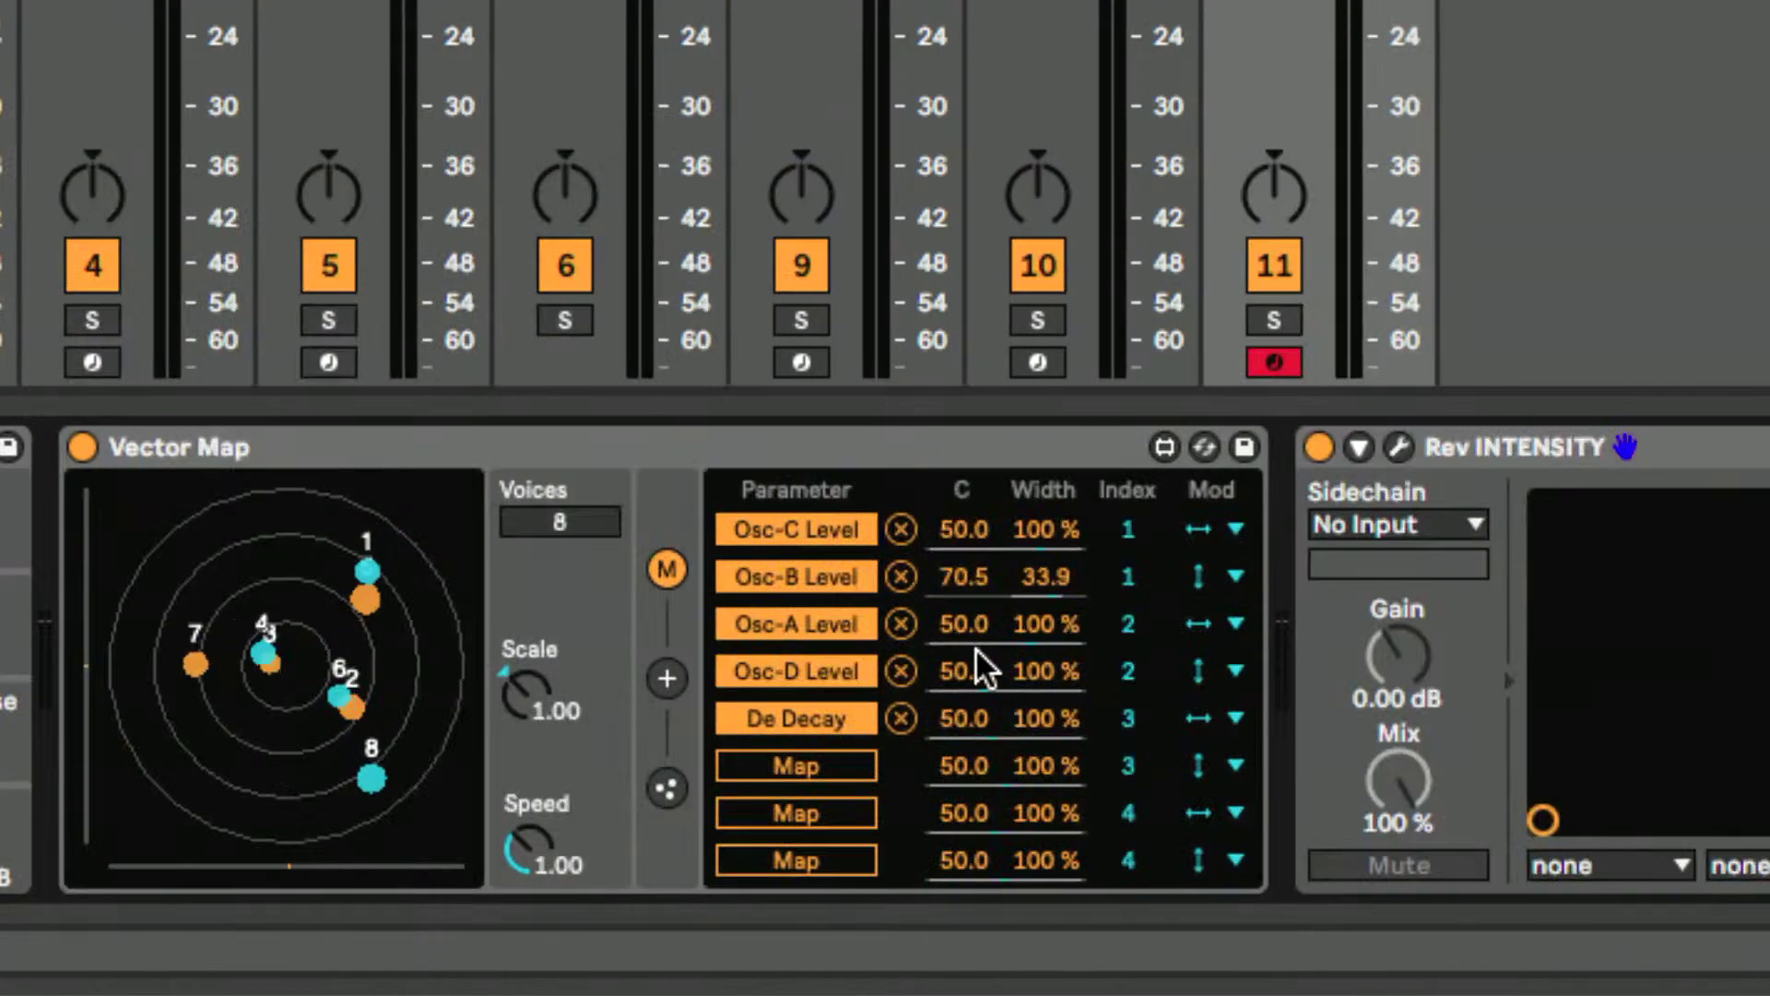
- Replace the fourth Vector Map slot's mapping with oscillator A's envelope attack
left_click(901, 674)
left_click(799, 672)
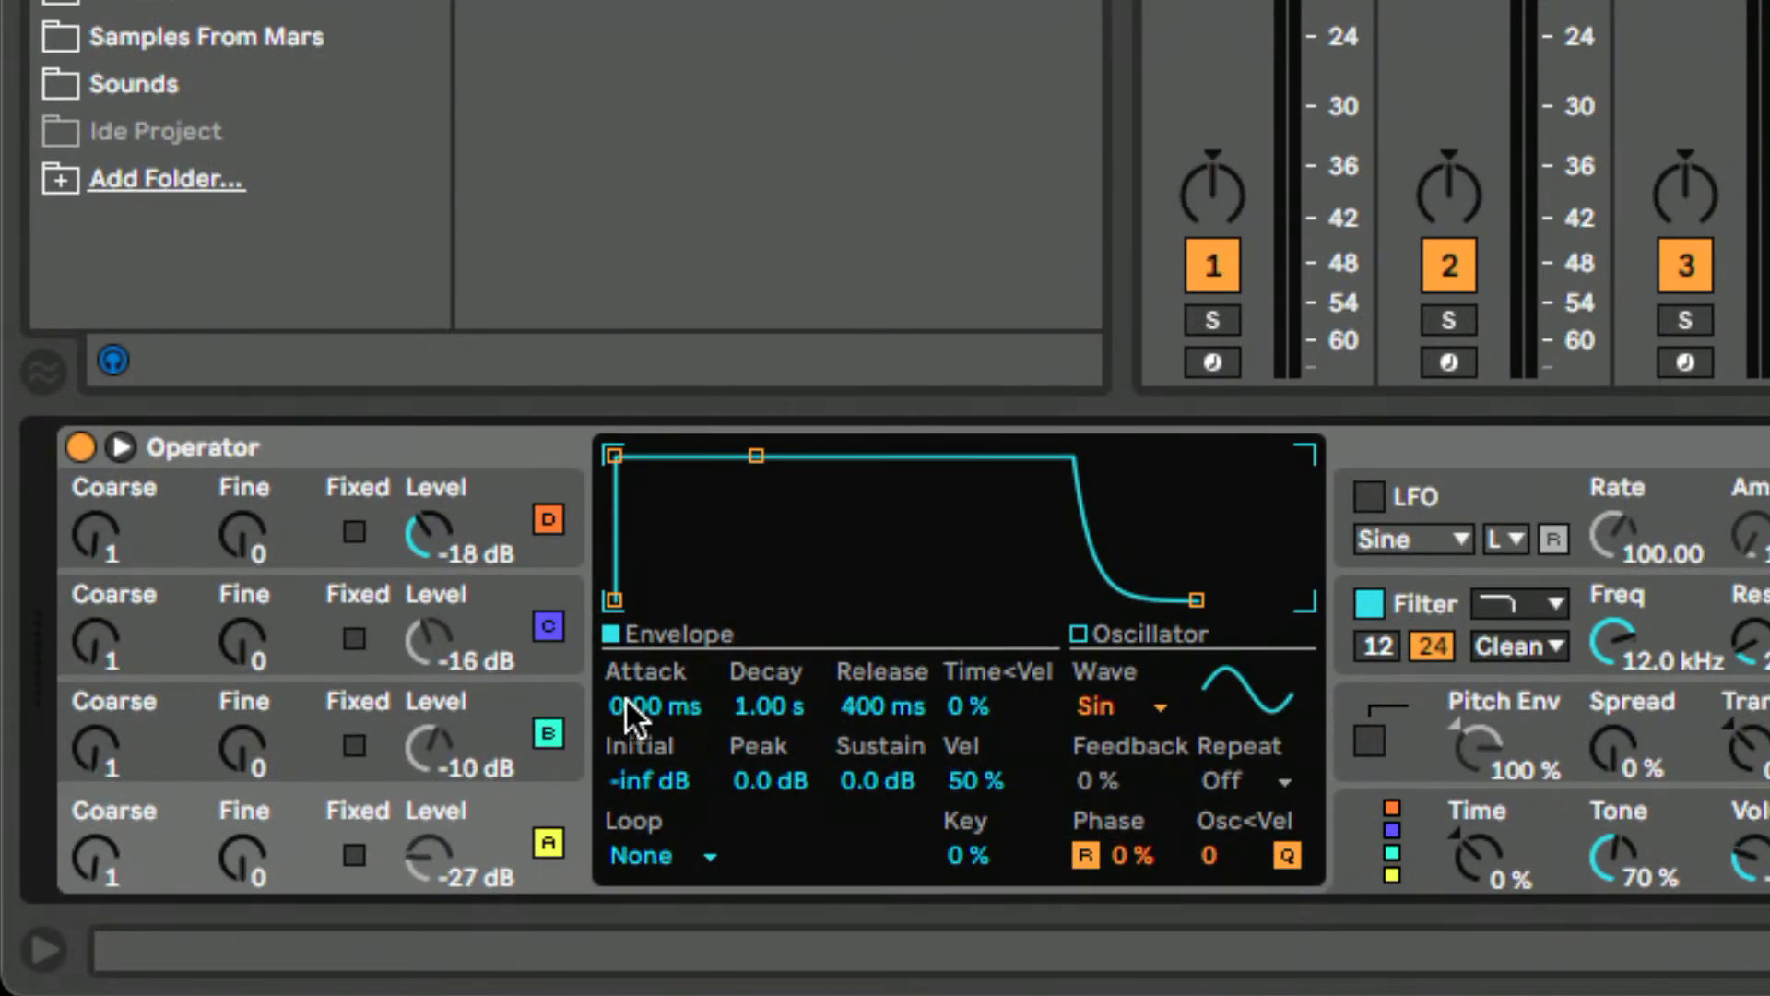
left_click(625, 706)
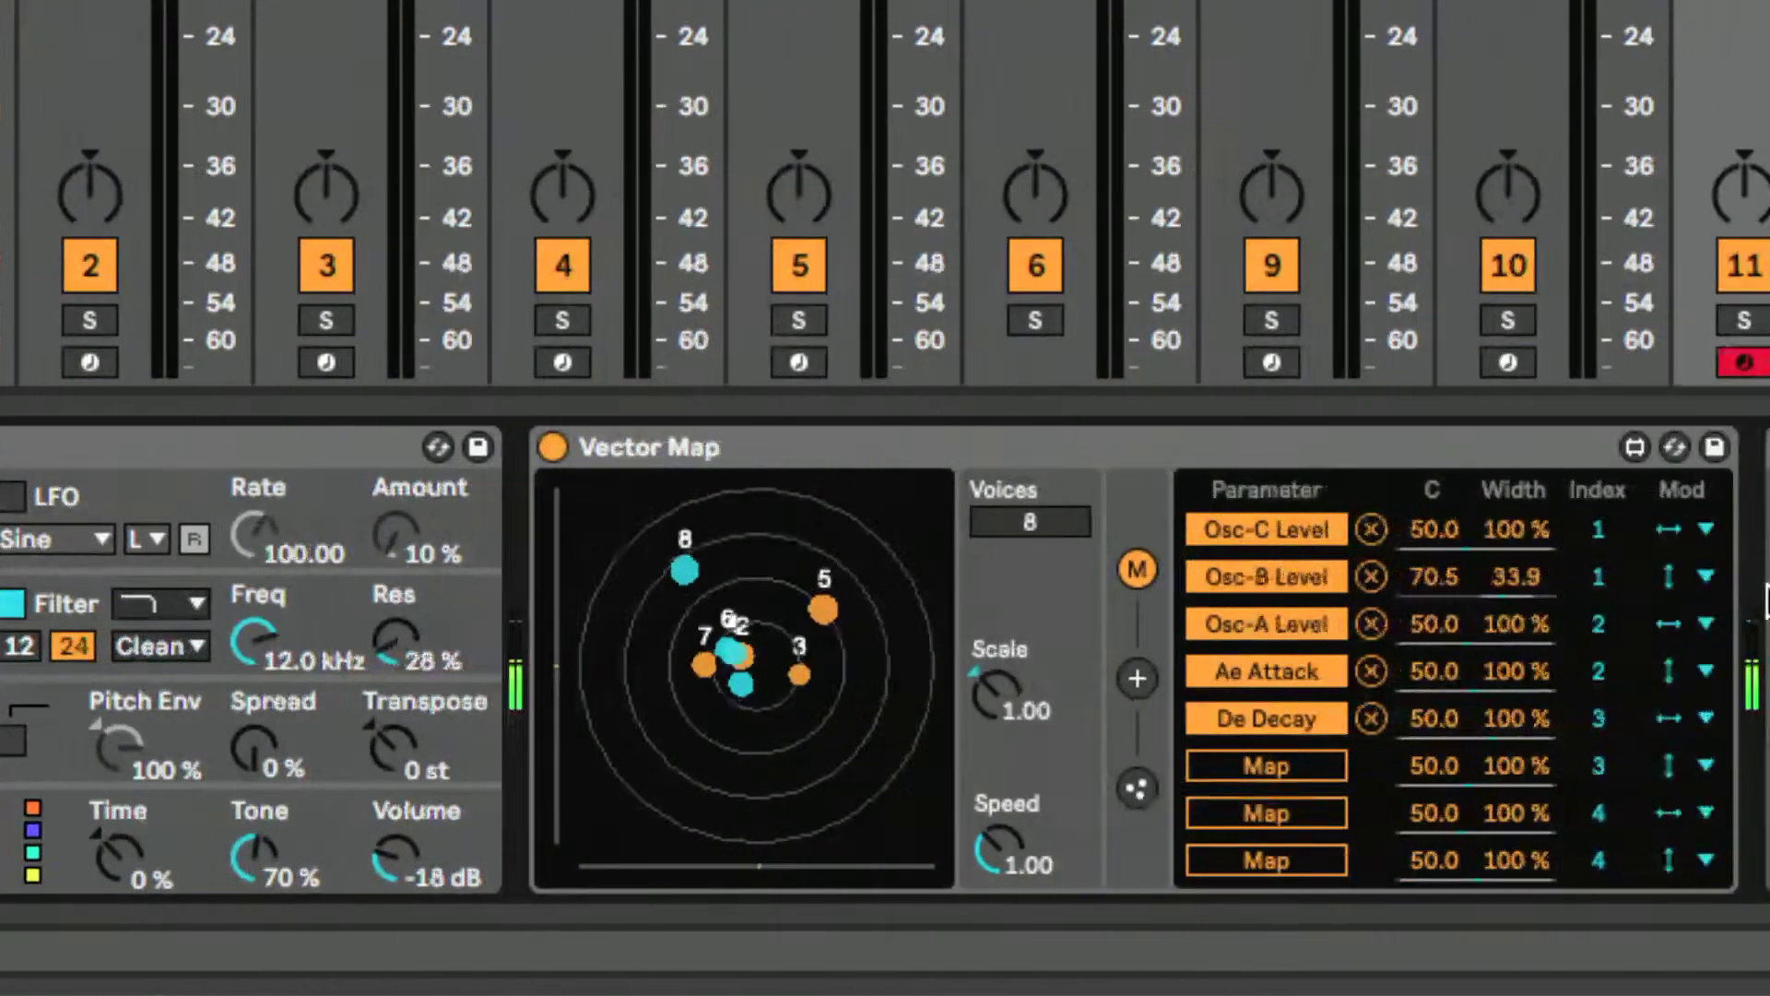
- Map Operator's filter frequency to the sixth Vector Map slot and its filter resonance to the seventh
left_click(1283, 762)
left_click(354, 653)
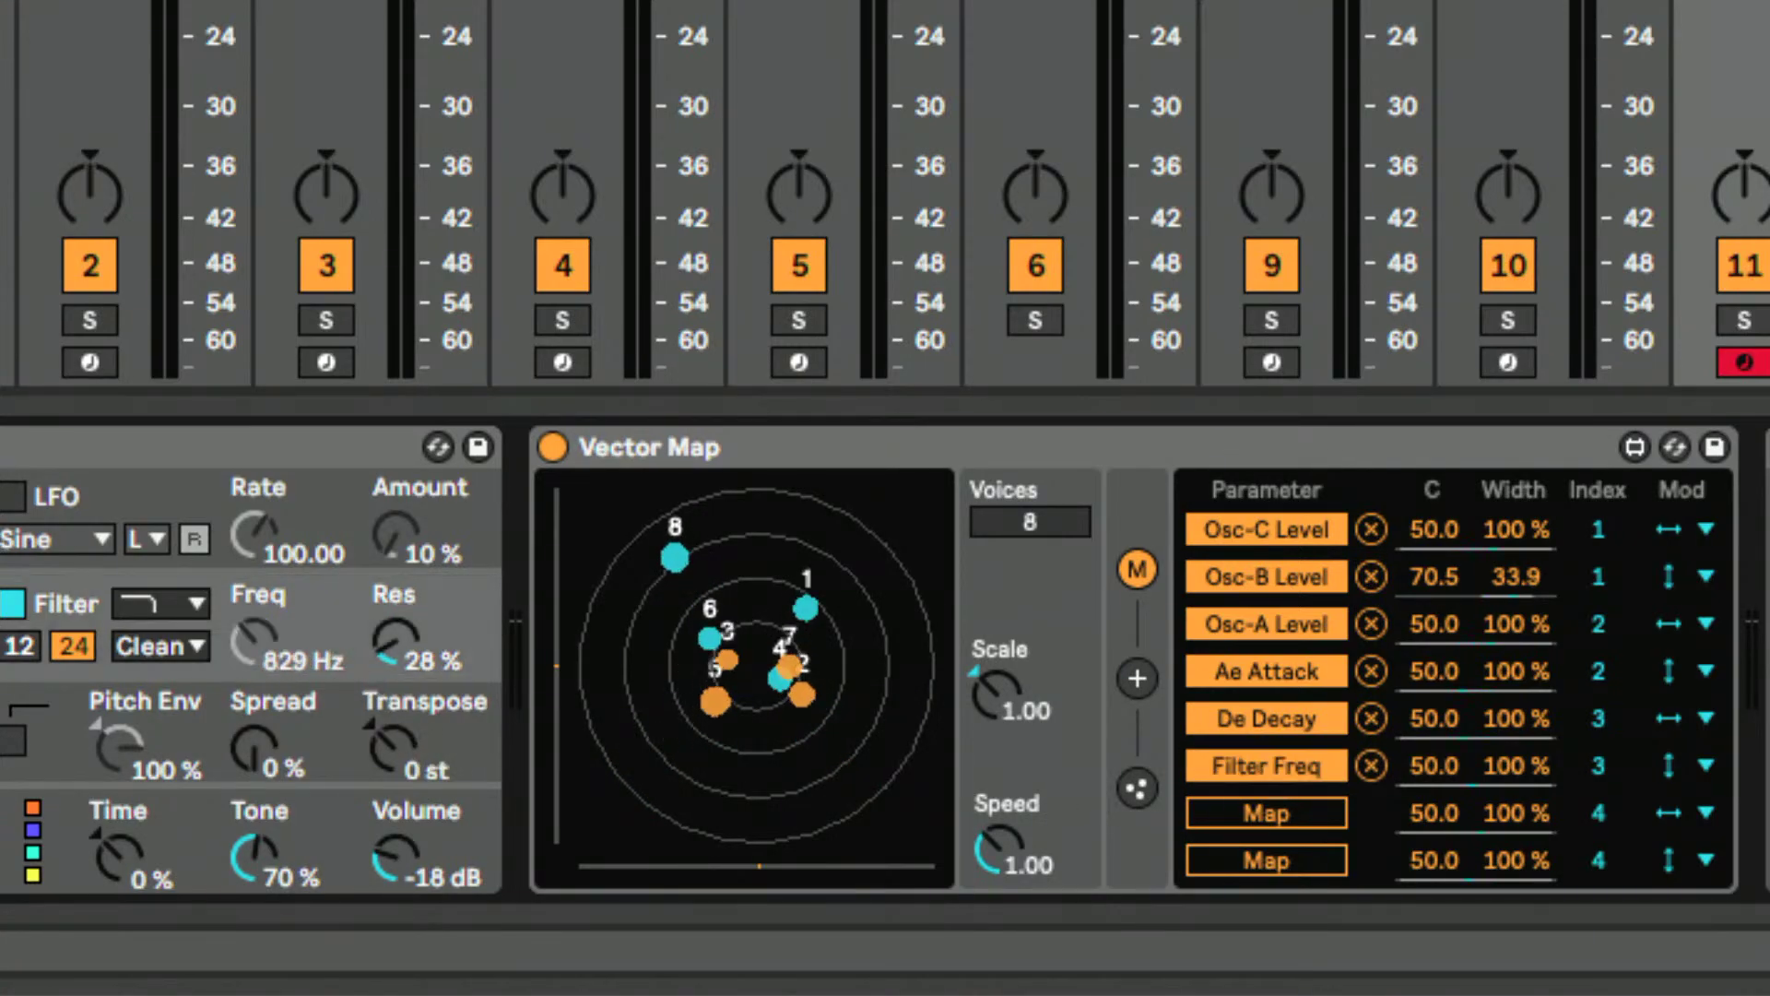
left_click(1309, 815)
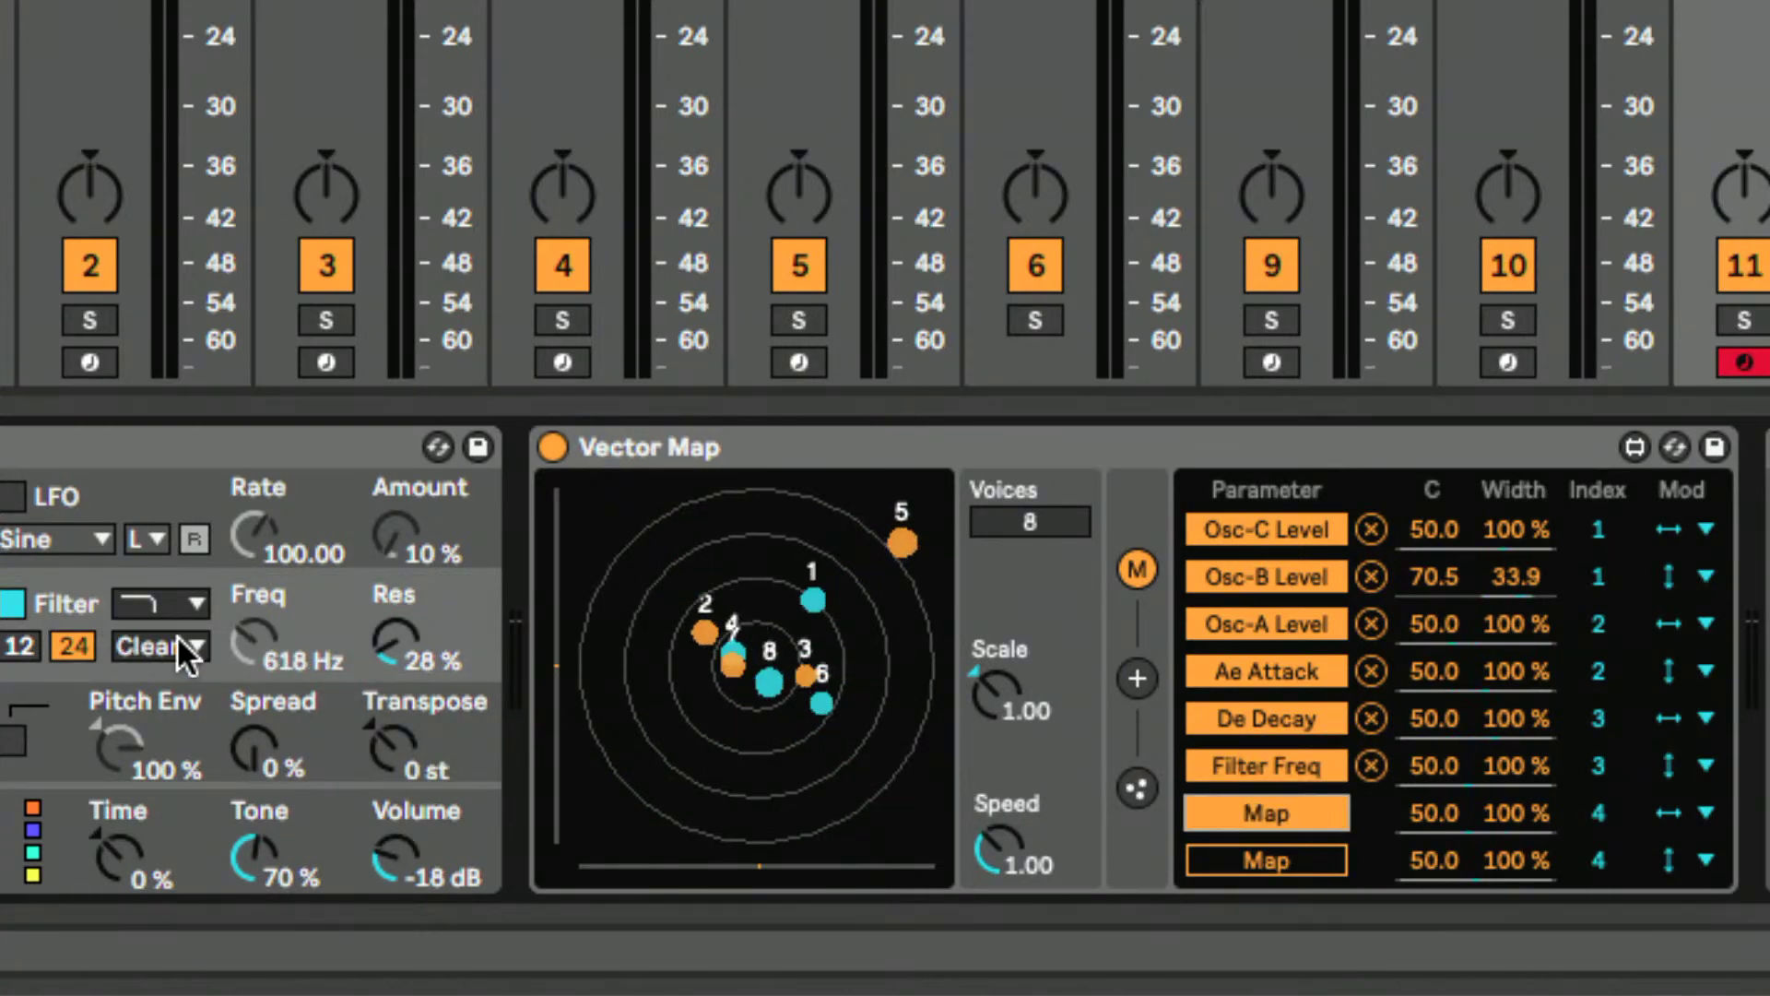
left_click(398, 646)
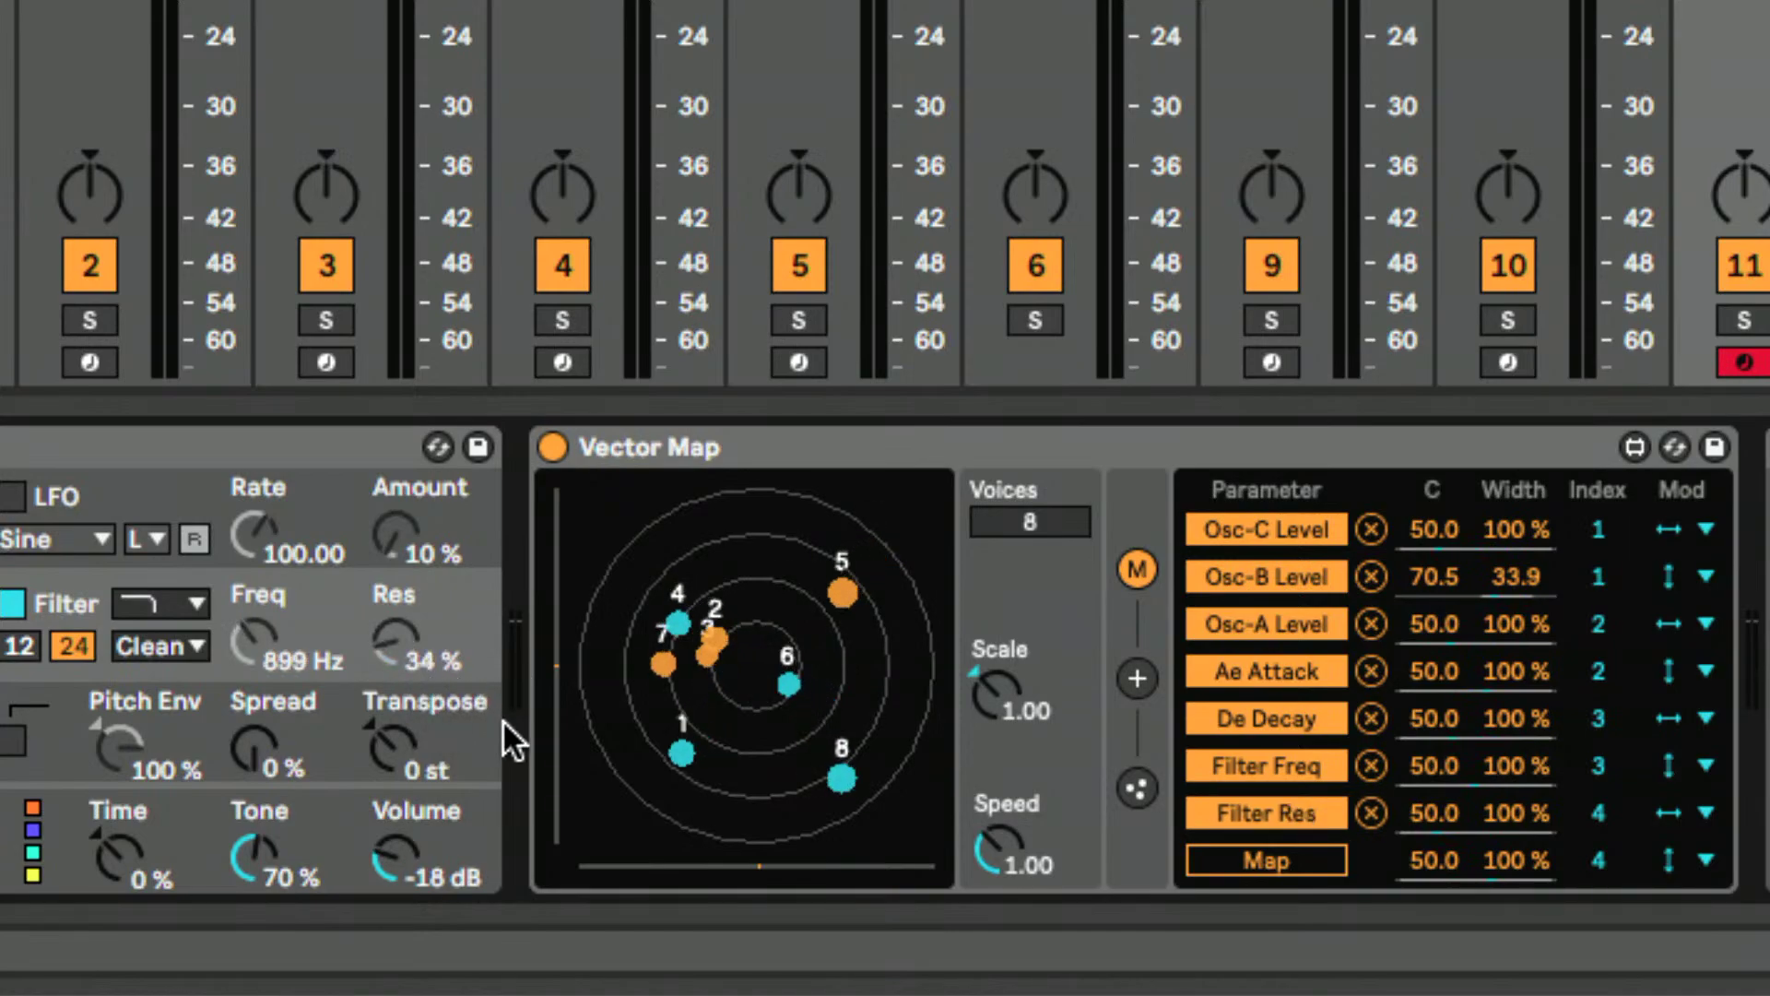
- Map Operator's LFO rate to the last Vector Map slot and switch the LFO on
left_click(1335, 871)
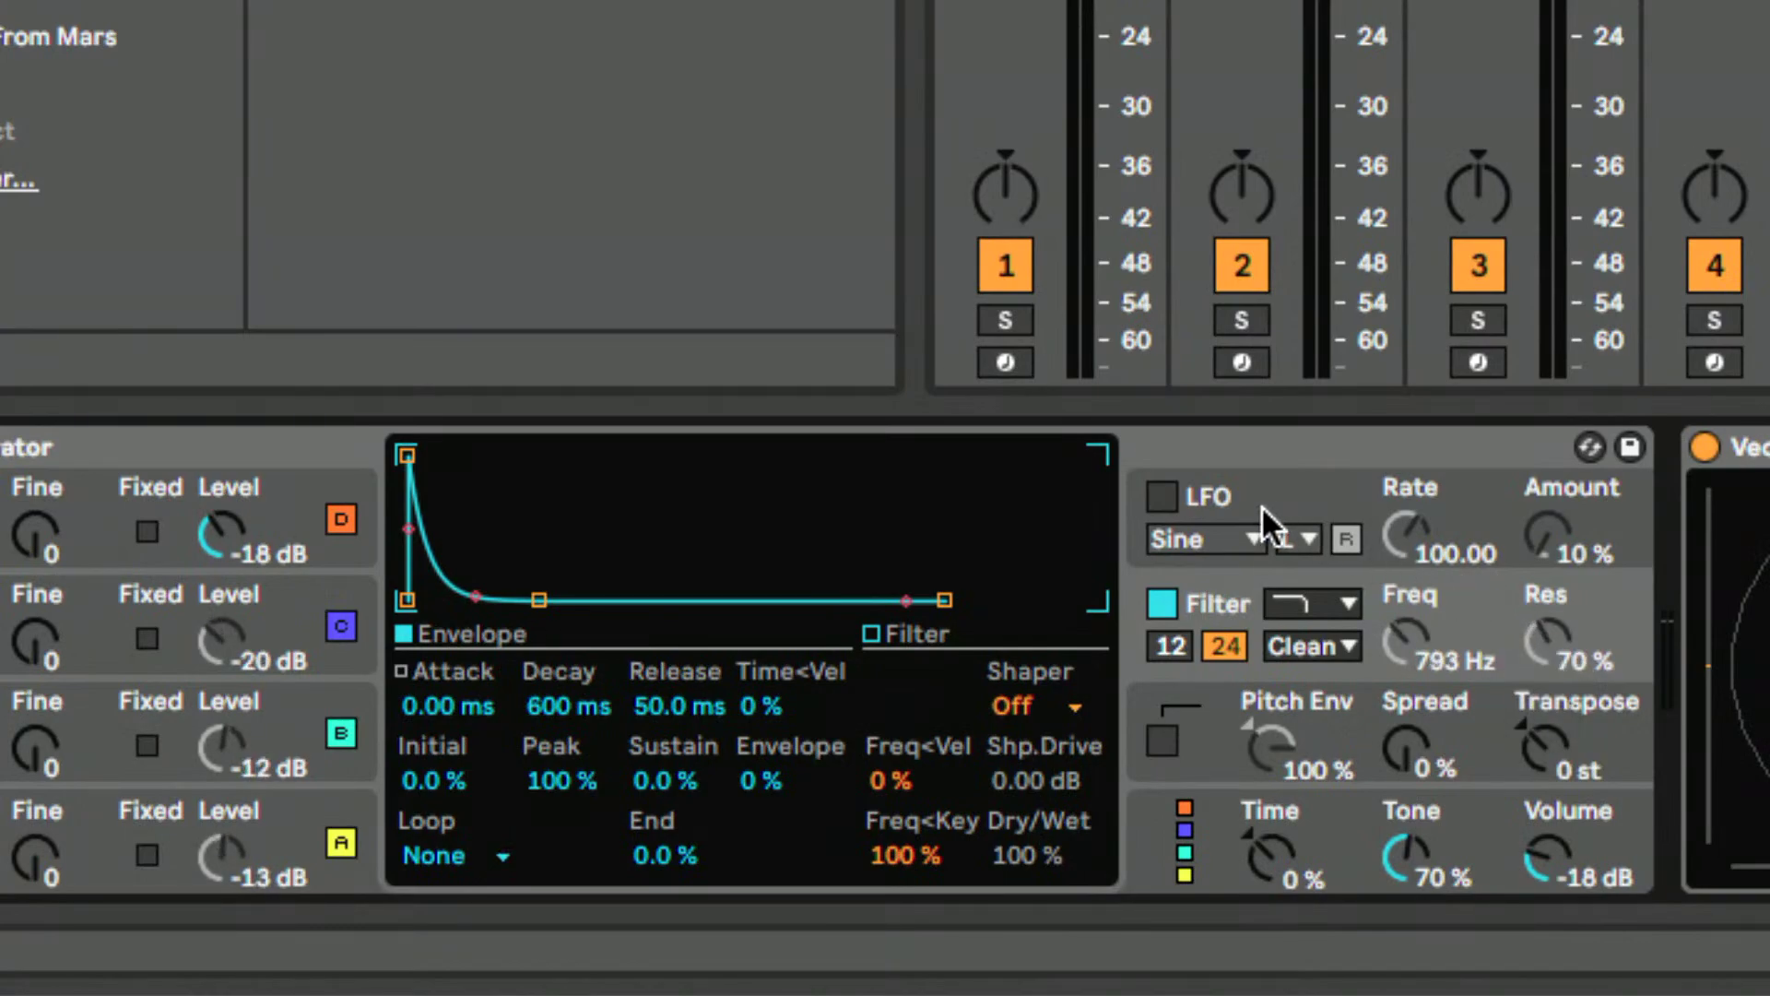
left_click(1406, 531)
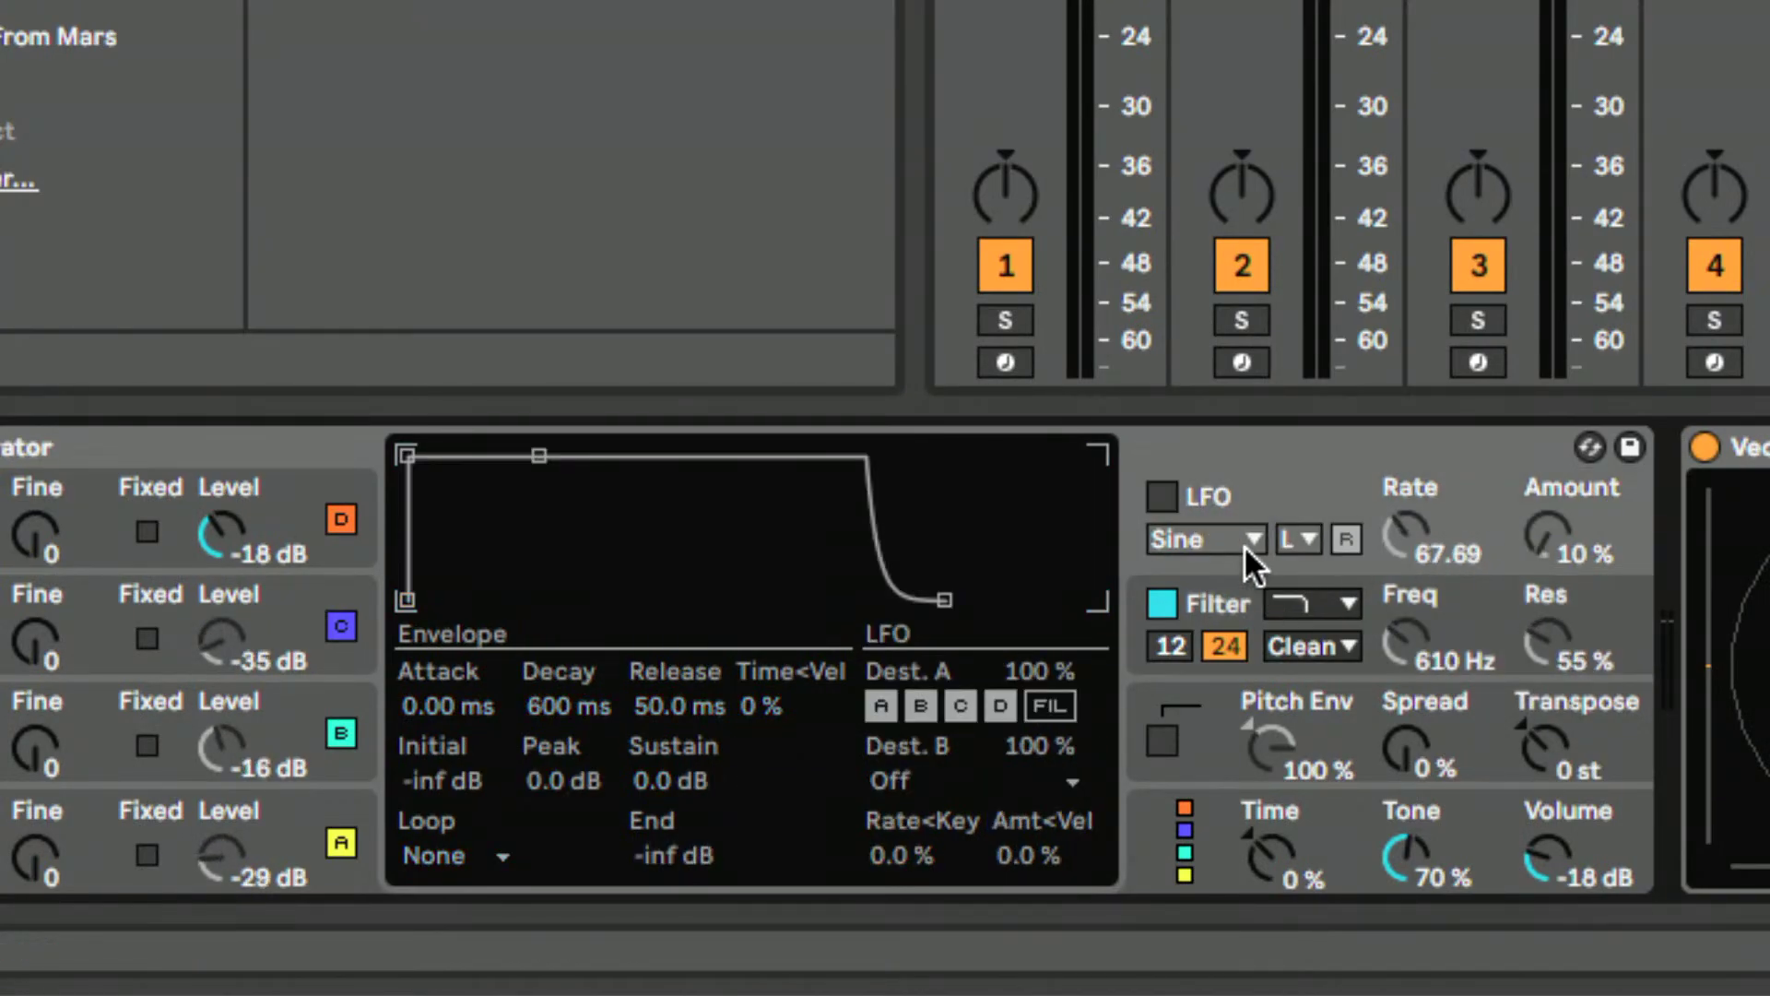
left_click(1165, 497)
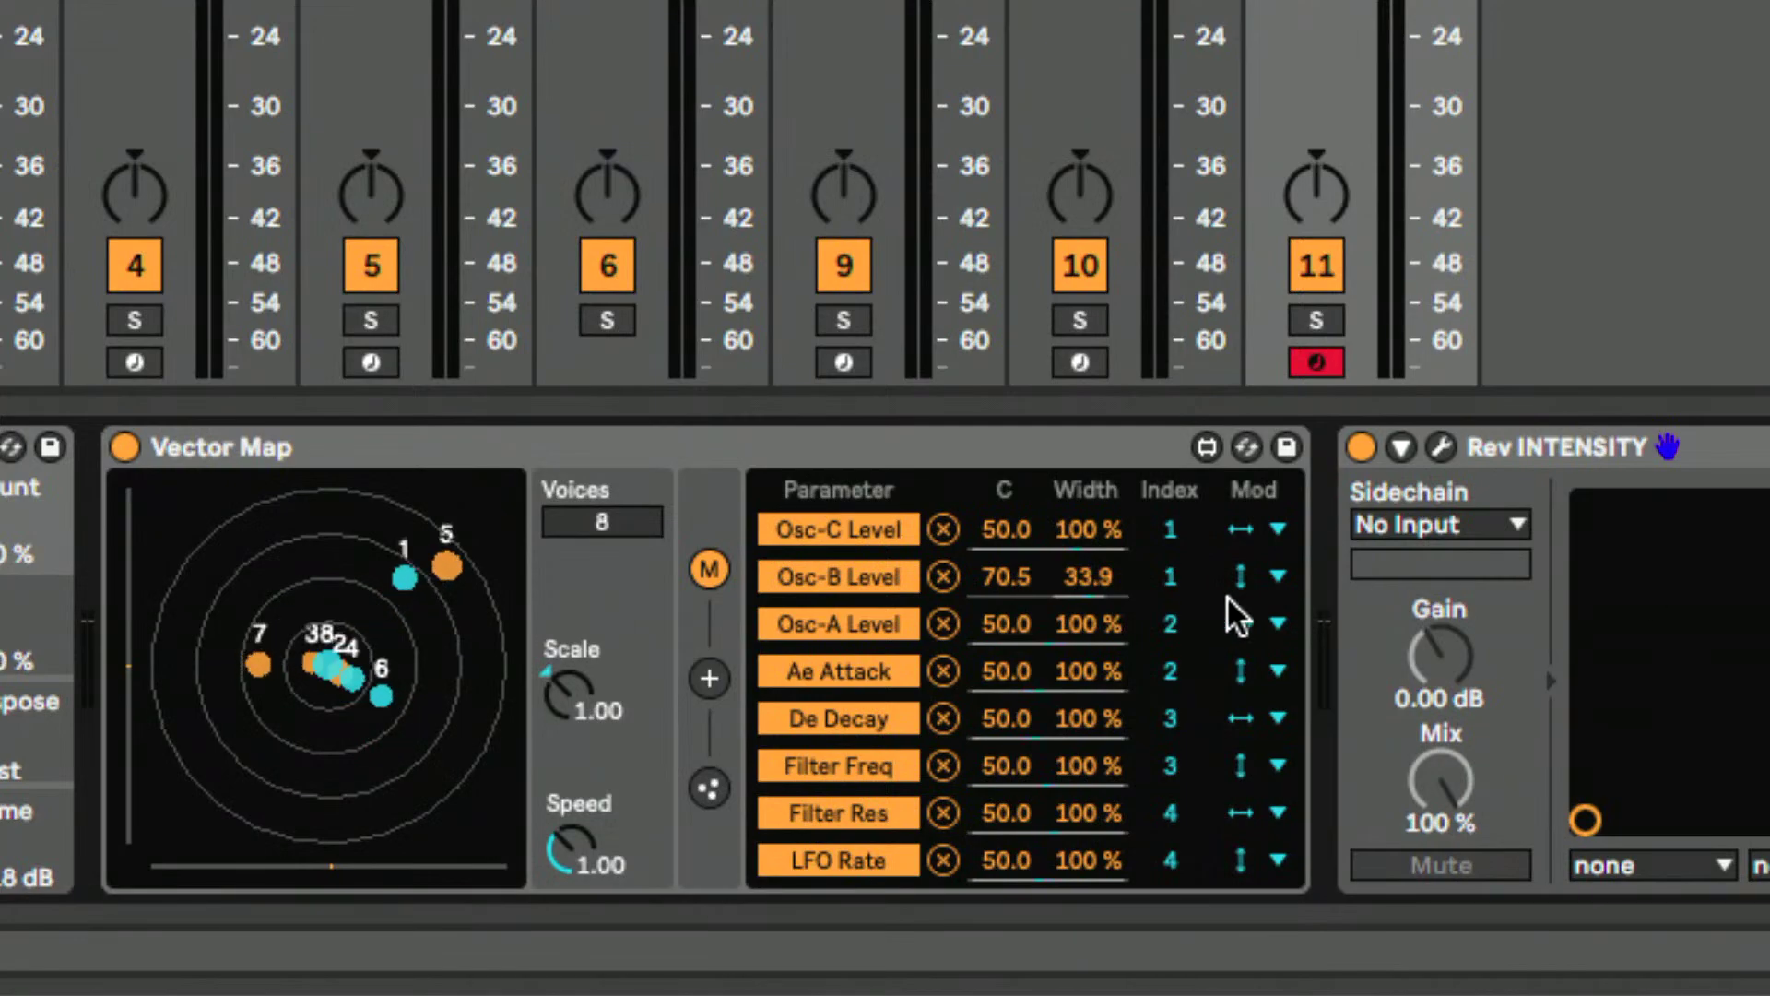
- Show Vector Map's force settings, enable the Attractor and vary its strength, ending slightly below the centre
left_click(708, 679)
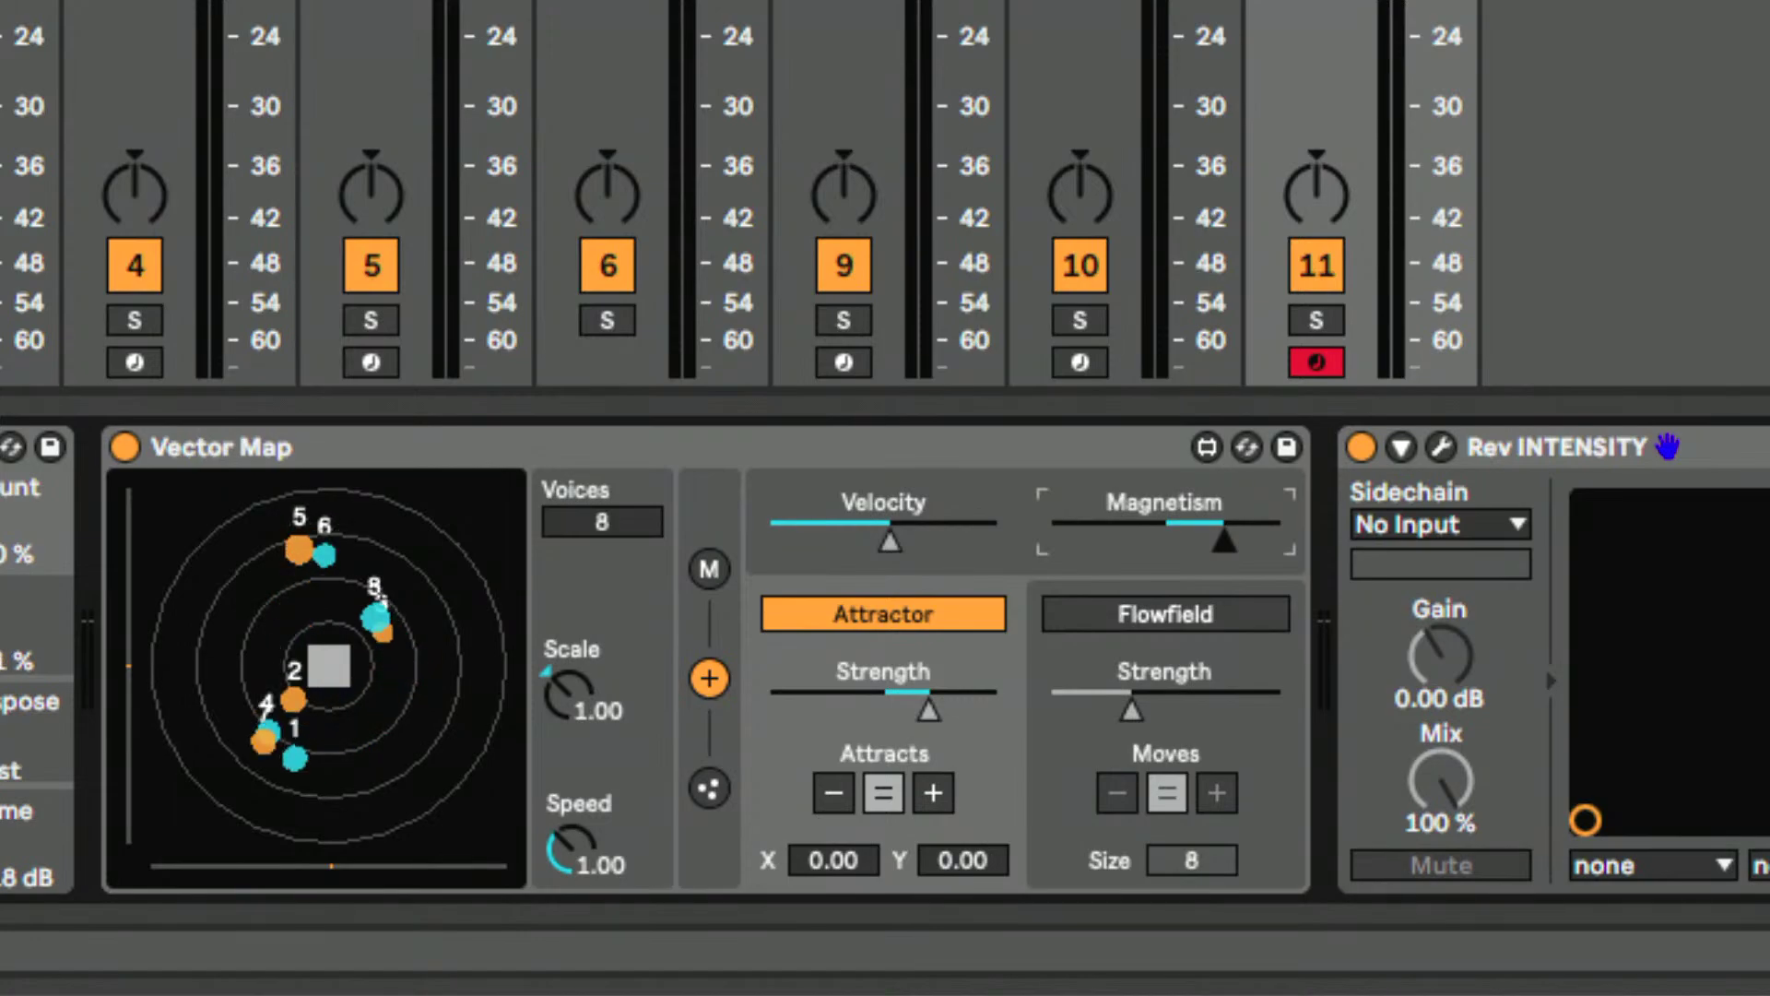
left_click_drag(920, 715, 924, 706)
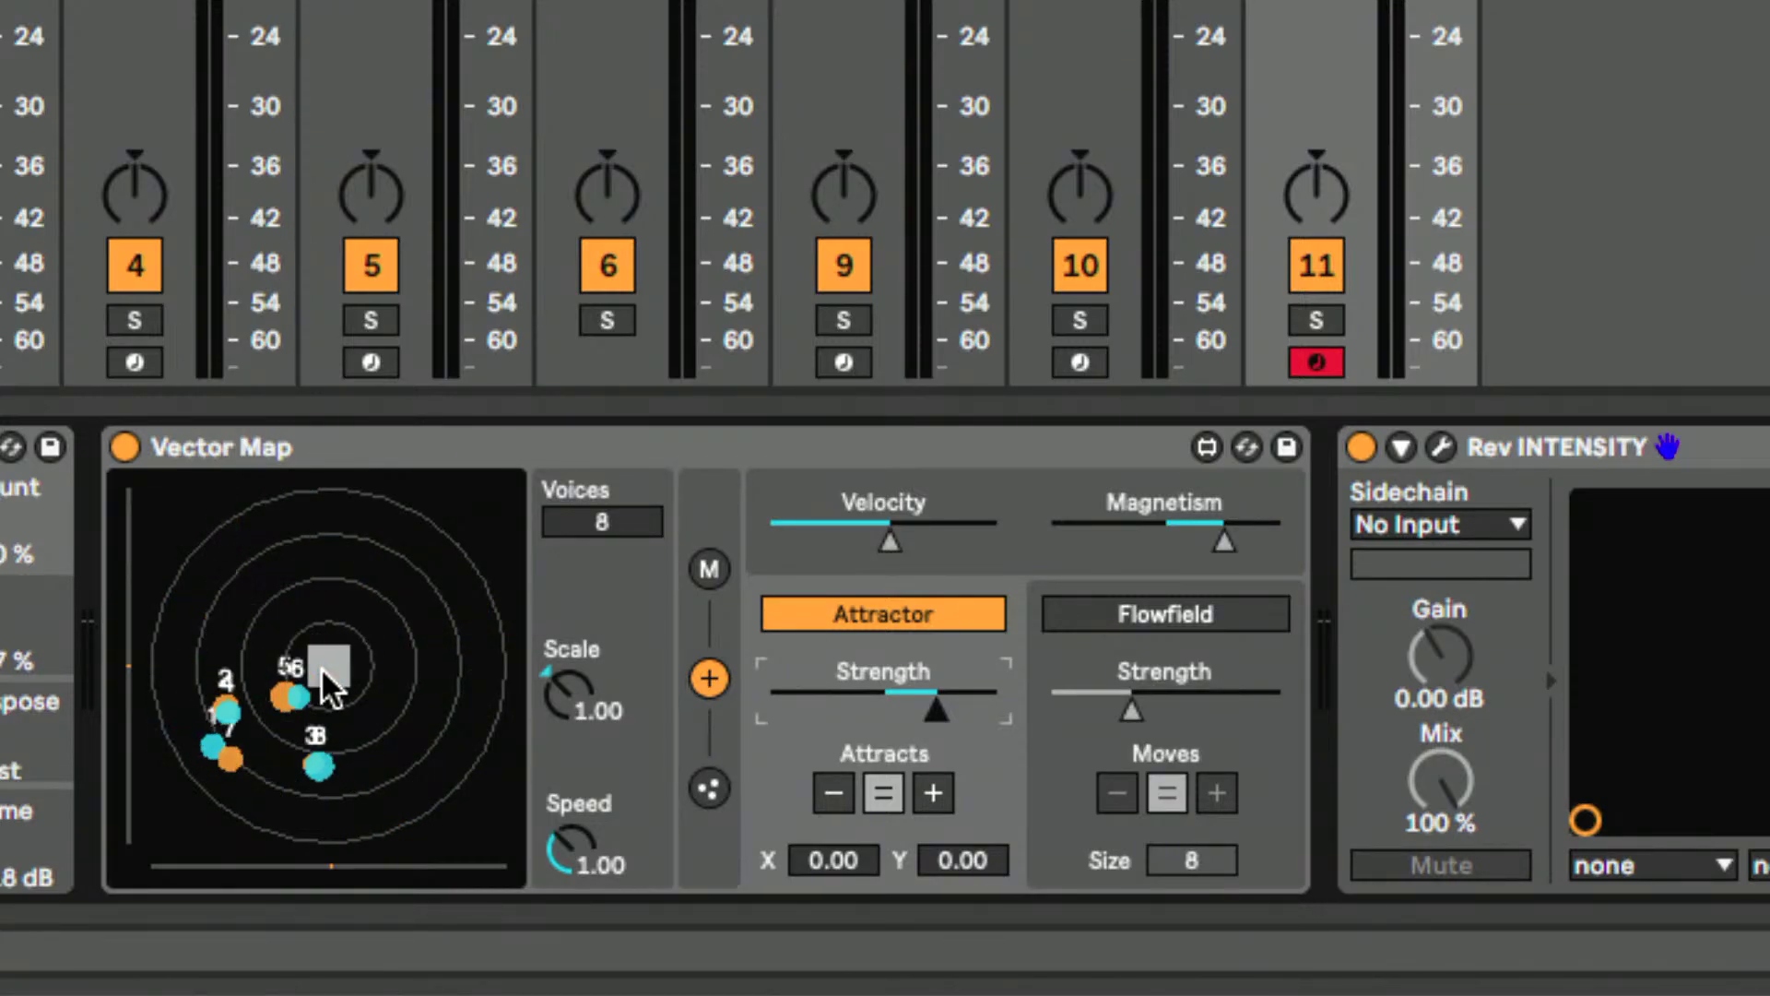
mouse_move(936, 707)
left_mouse_down()
mouse_move(815, 706)
mouse_move(959, 706)
left_mouse_up()
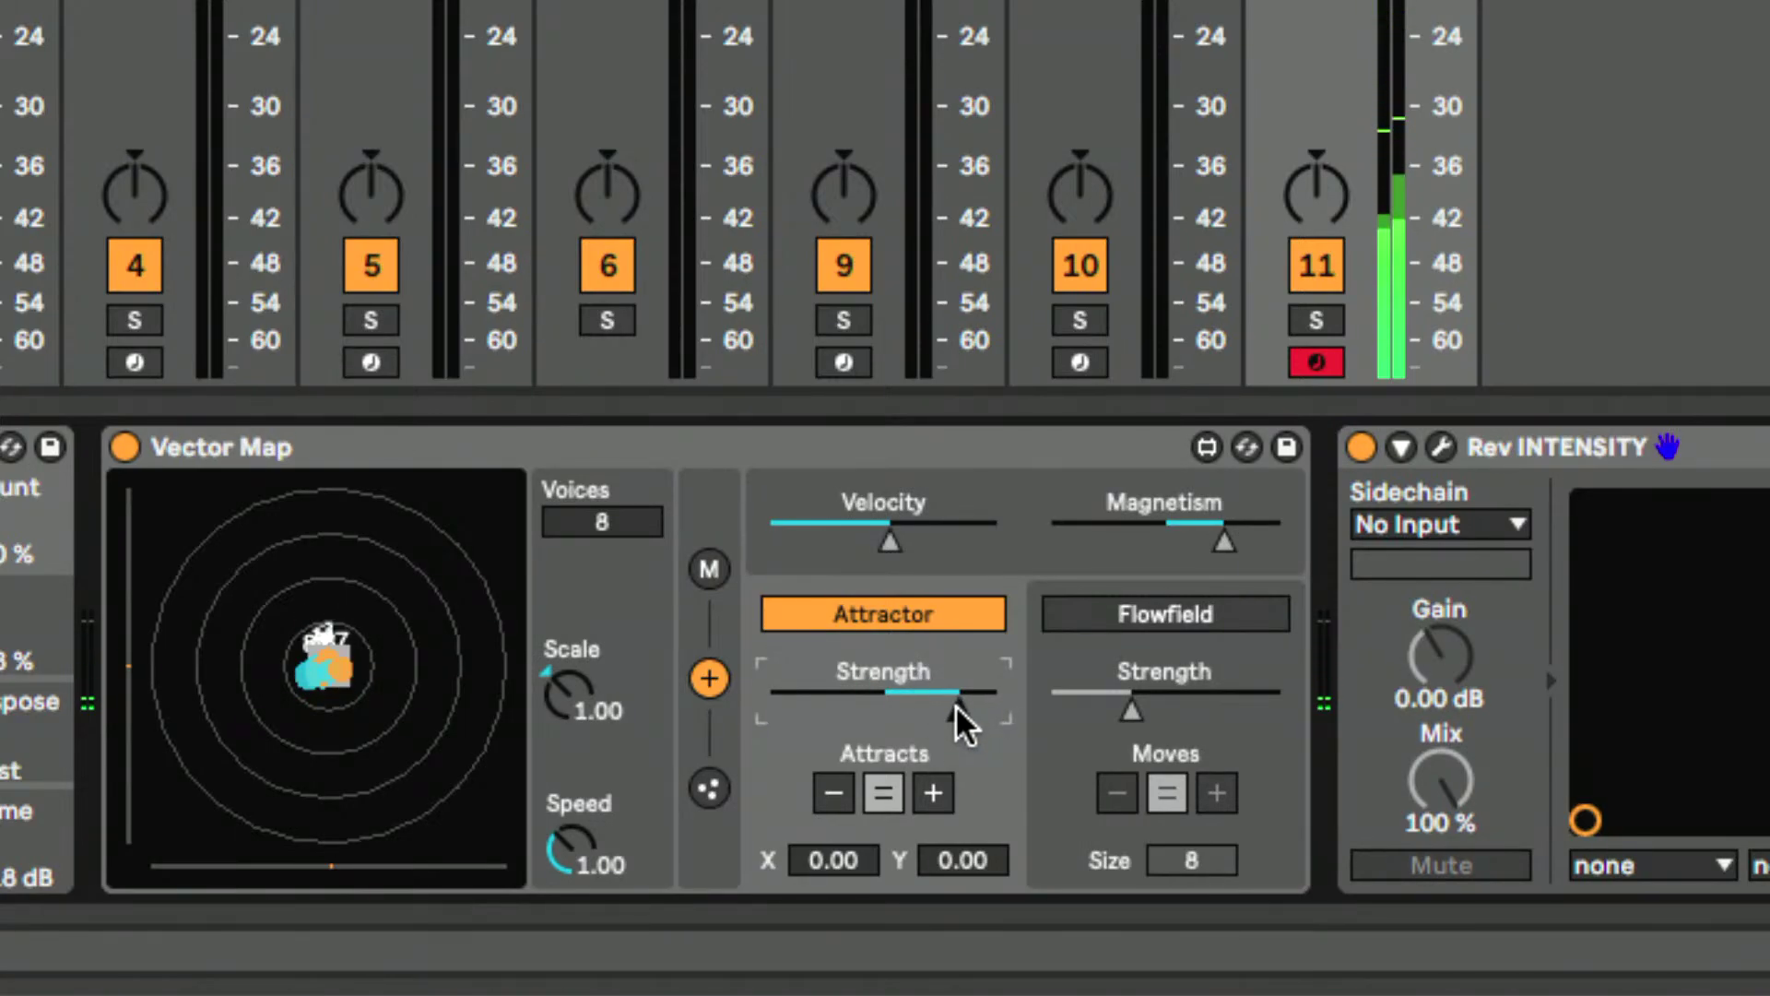
left_click_drag(955, 704, 856, 705)
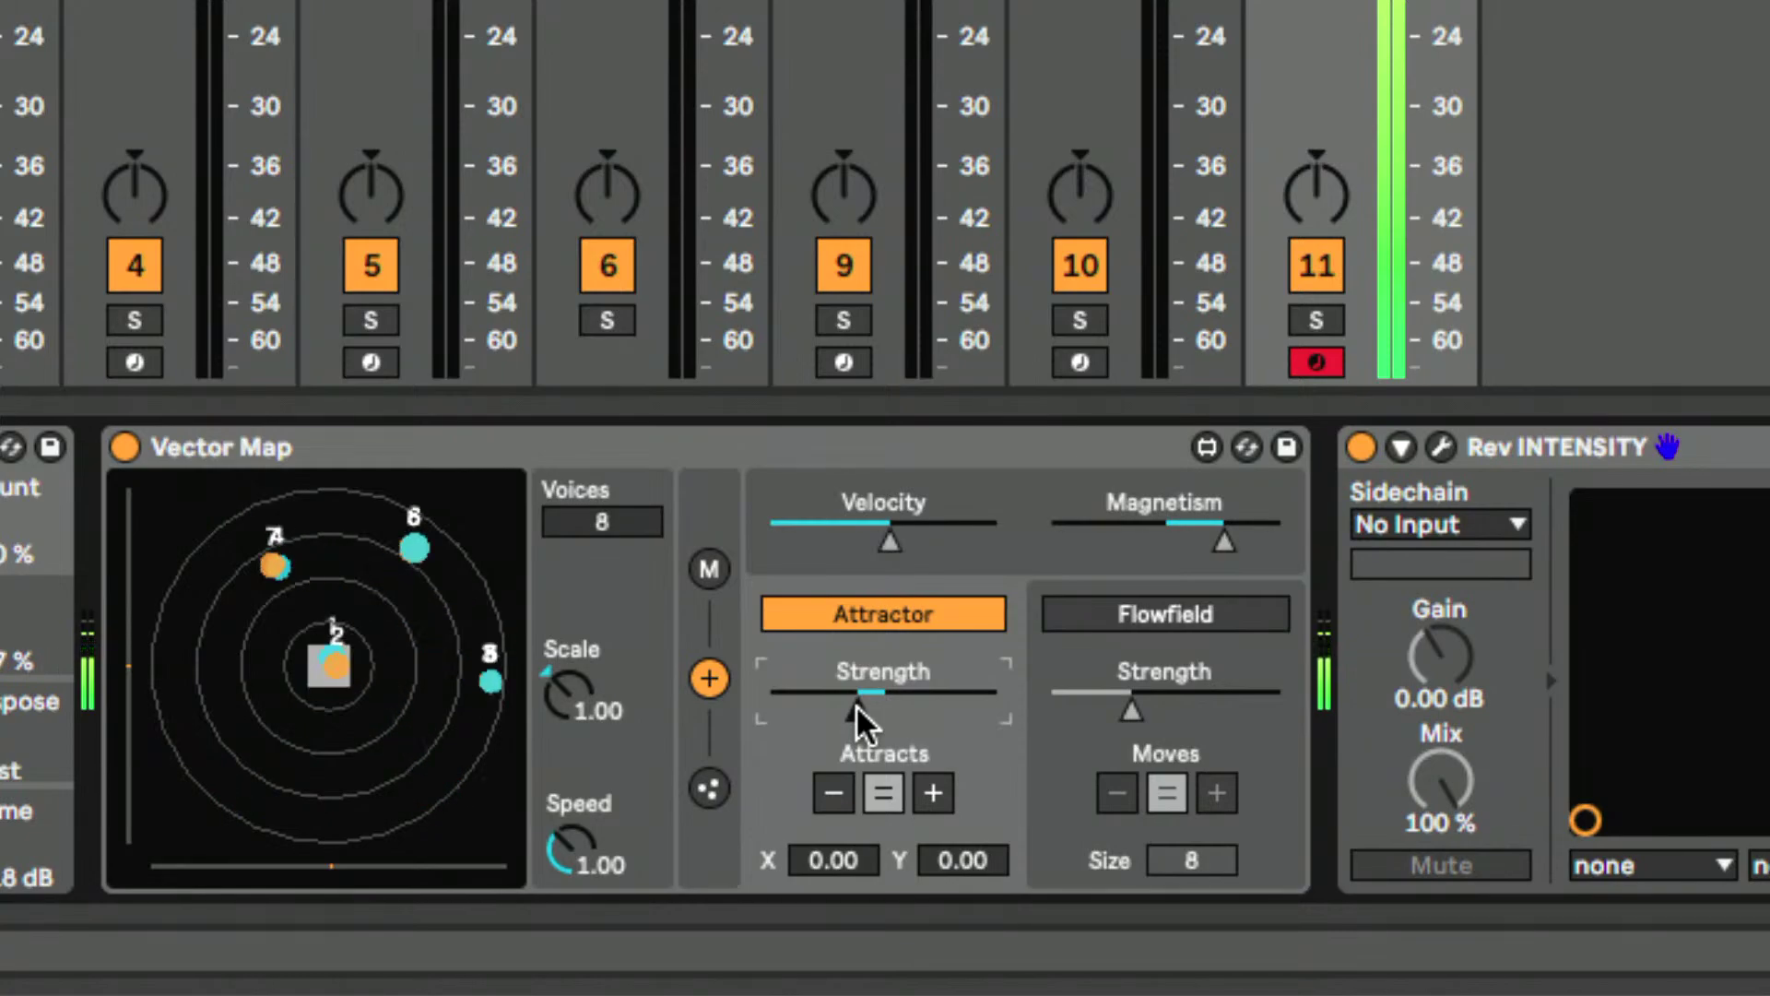
- Raise the Attractor's strength above the centre and reset Vector Map's Magnetism to its default
left_click_drag(856, 704, 858, 722)
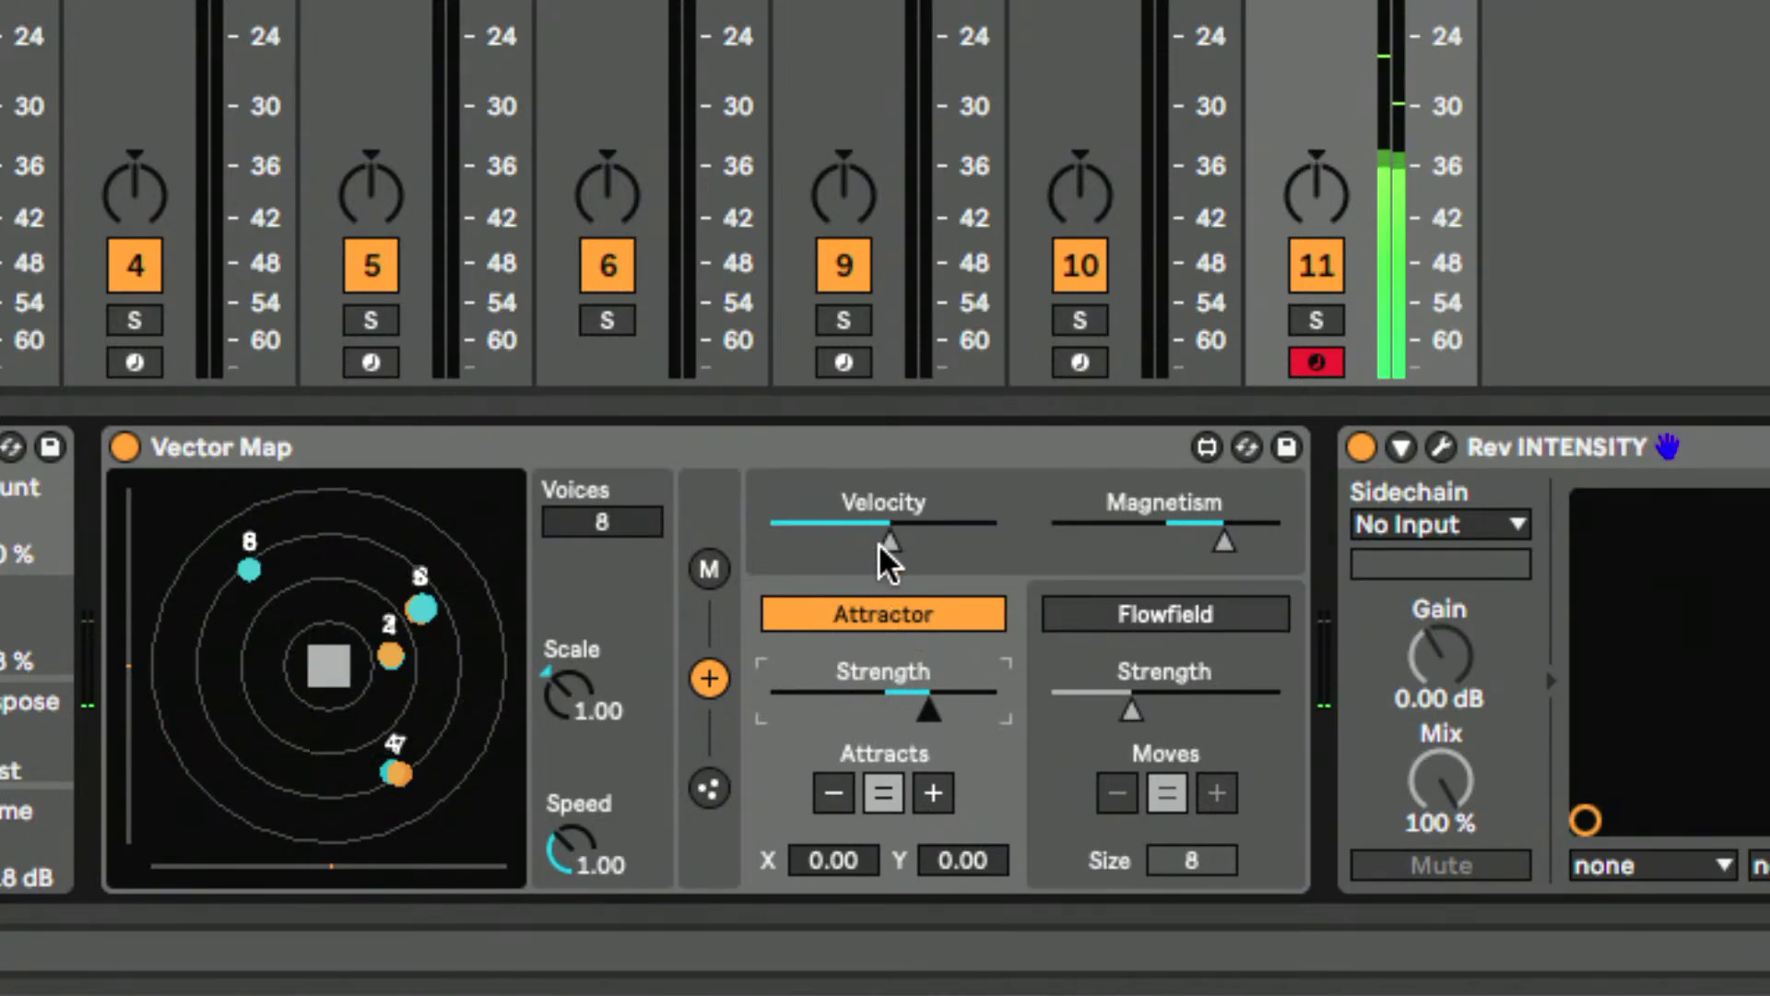
double_click(1216, 546)
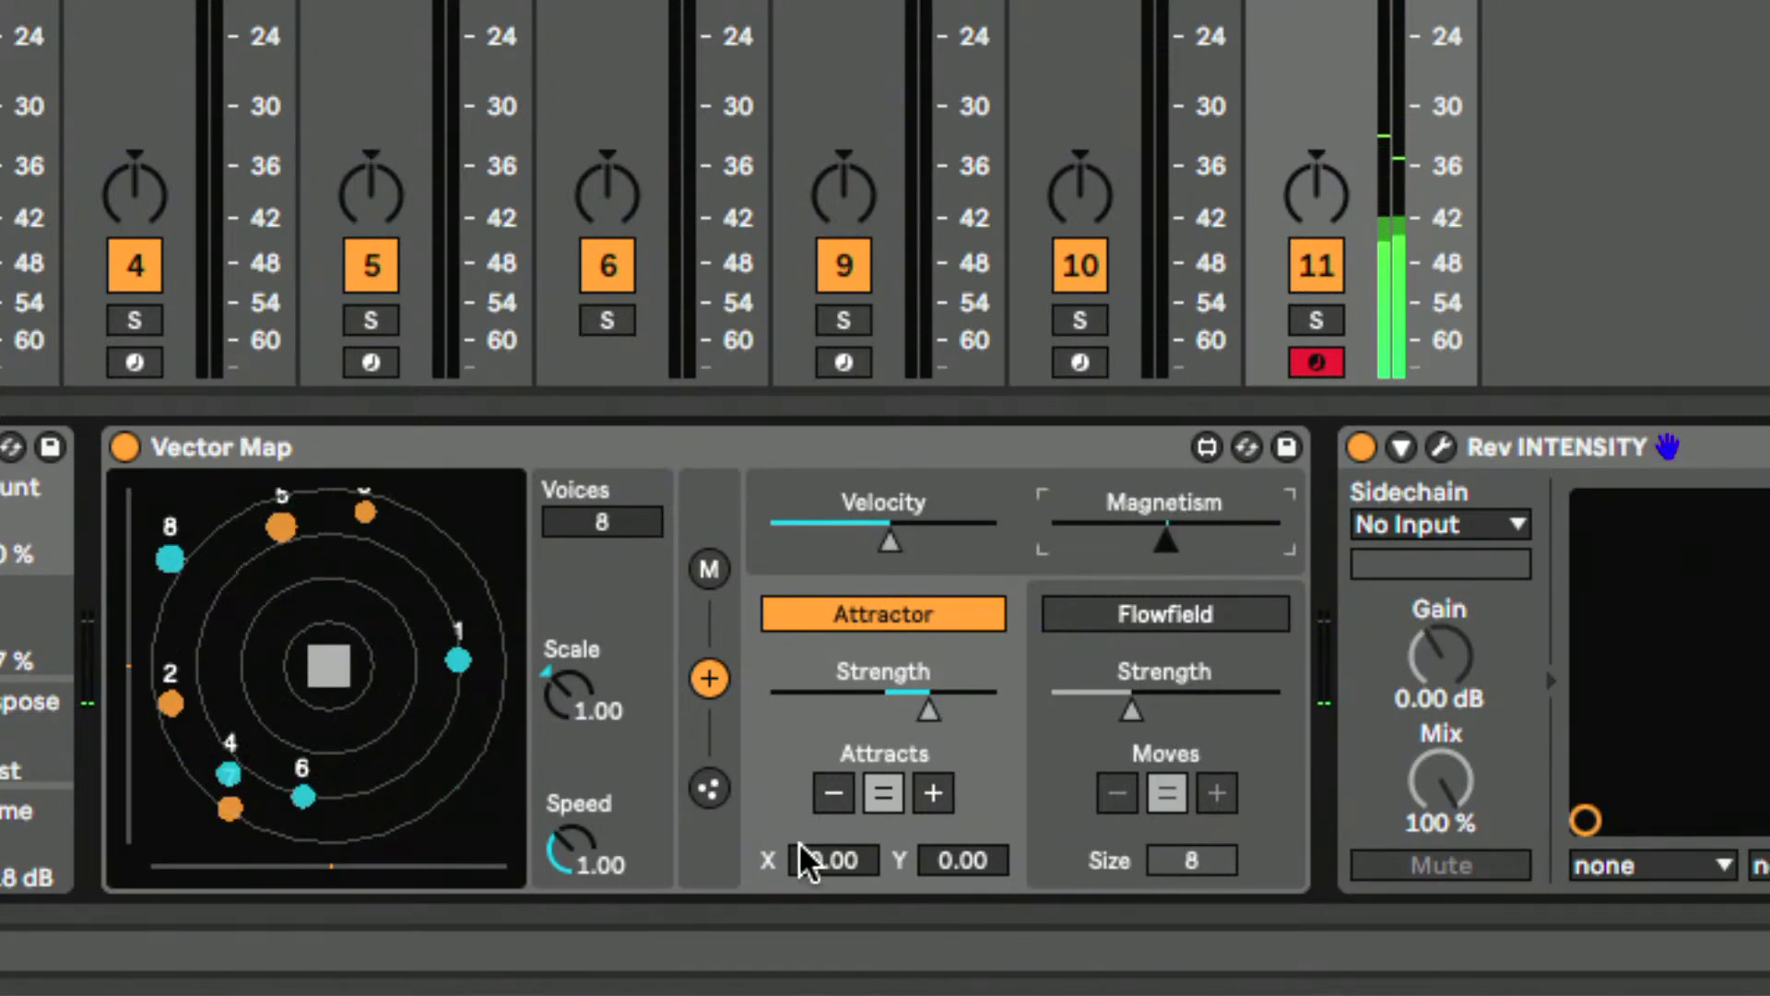
- Move the attractor point to X 0.30, Y -0.36 and increase the Attractor's strength slightly
left_click_drag(867, 876, 954, 935)
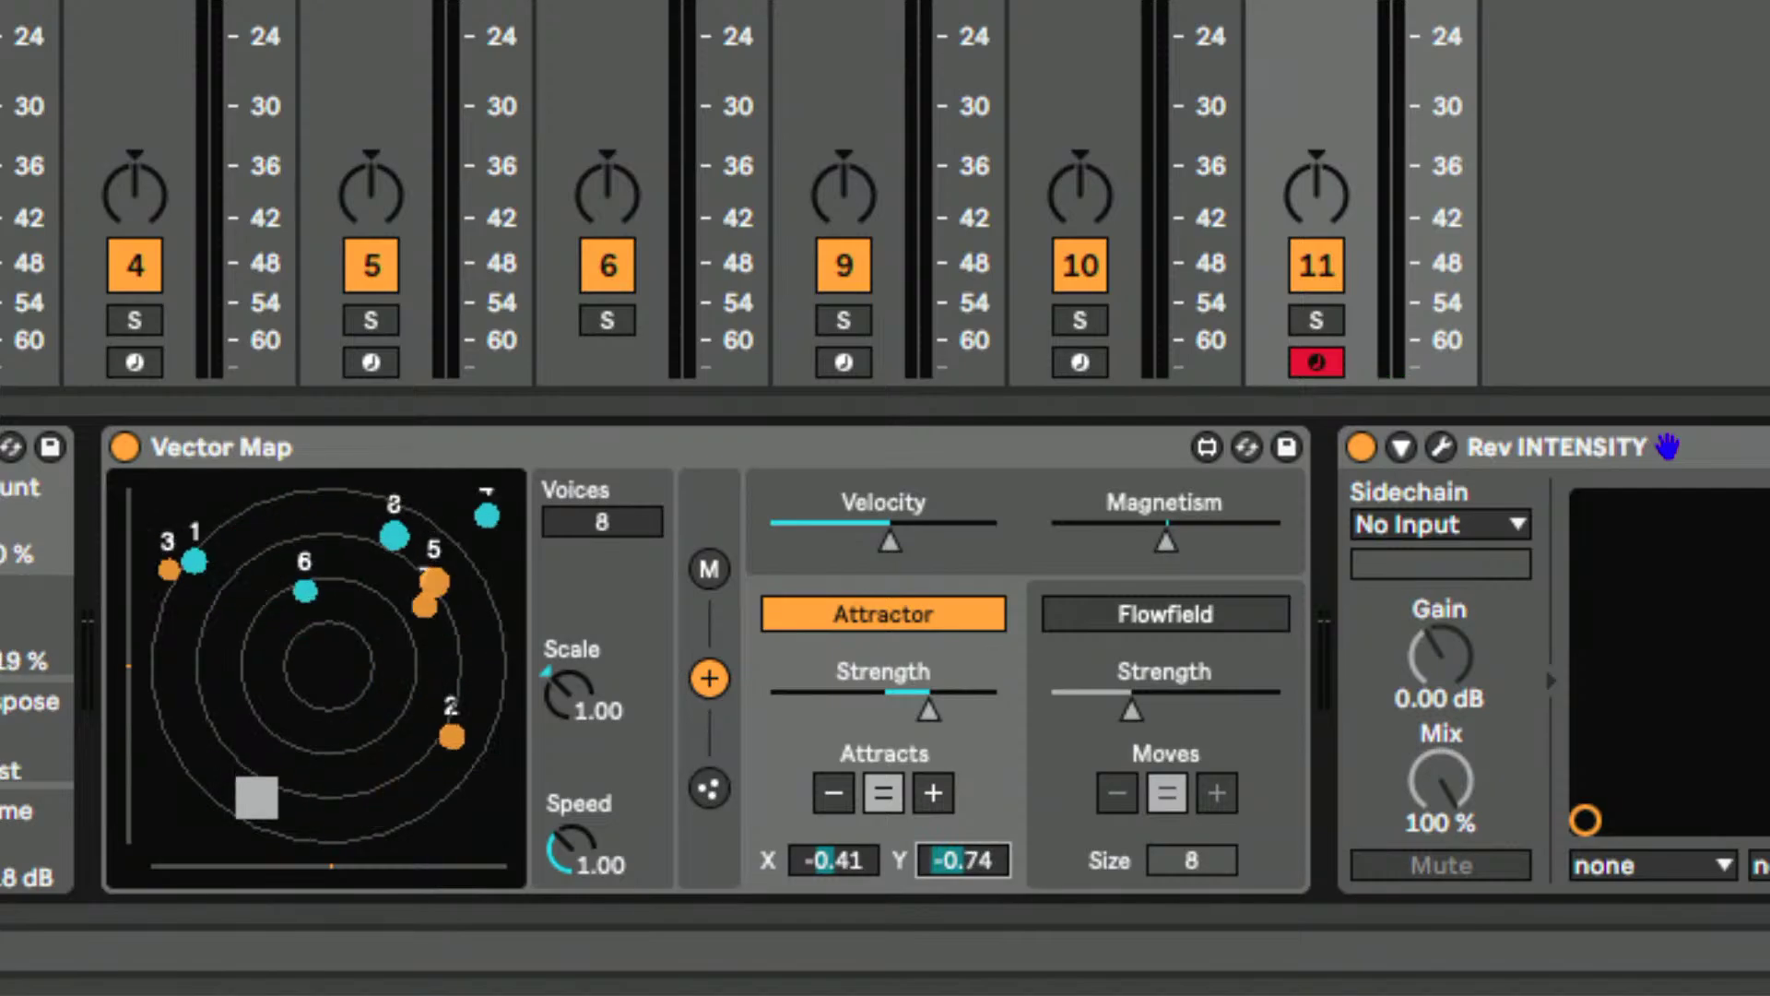
left_click_drag(899, 691, 899, 675)
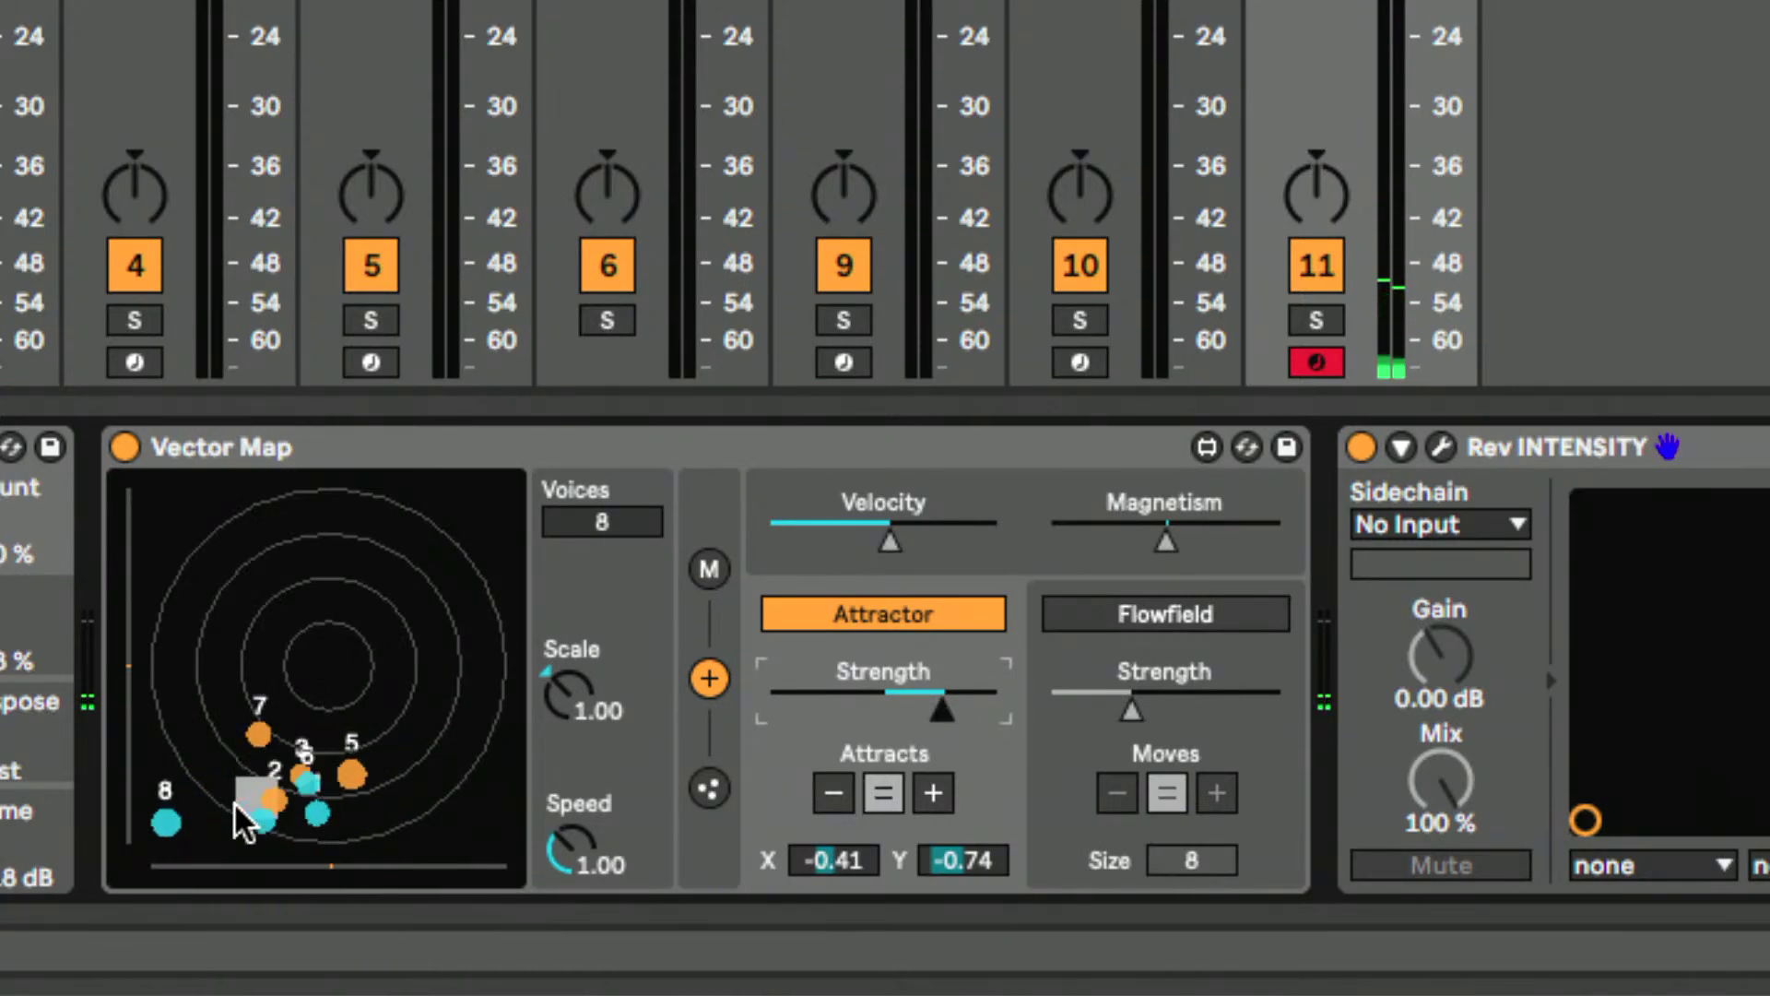
left_click_drag(256, 799, 379, 721)
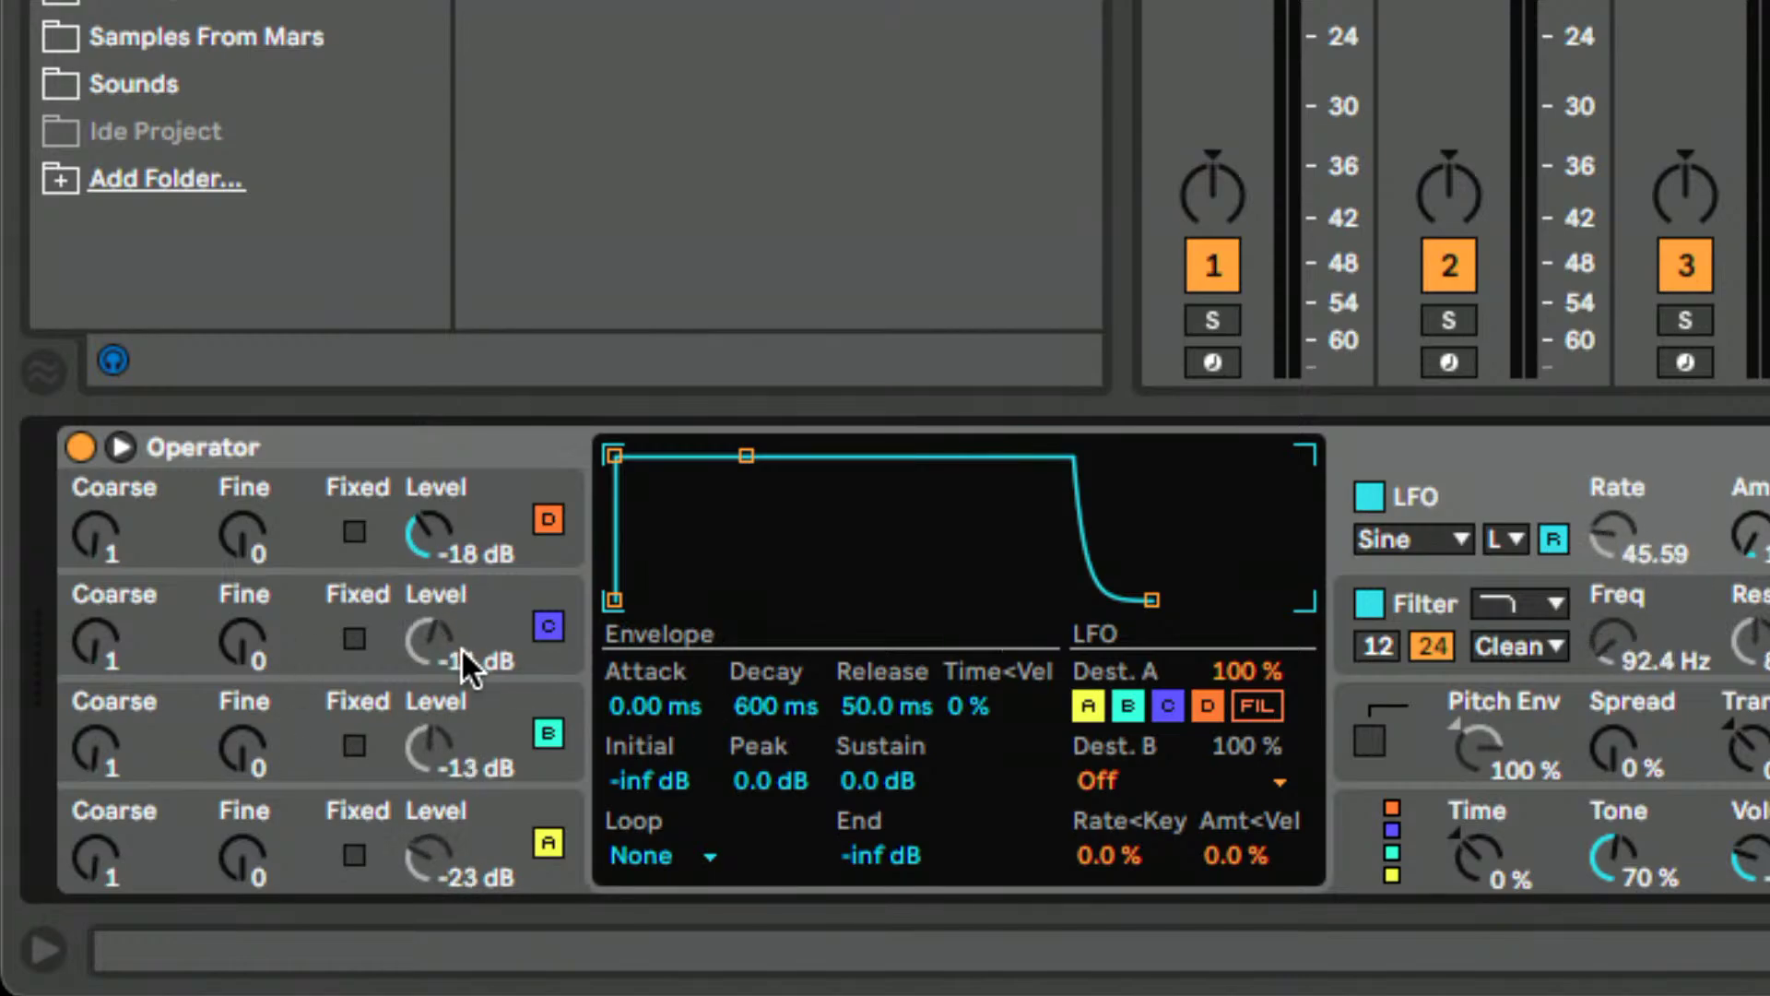
- Delete Operator, show Vector Map's parameter mappings and reset the second slot's centre to 50 and width to 100 %
left_click(386, 439)
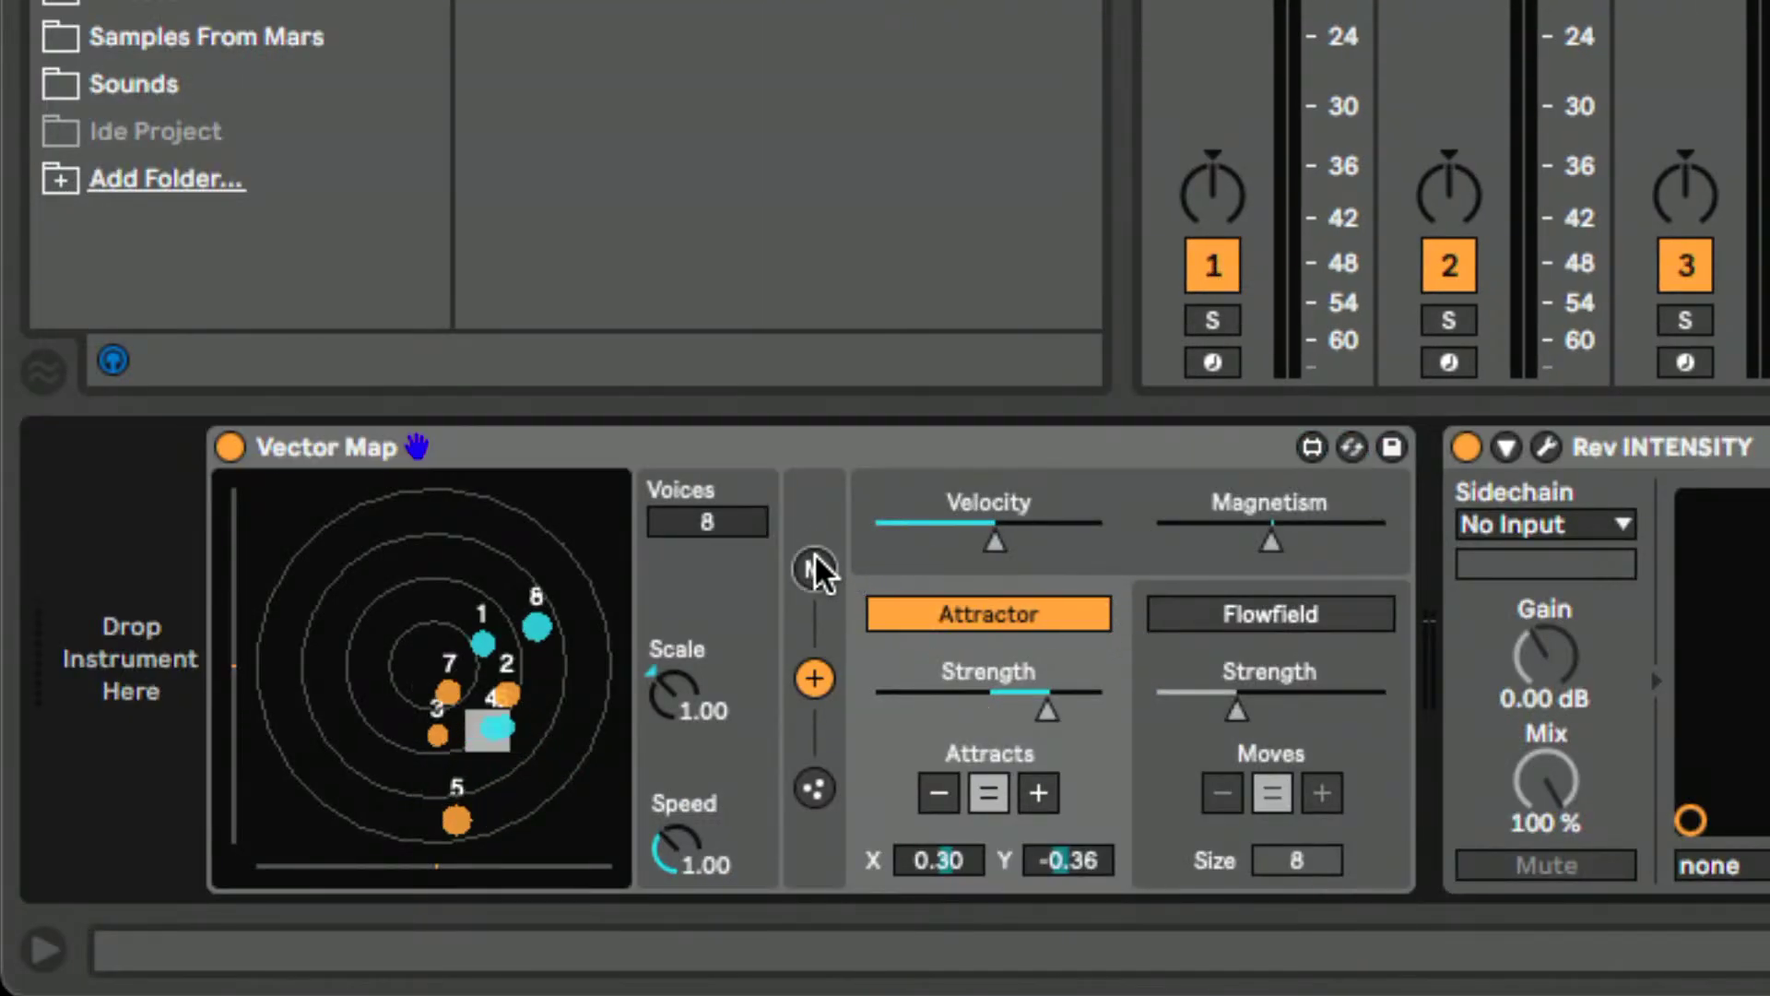
left_click(814, 569)
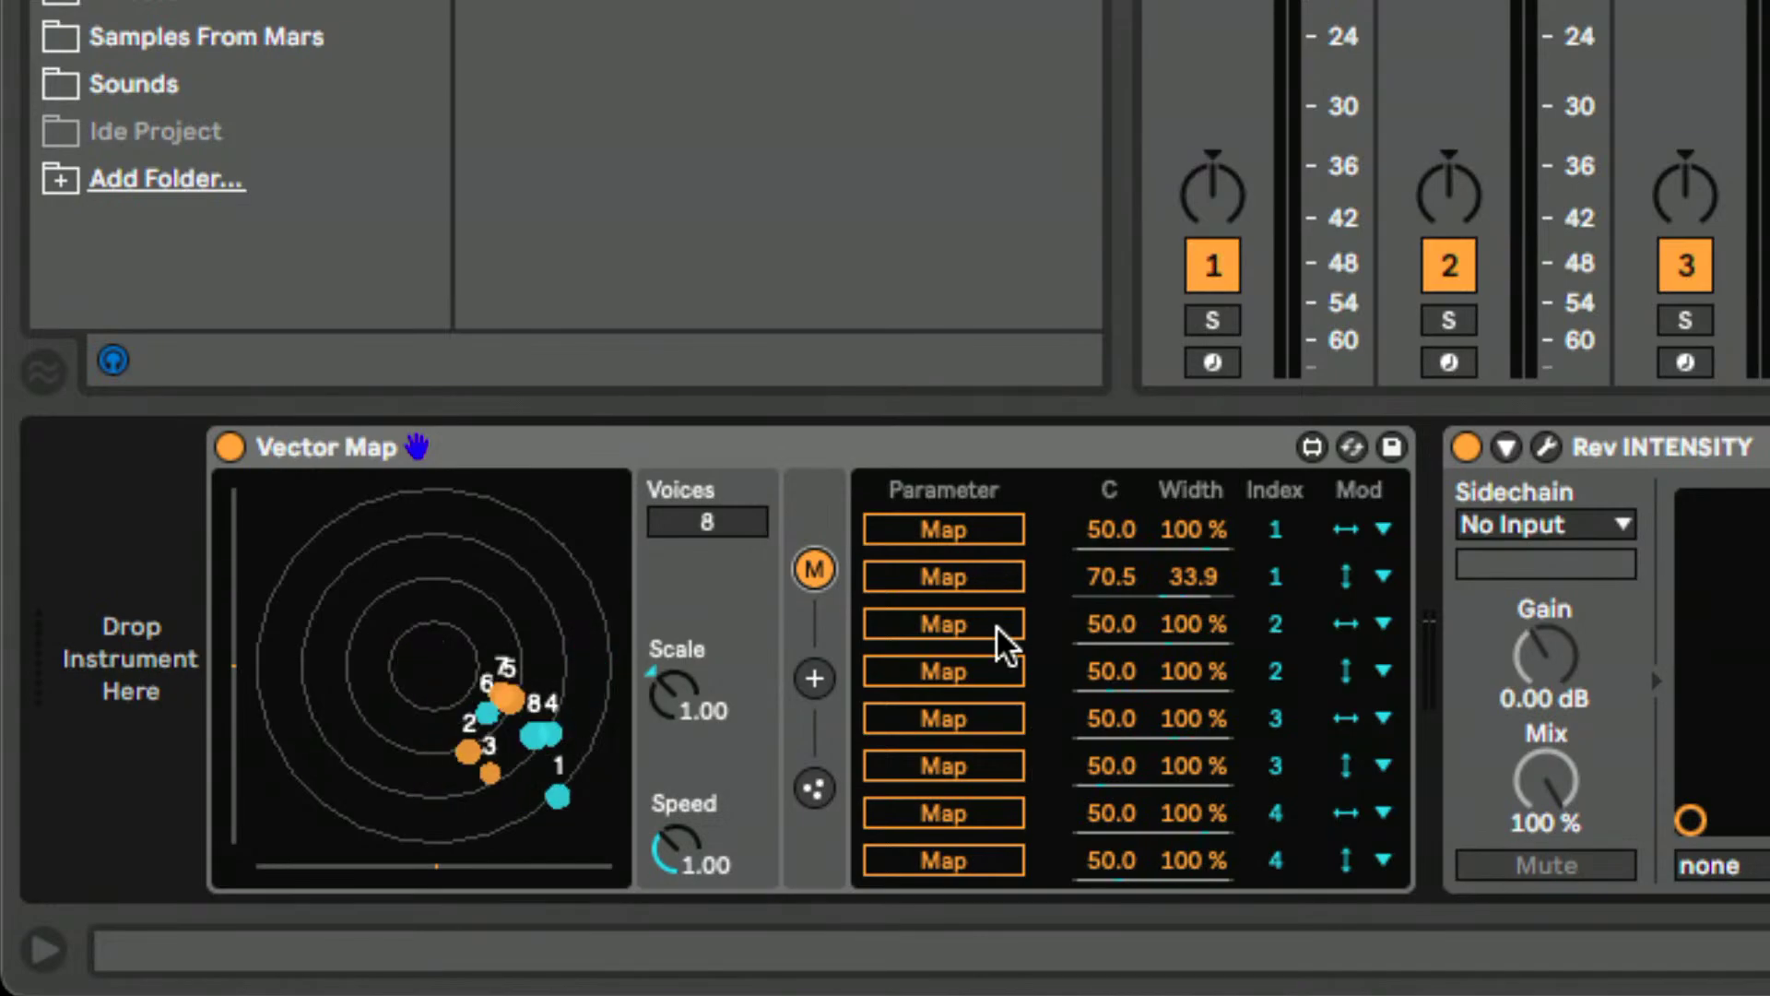
left_click(1111, 576)
key("Delete")
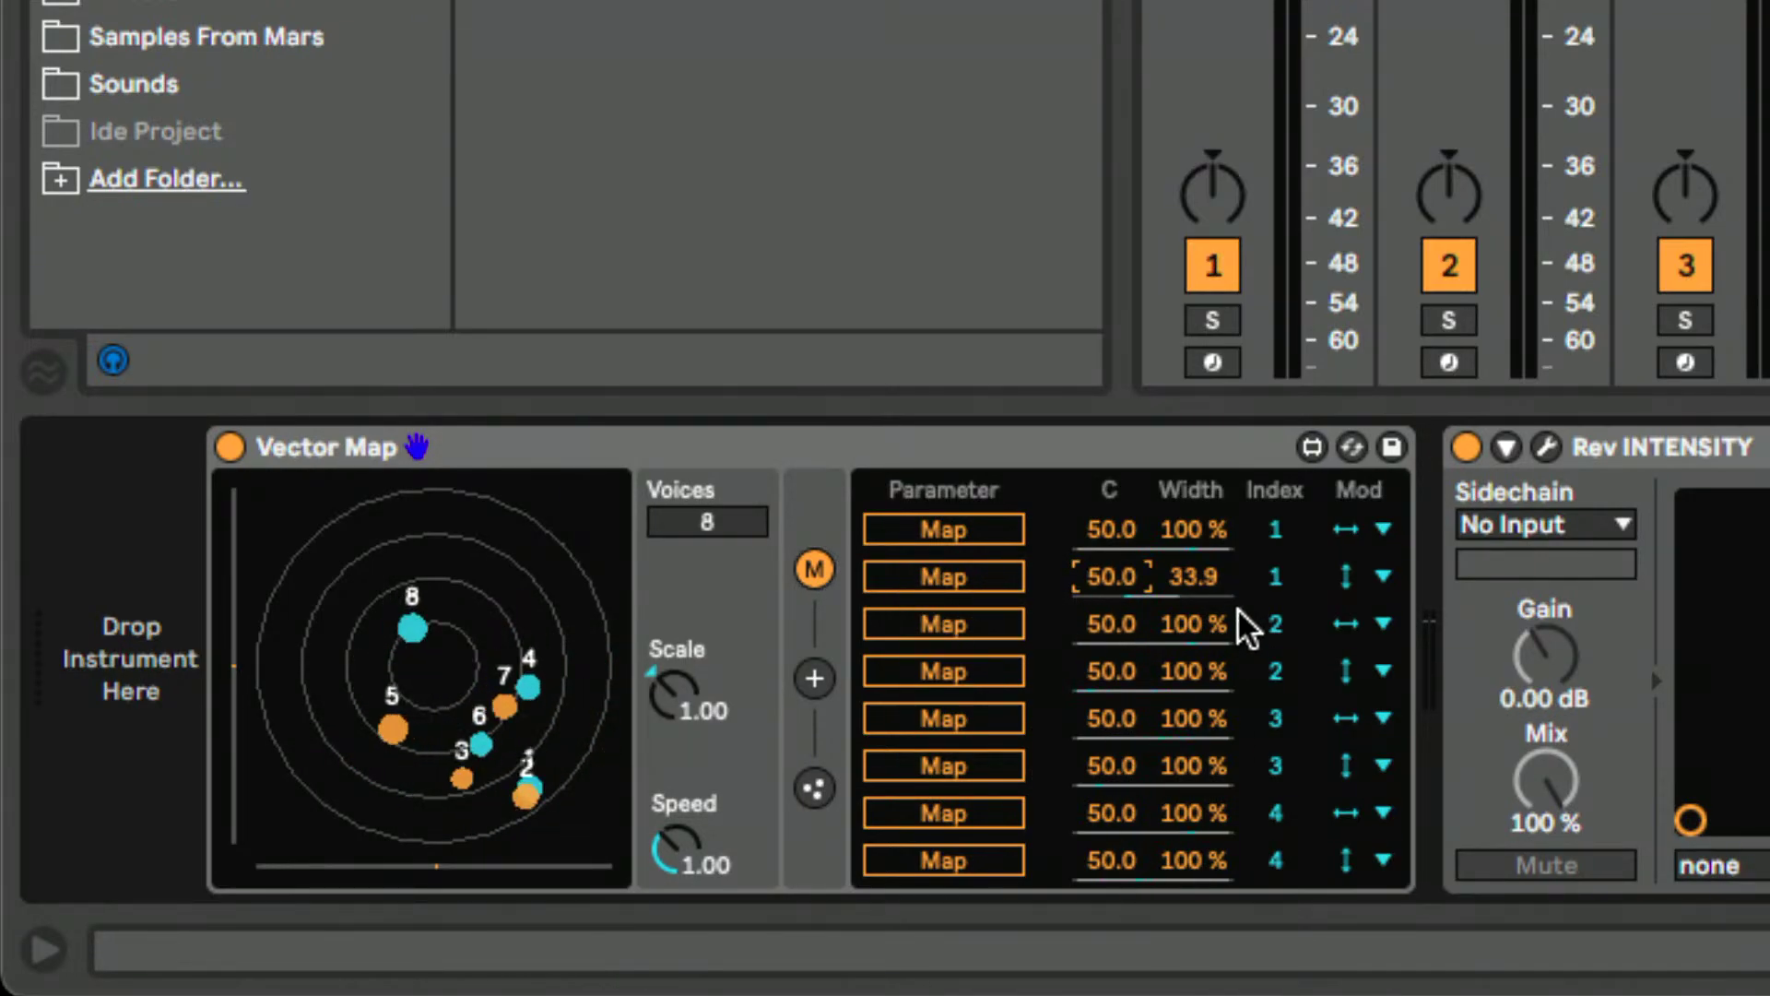
left_click(1192, 576)
key("Delete")
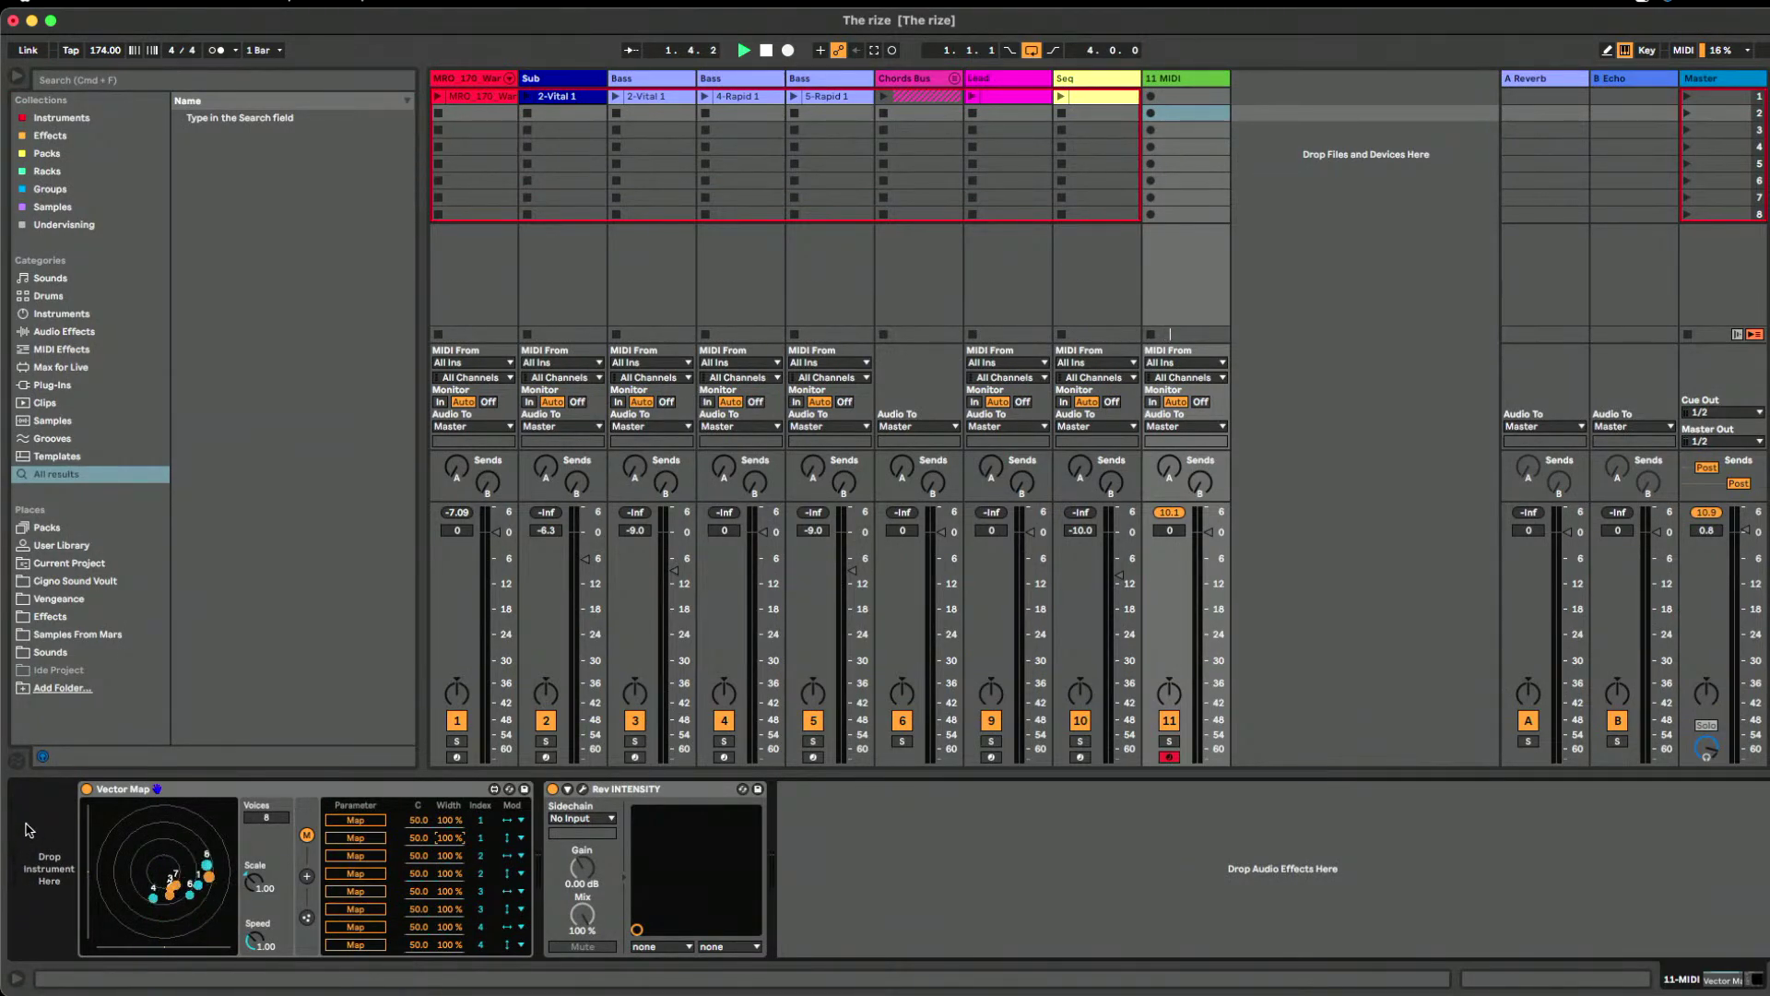
- Insert the Vital synth as the instrument in front of Vector Map
right_click(27, 830)
mouse_move(83, 855)
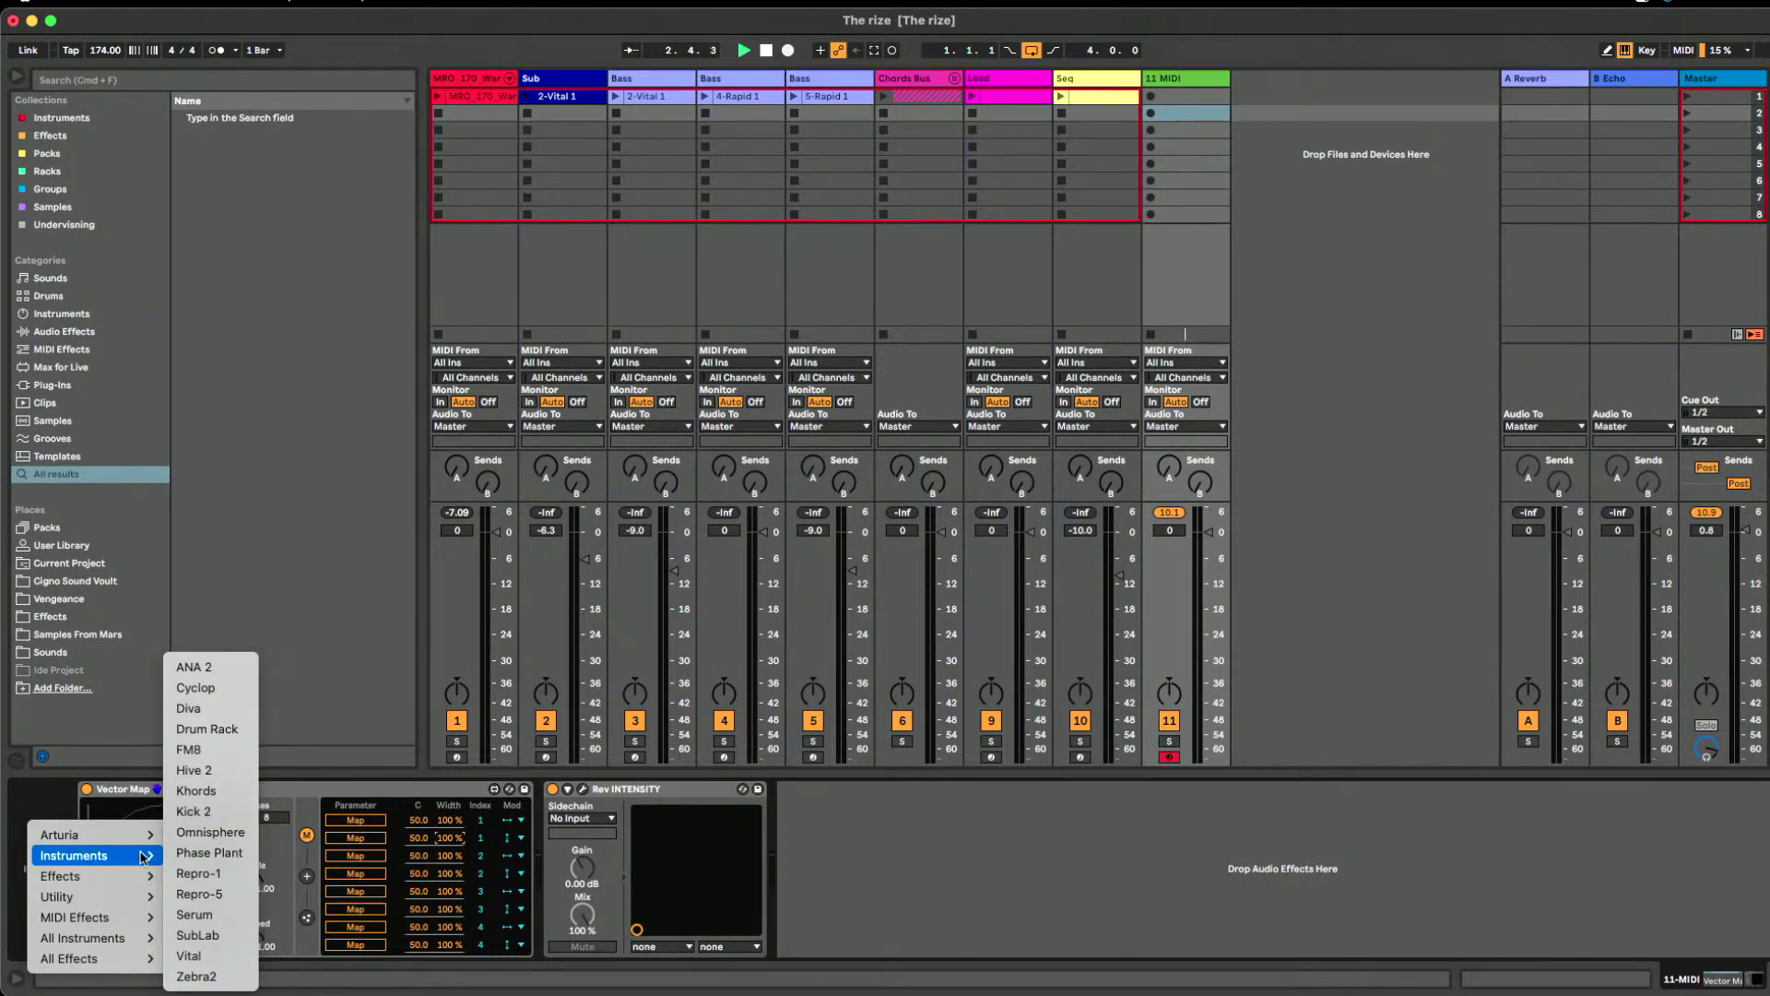
left_click(210, 955)
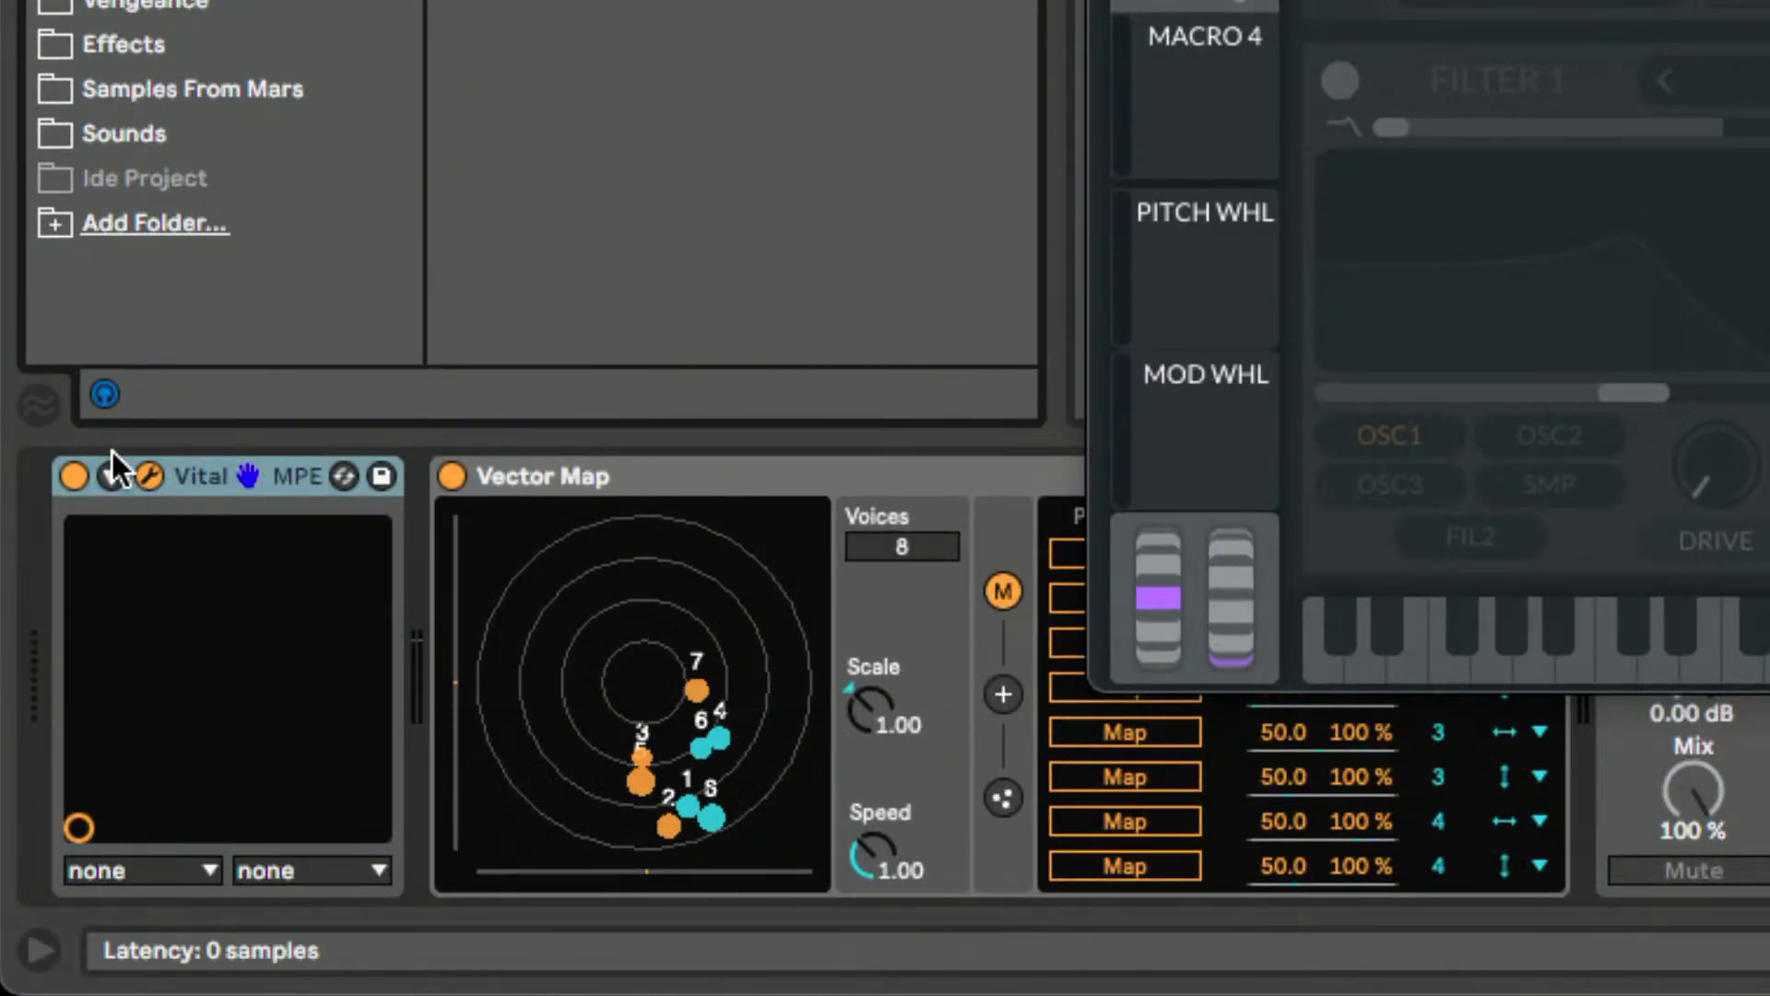
- Configure Vital's oscillator 1 level, phase distortion amount, unison voices and wave frame as parameters on its Live device
left_click(112, 474)
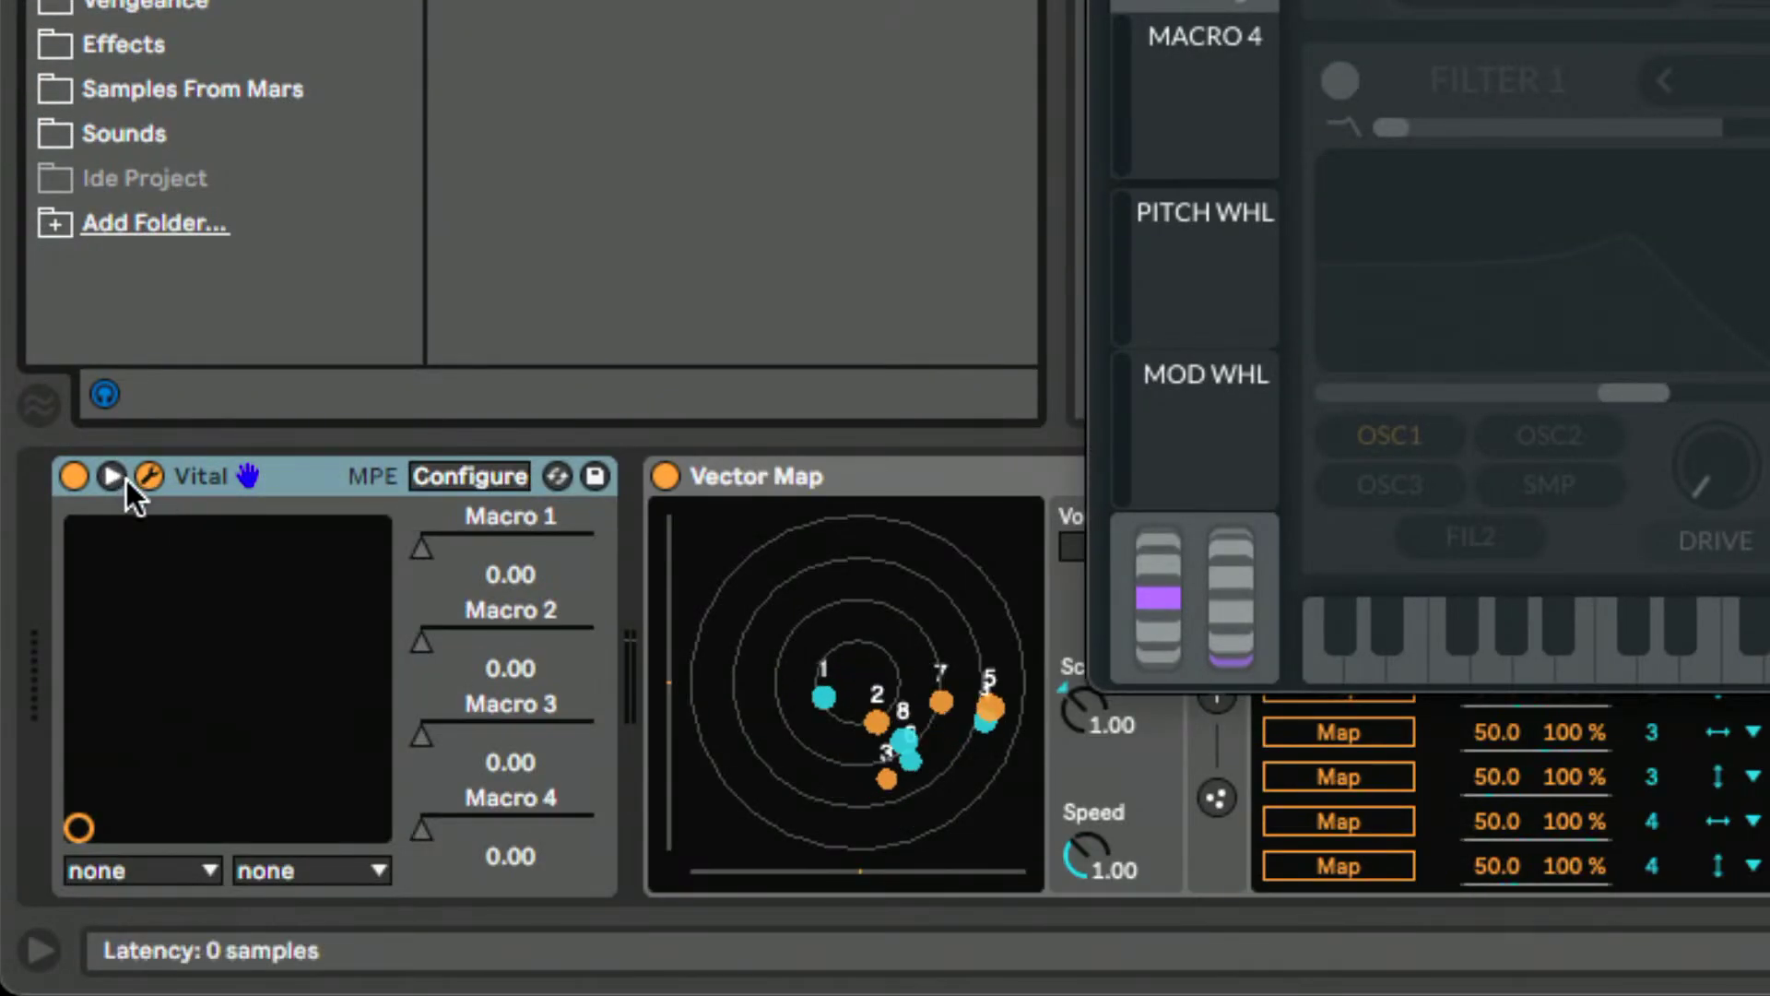
left_click(466, 477)
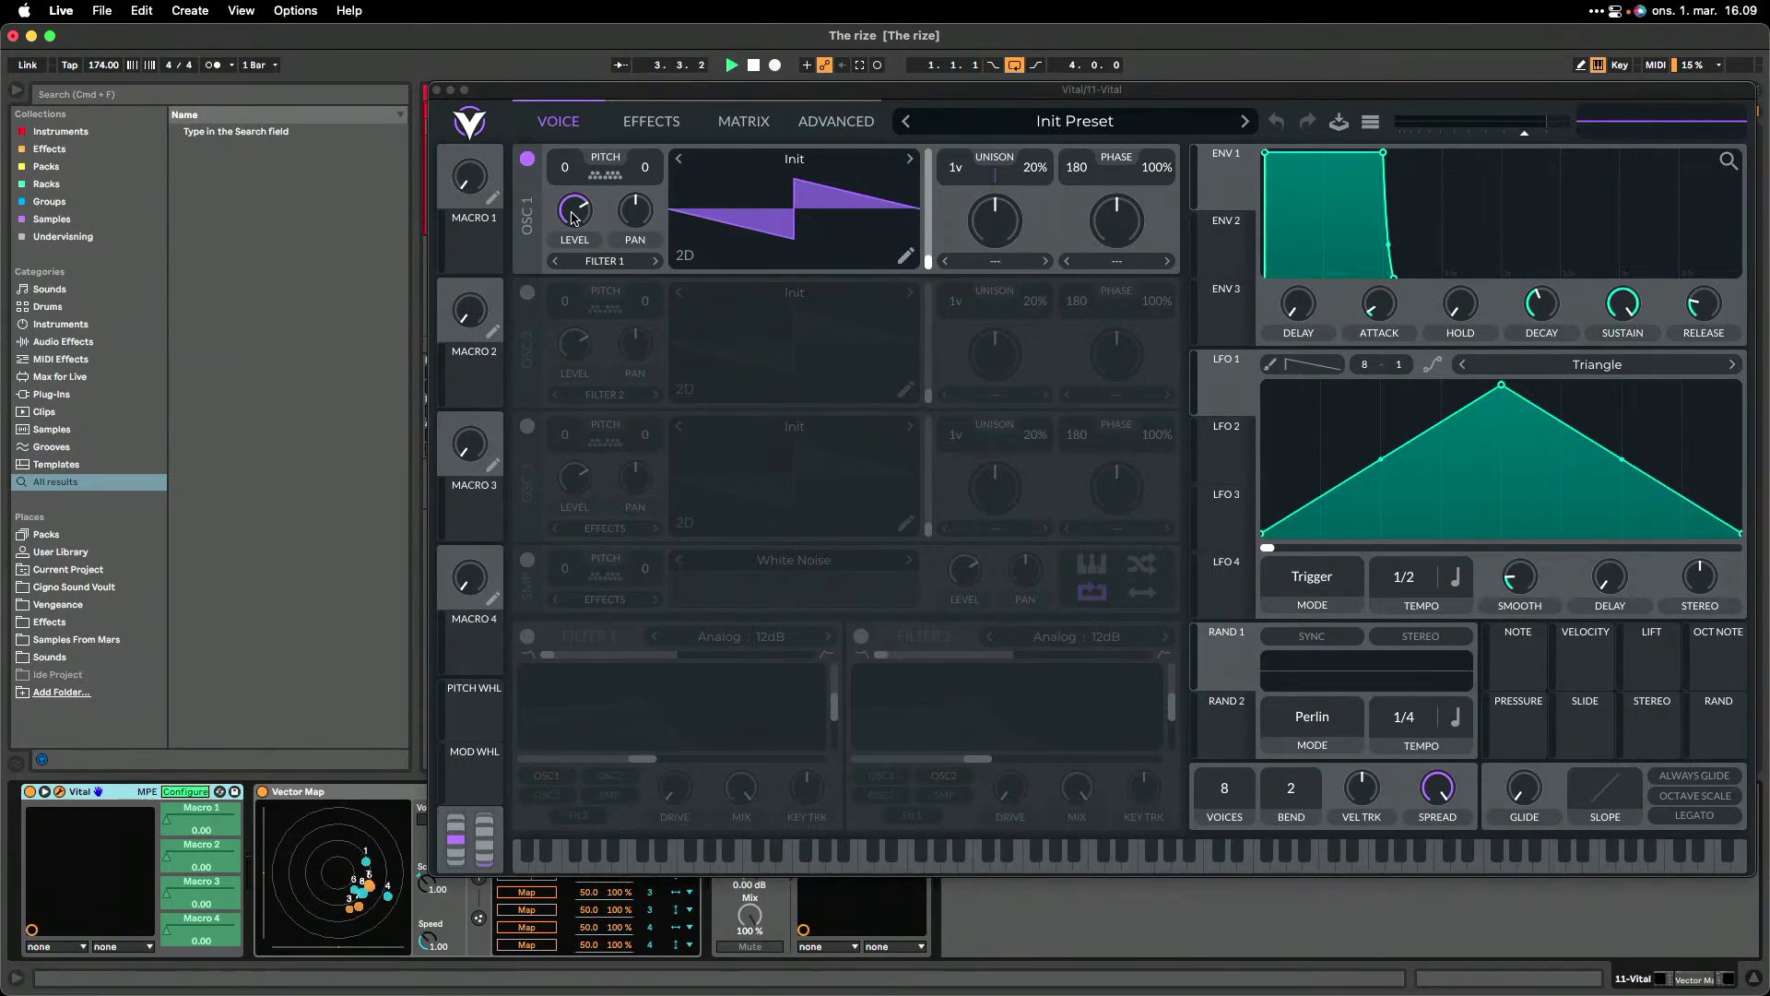
left_click(573, 217)
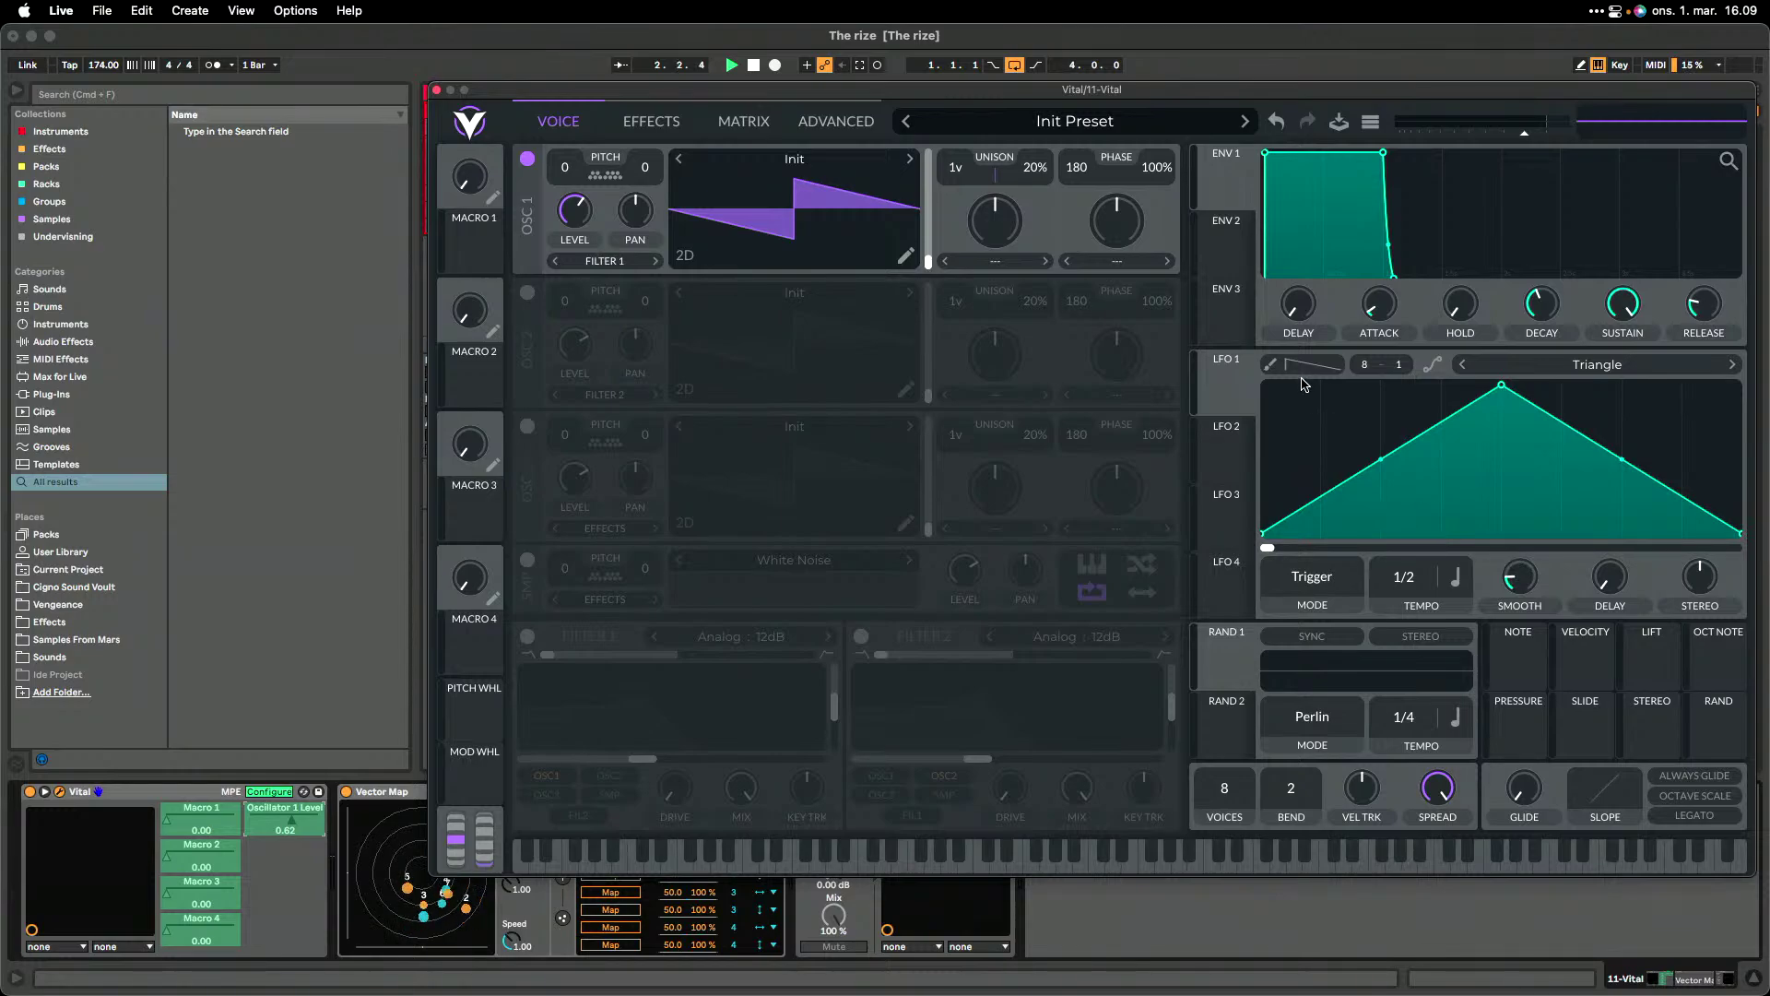
left_click(1115, 233)
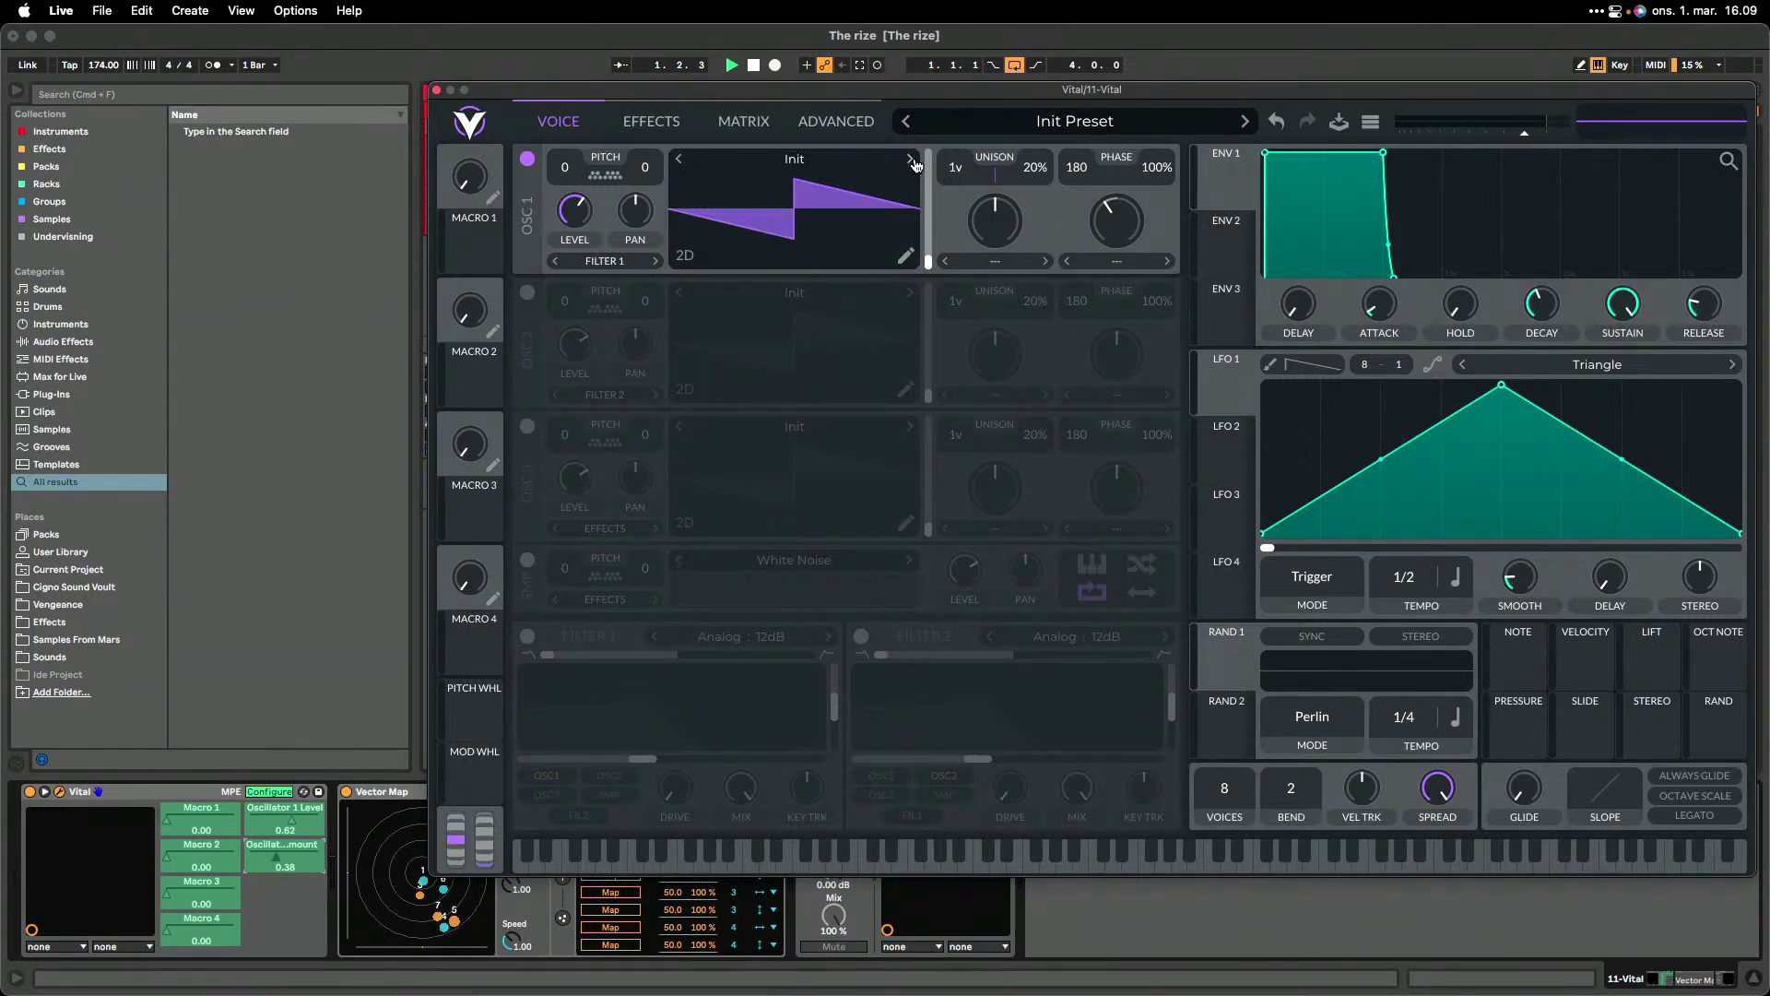
left_click_drag(956, 173, 957, 161)
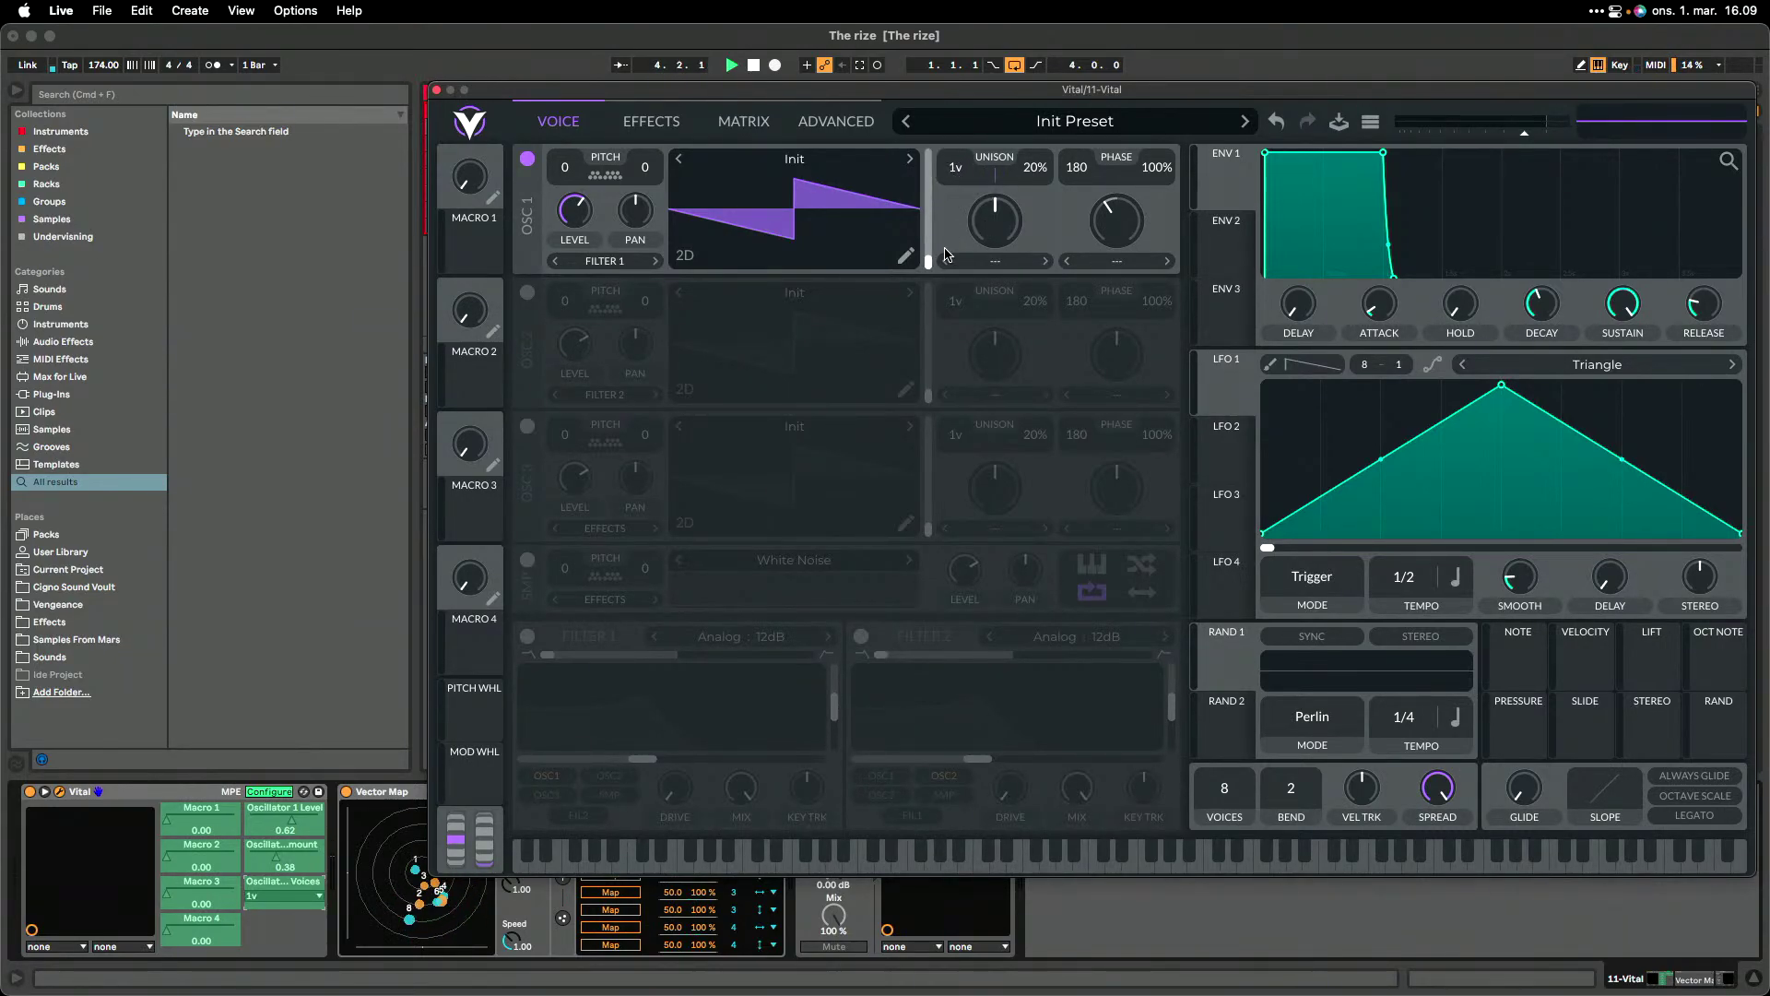
left_click_drag(930, 267, 932, 218)
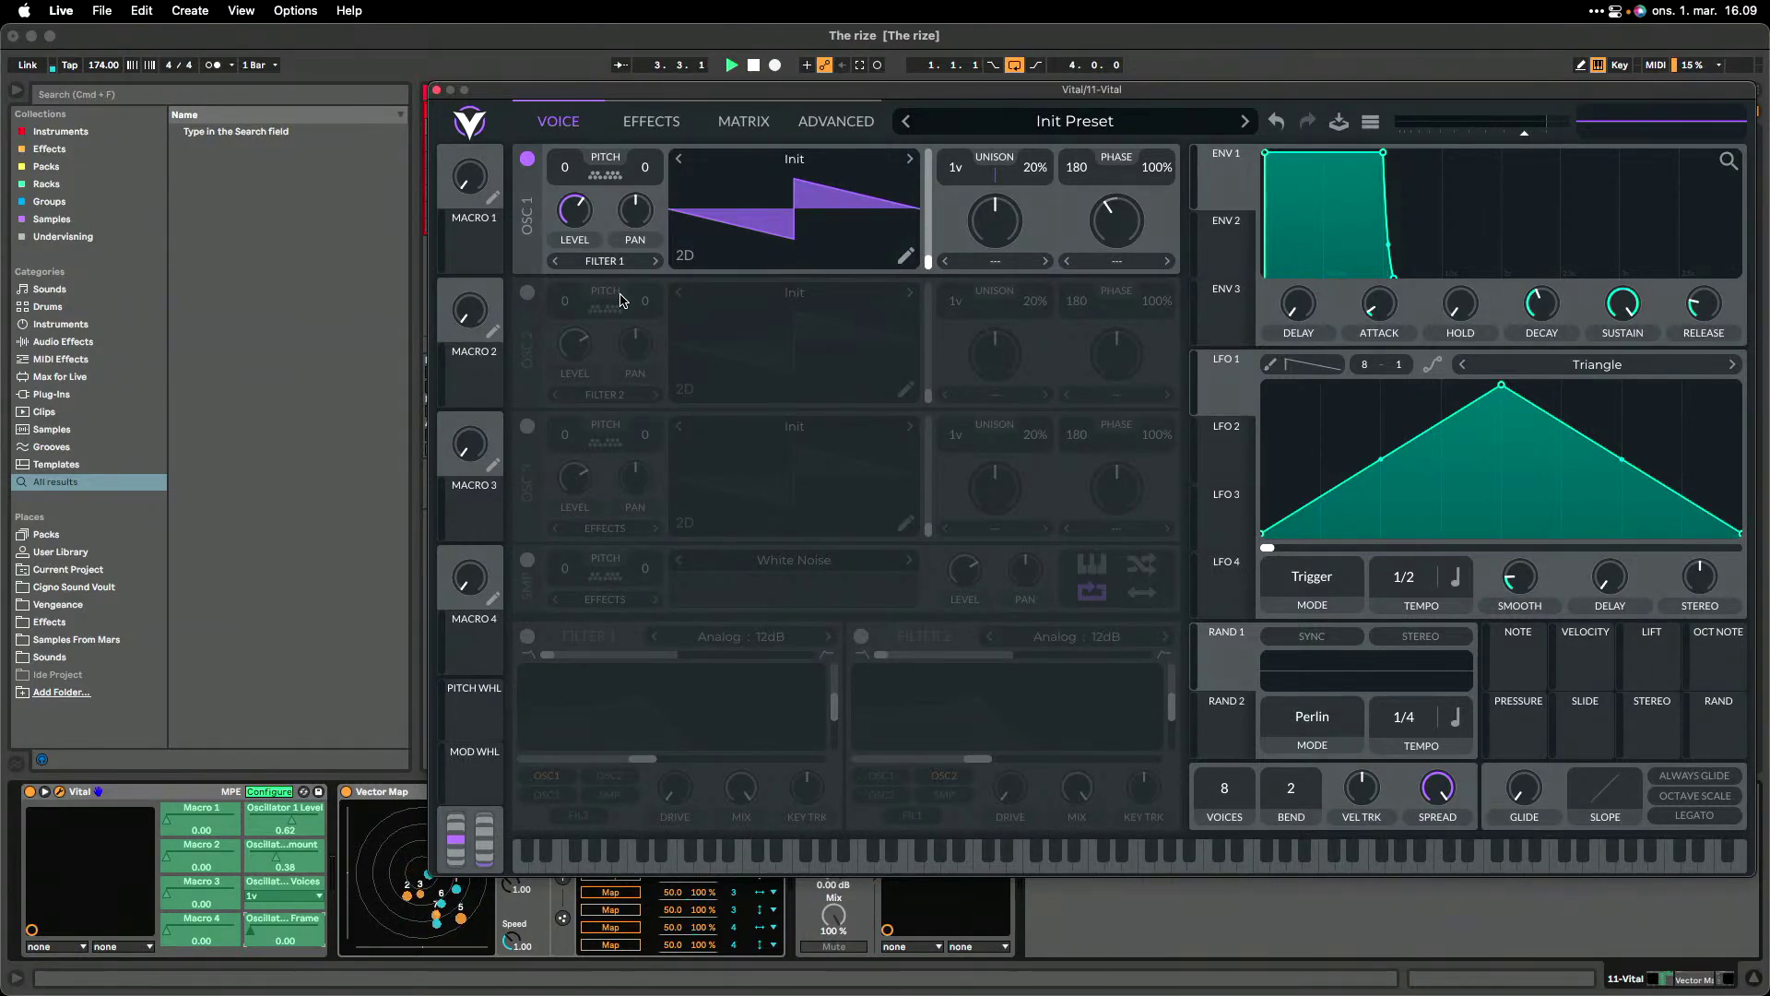
left_click(280, 793)
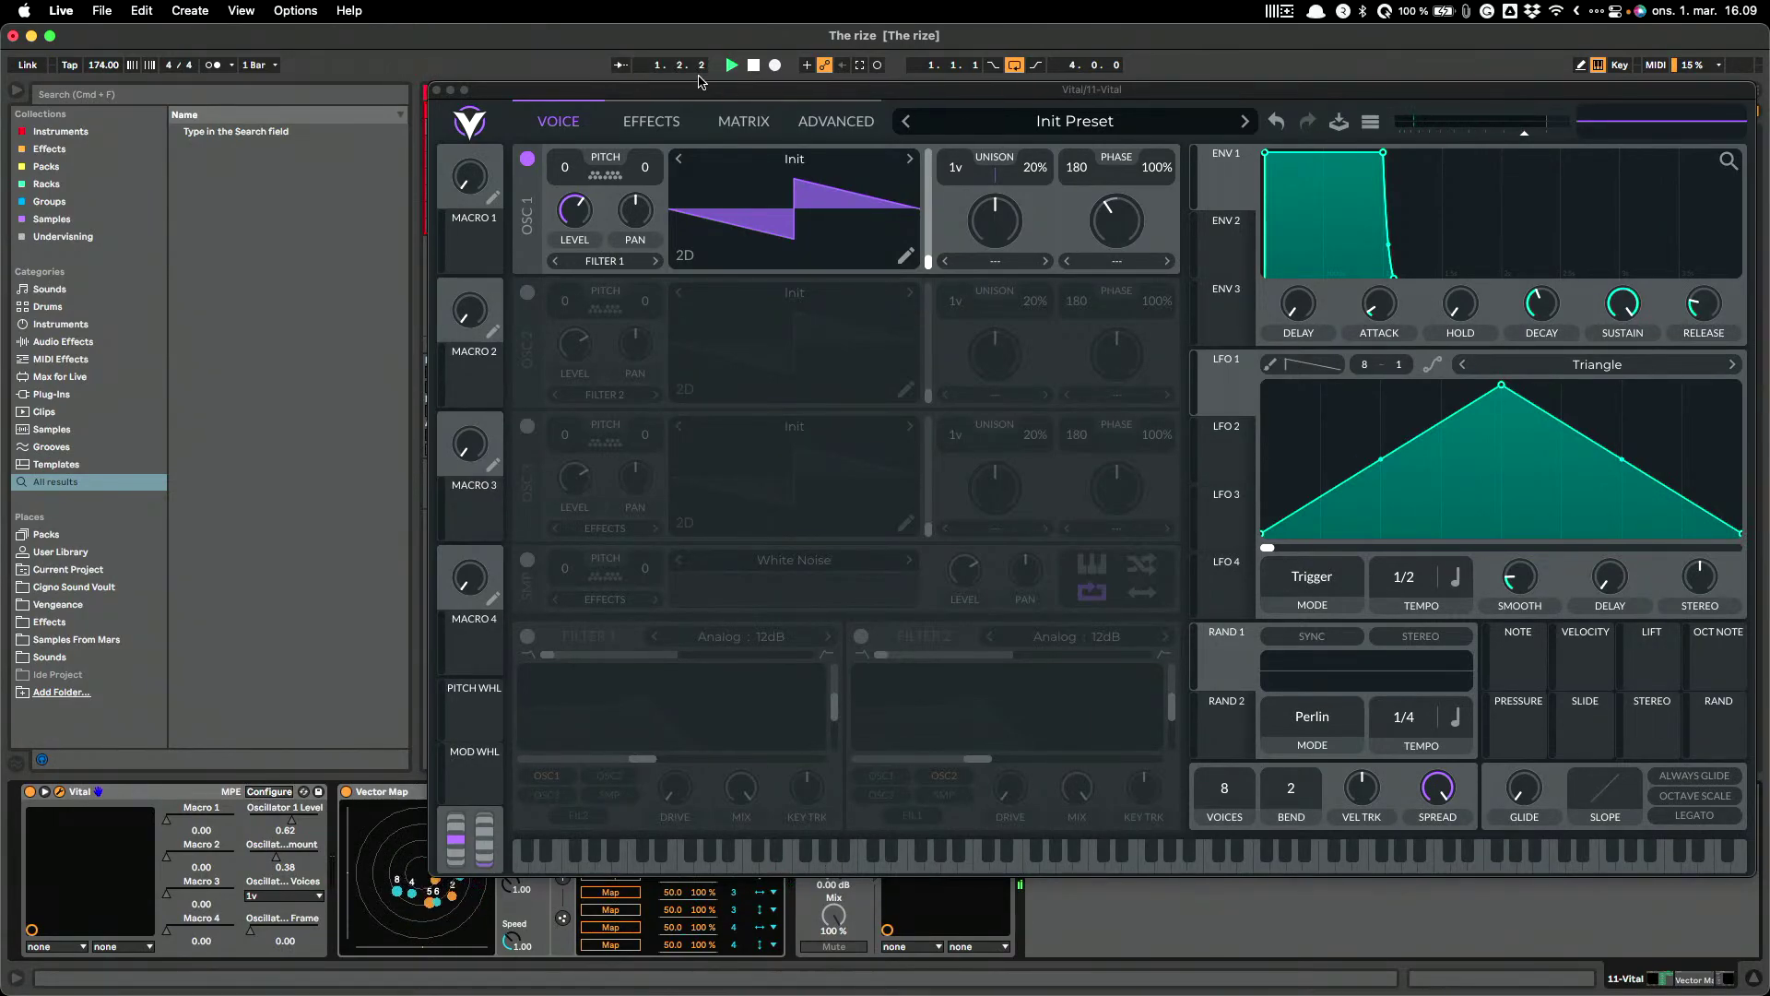
- Move Vital's window out of the way and delete Rev INTENSITY from the device chain
left_click_drag(816, 100, 1511, 360)
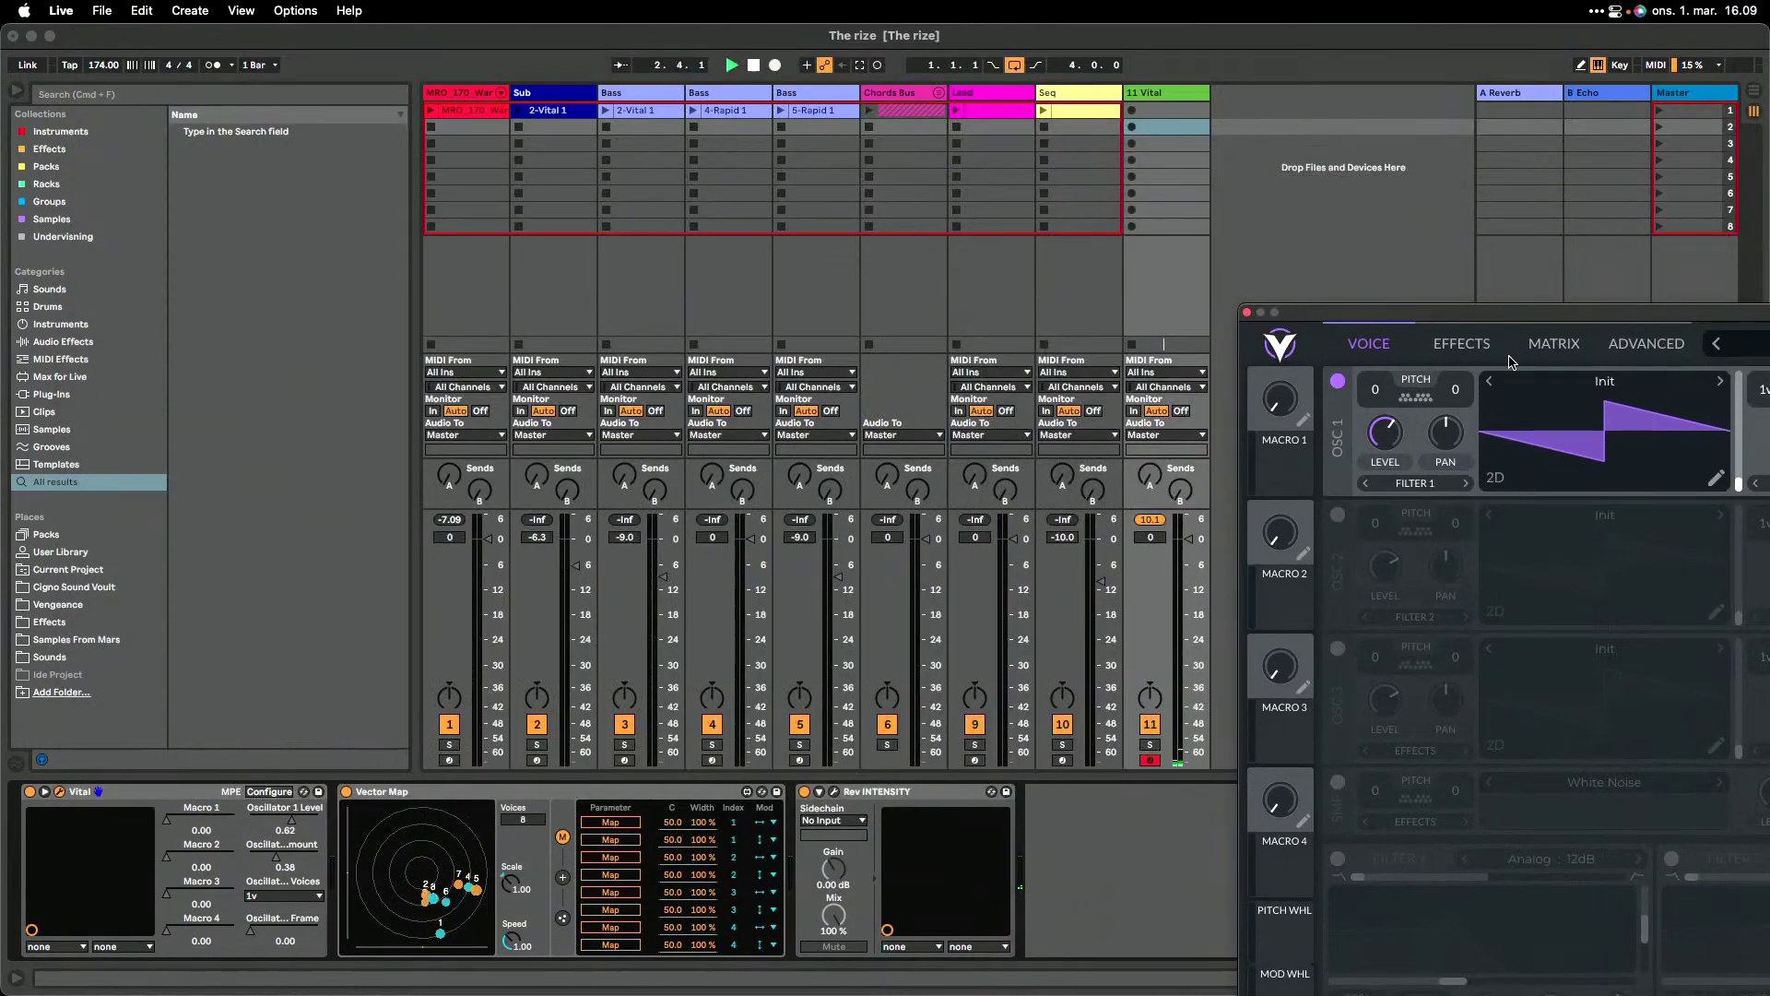
left_click(936, 790)
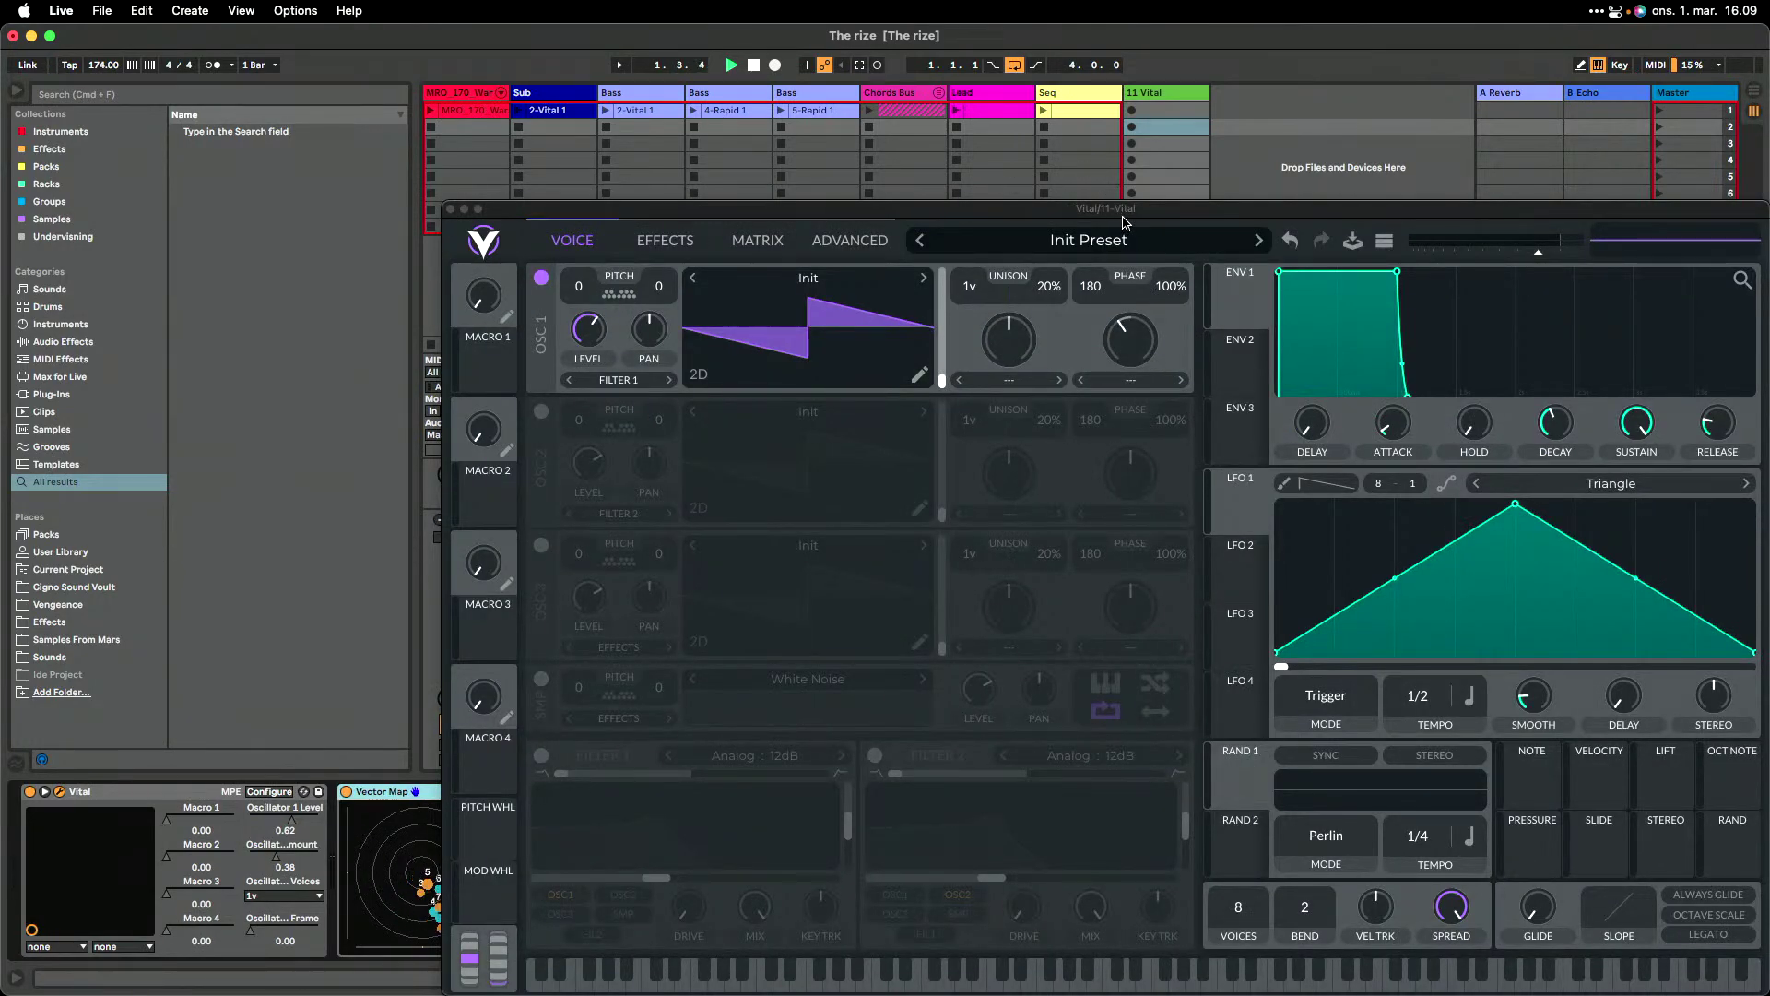
- Reposition Vital's window and shrink it so Vector Map's mapping list is fully visible
left_click_drag(1141, 215, 1005, 13)
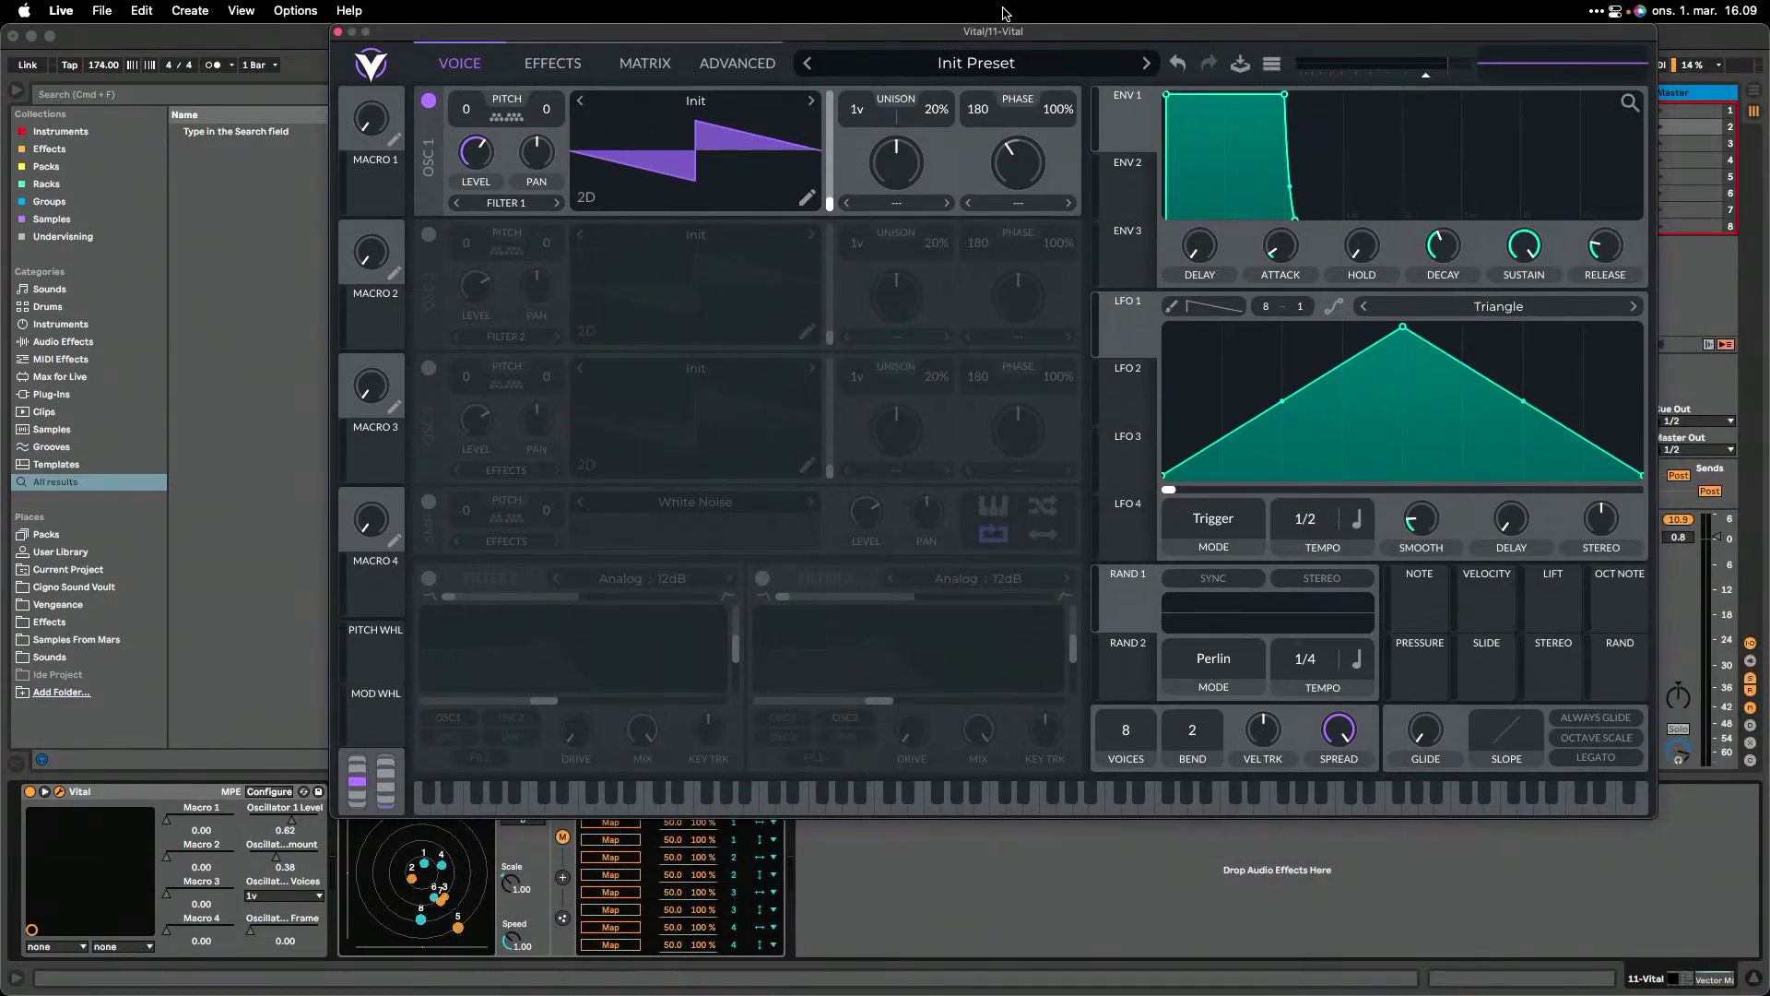
left_click(1655, 819)
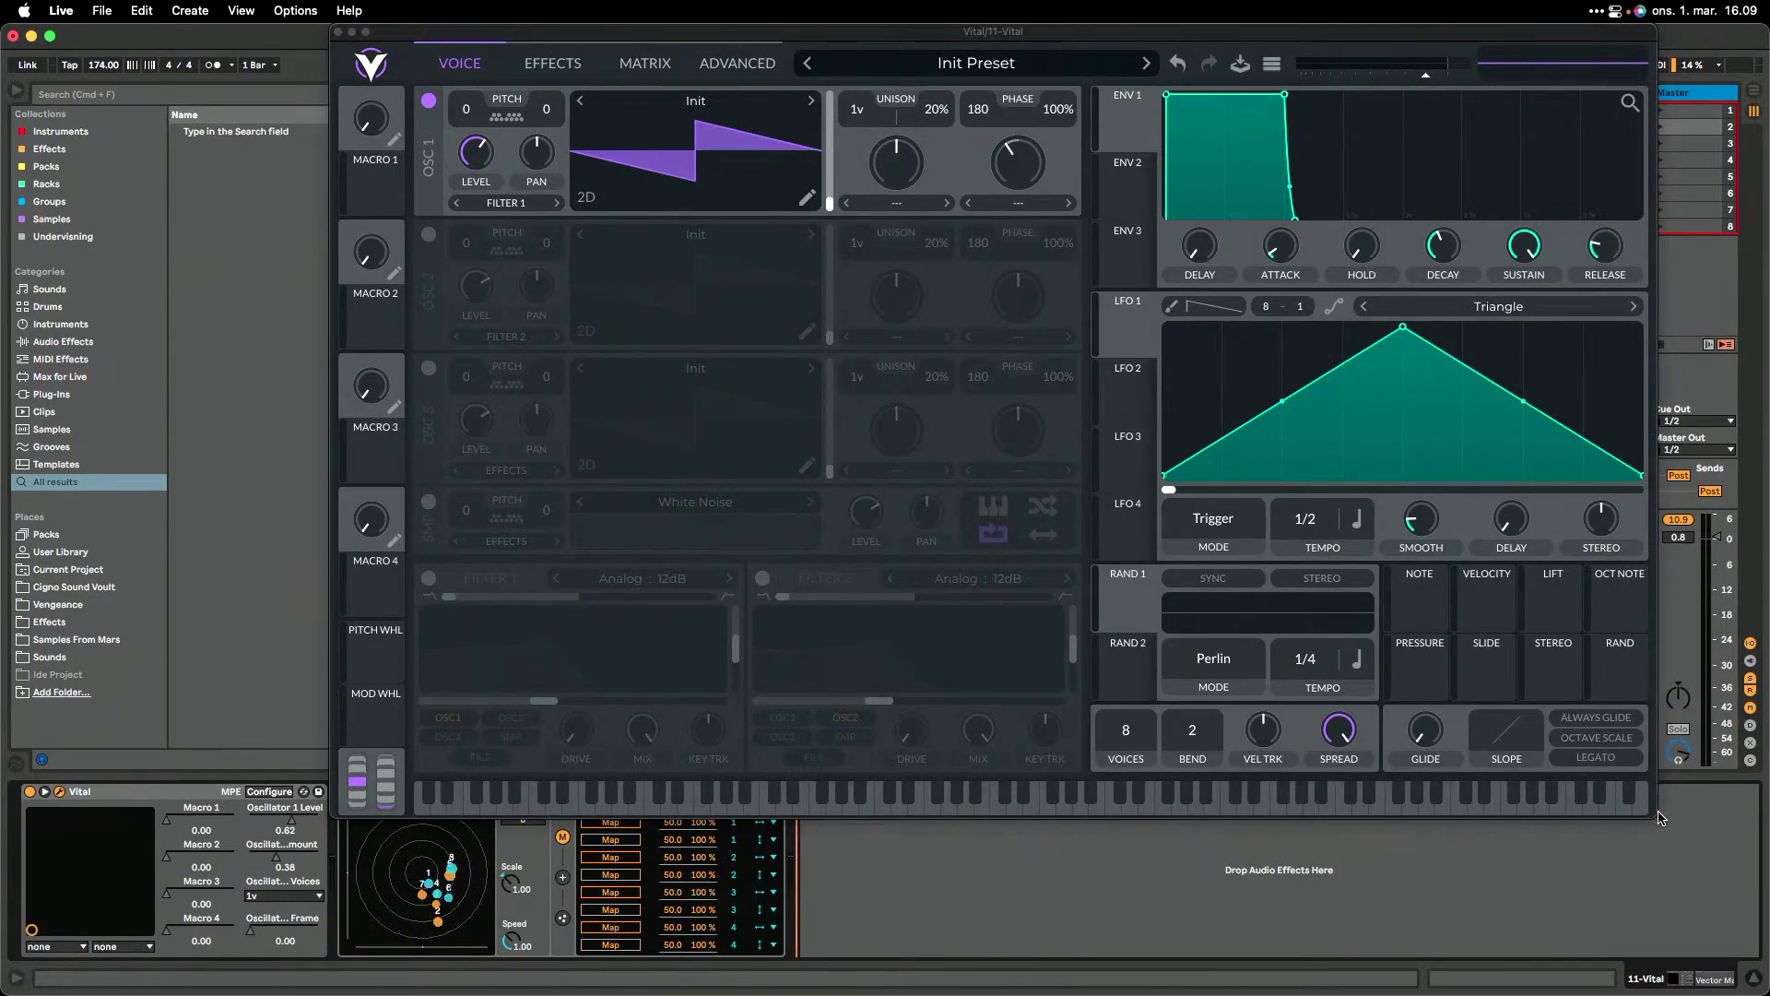
left_click(1653, 817)
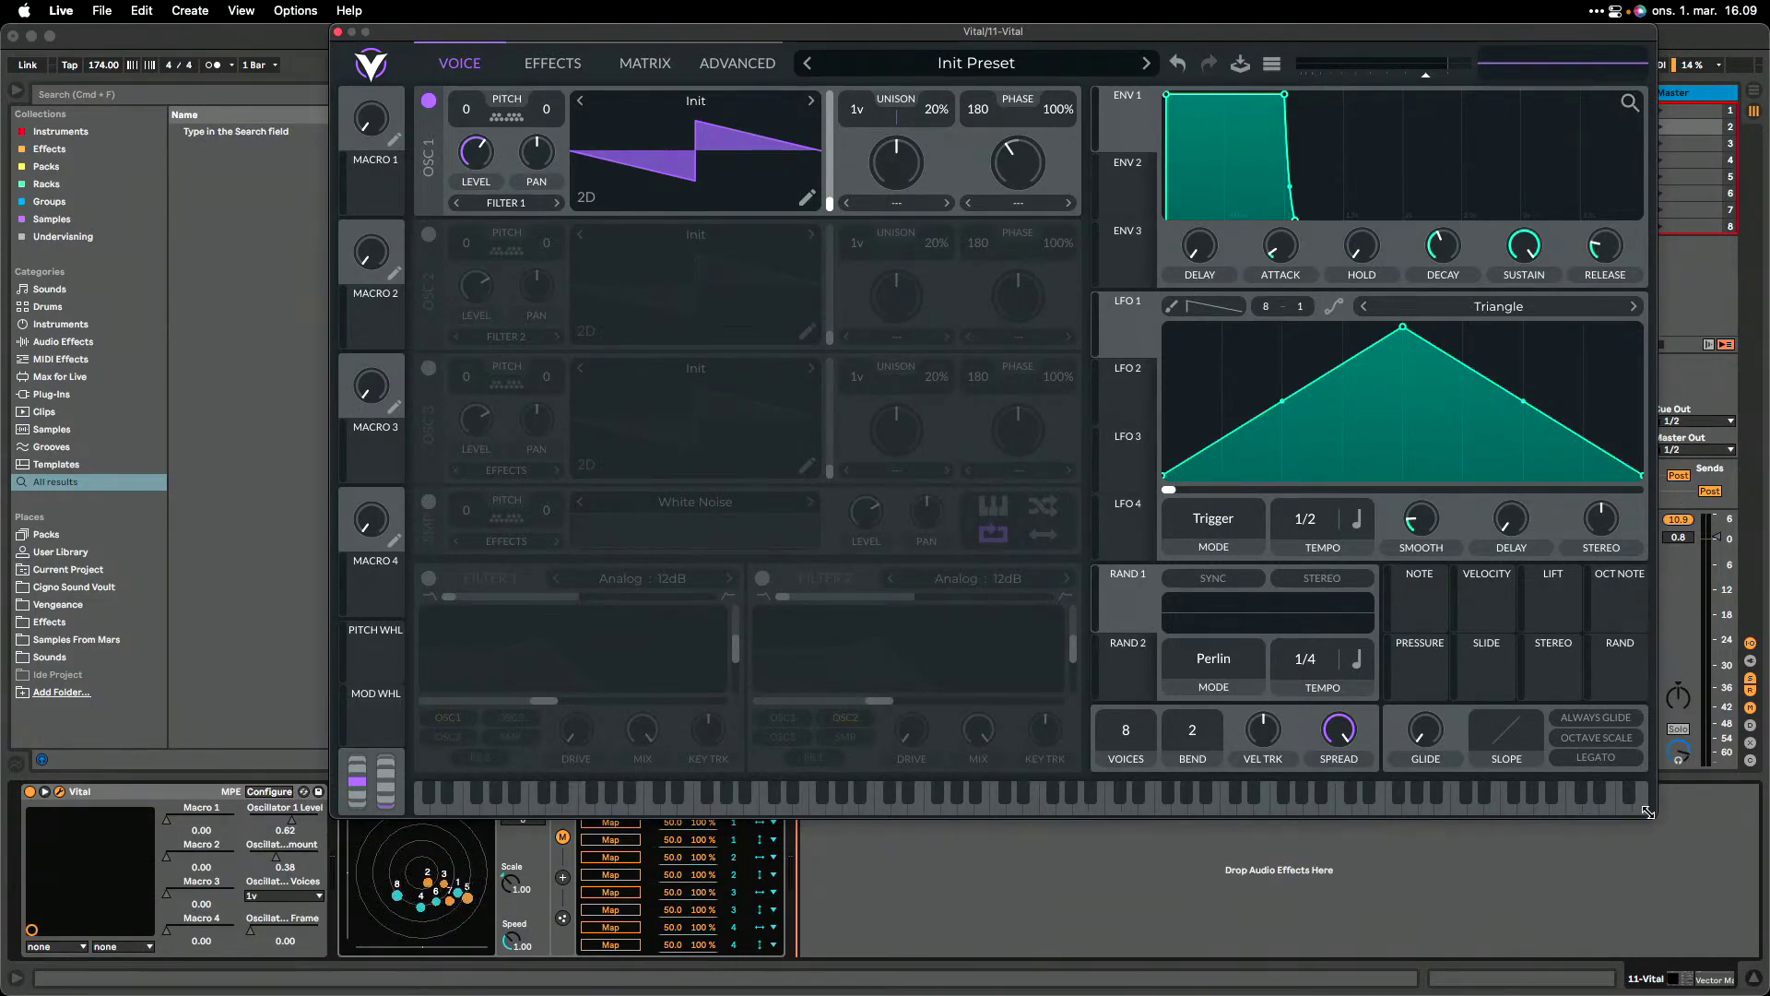
left_click_drag(1648, 813, 1509, 766)
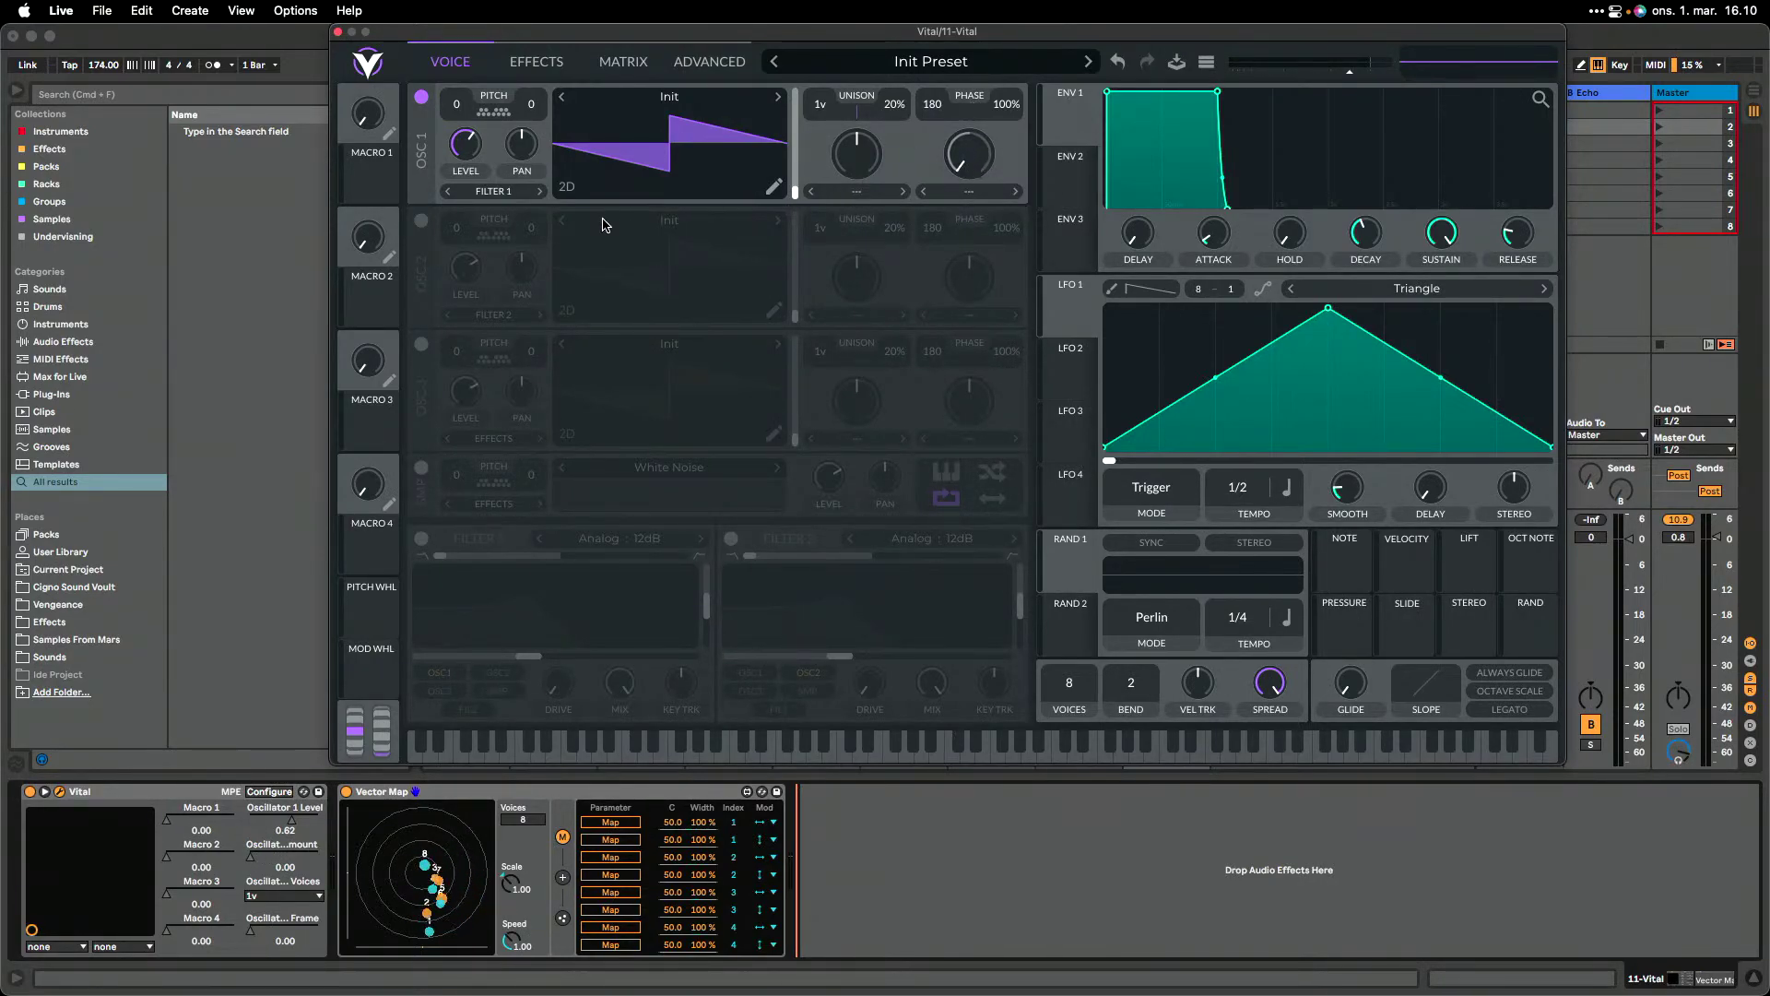
- Switch on Vital's oscillator 2 and lower its level to zero
left_click(421, 222)
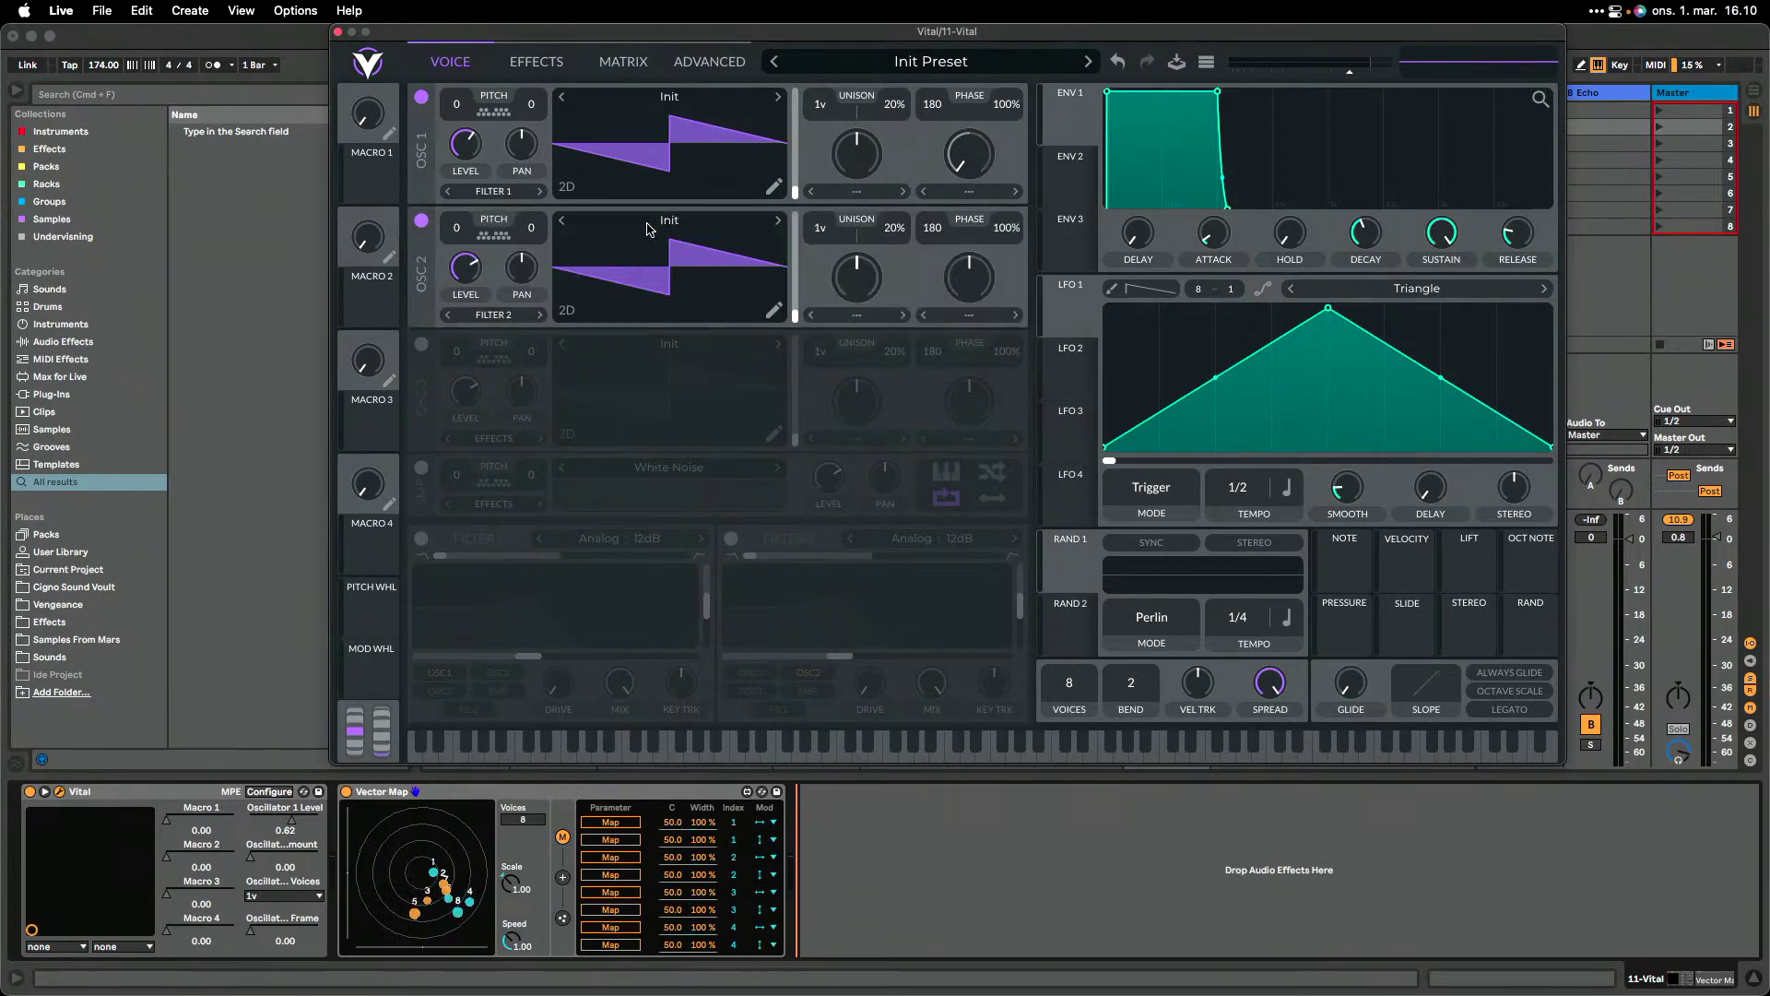
left_click(422, 221)
left_click(422, 223)
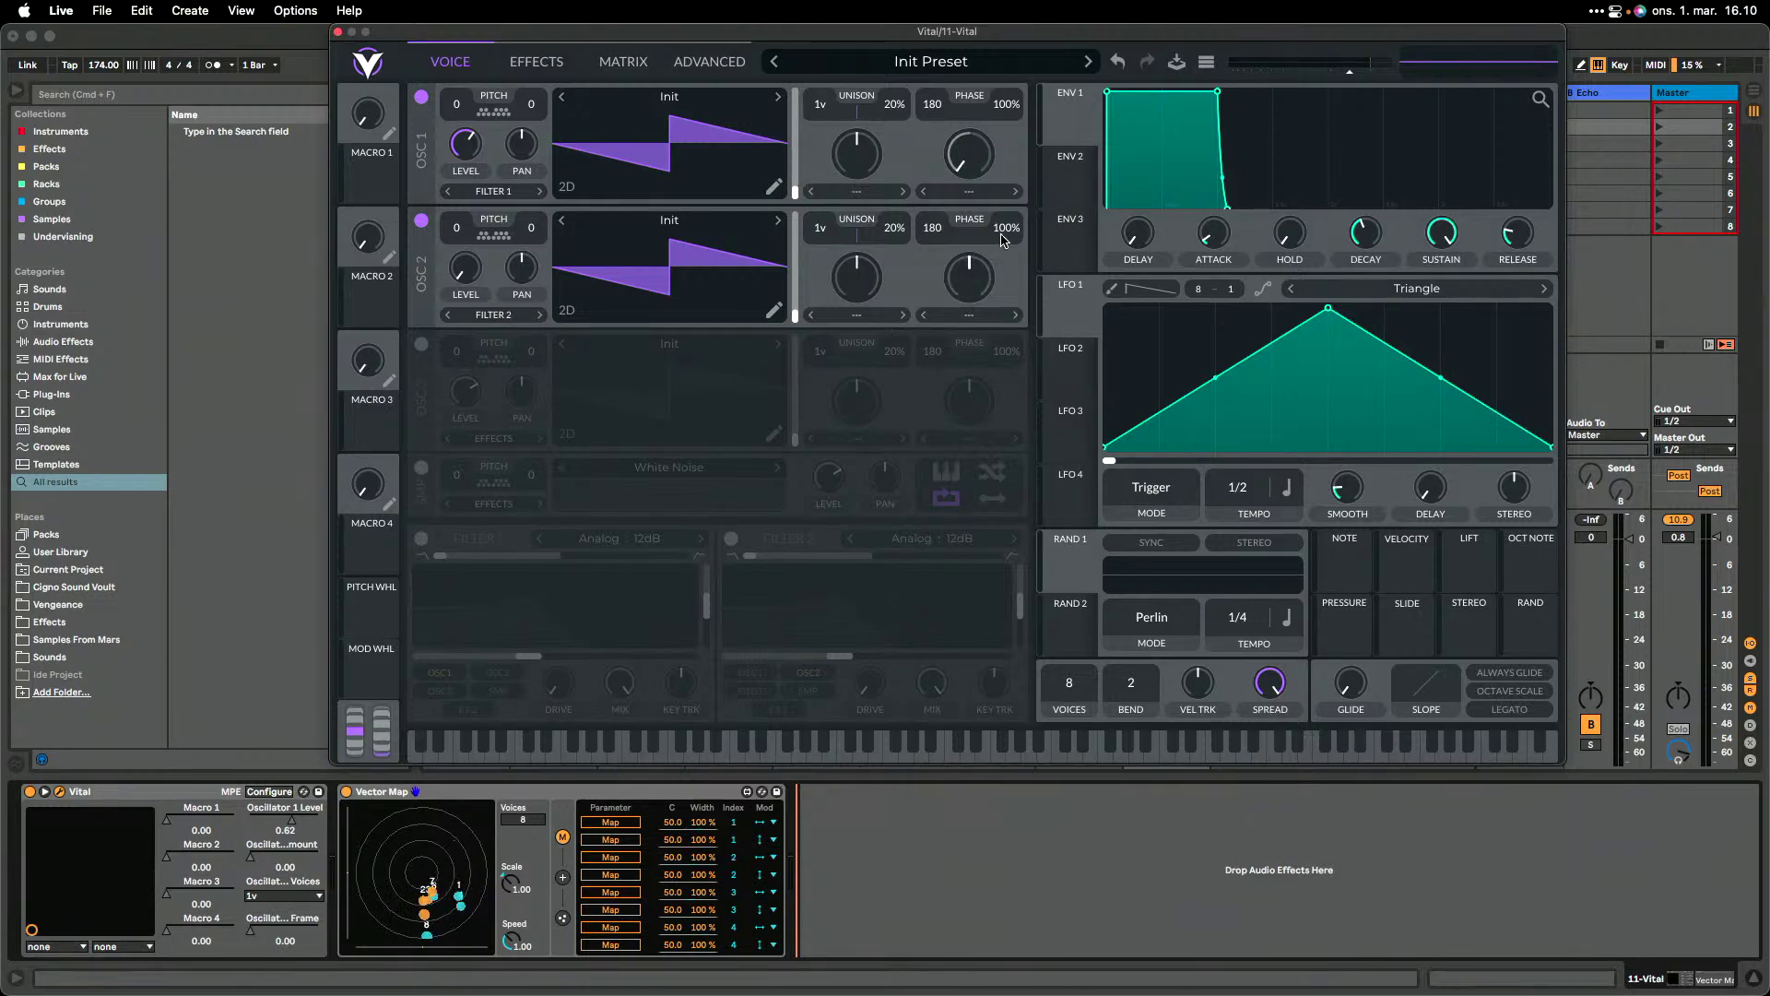
- Set oscillator 1's phase distortion type to FM <- Osc 2 with an amount of 0.17
left_click(971, 203)
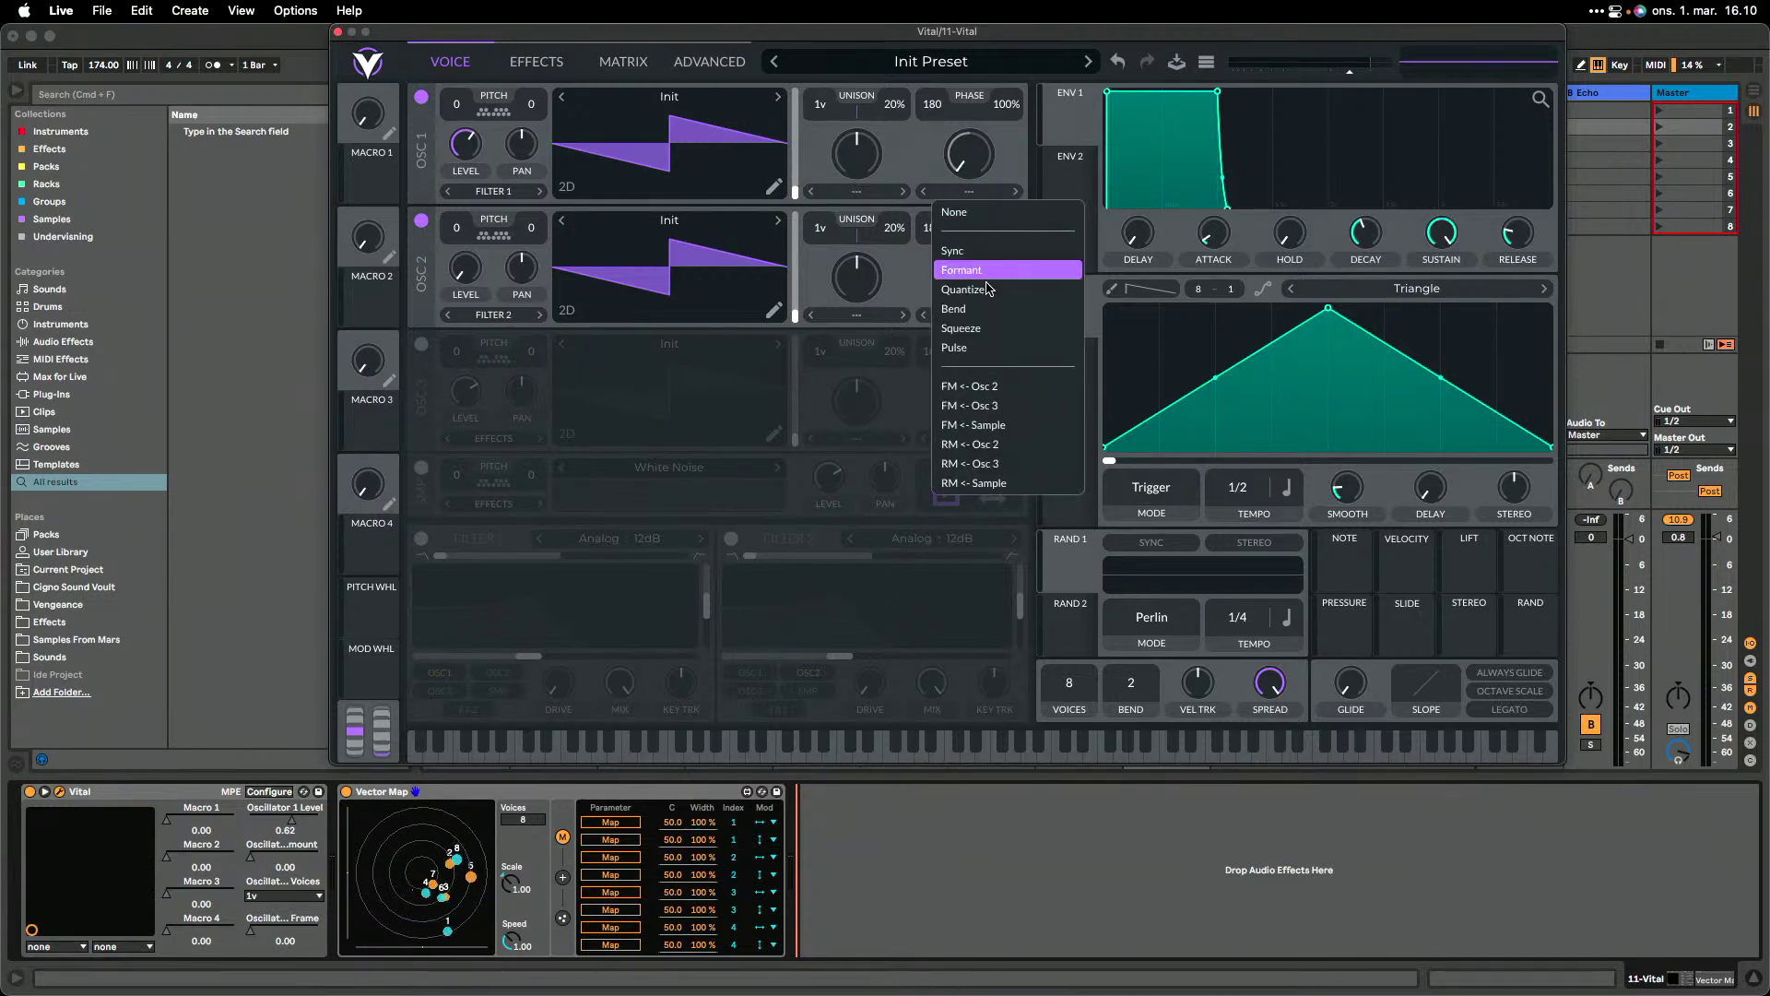
left_click(992, 392)
left_click_drag(977, 184, 973, 147)
- Load the Basic Shapes wavetable from Favorites into oscillators 1 and 2
left_click(931, 61)
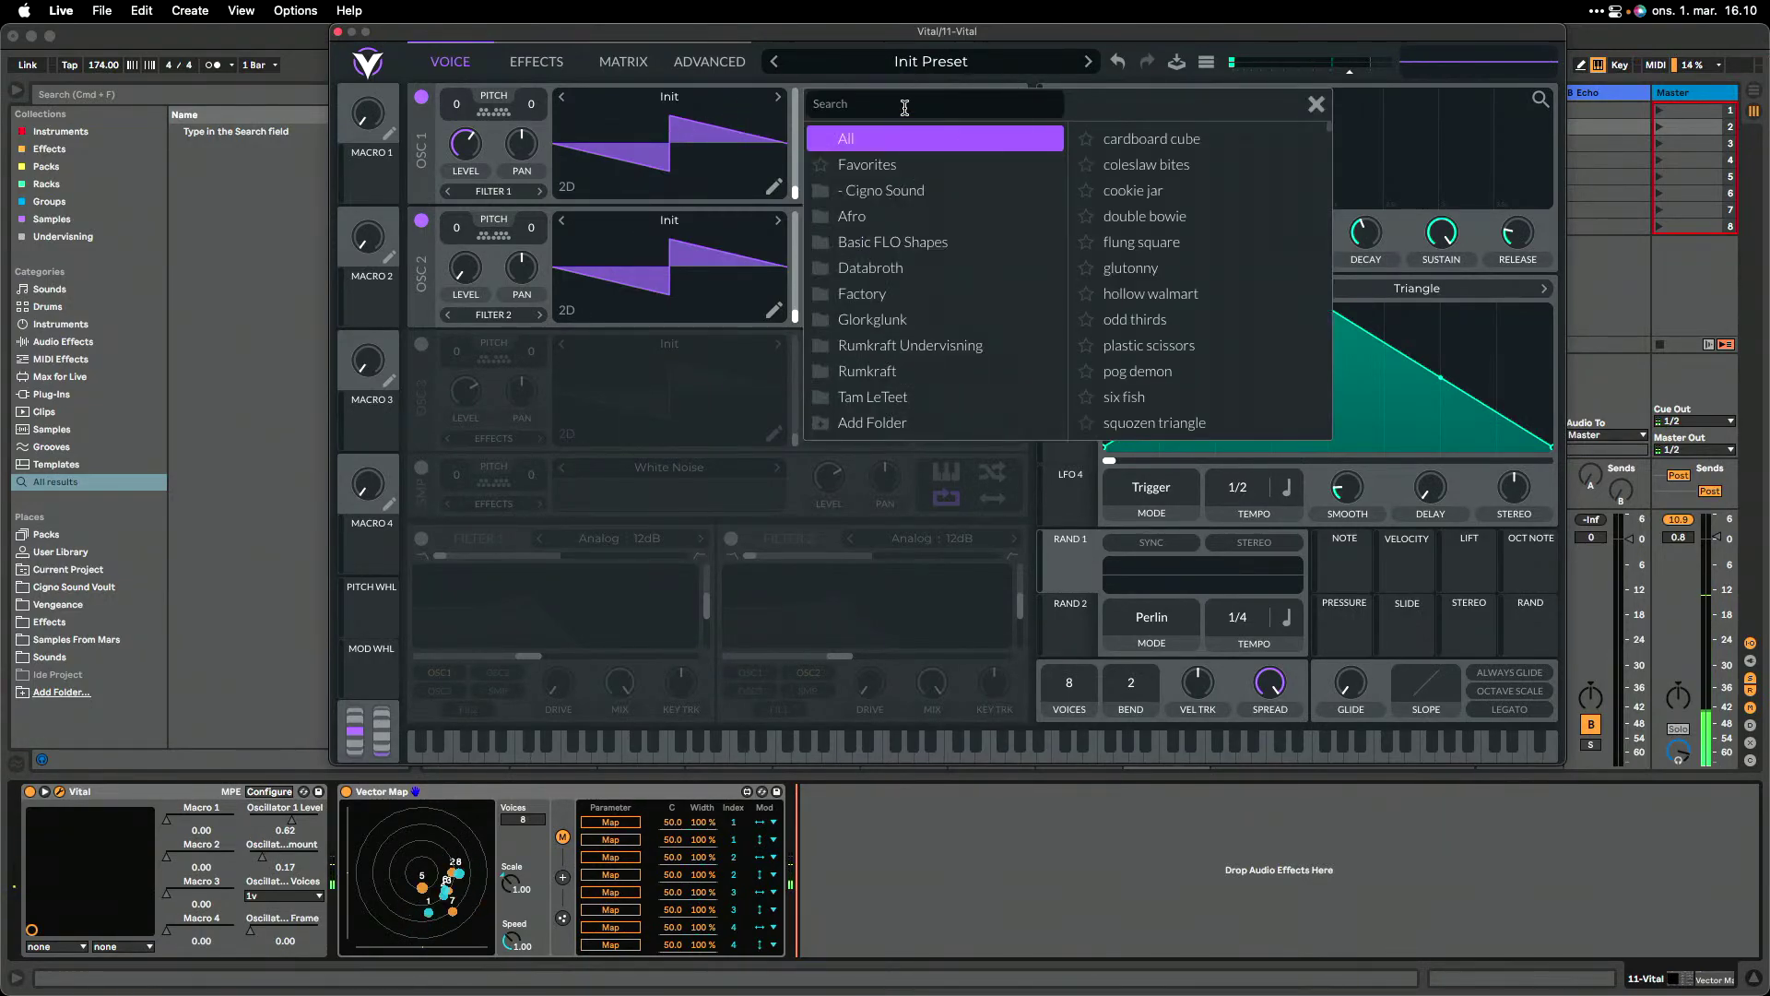
left_click(988, 174)
left_click(1144, 138)
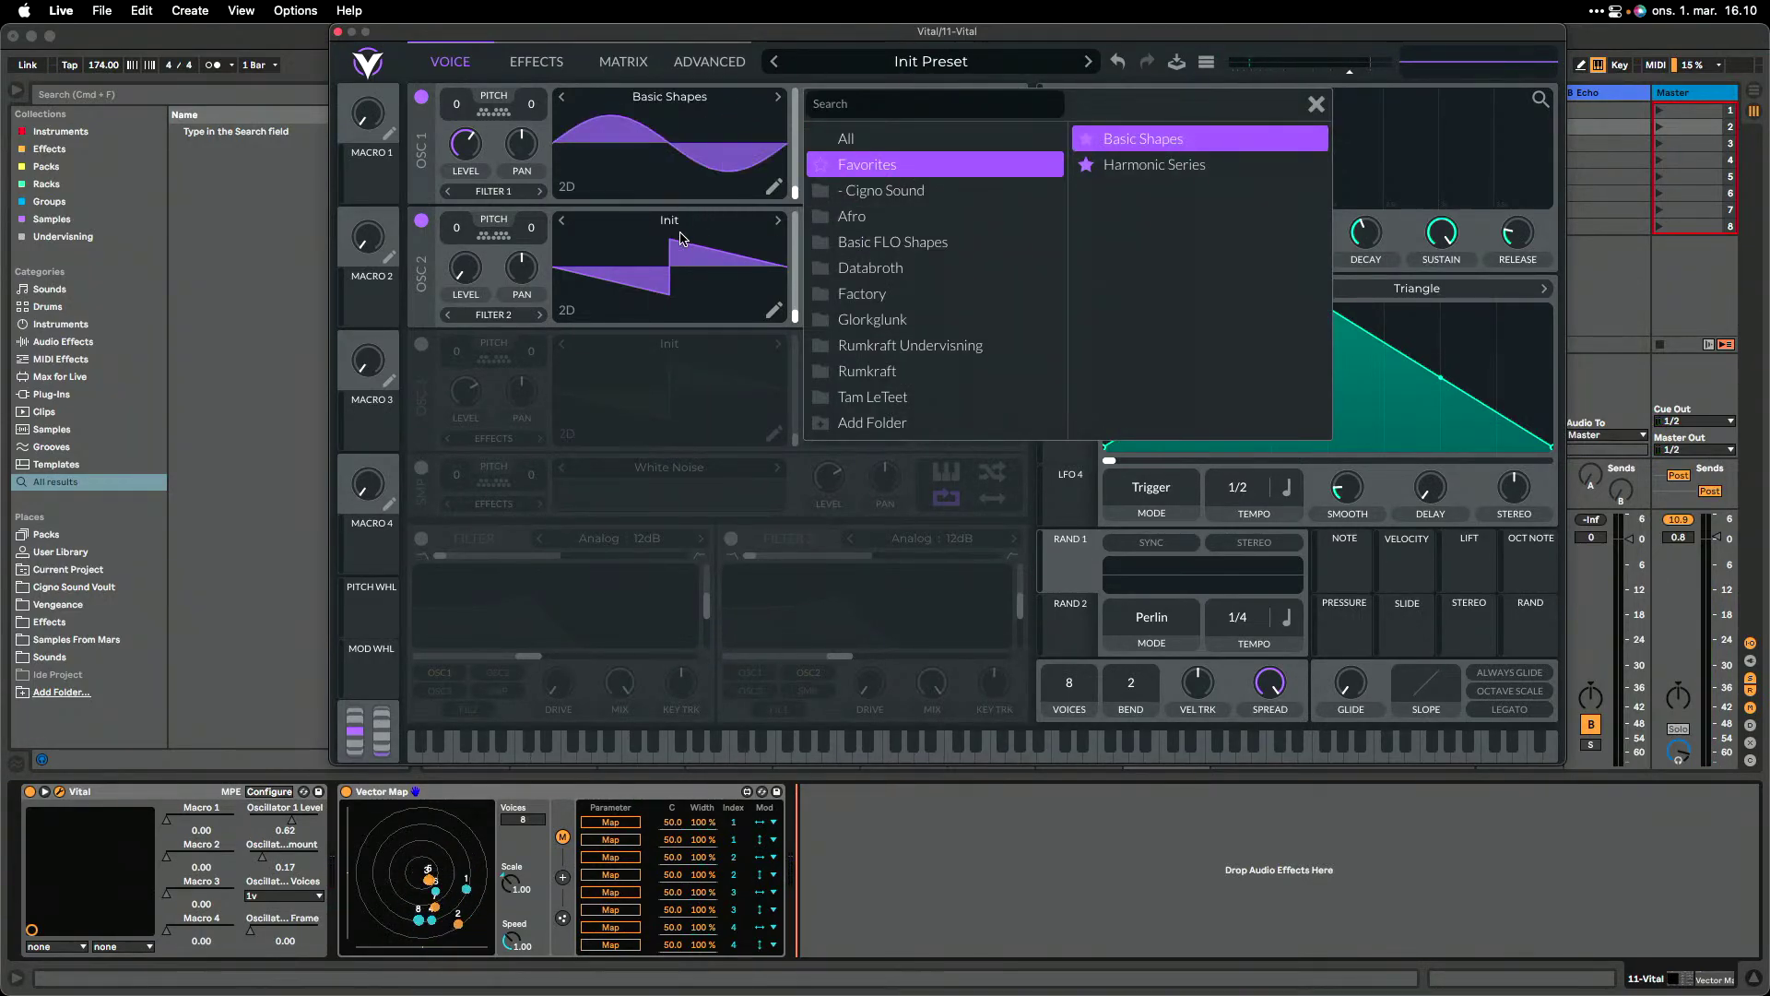
left_click(682, 239)
left_click(680, 235)
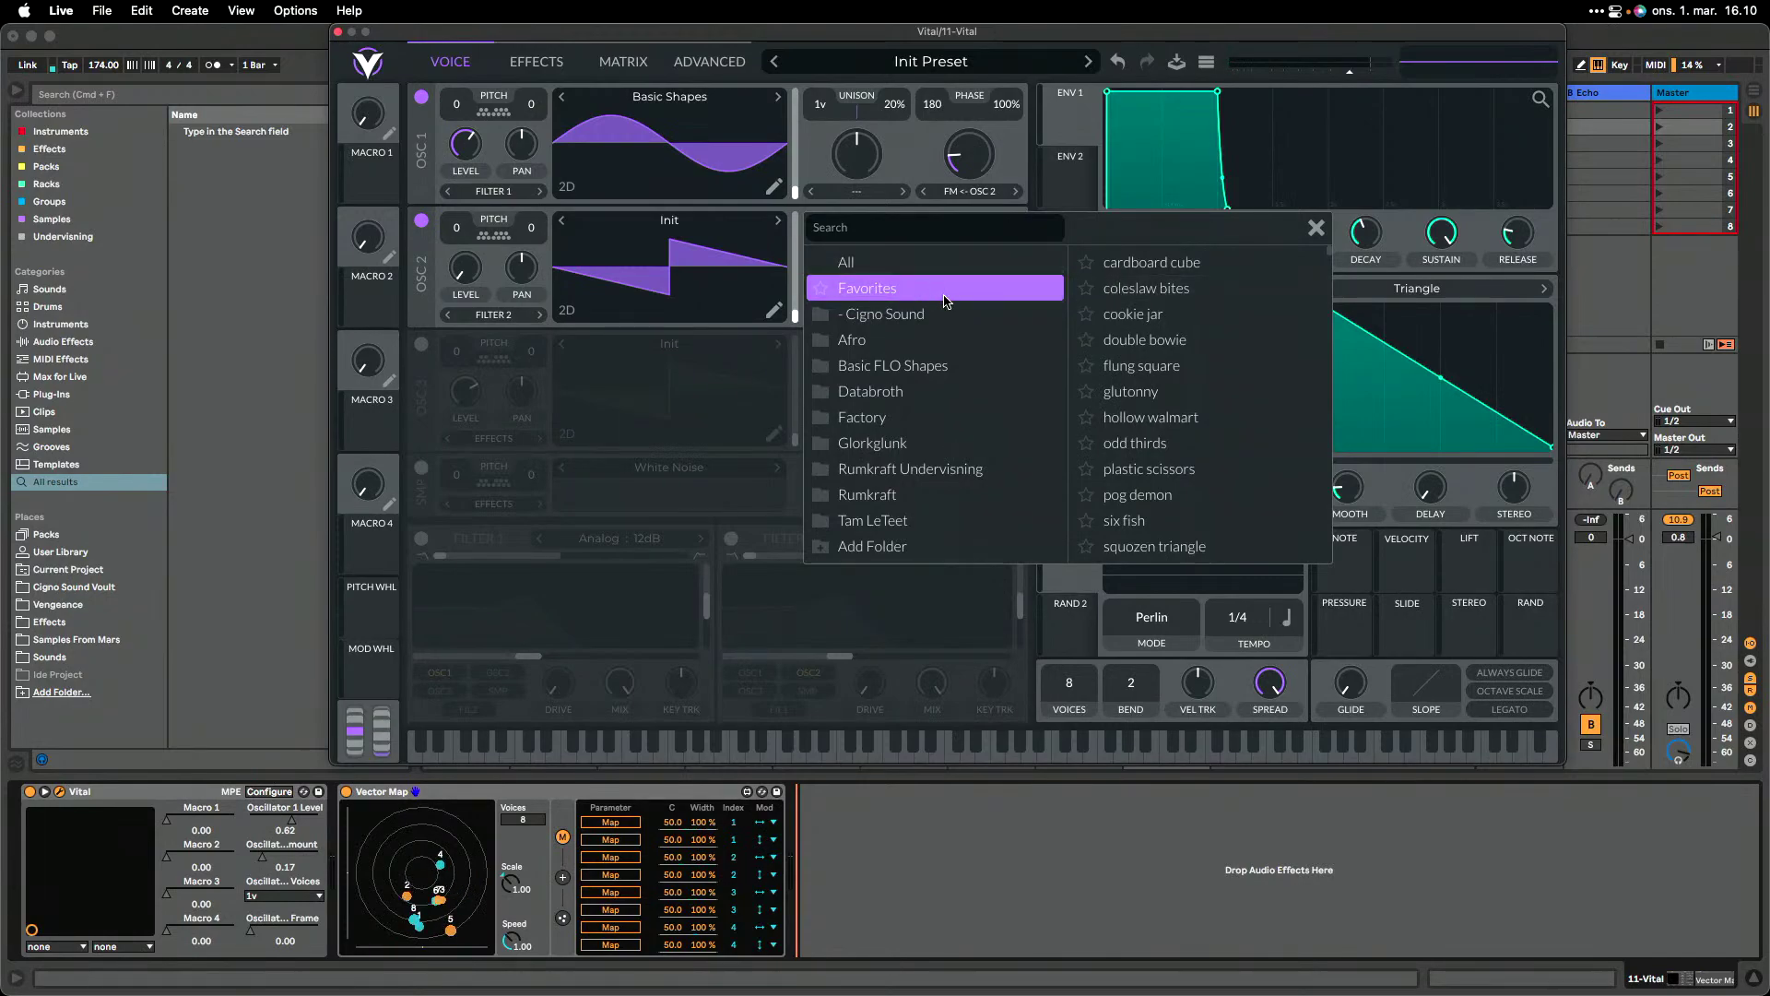
left_click(903, 289)
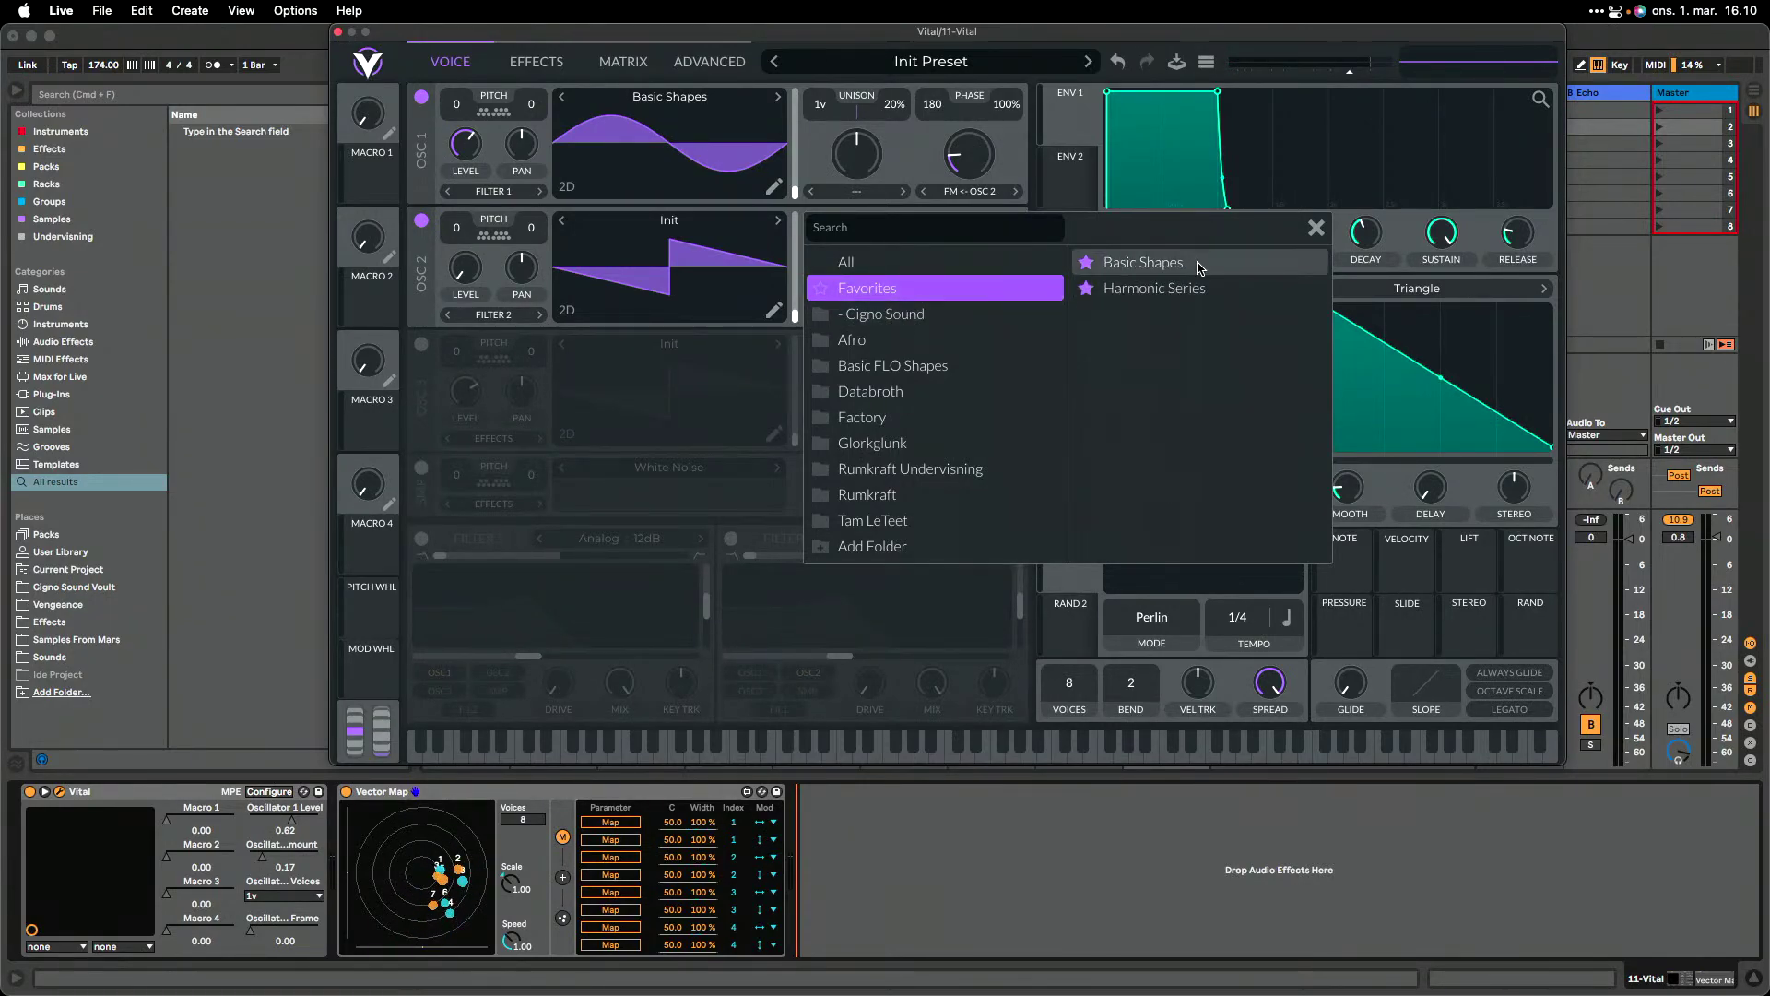
left_click(1198, 266)
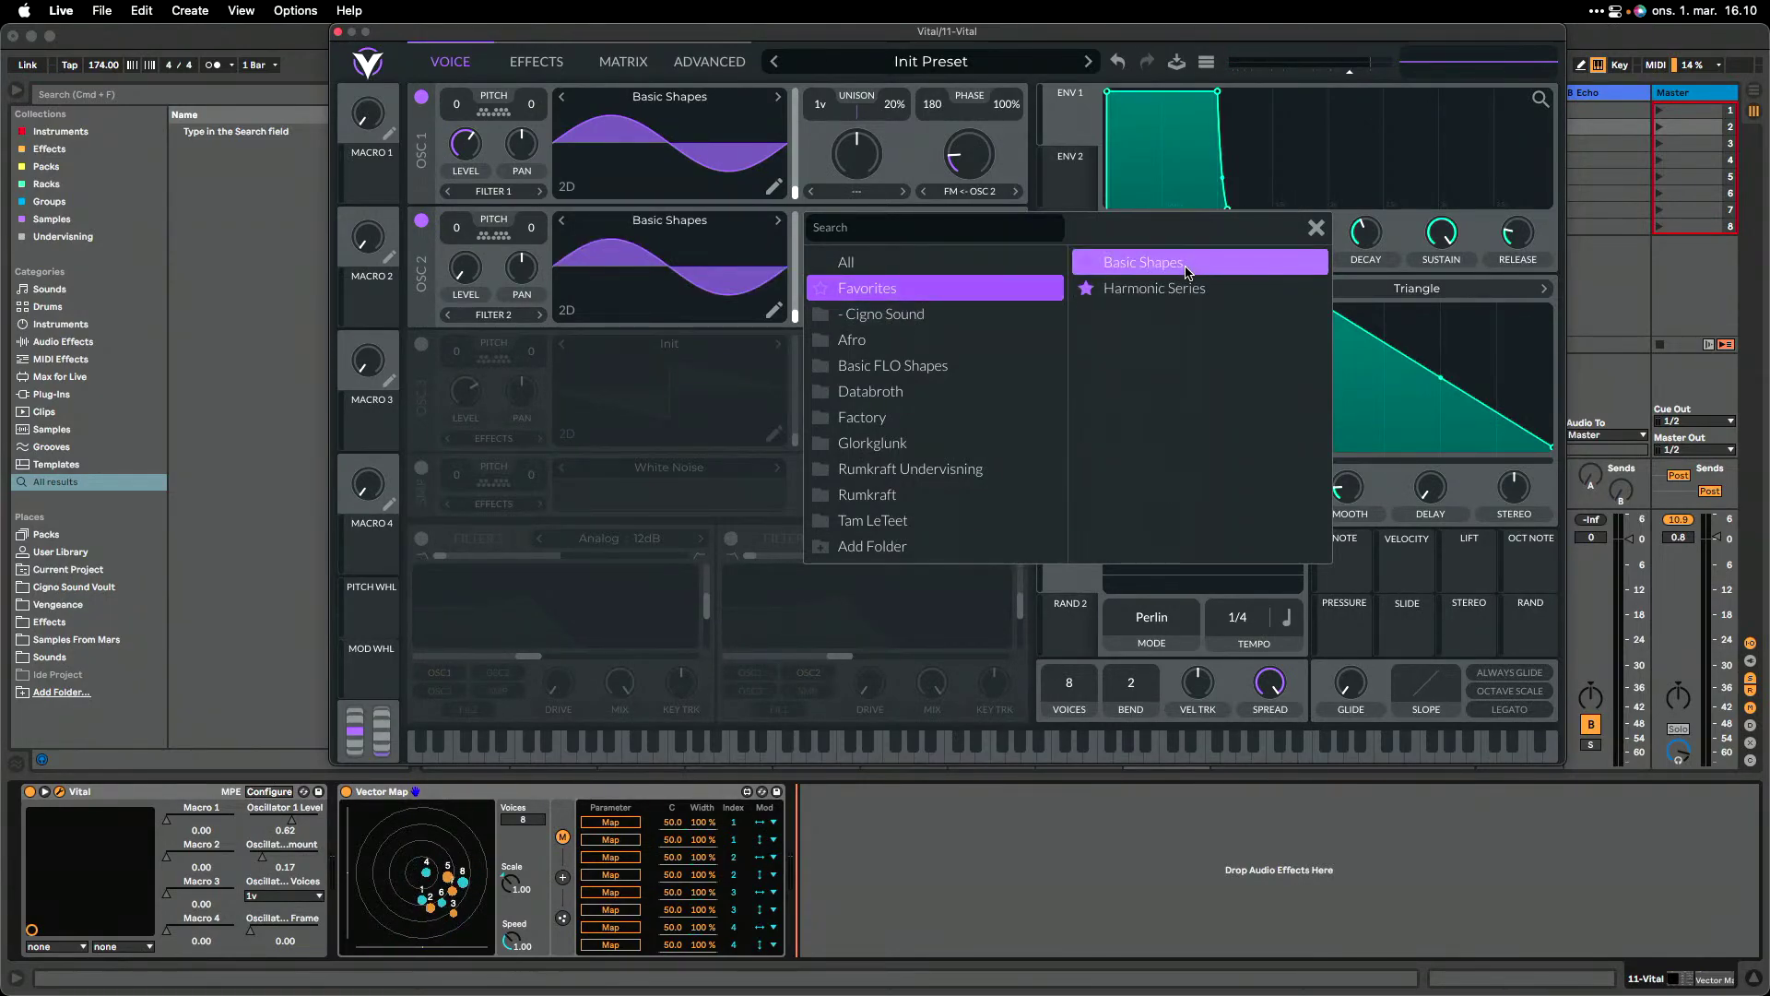
left_click(1313, 228)
- Lower oscillator 1's FM amount to zero and map that parameter to the first Vector Map slot
left_click_drag(977, 164, 971, 177)
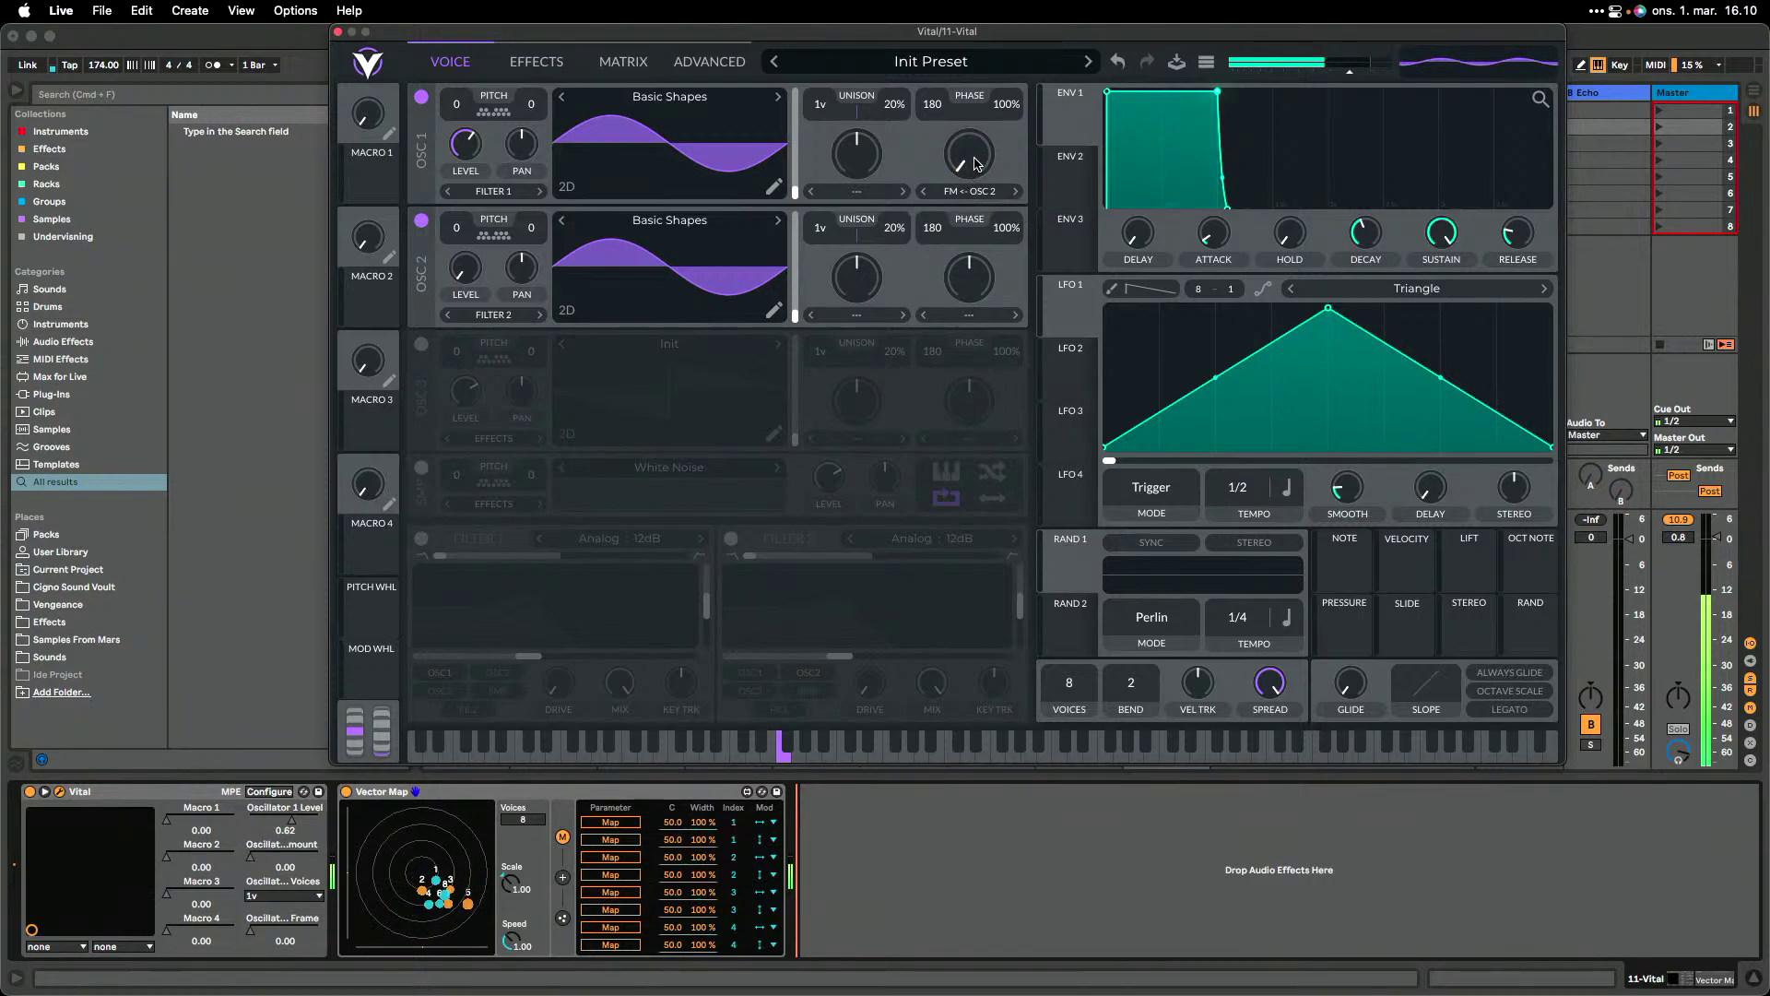
left_click(613, 824)
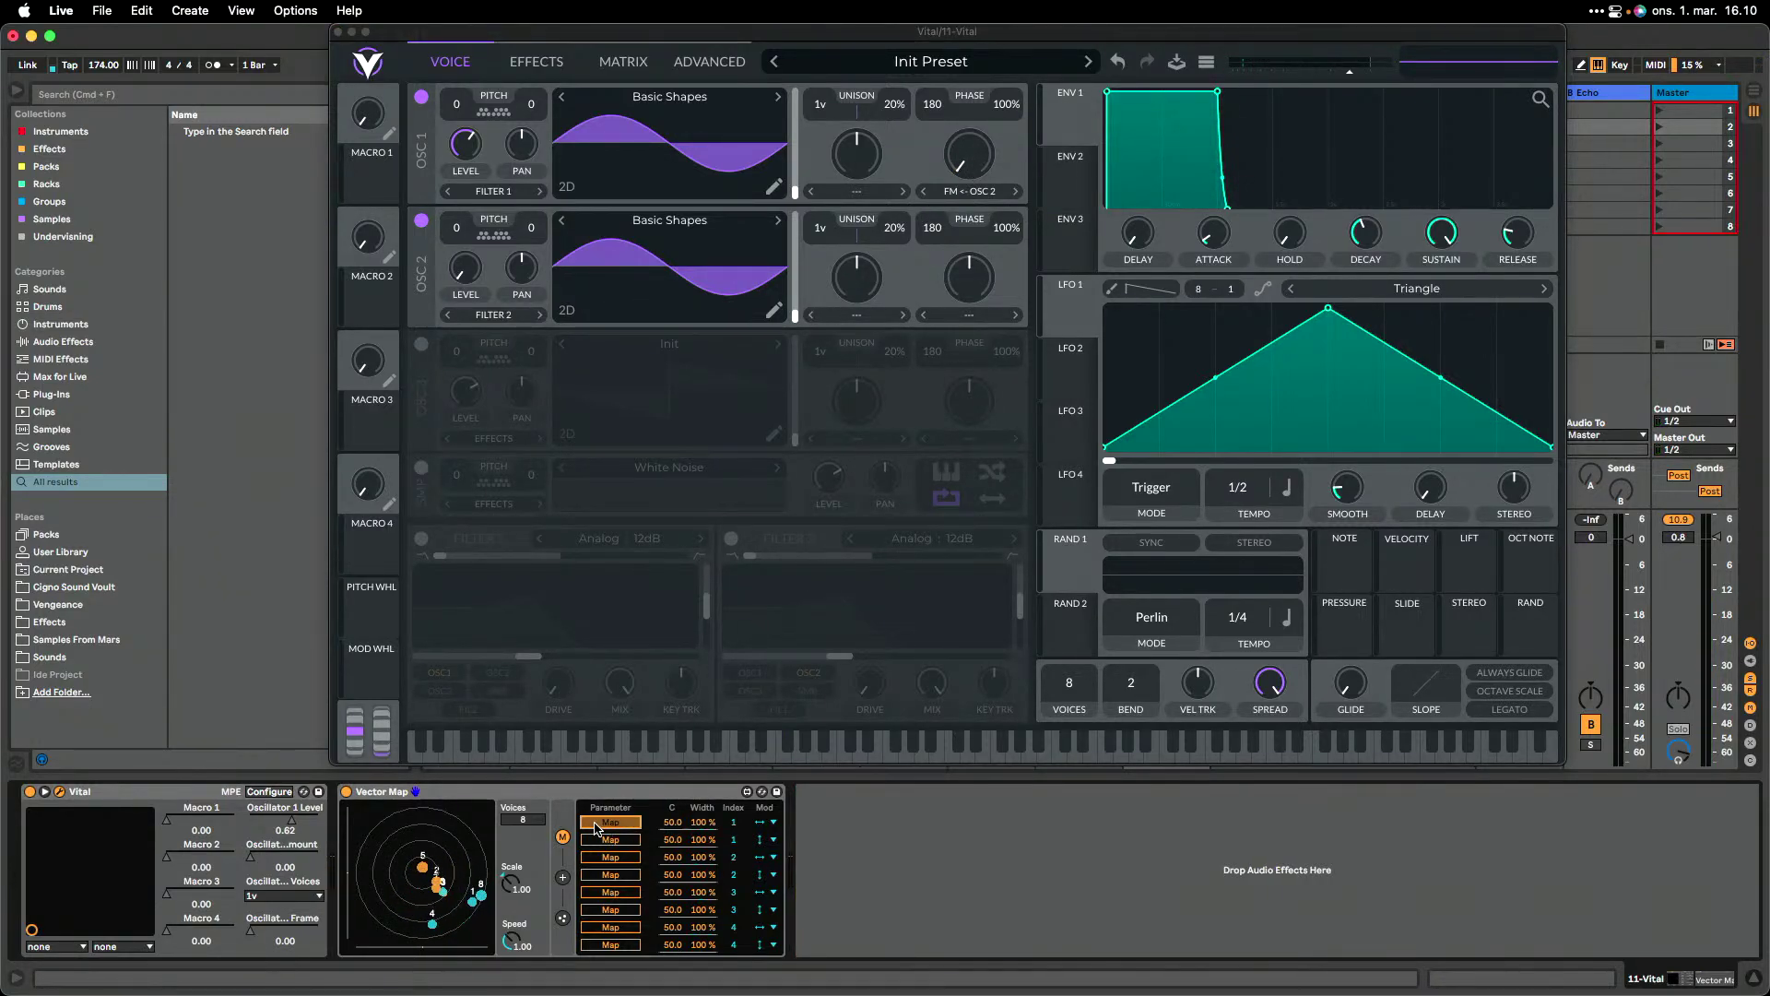
left_click(252, 864)
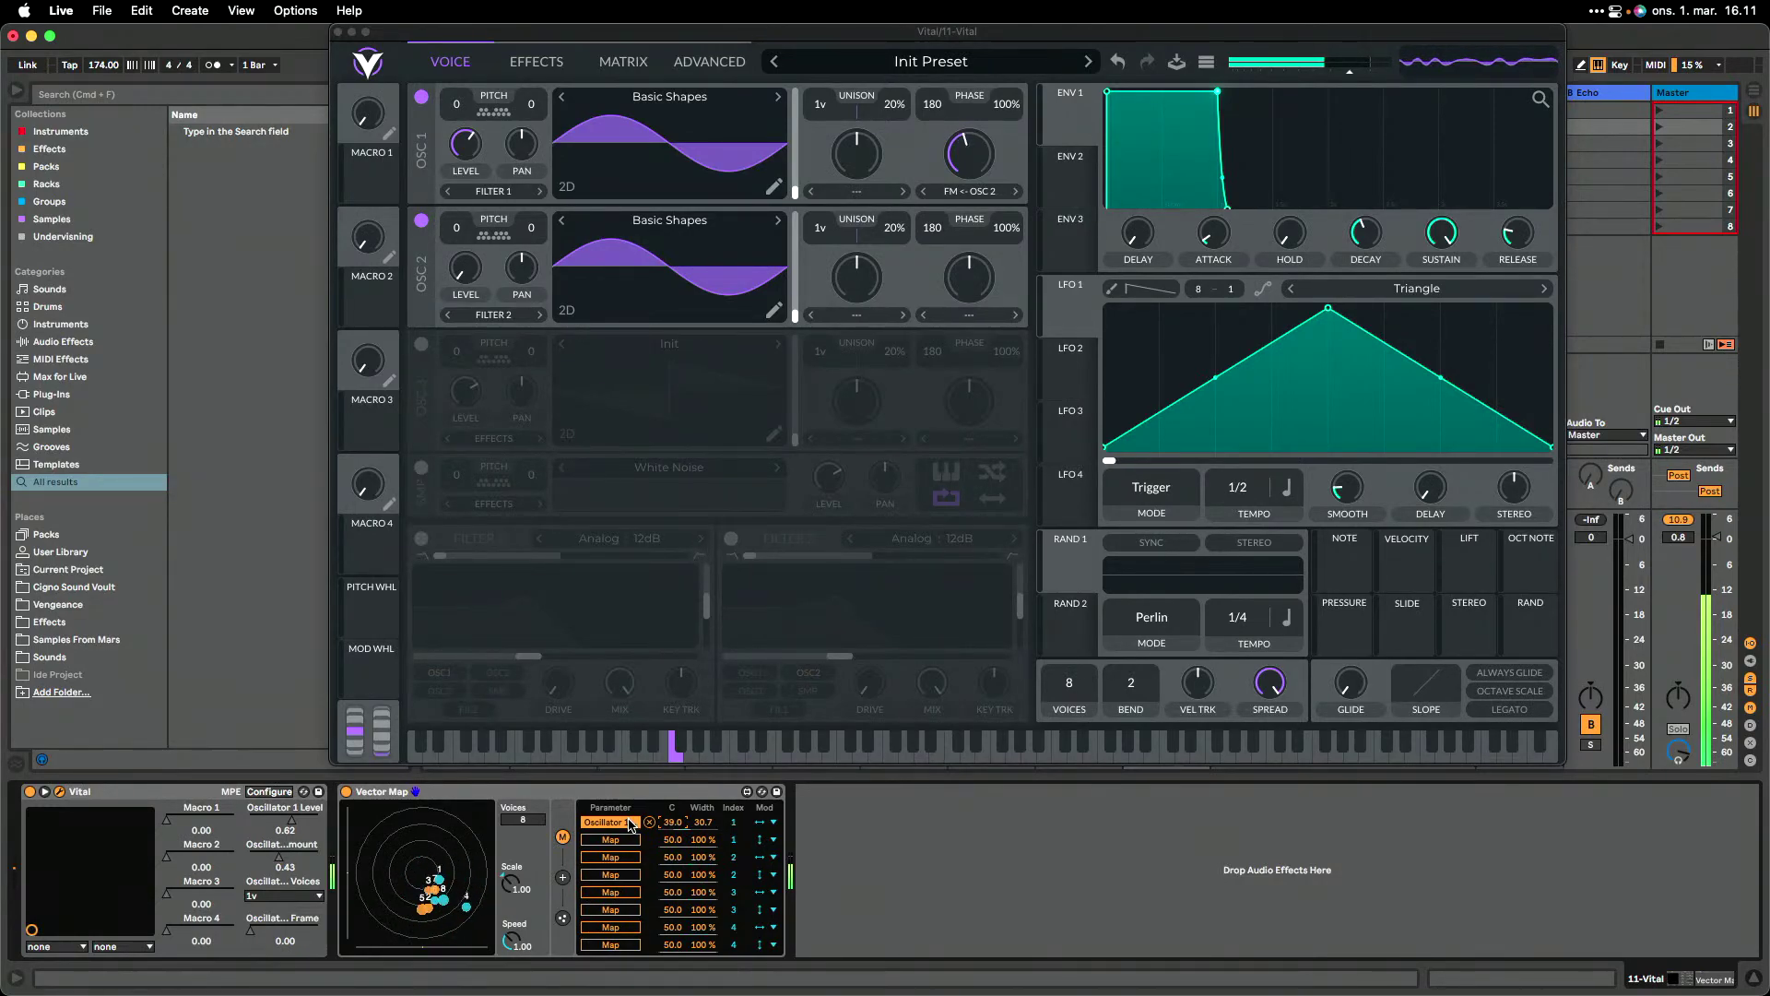
- Map oscillator 1's level, unison voices and wave frame to Vector Map's second, third and fourth slots
left_click(627, 846)
left_click(280, 827)
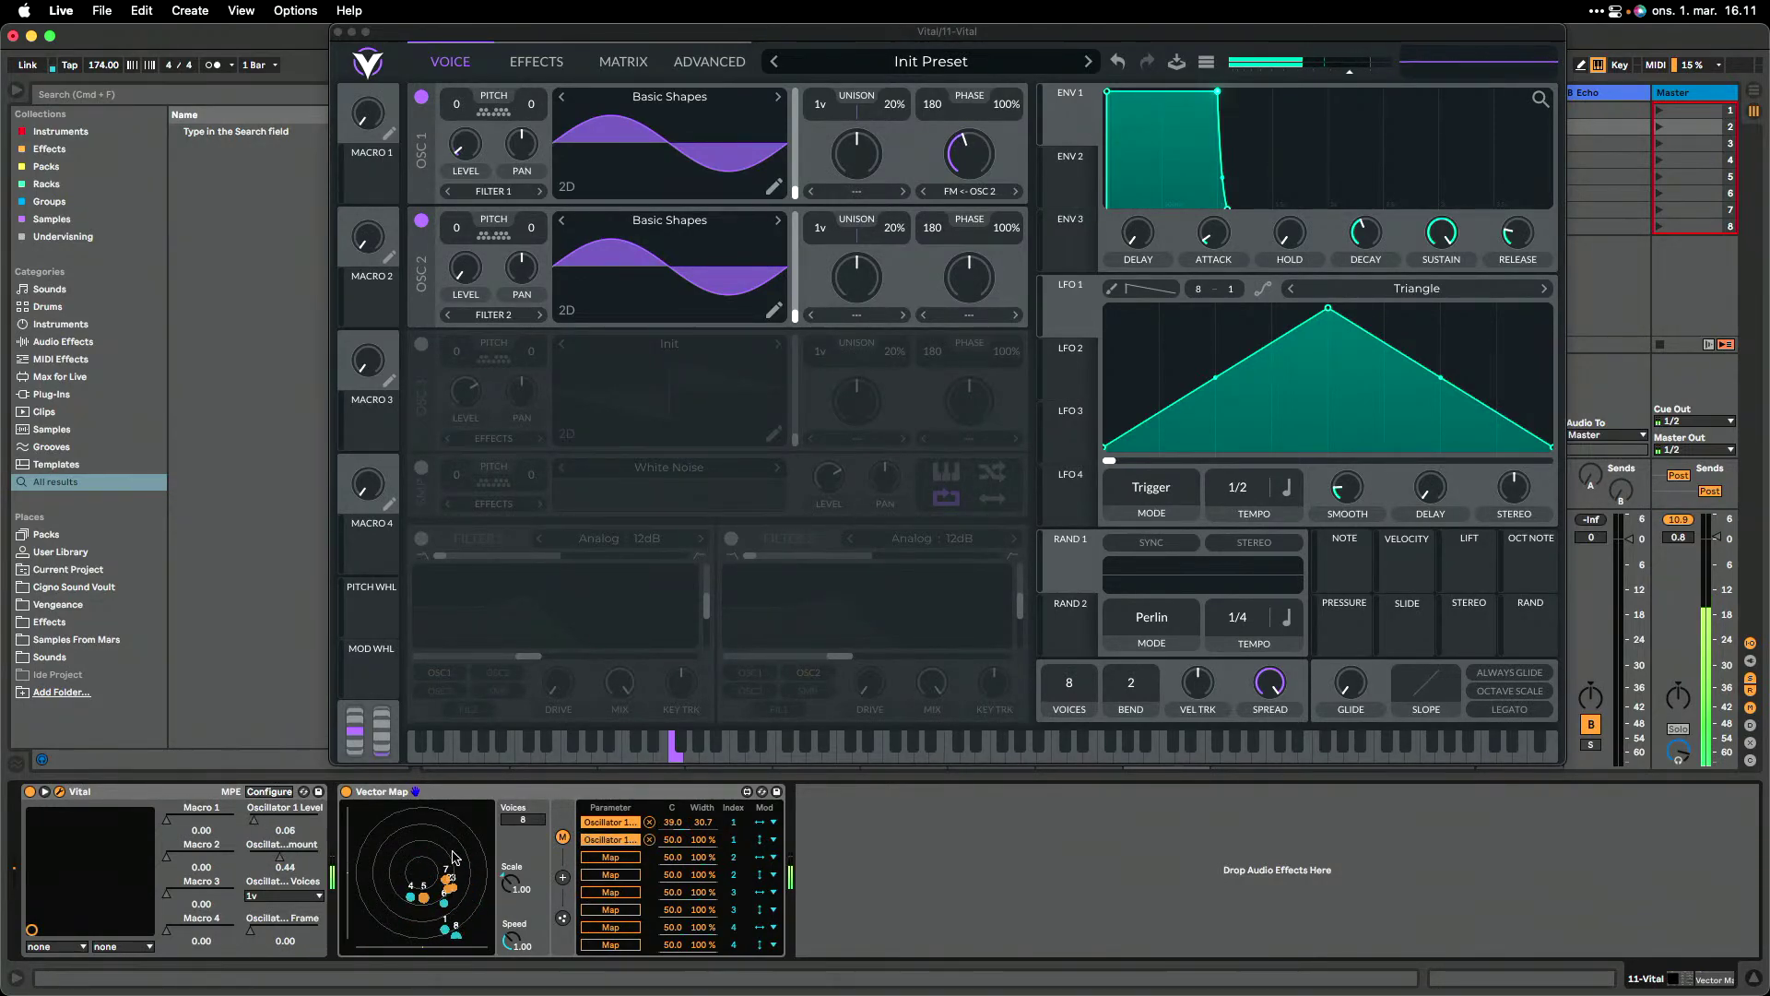
left_click(613, 861)
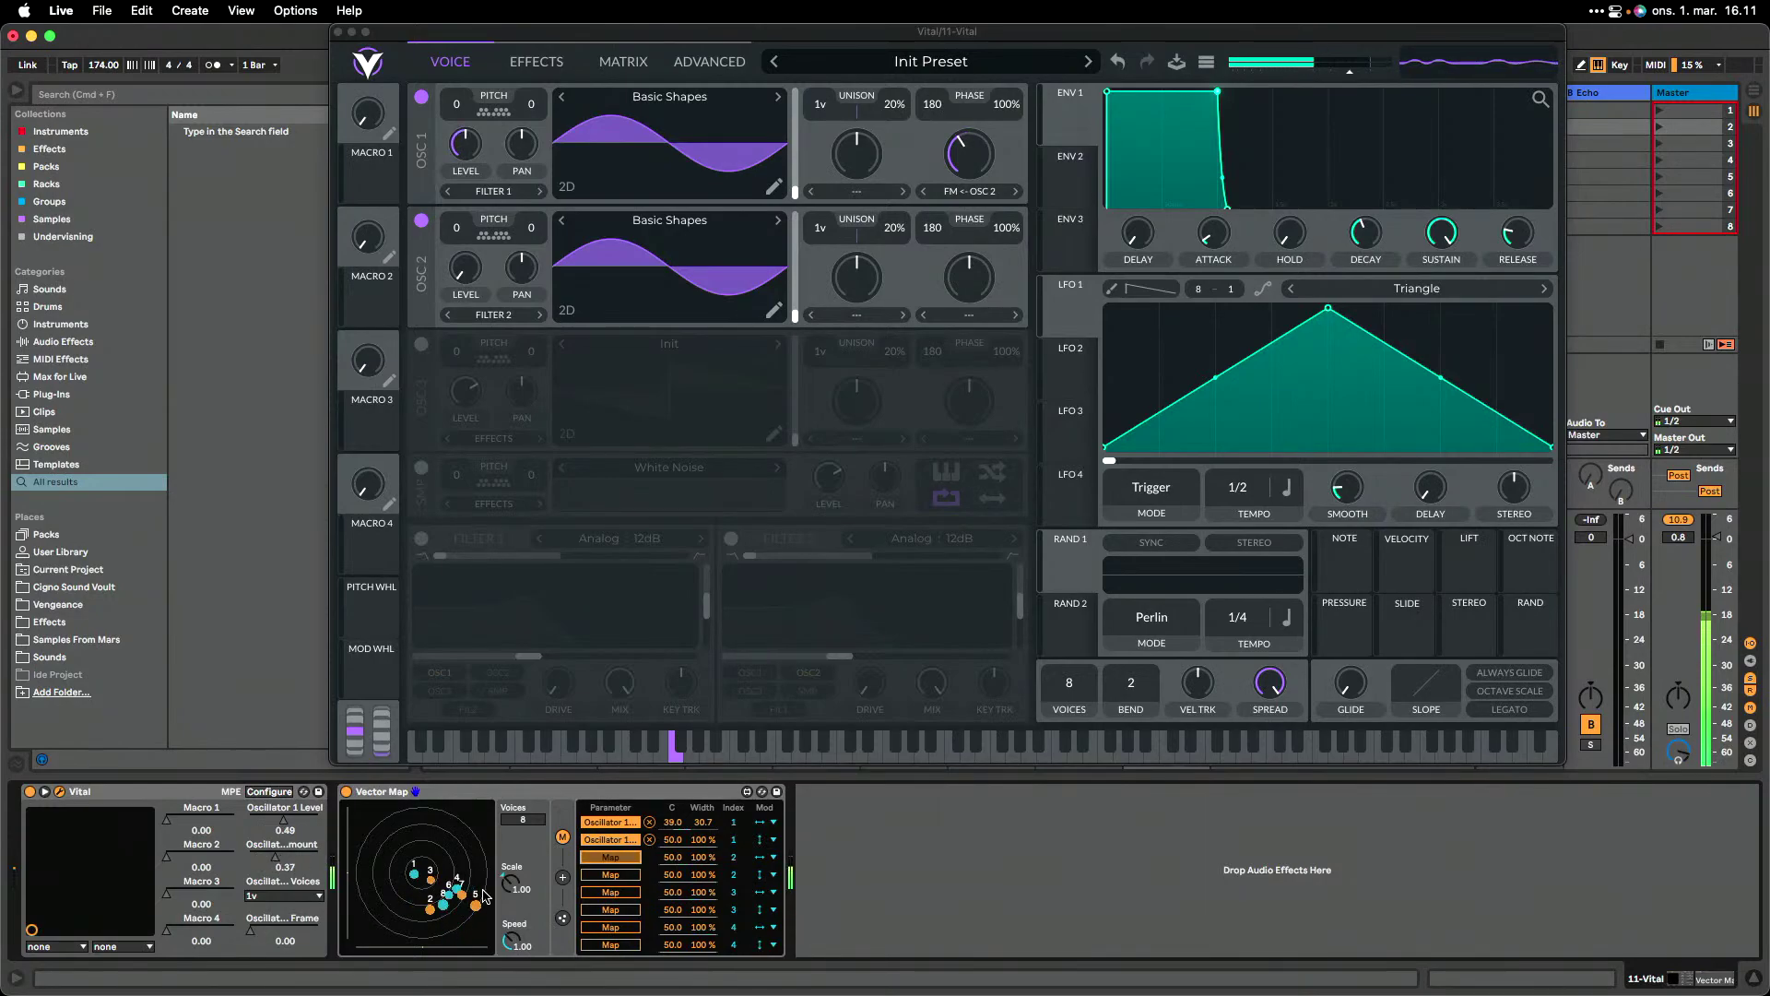
left_click(297, 896)
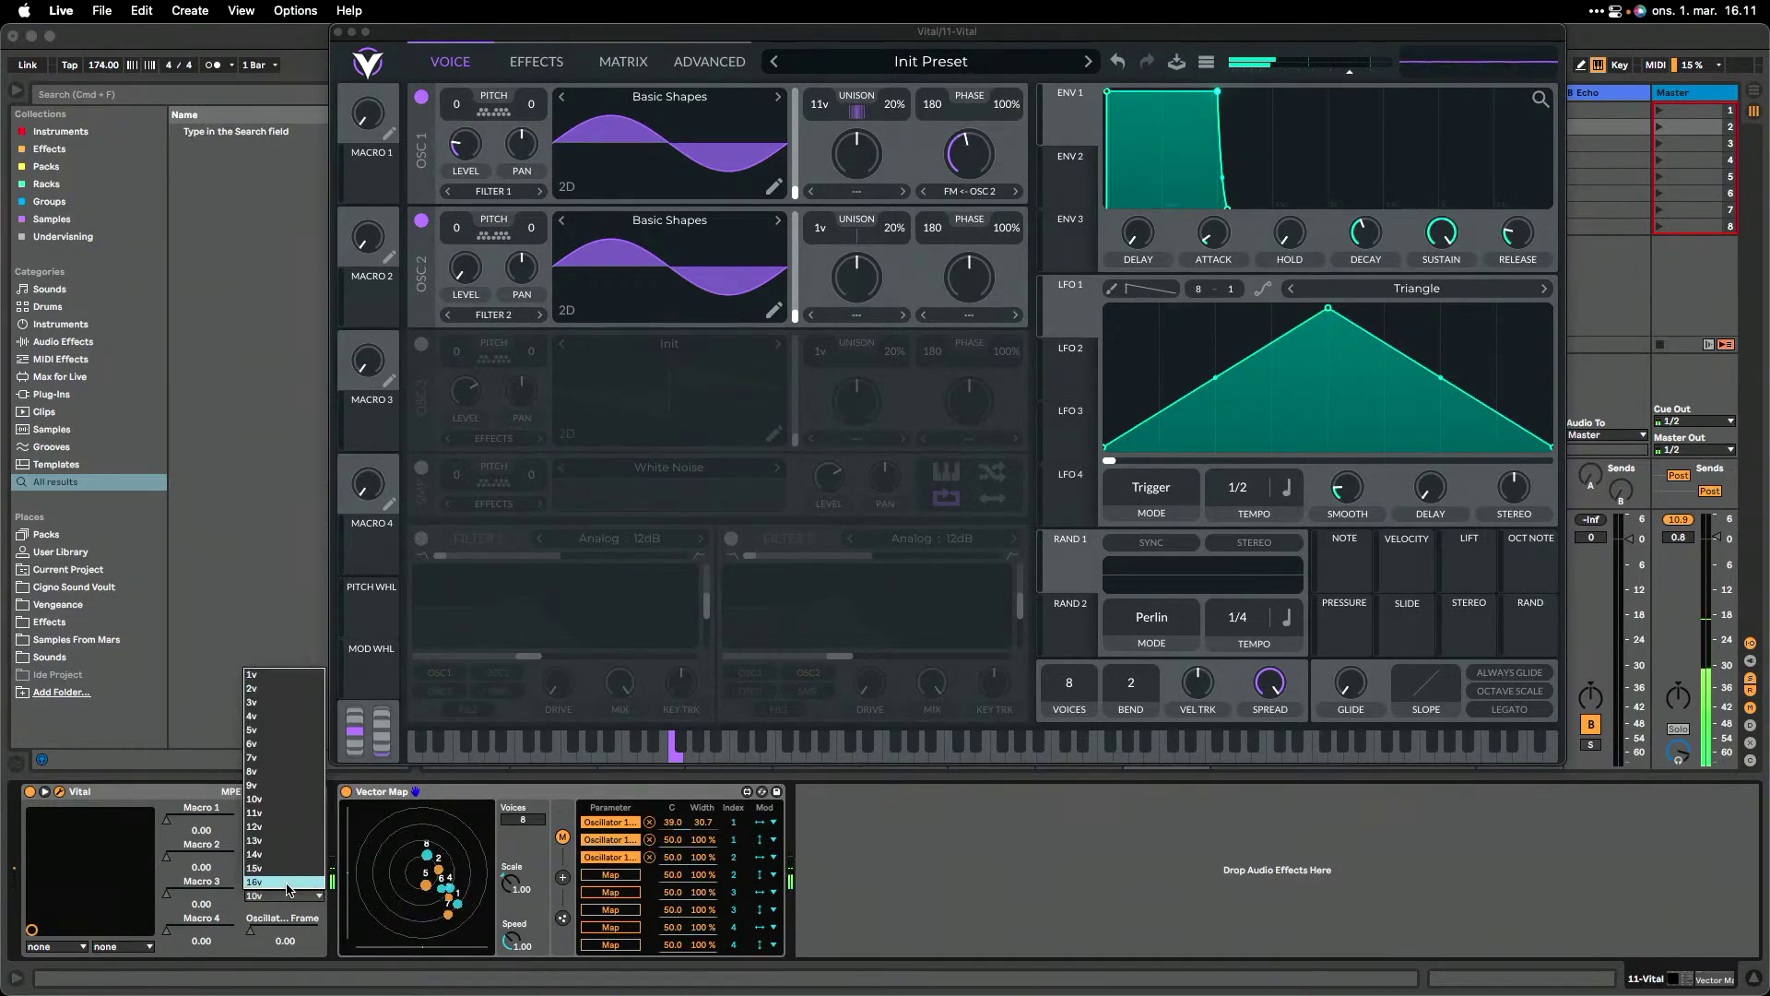
left_click(288, 883)
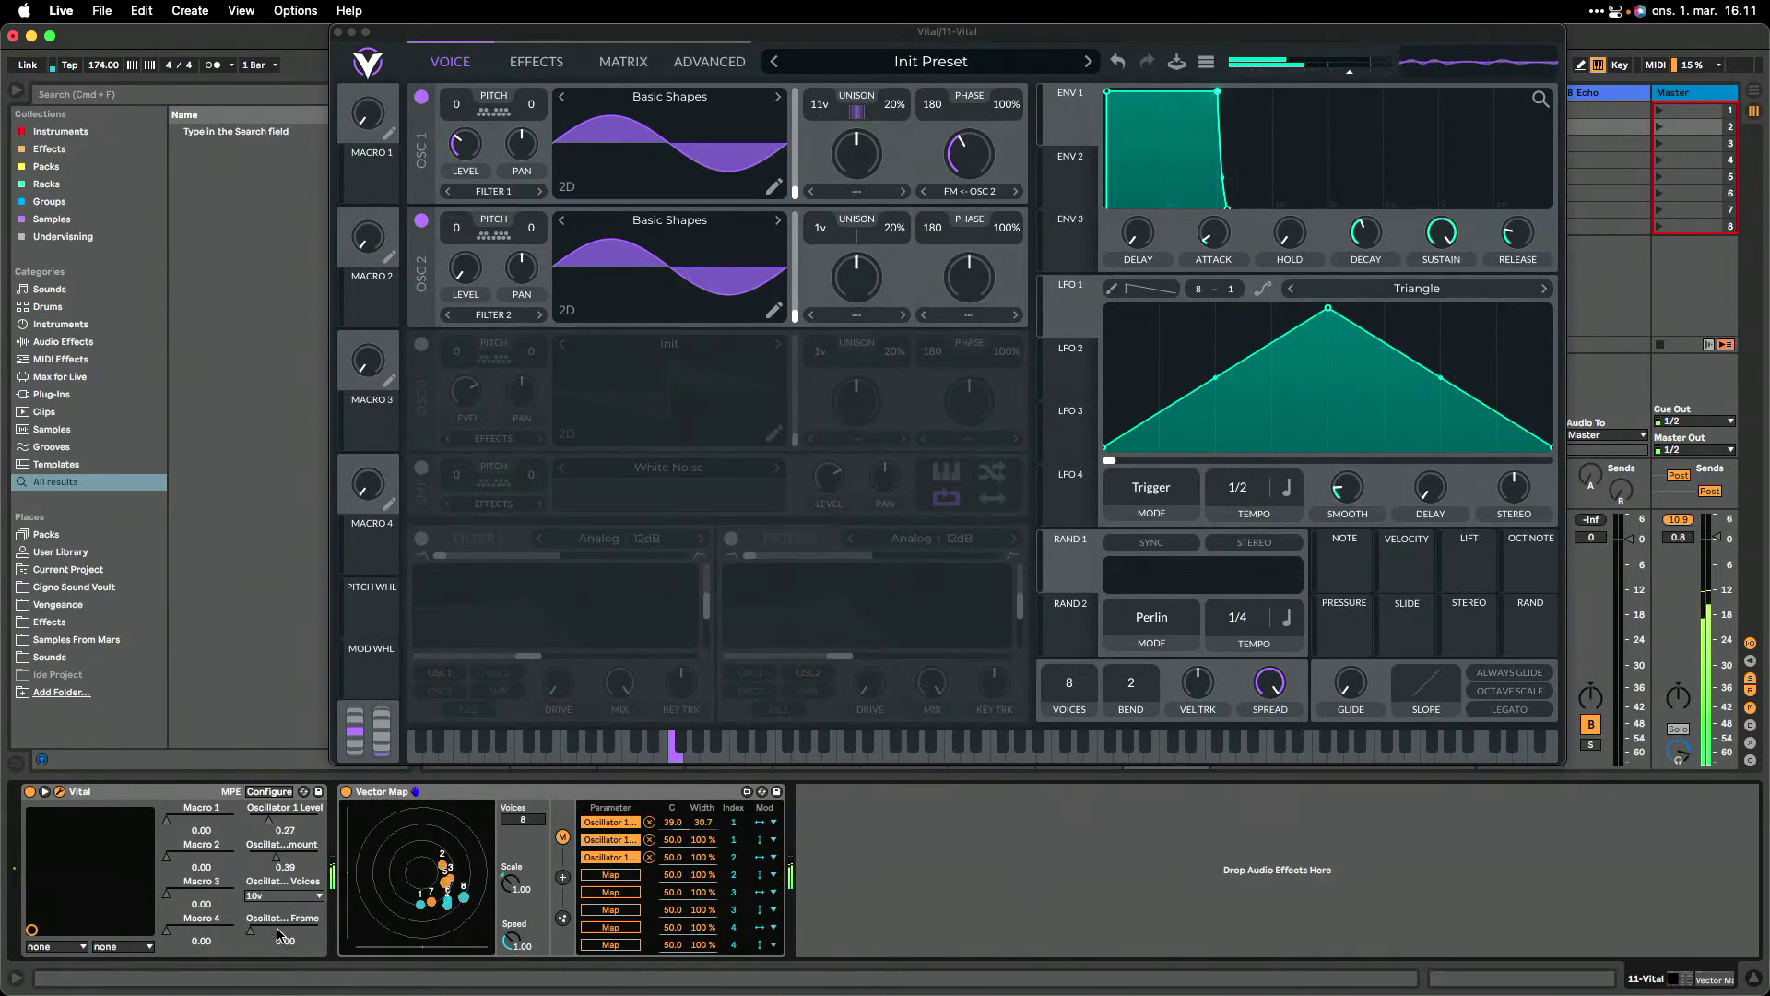
left_click(623, 878)
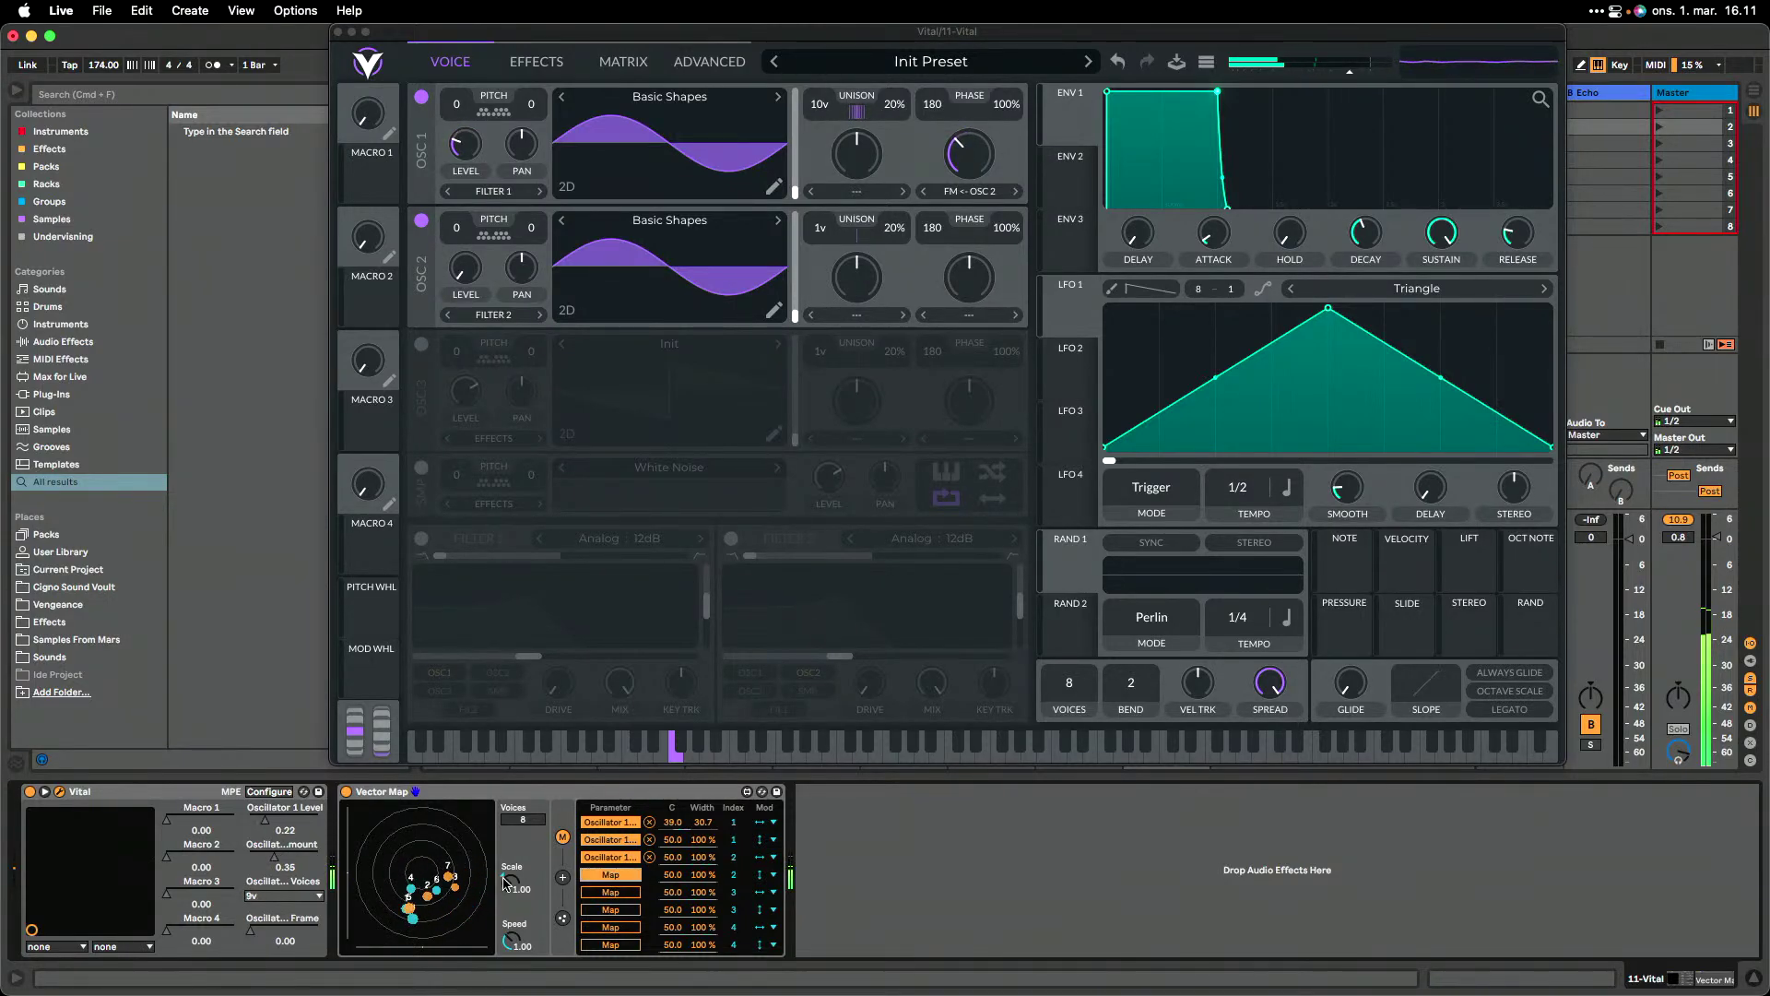
left_click(260, 938)
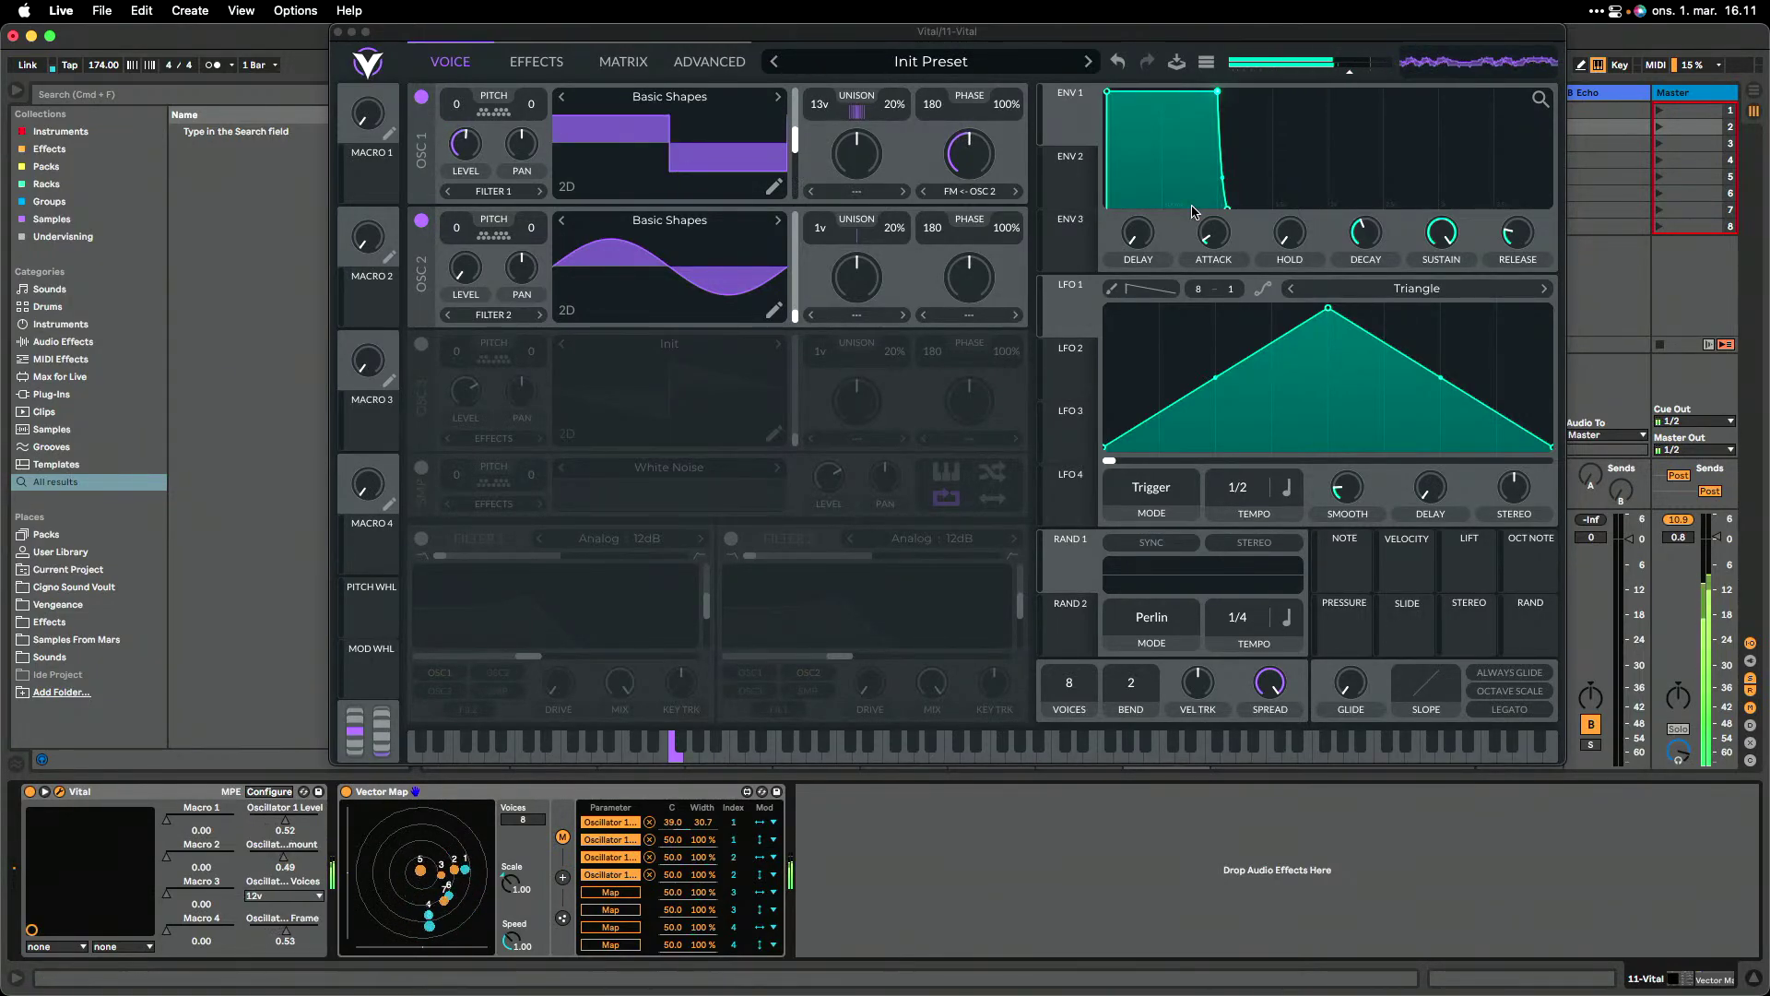
- Switch on Vital's Reverb effect and raise its time
left_click(533, 61)
left_click(420, 669)
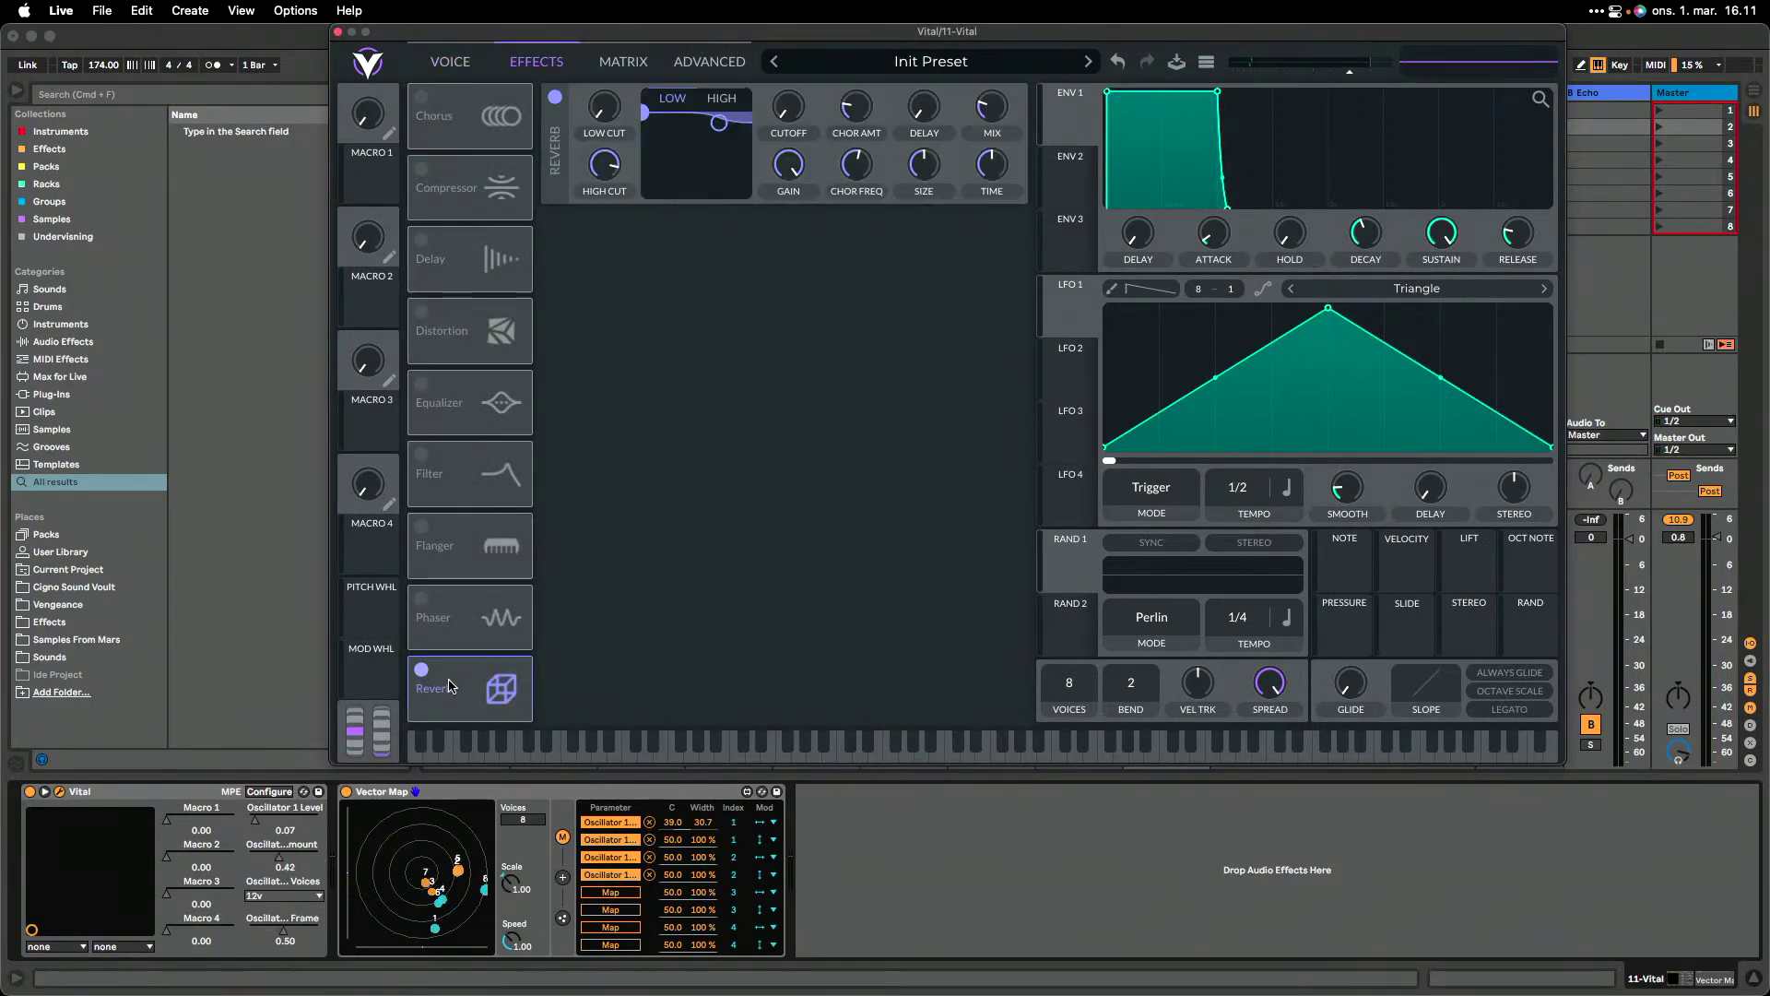
mouse_move(1012, 161)
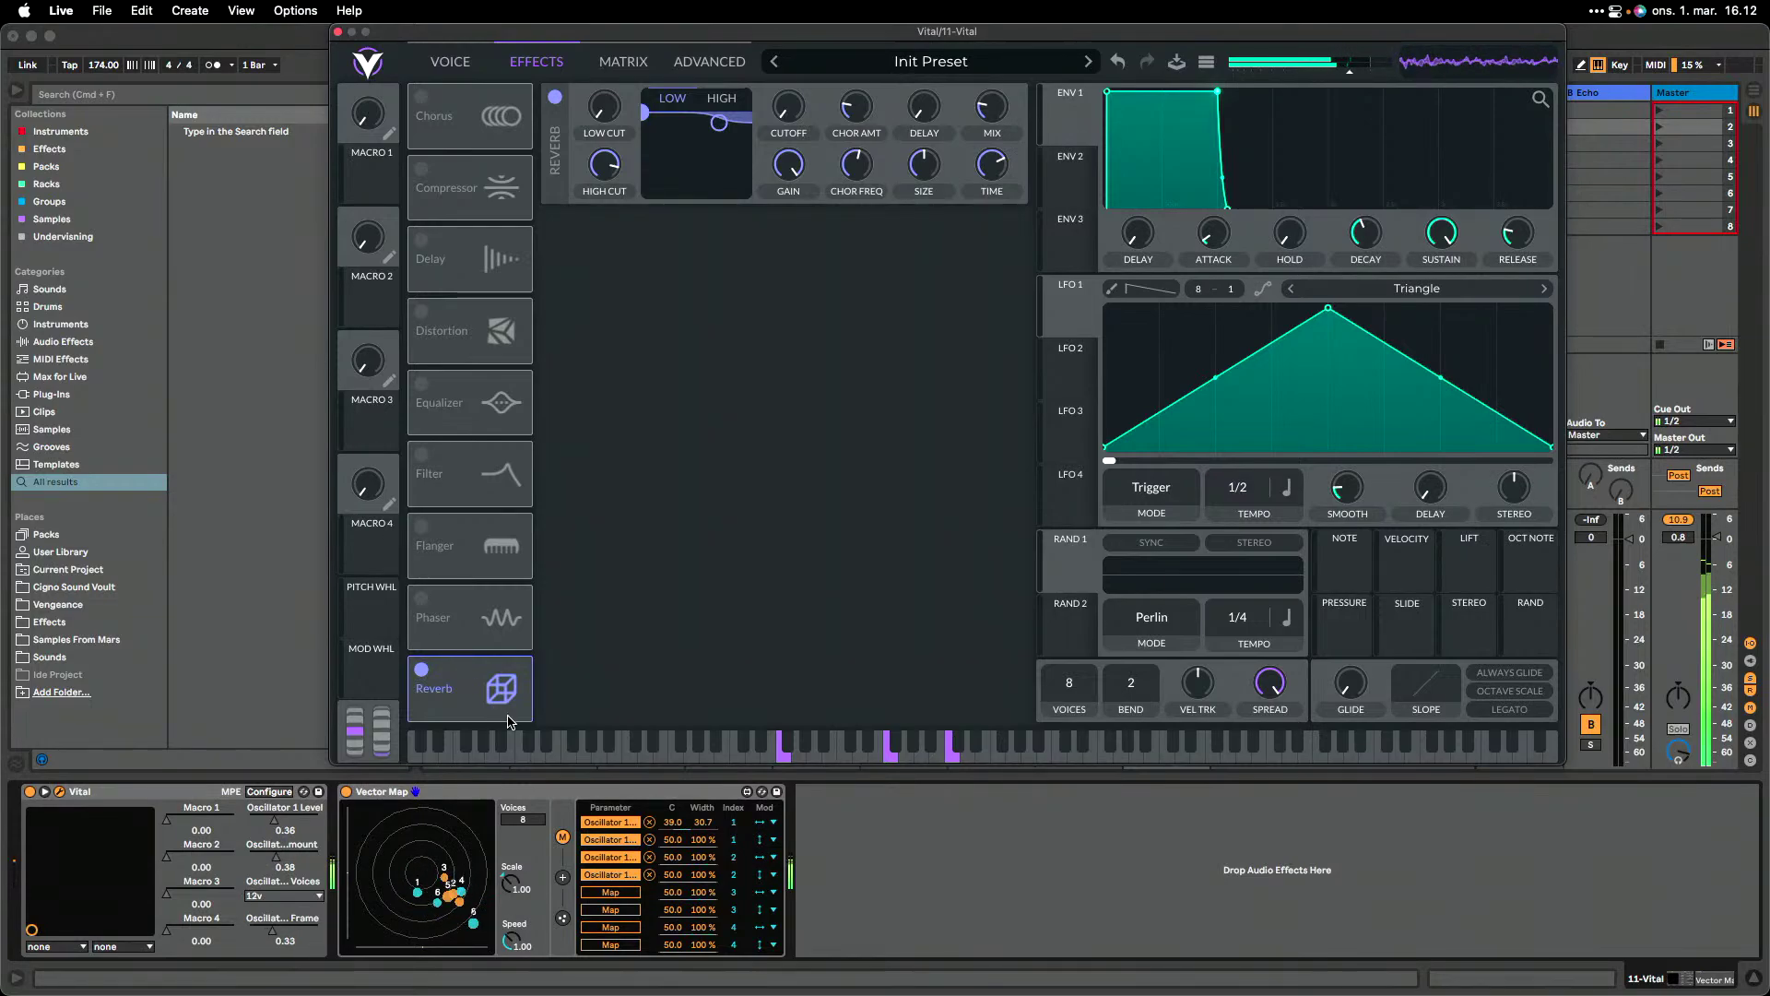
- Expose Envelope 1's attack on the Vital device and map it to Vector Map's fifth slot with centre 24.8 and width 22.8
left_click(447, 61)
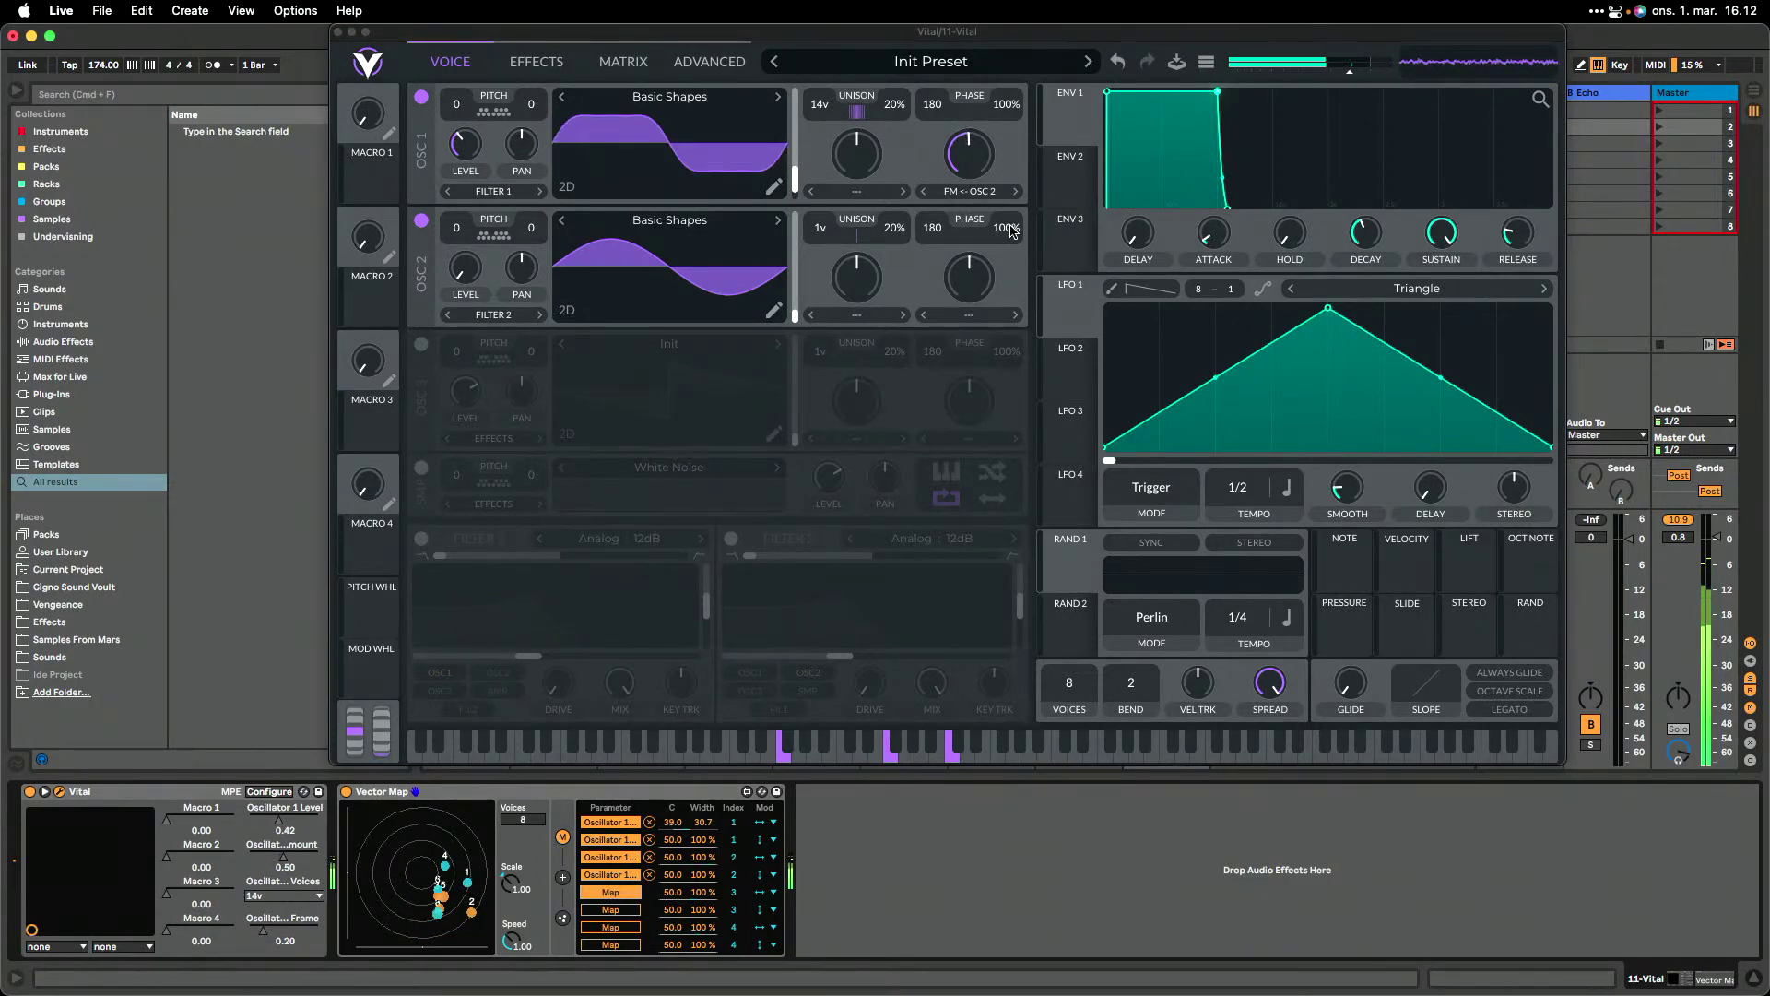
left_click(273, 791)
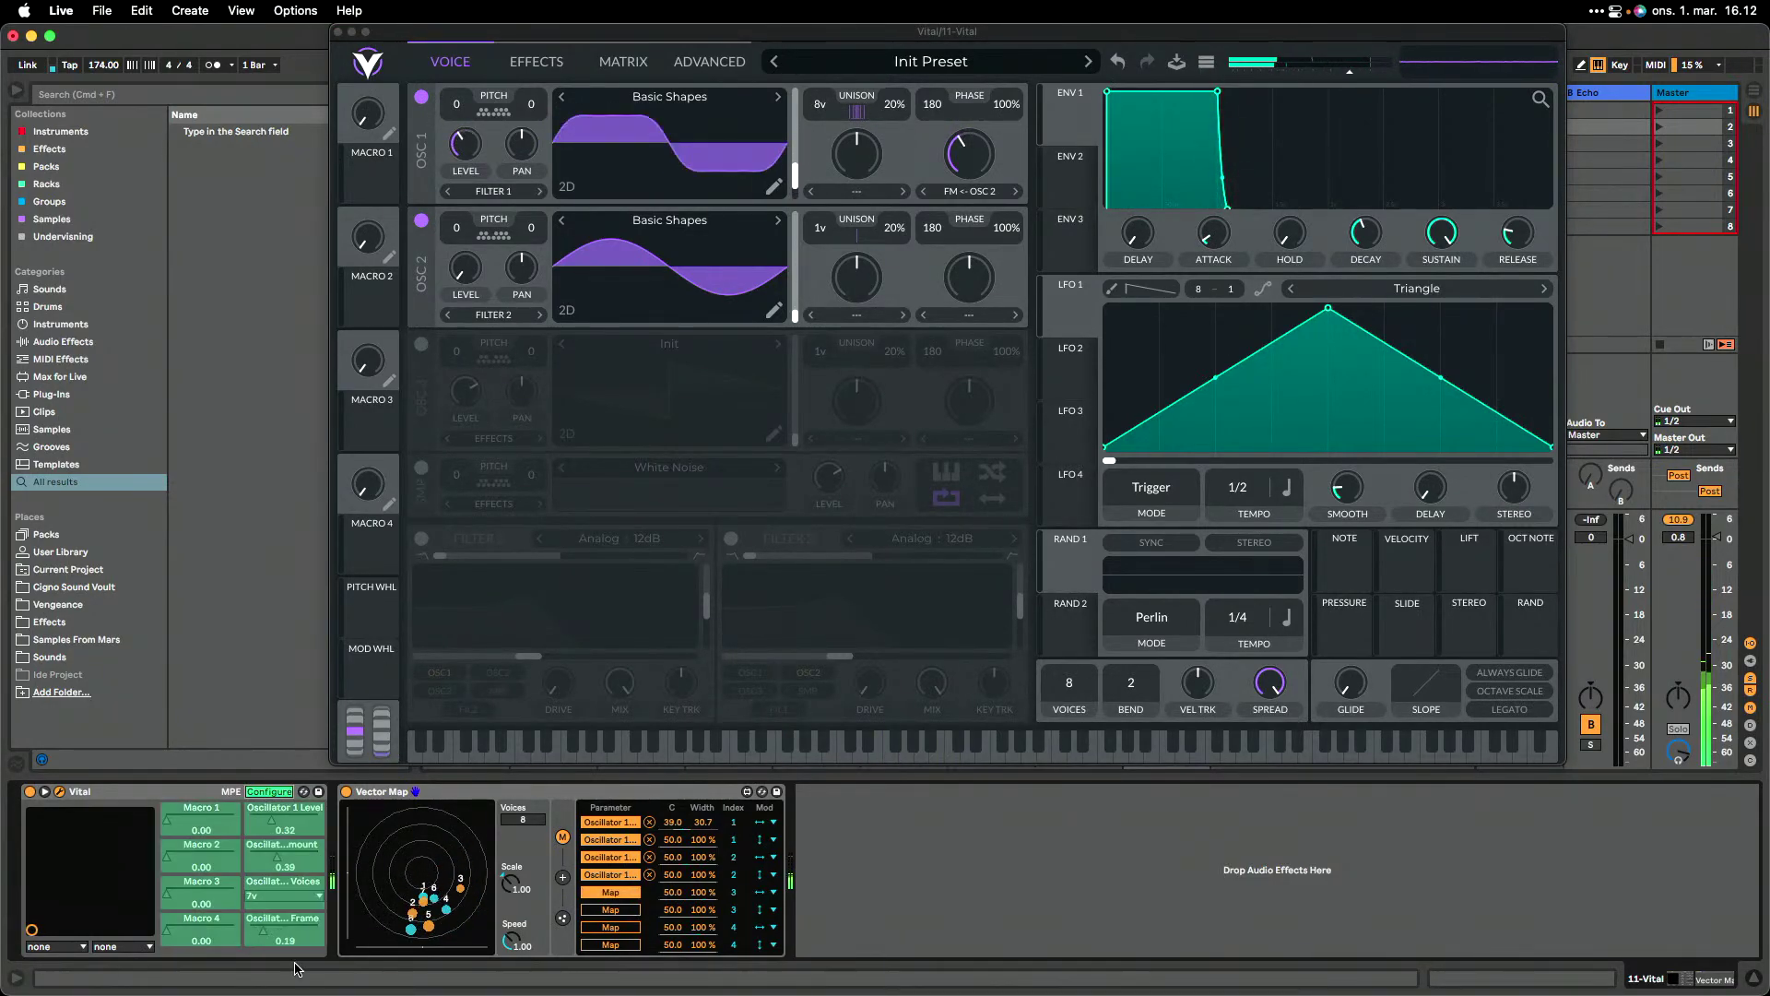
left_click(1213, 234)
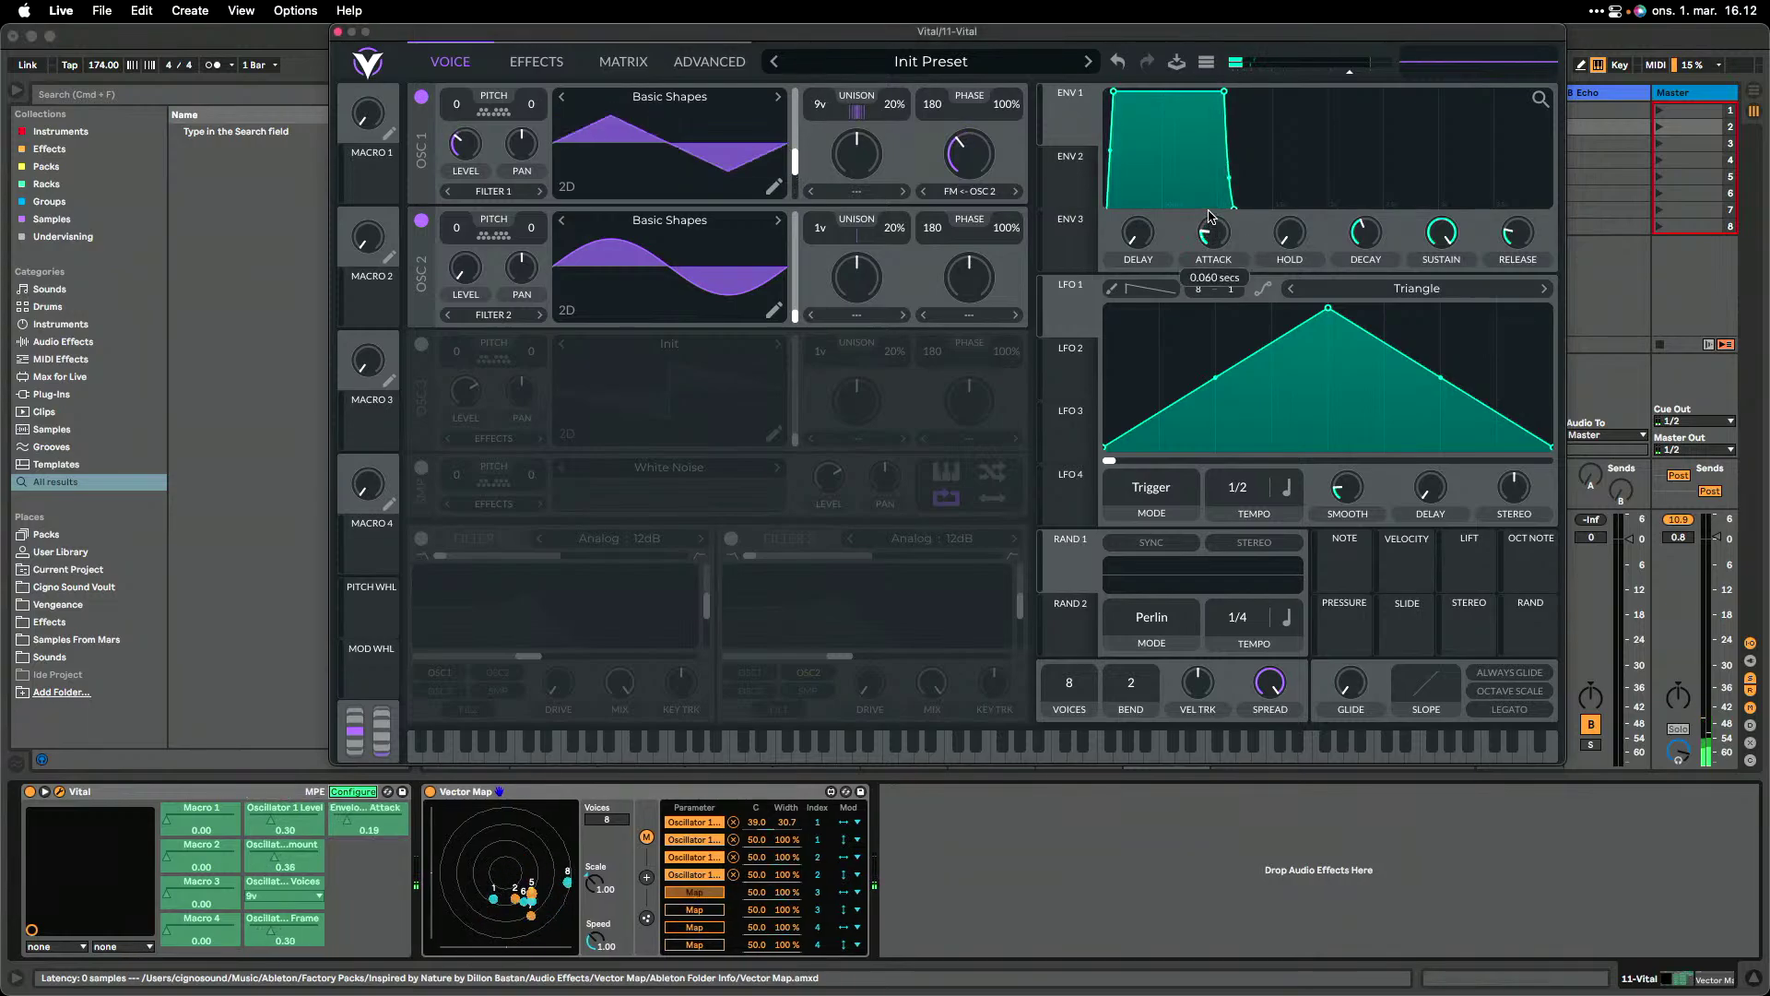
left_click(337, 827)
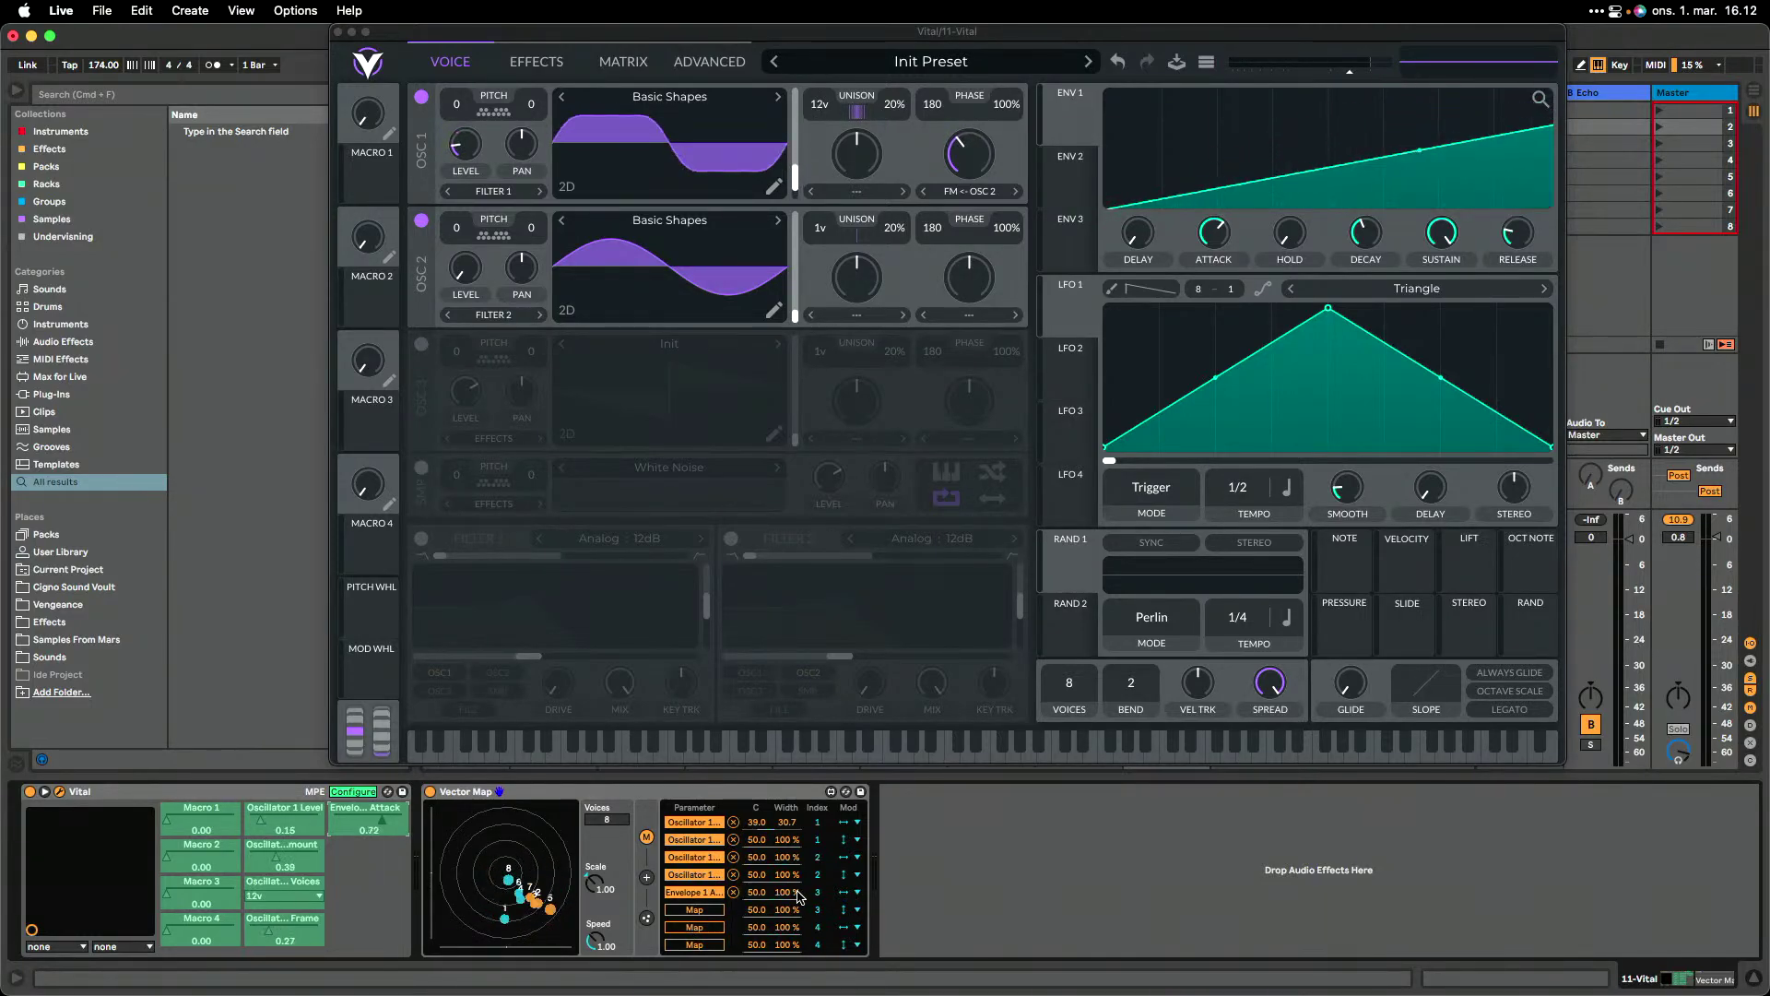
mouse_move(771, 899)
left_mouse_down()
mouse_move(753, 898)
mouse_move(755, 922)
left_mouse_up()
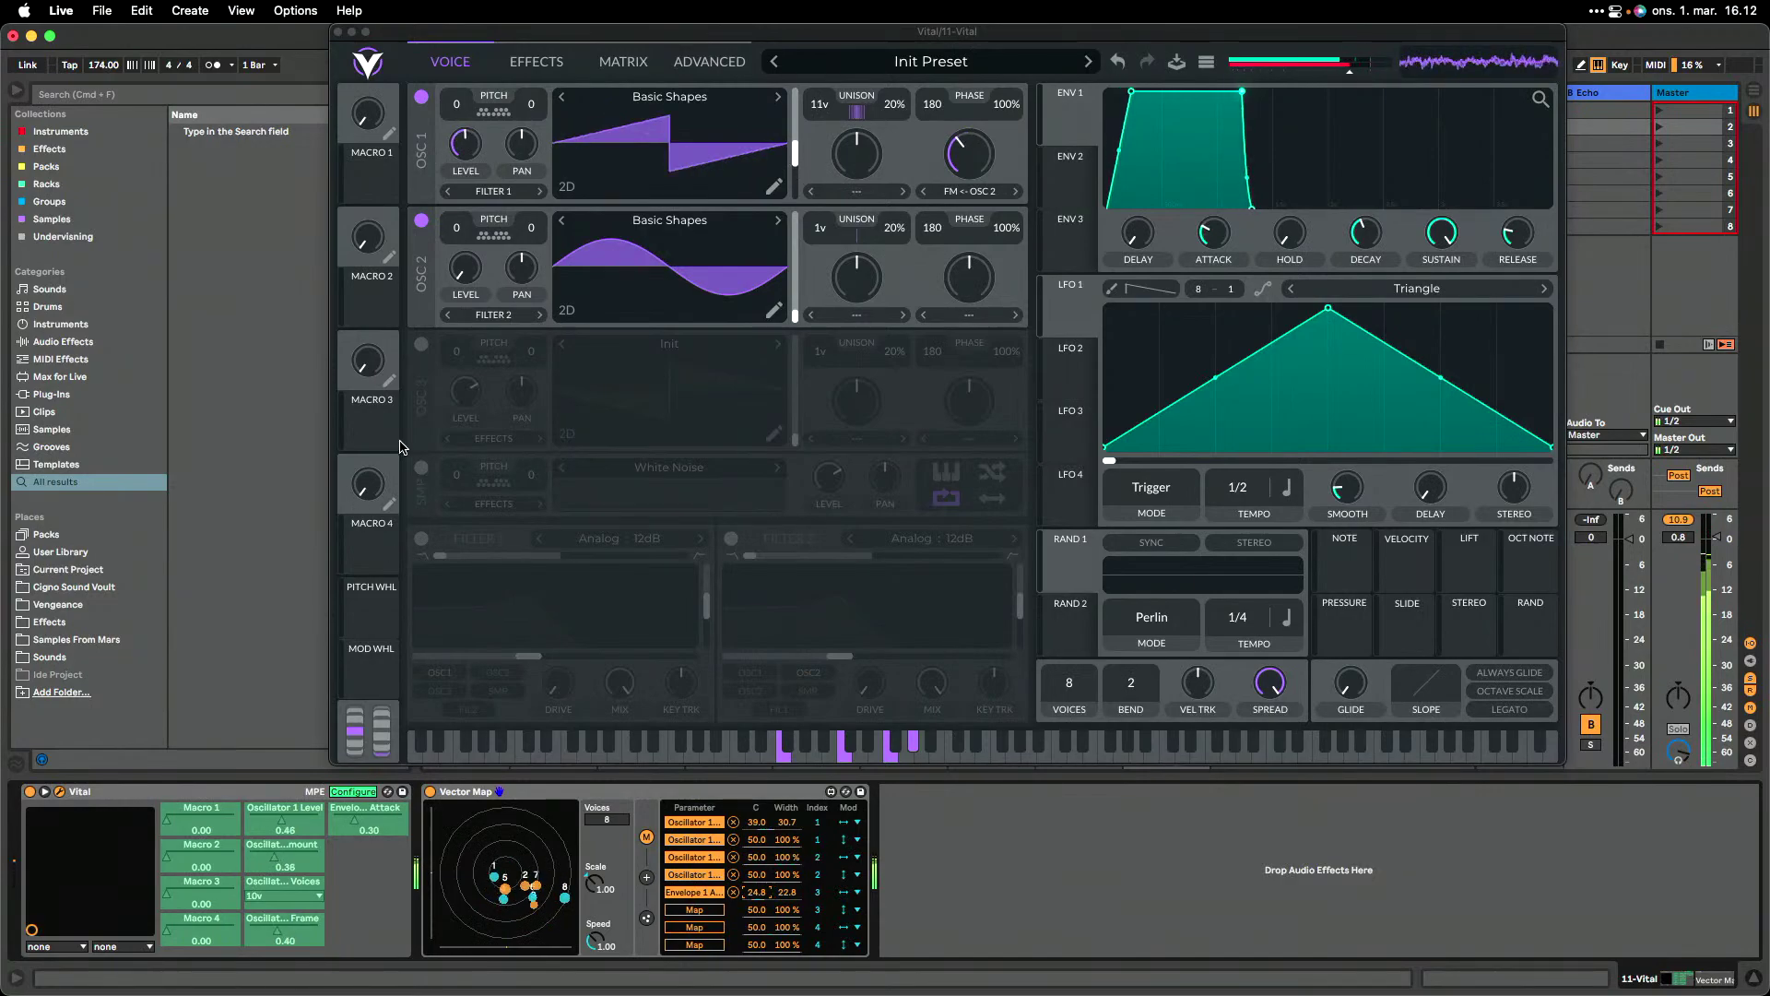
- Set the blend mode of oscillator 1's wavetable to Smooth Waveform Blend in the wavetable editor
left_click(779, 189)
left_click(776, 188)
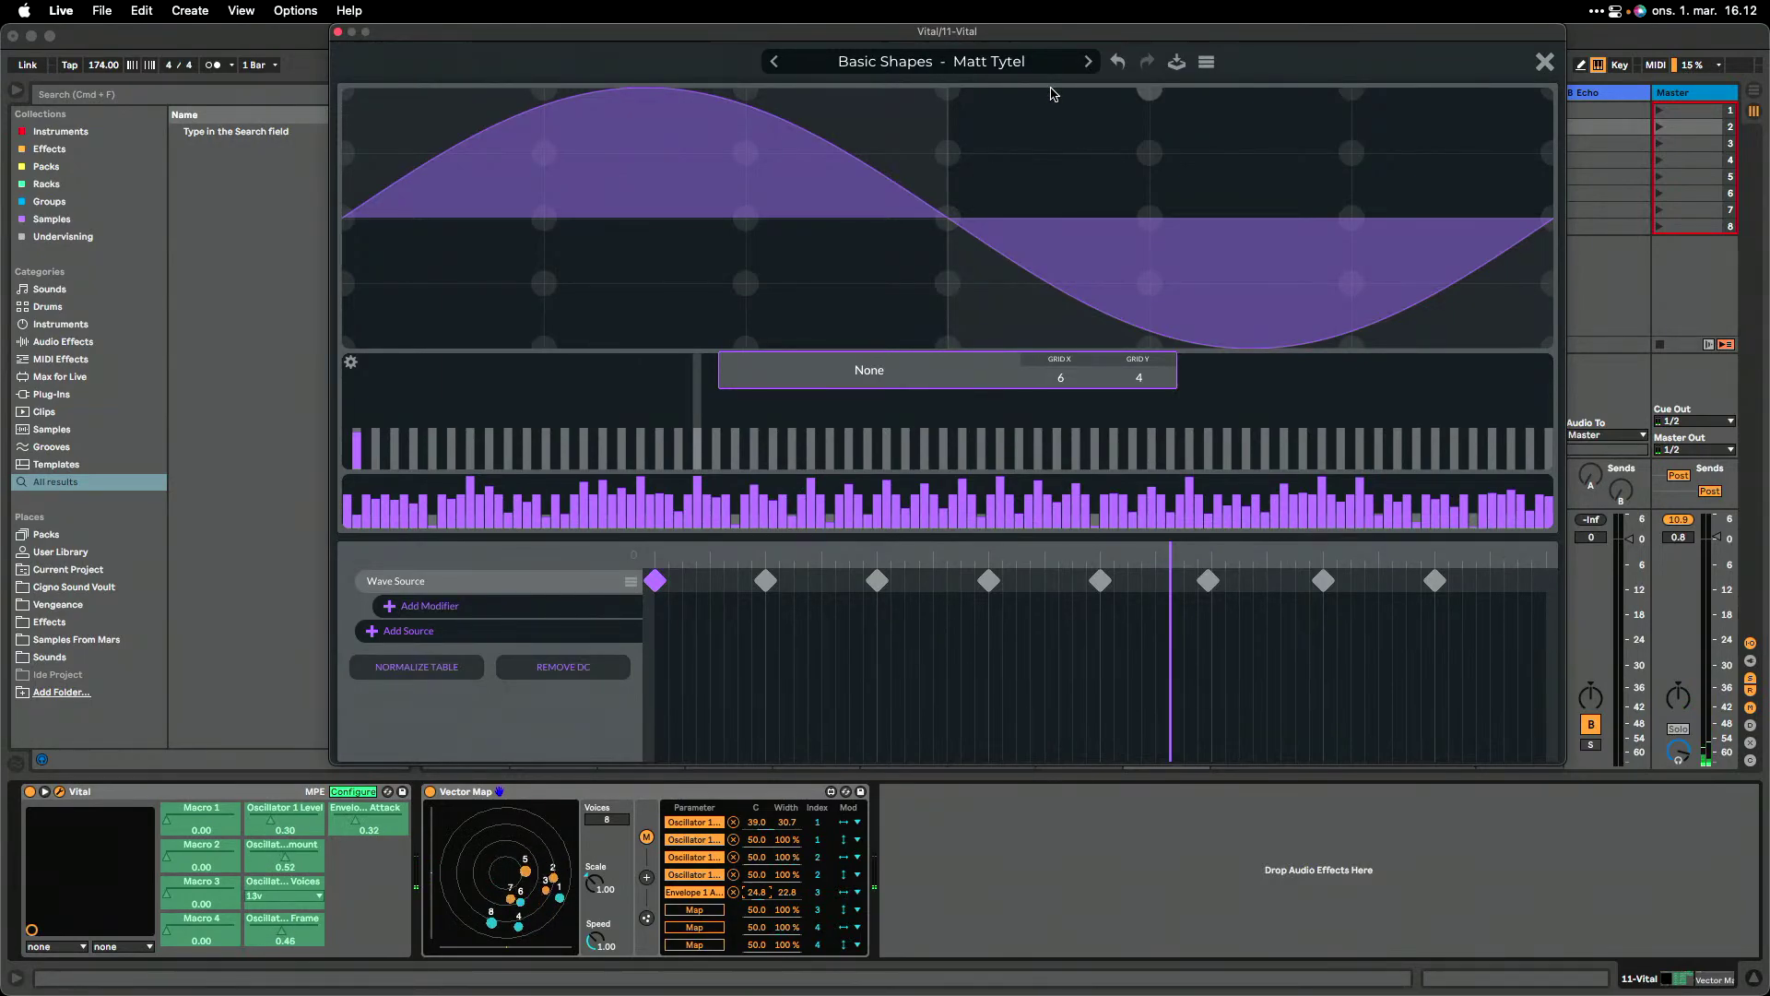
left_click(884, 368)
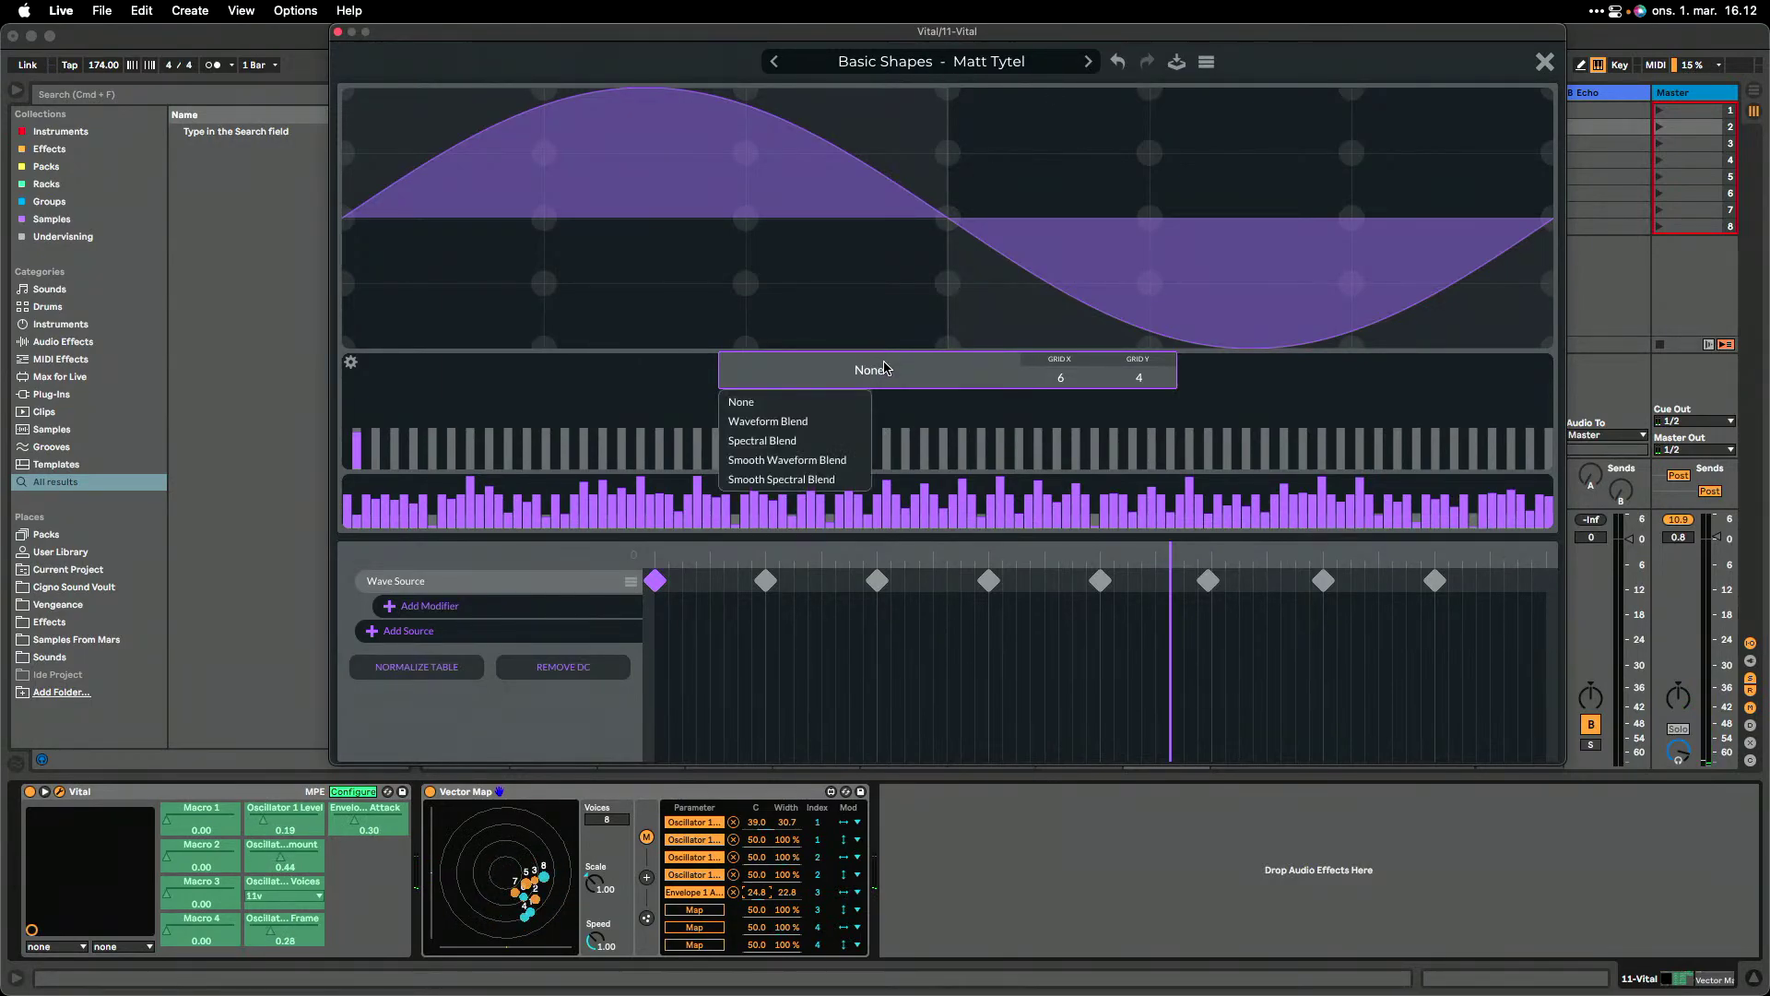
left_click(840, 462)
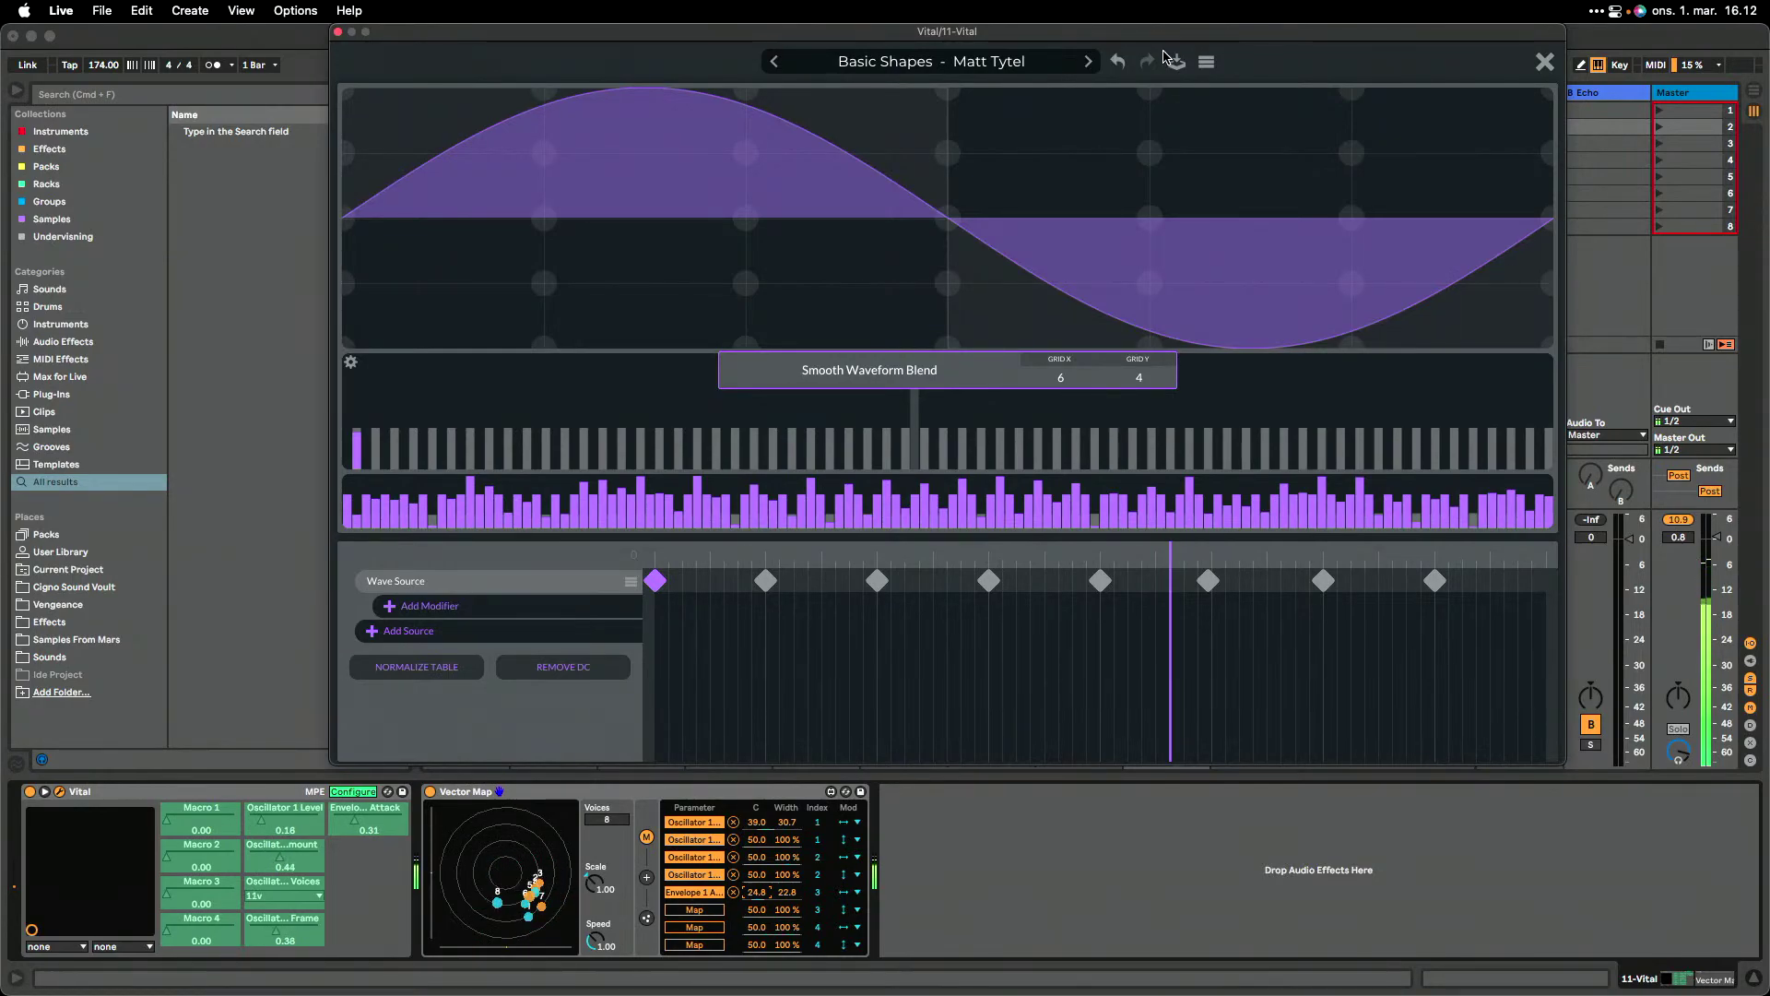
left_click(1544, 61)
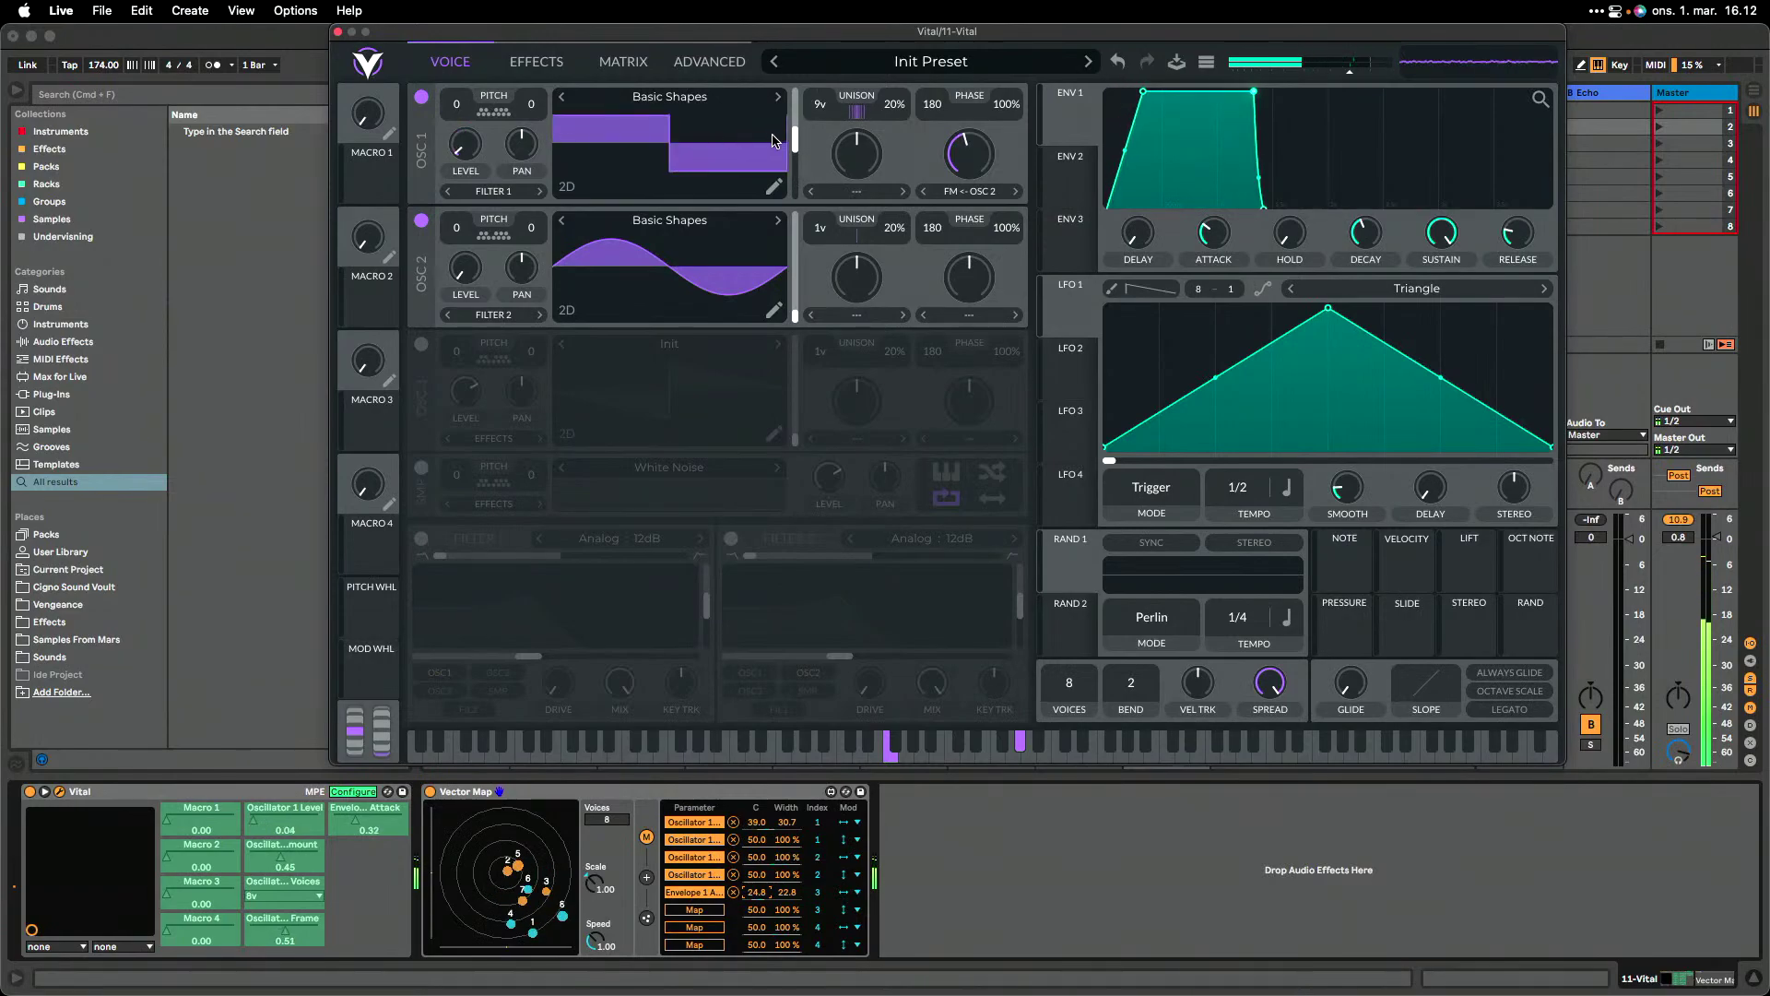
- Reopen oscillator 1's wavetable for editing and change its blend mode to Smooth Spectral Blend
left_click(774, 187)
left_click(920, 370)
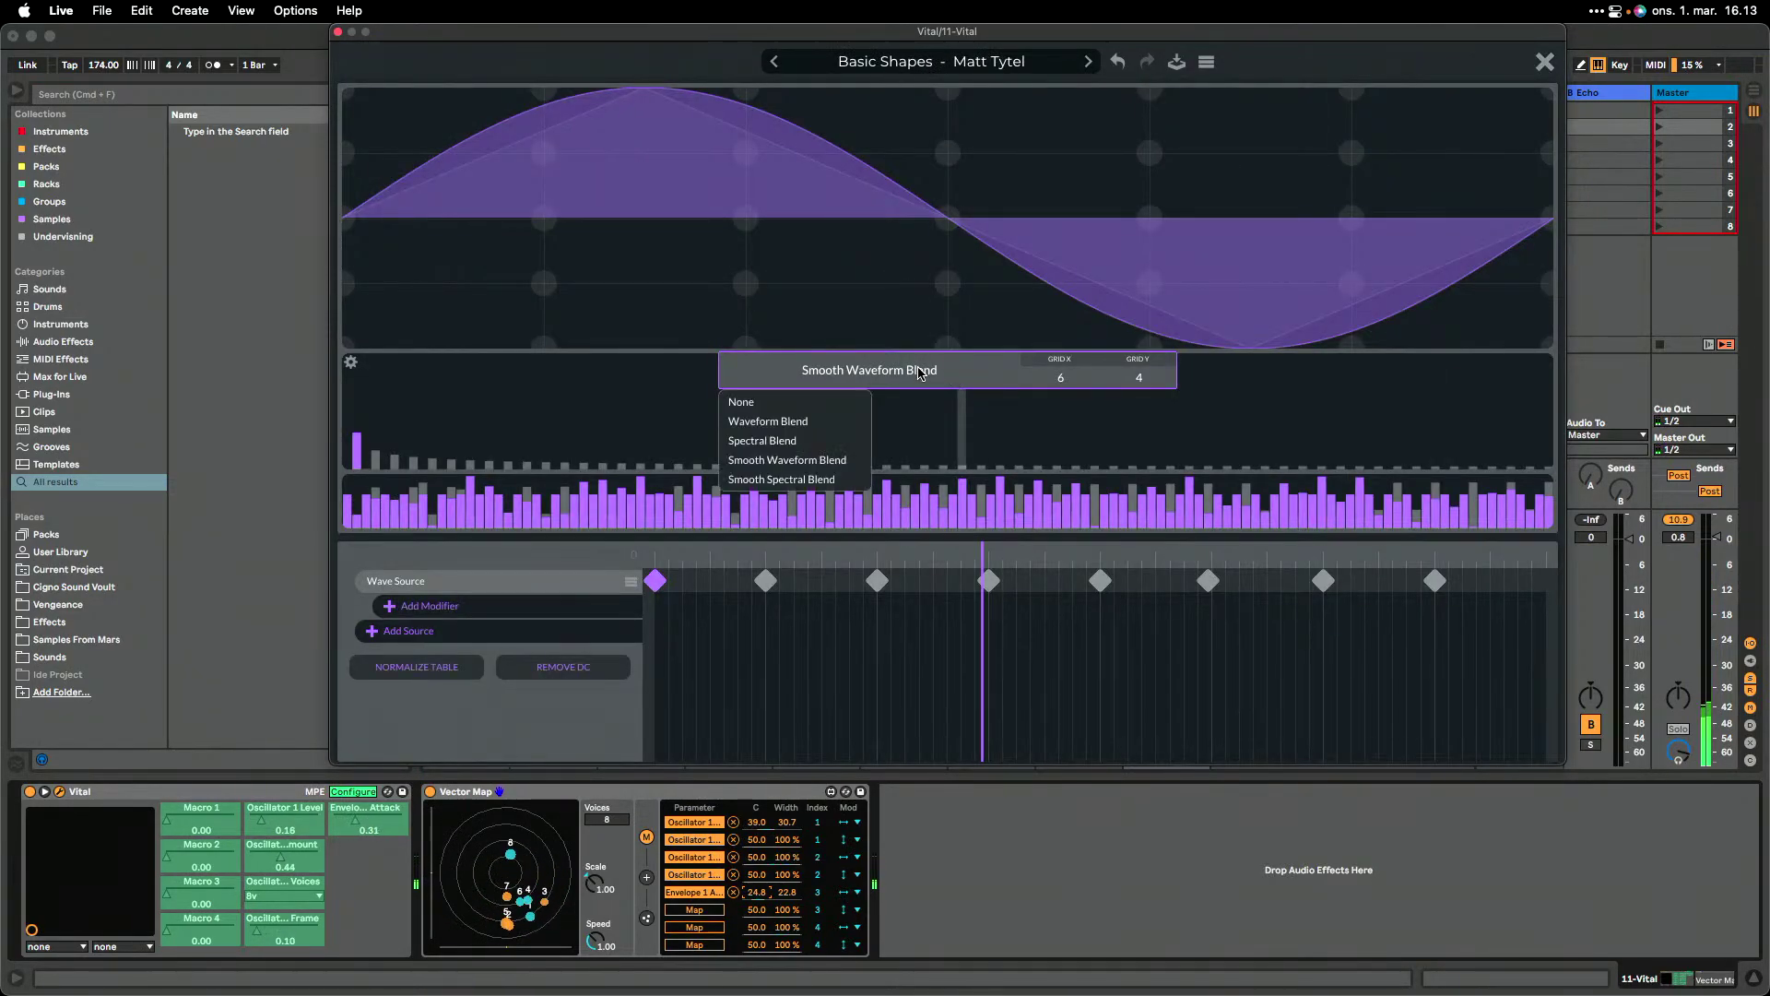
left_click(808, 479)
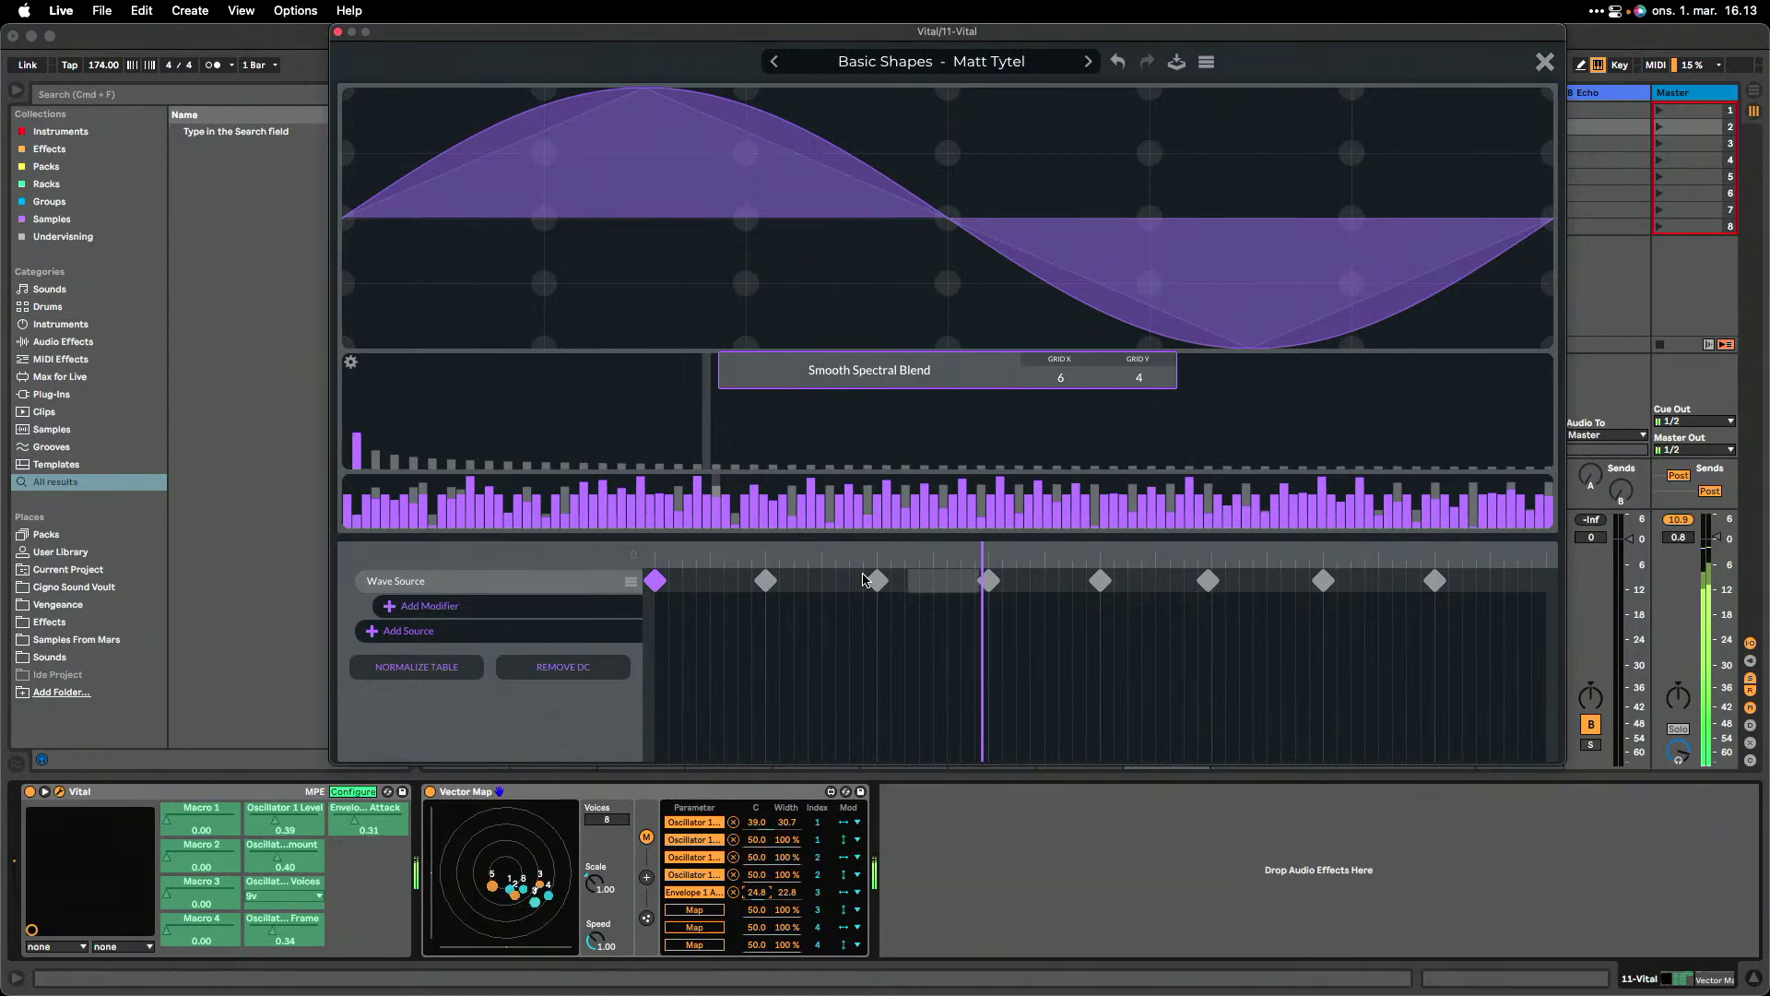
- Select the first Wave Source keyframe, set the blend mode to Waveform Blend and close the wavetable editor
left_click(899, 574)
left_click_drag(946, 553, 593, 553)
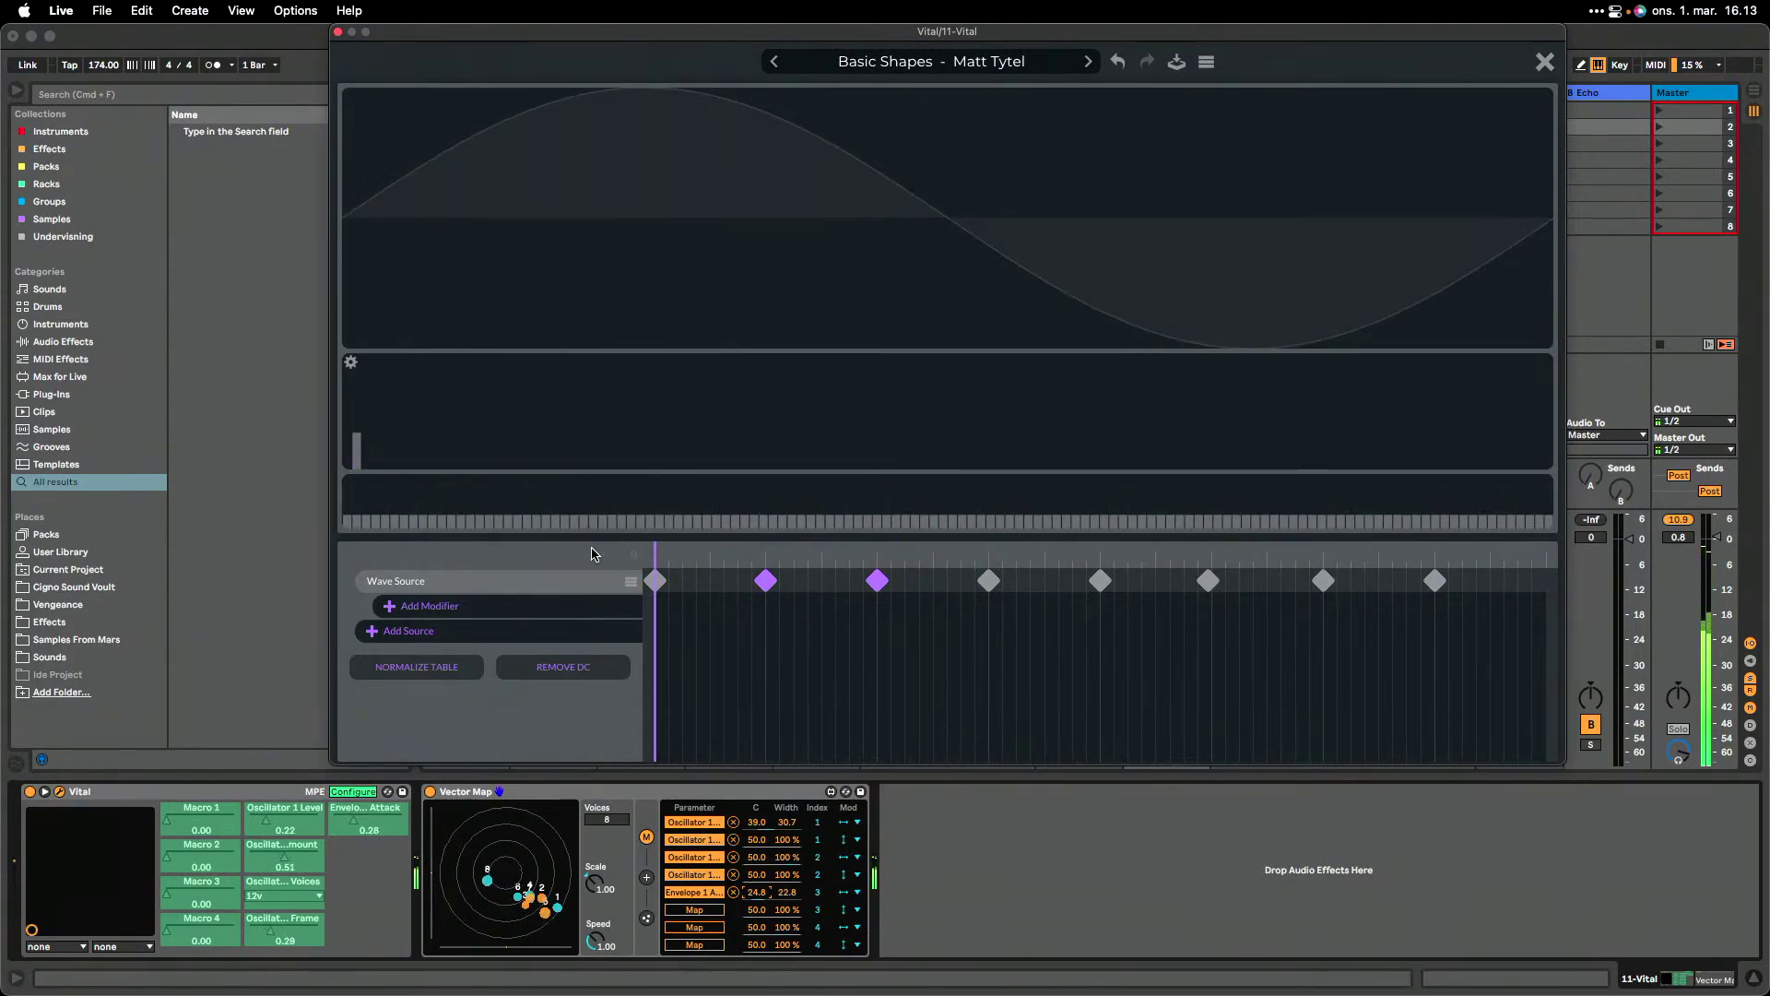
left_click(652, 579)
right_click(654, 581)
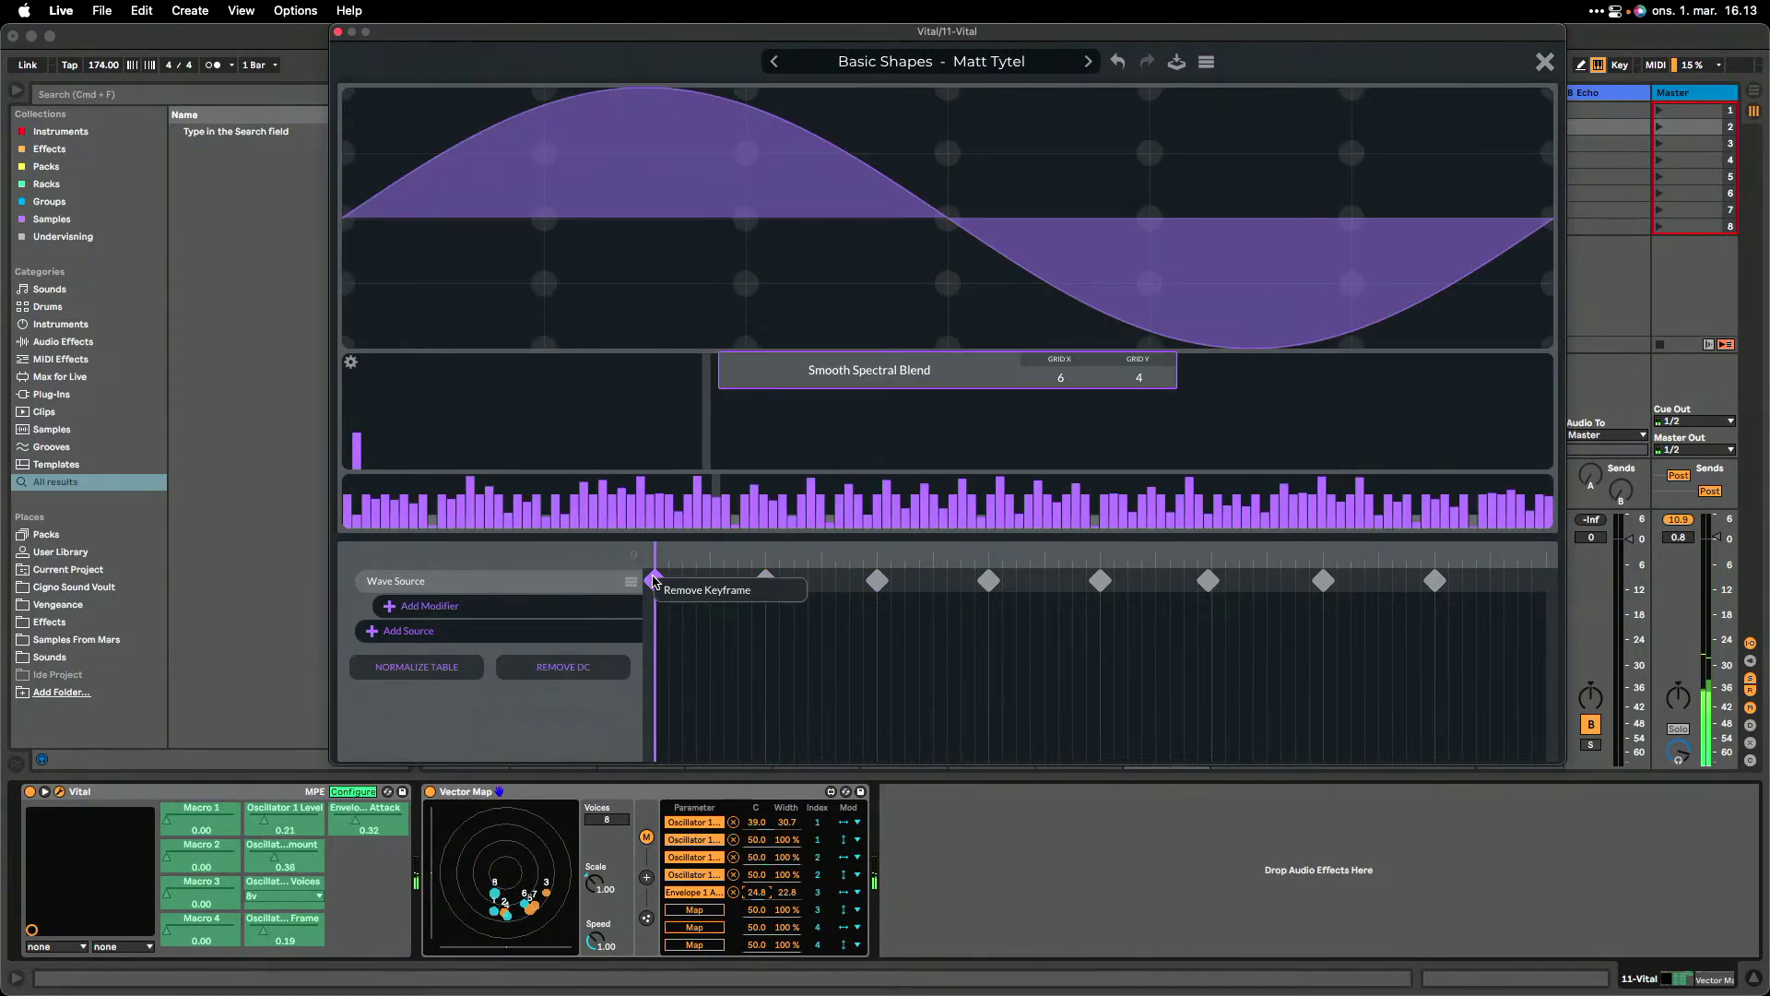
left_click(897, 369)
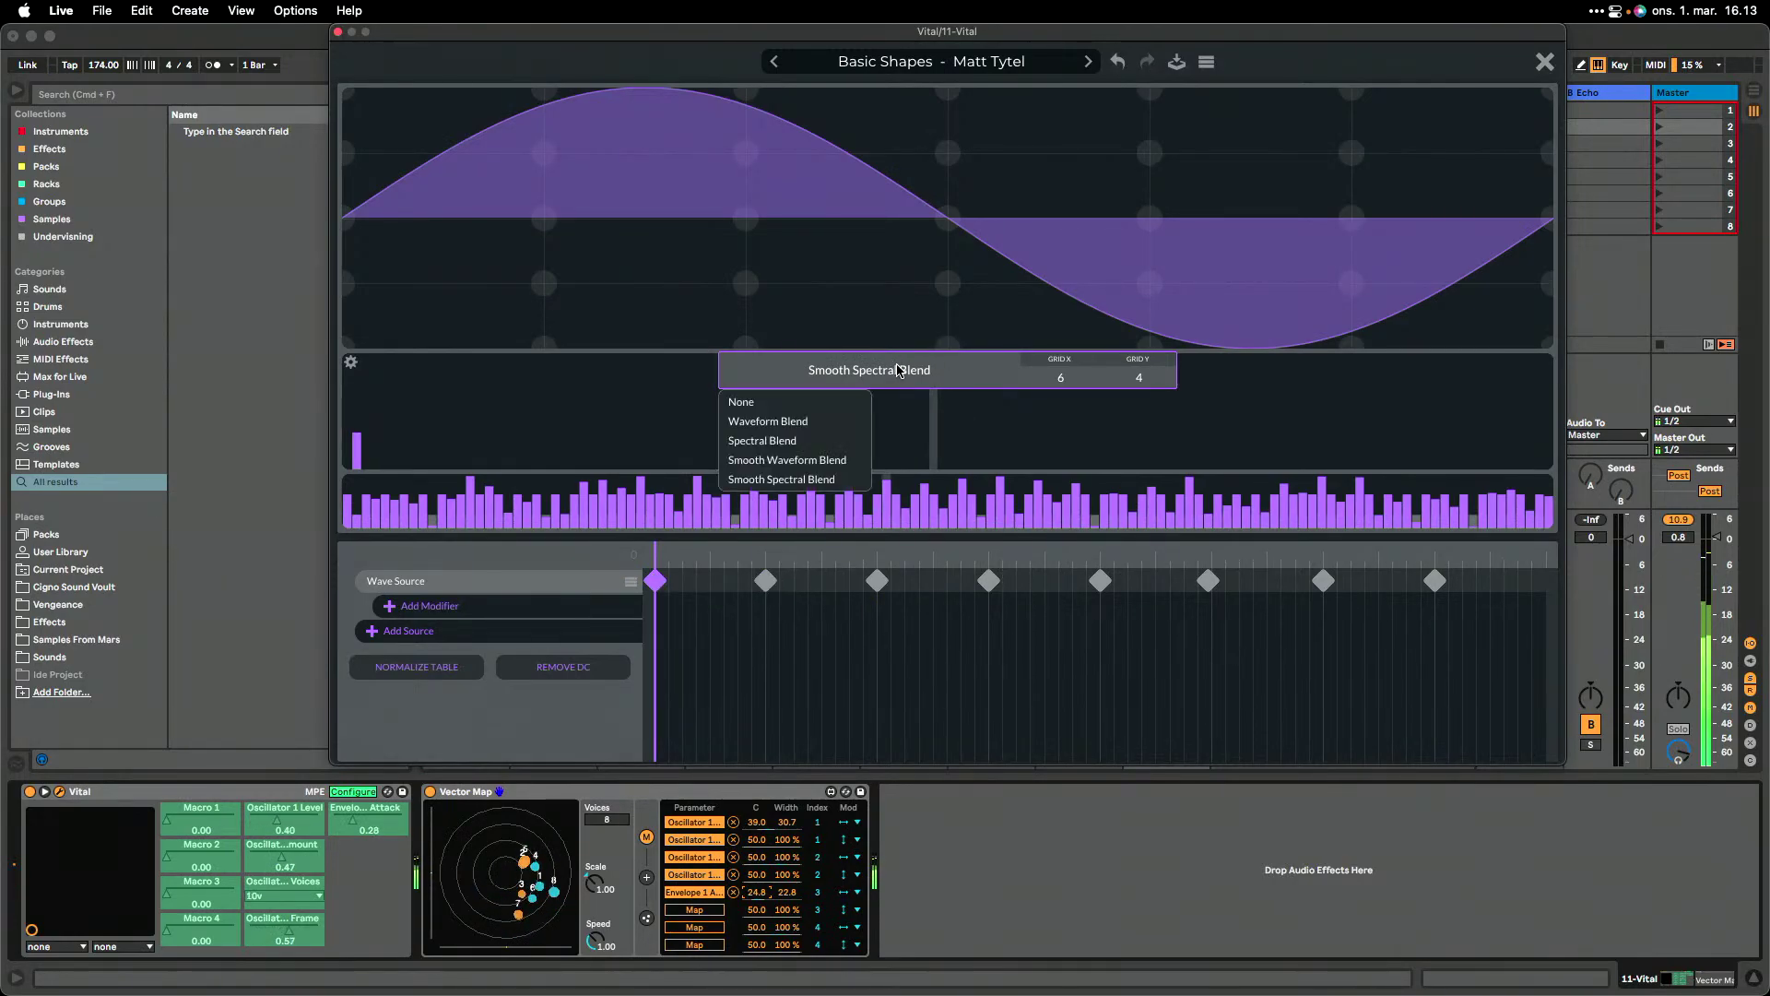
left_click(774, 423)
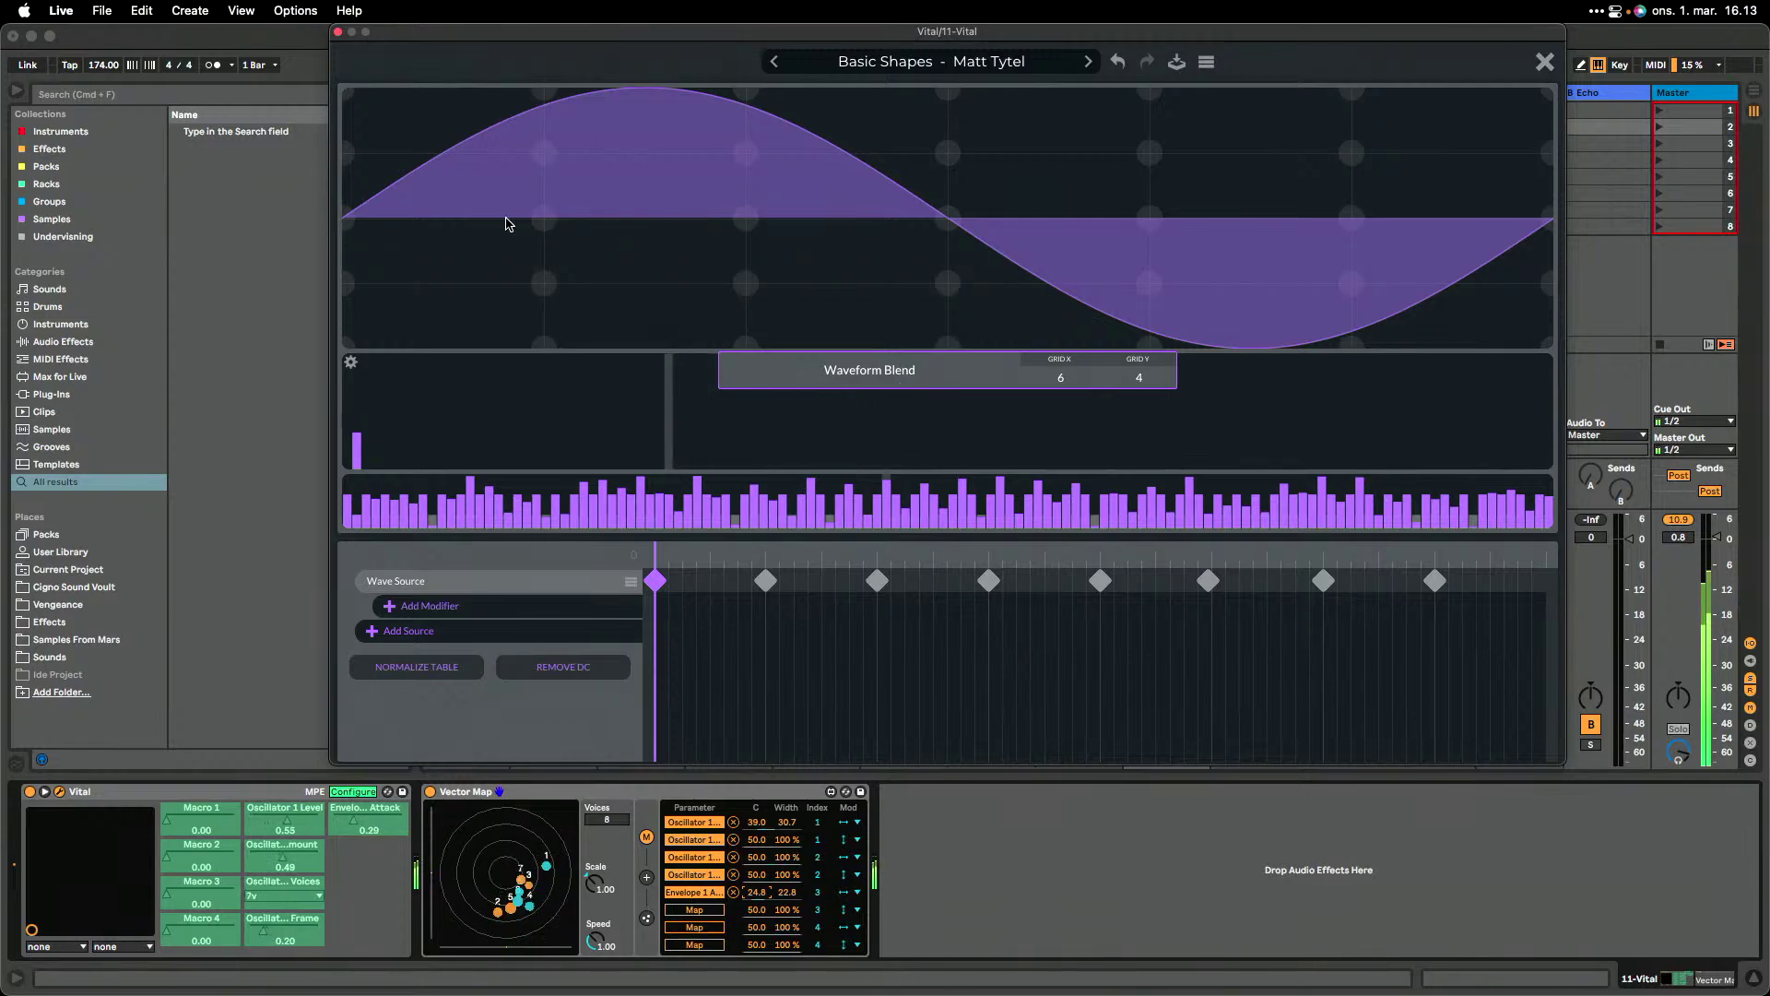
left_click(1545, 62)
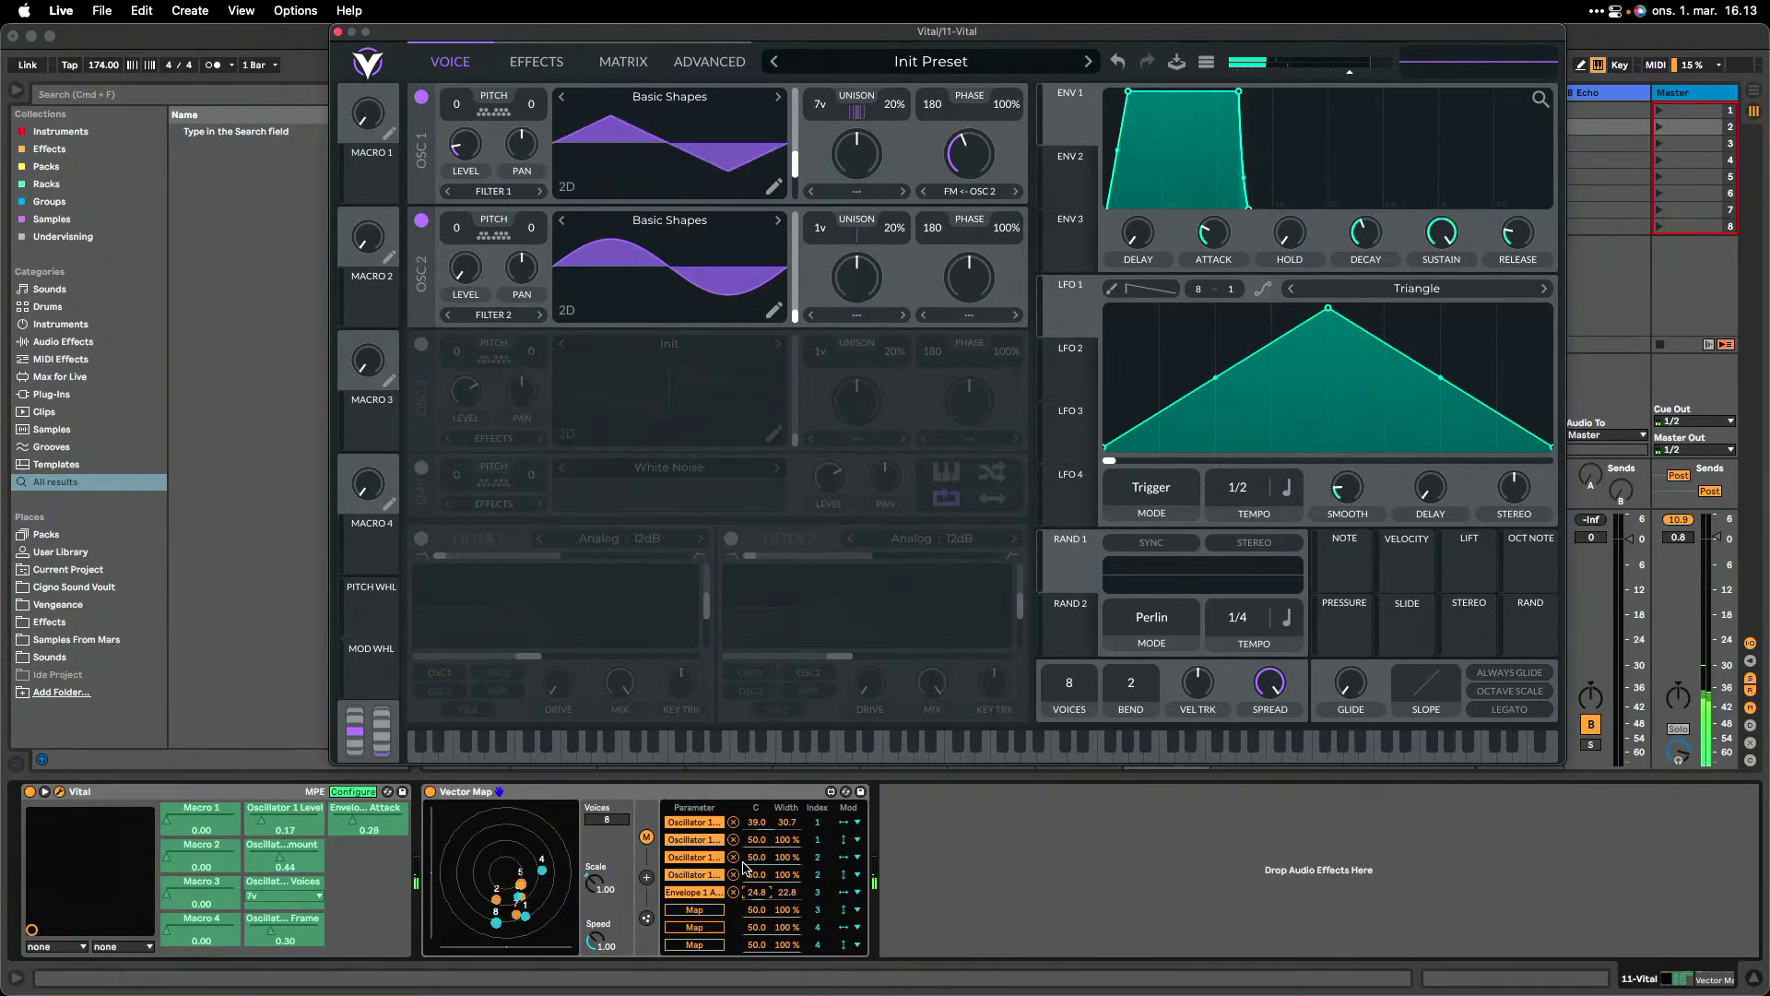
- Set centre and width to 43.7 and 22.8 for Vector Map slot 2, 50.0 and 13.4 for slot 3, 13.0 and 8.66 for slot 4
left_click_drag(787, 862, 786, 880)
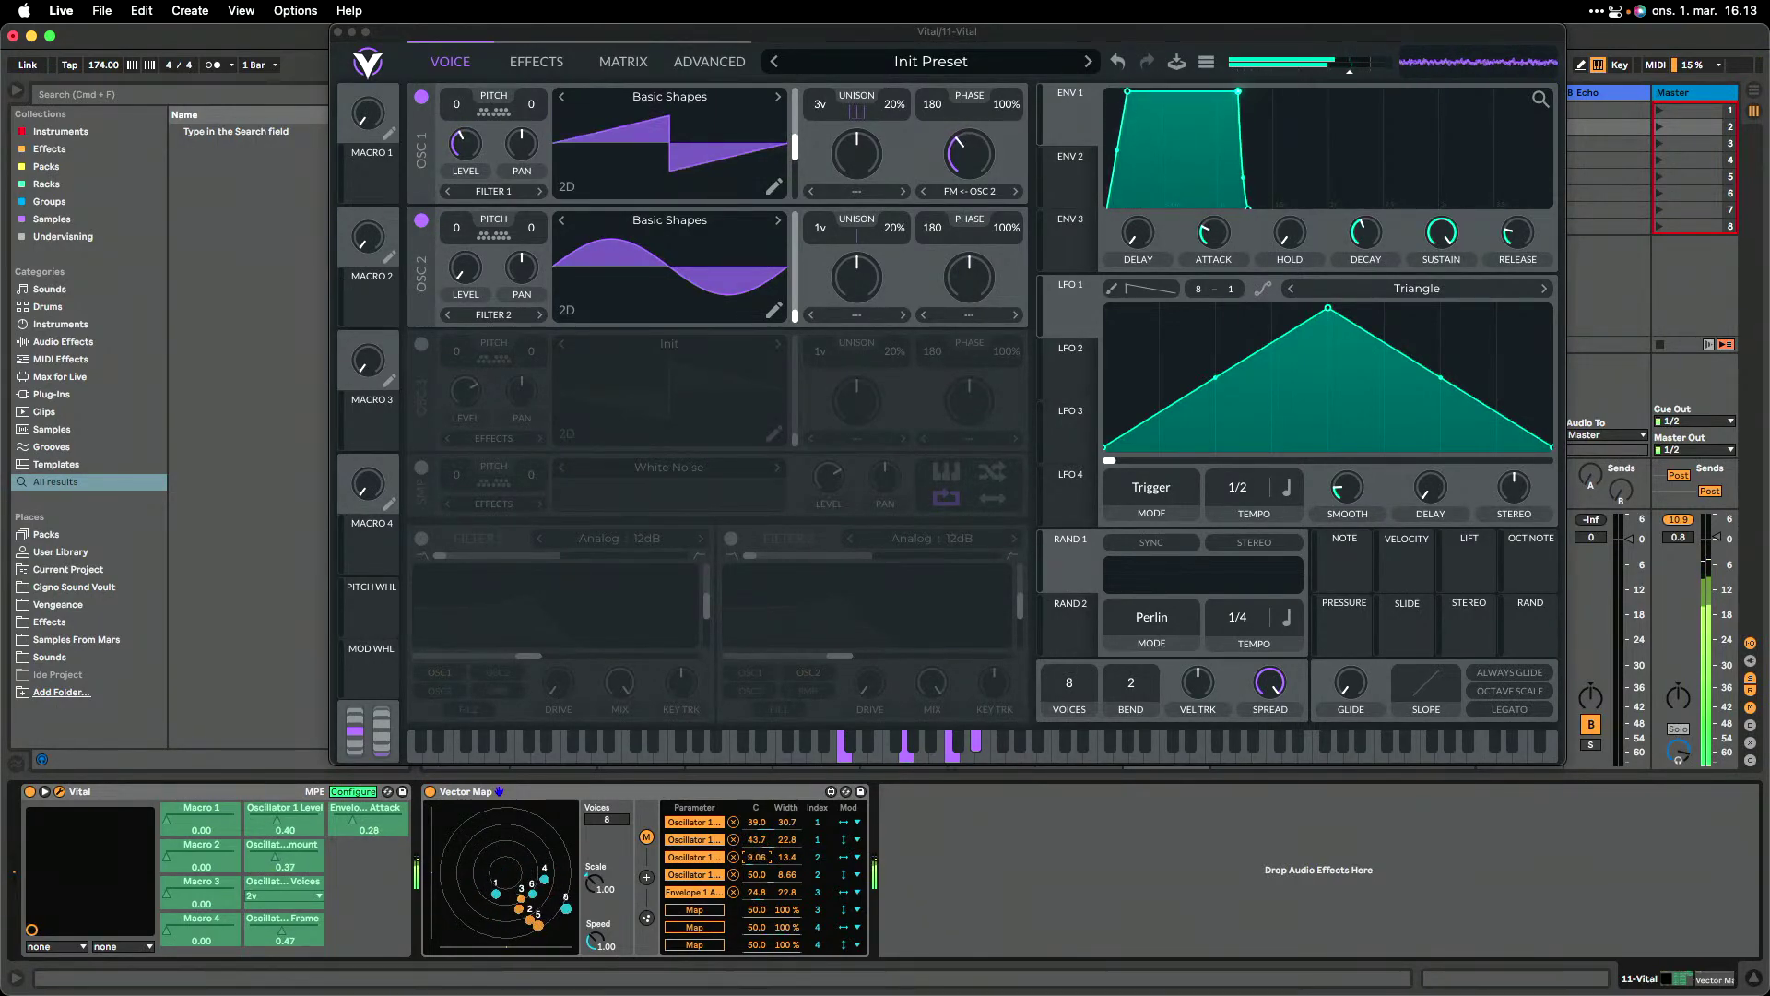
mouse_move(757, 856)
left_mouse_down()
mouse_move(759, 899)
mouse_move(758, 874)
left_mouse_up()
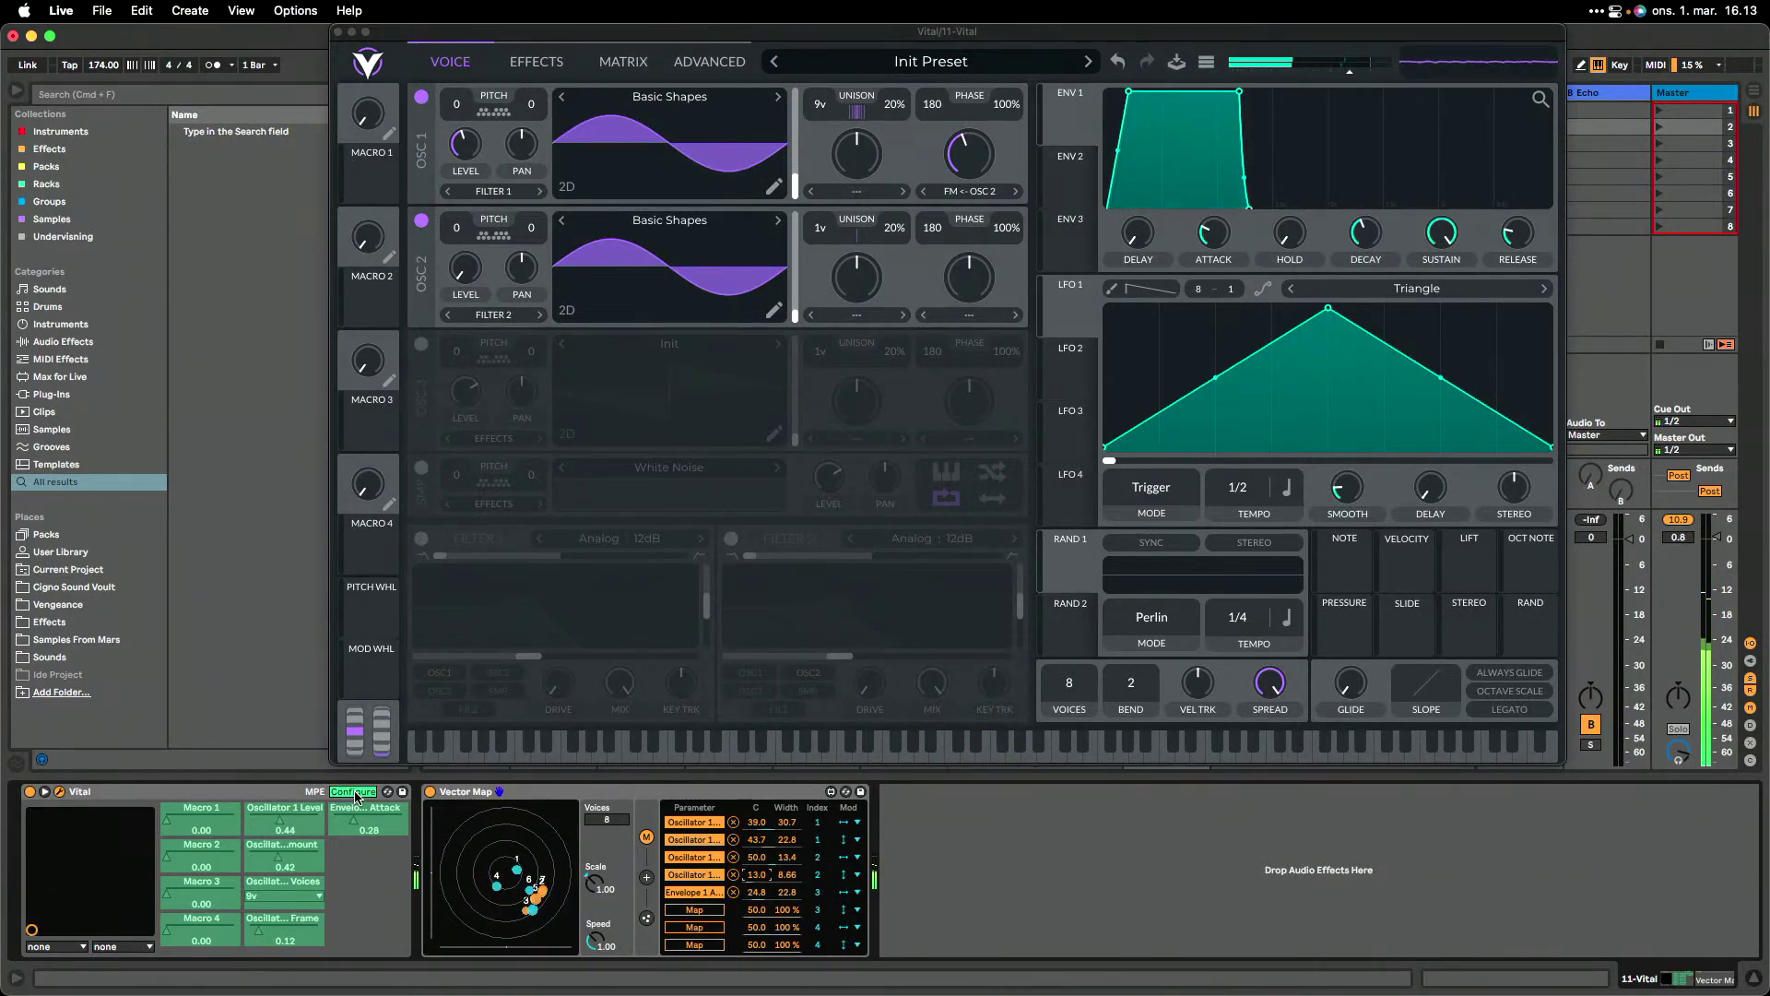
- Switch on Vital's Filter 1, expose its cutoff on the device and map it to Vector Map's sixth slot
left_click(421, 537)
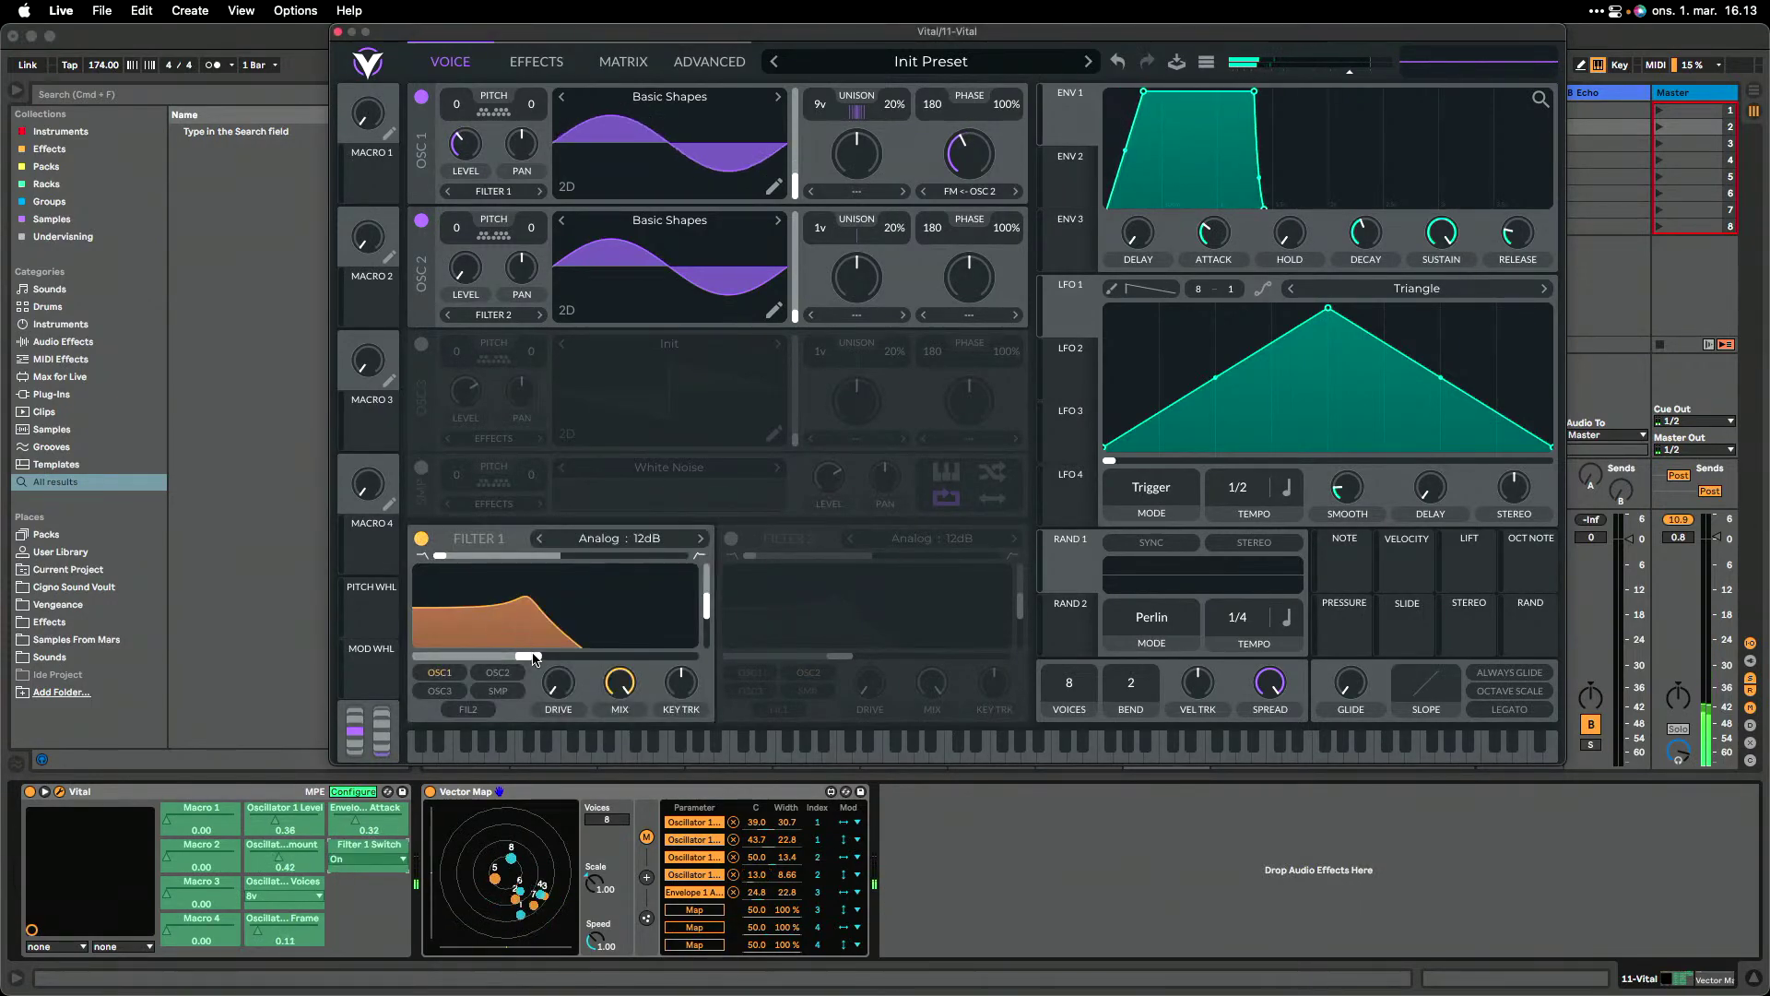
left_click_drag(533, 659, 559, 658)
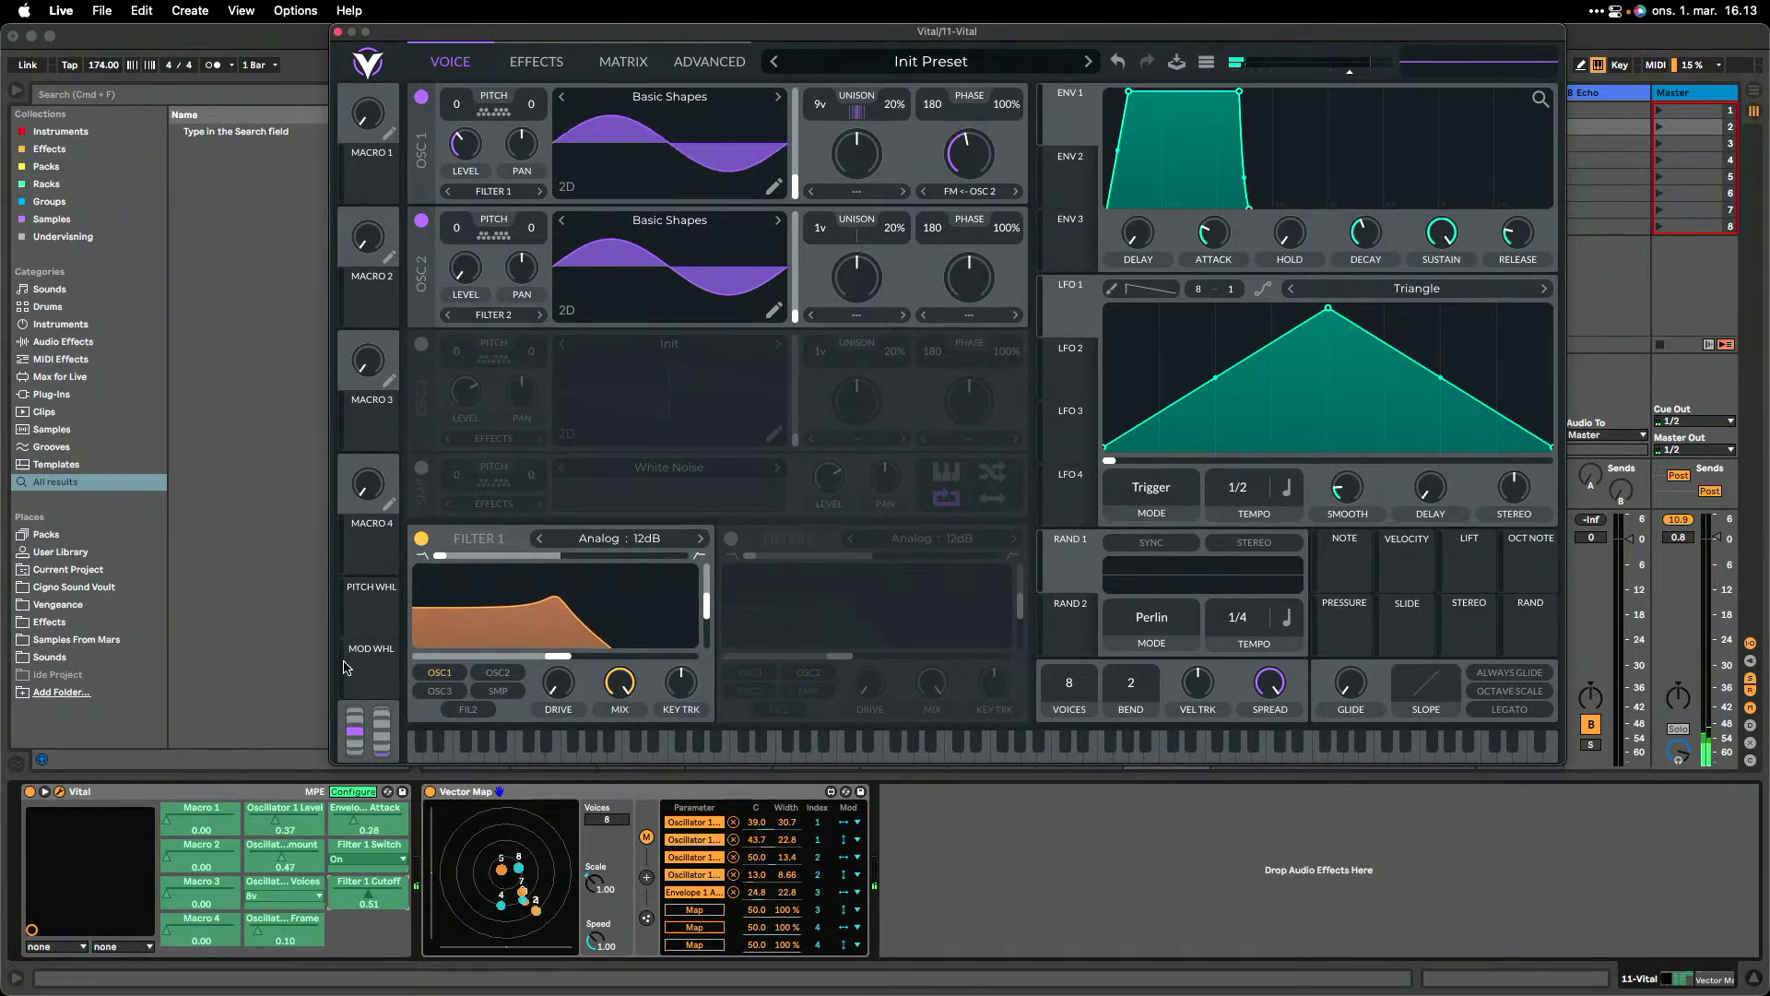
left_click(352, 794)
left_click(673, 911)
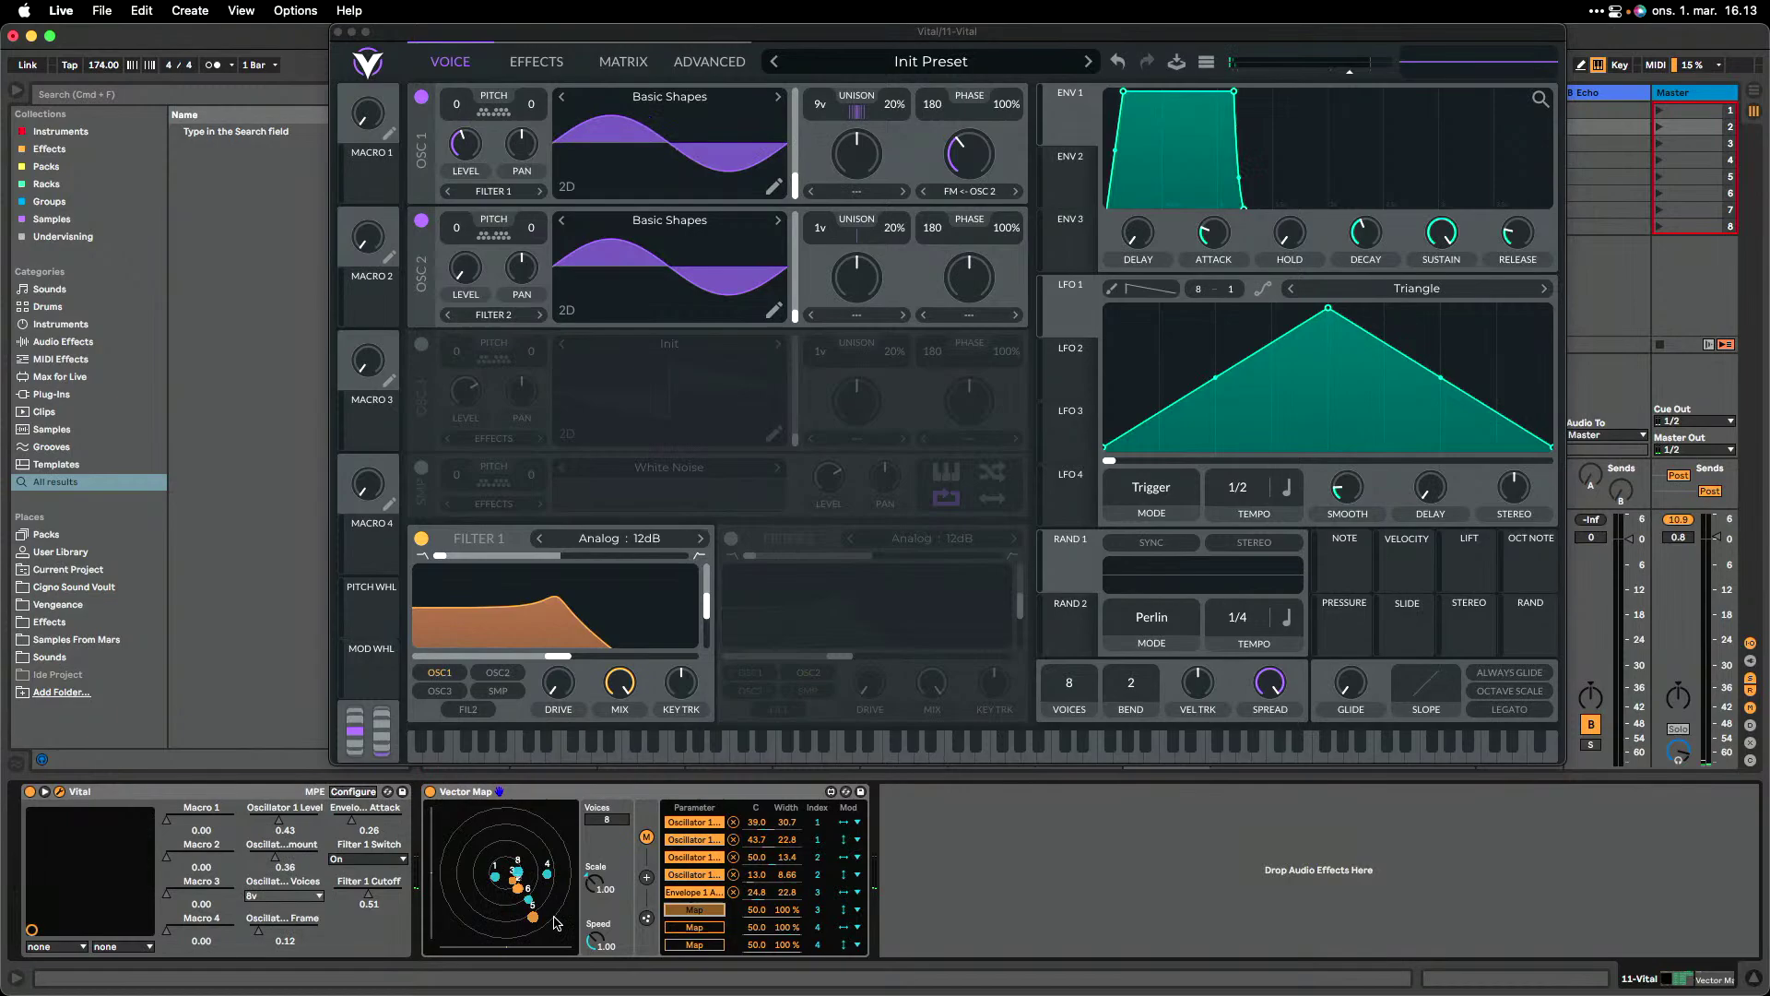
left_click(343, 899)
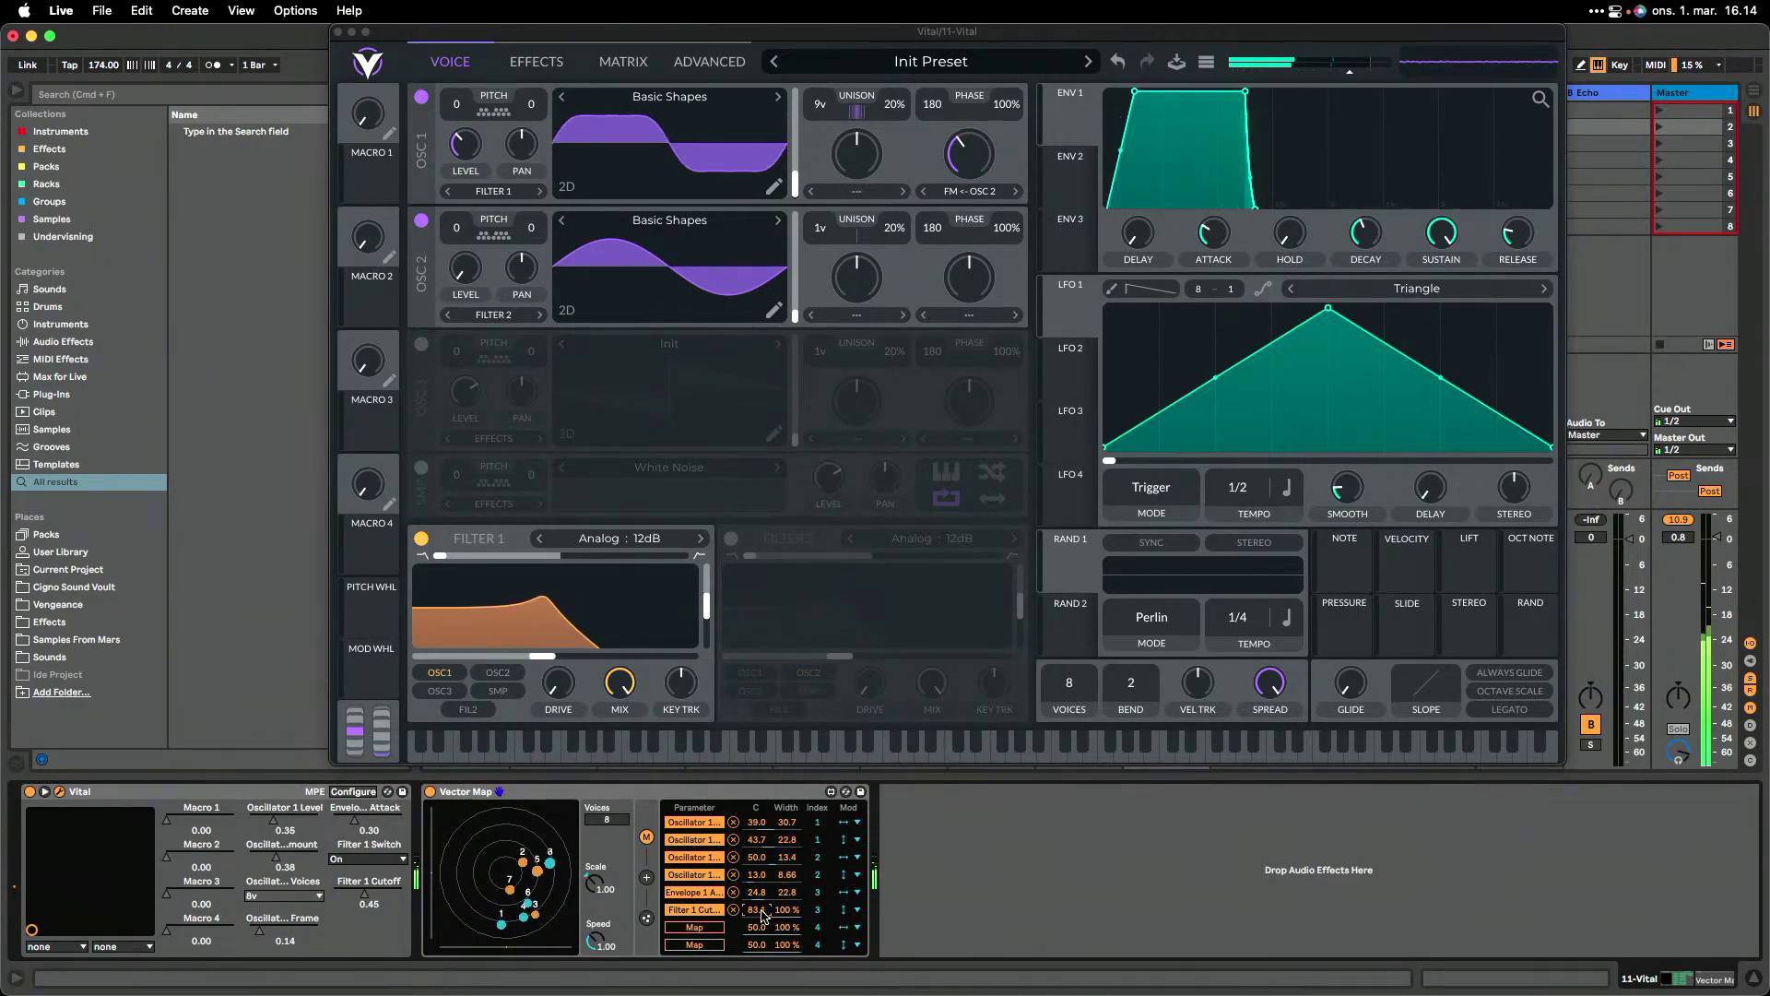
- Enable Vector Map's particle emitter and set its burst to 8
left_click(647, 918)
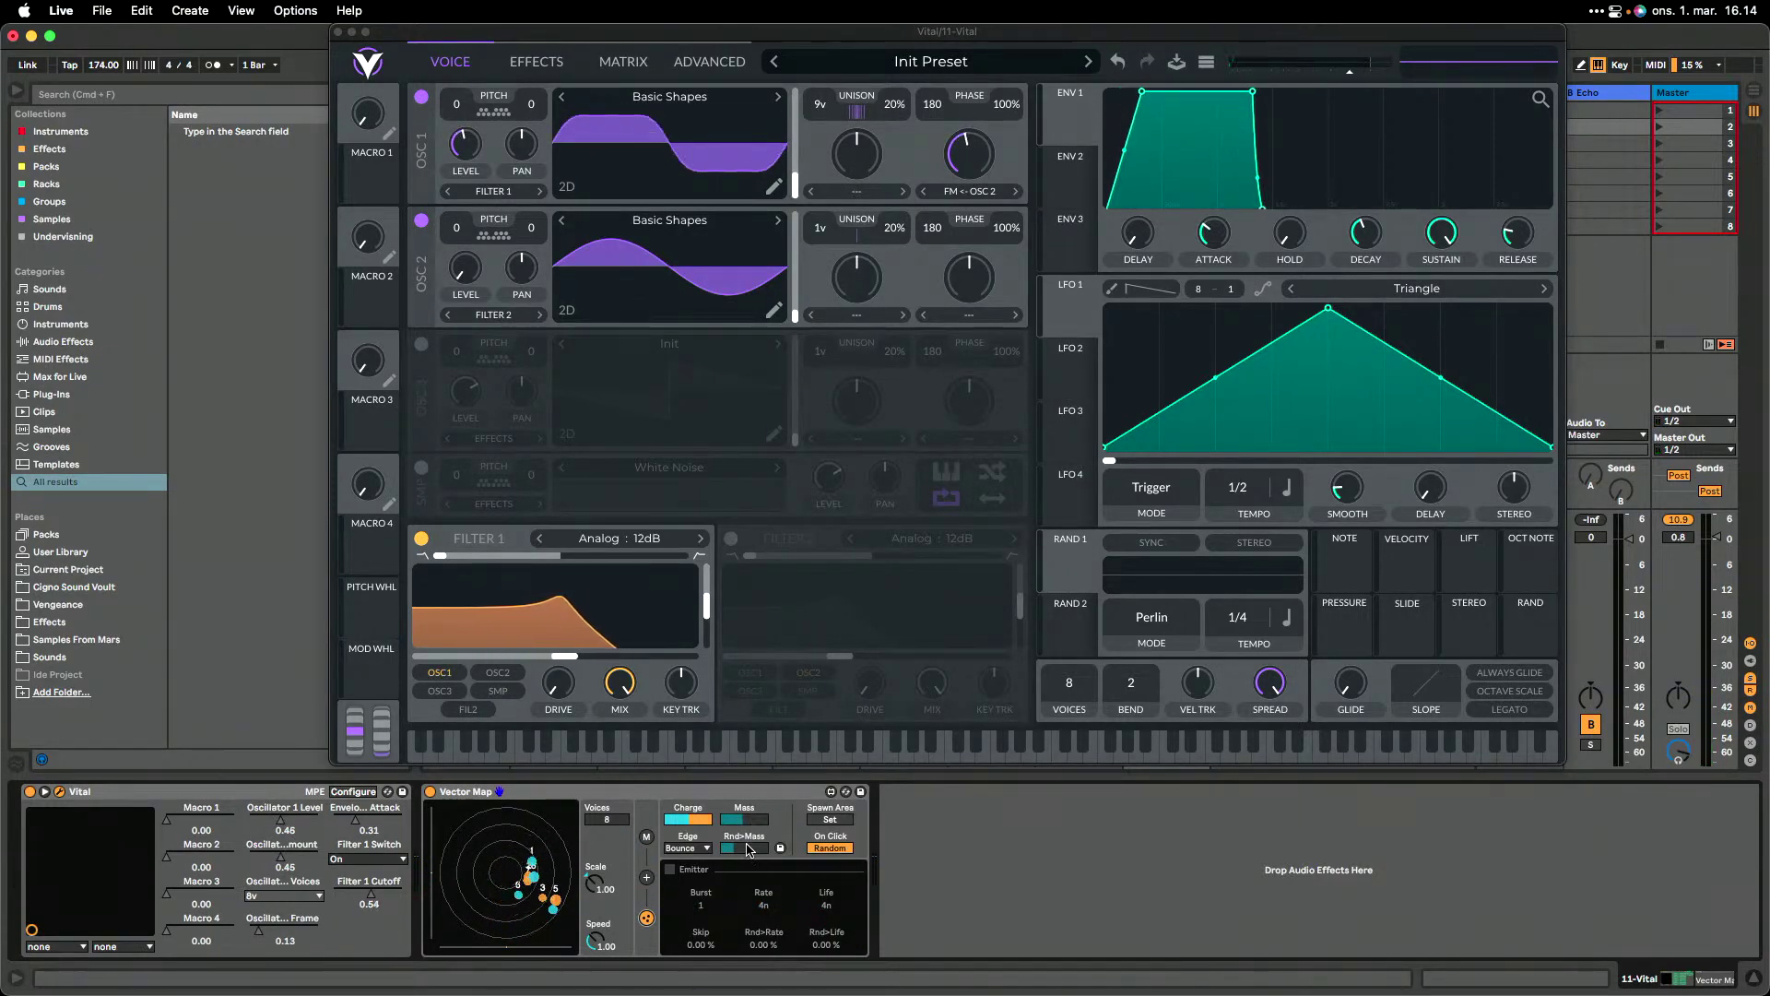
left_click(670, 869)
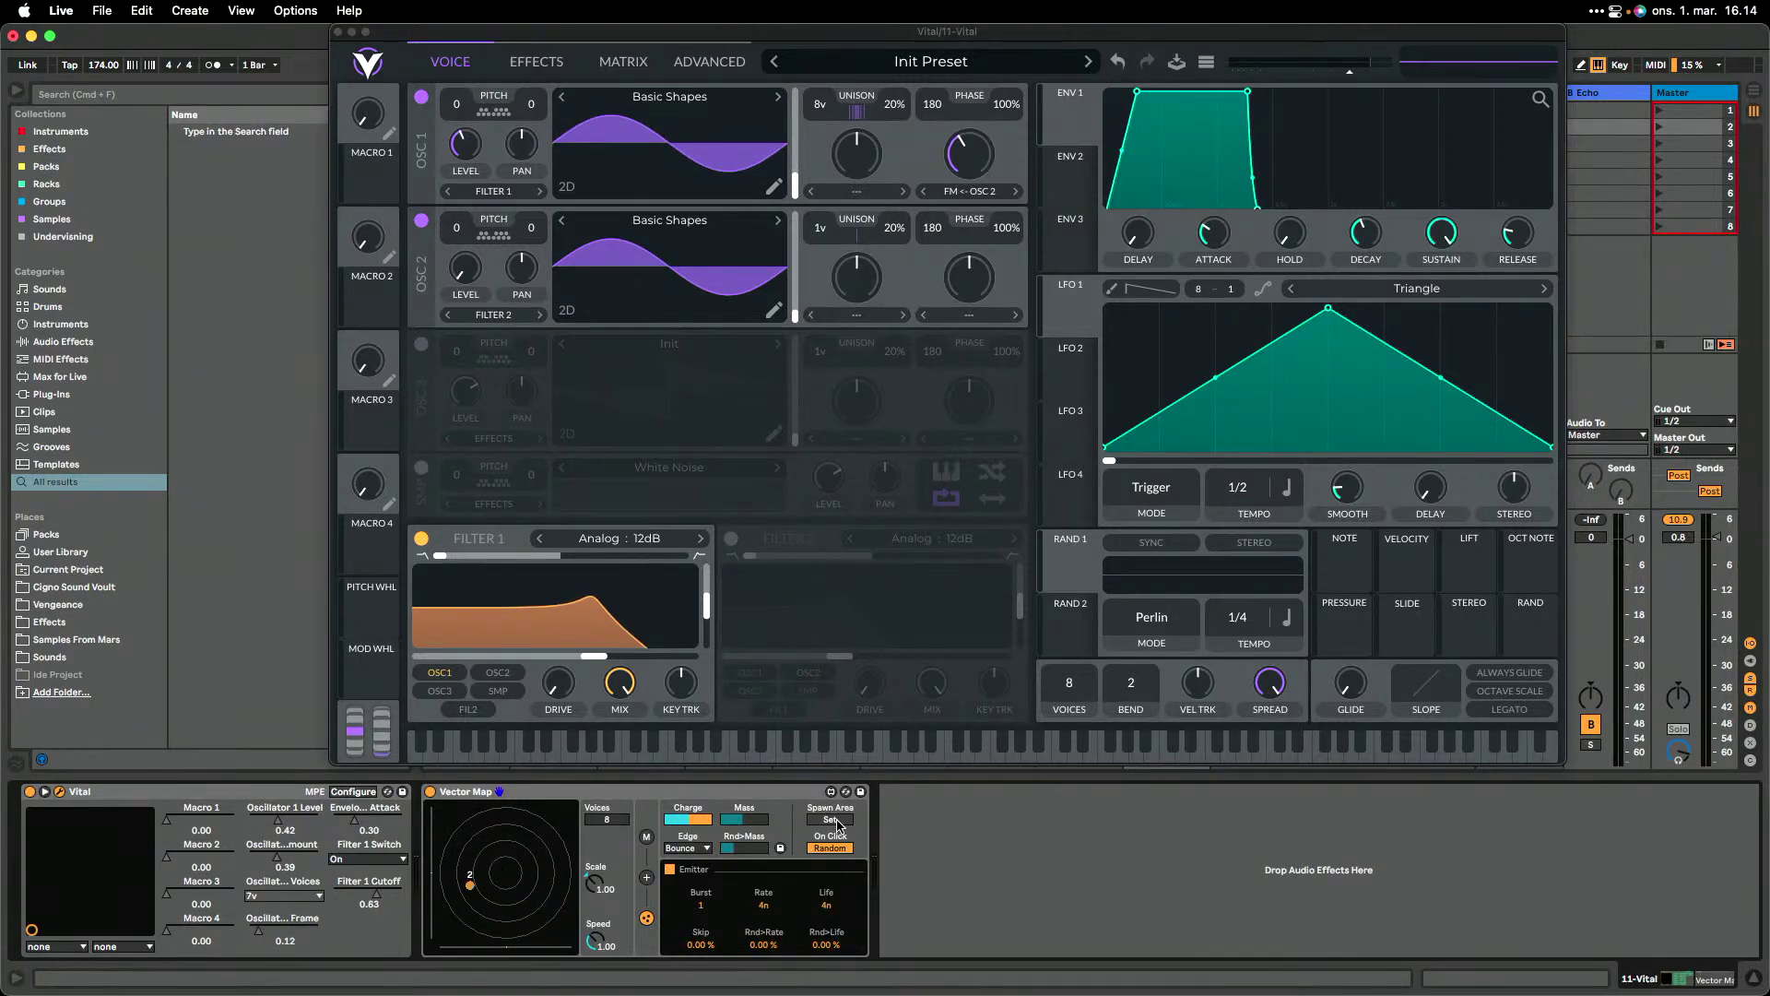
left_click_drag(701, 905, 700, 887)
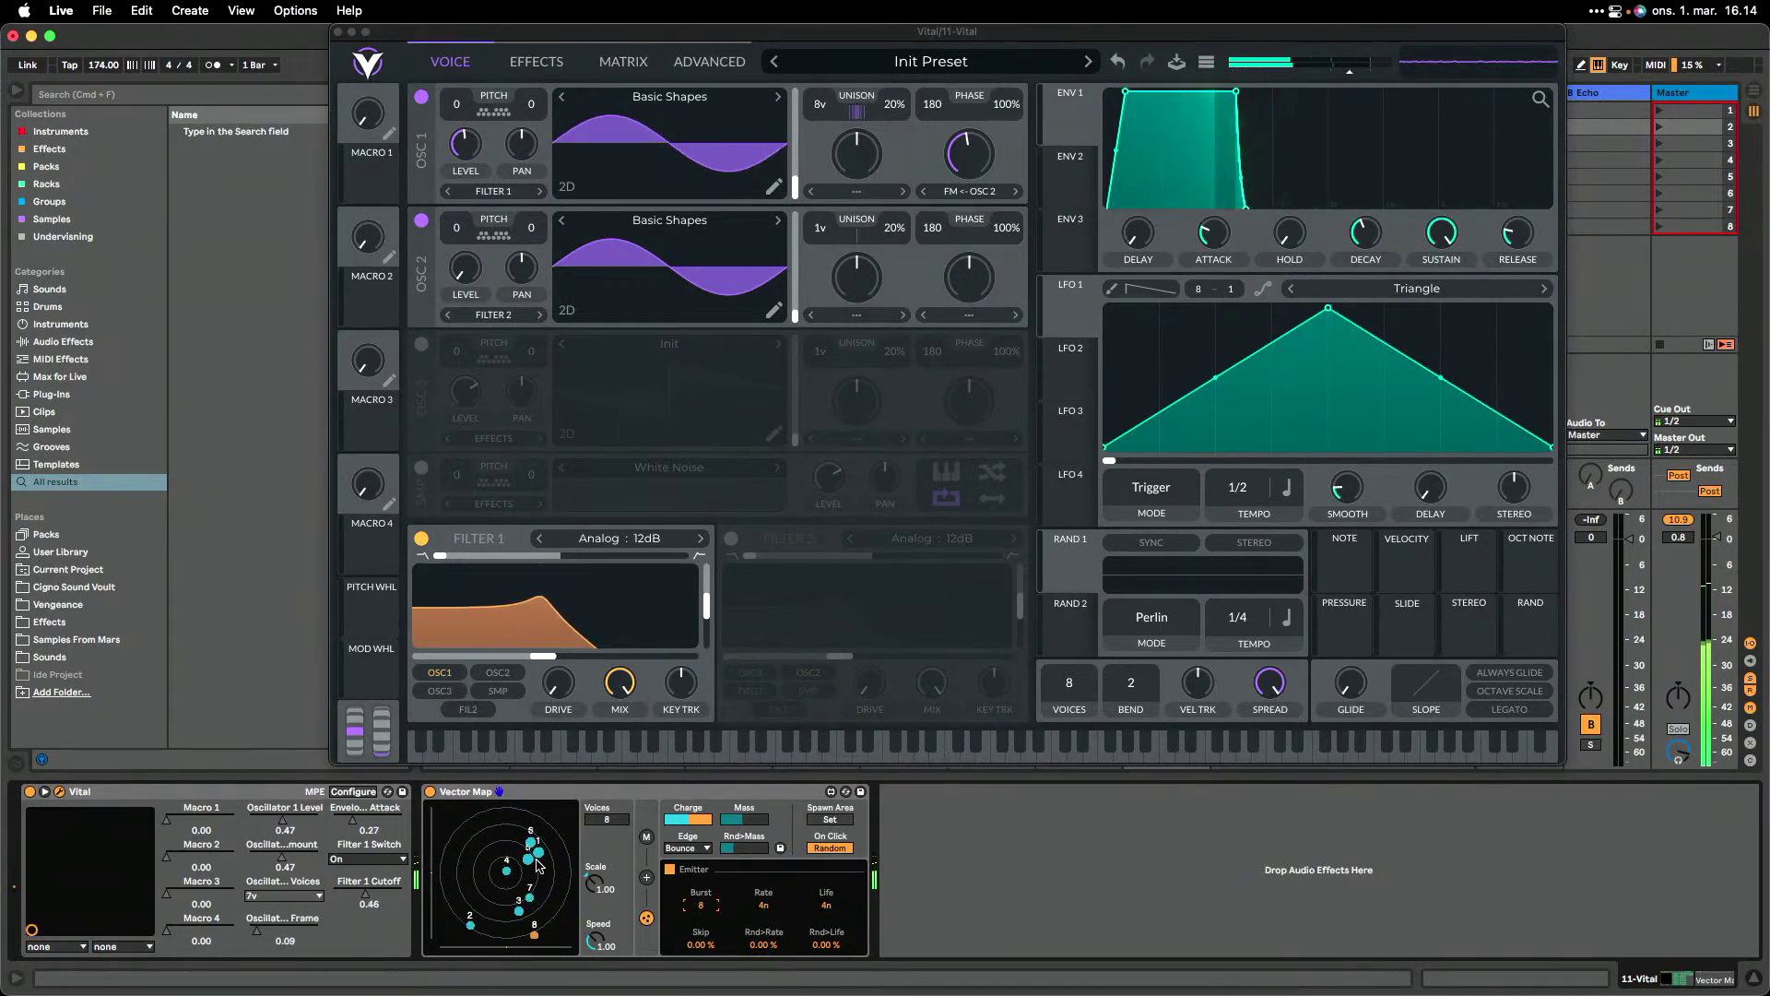
- Close the Vital plug-in window and create an empty MIDI clip in the first slot of the 11 Vital track
left_click(337, 32)
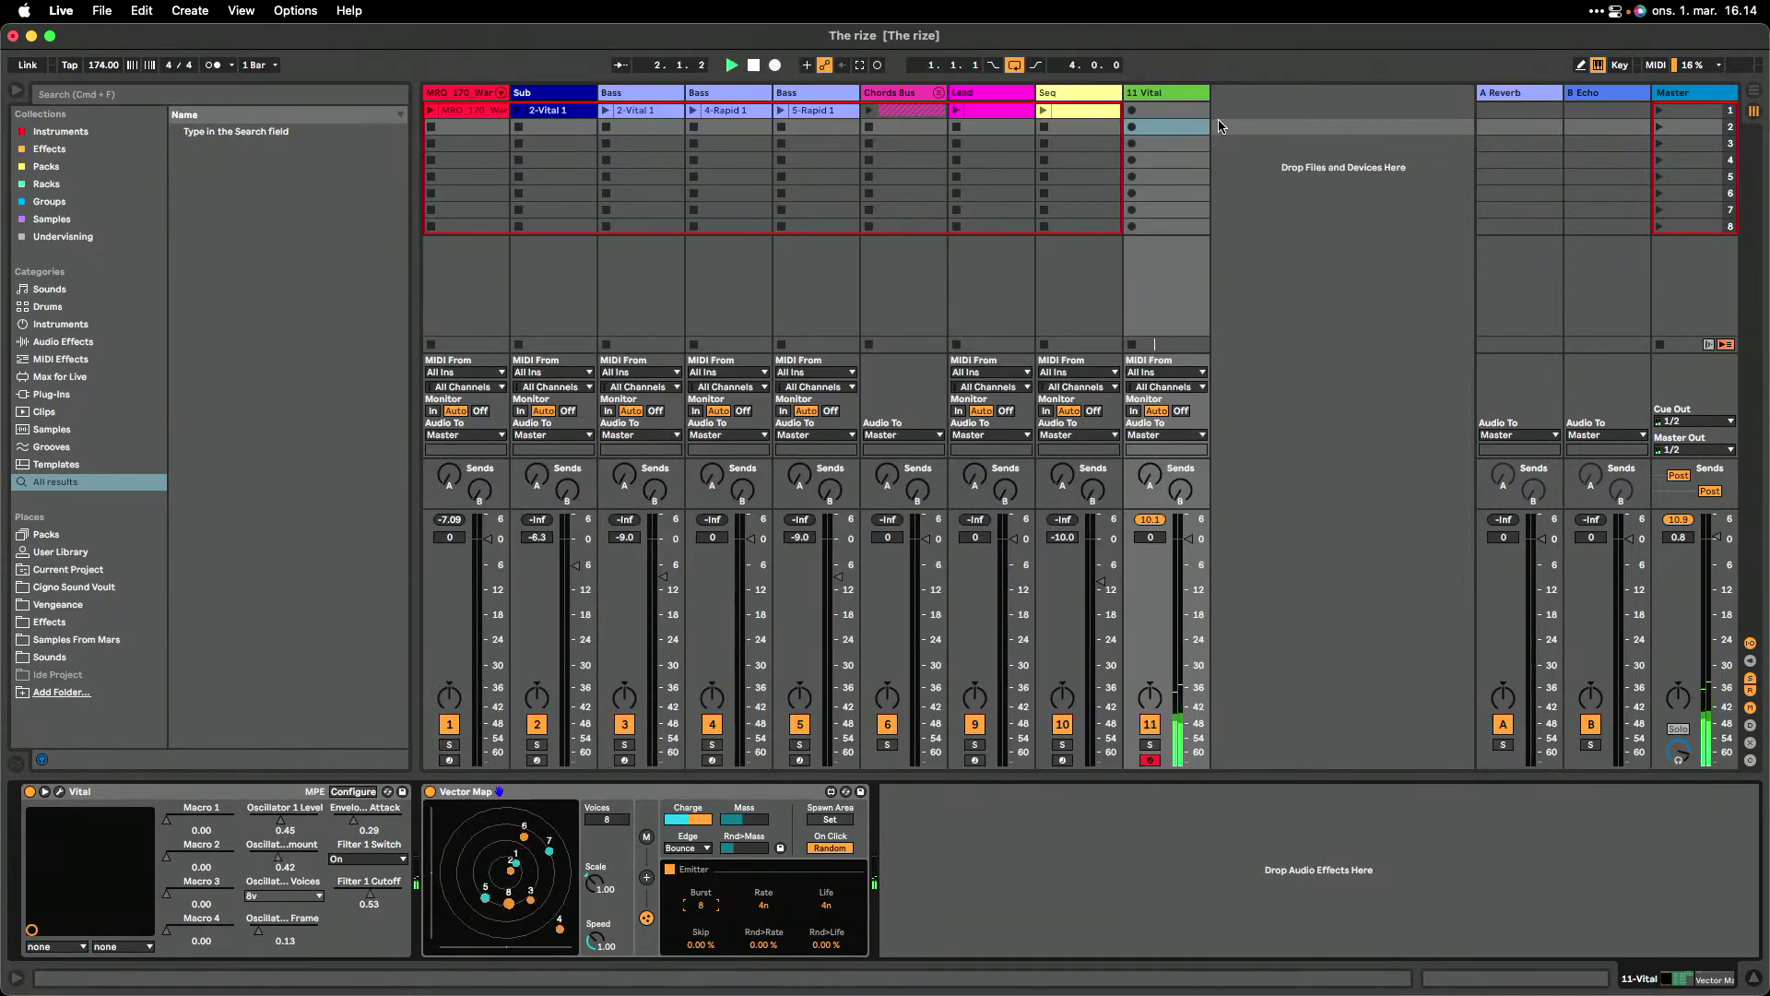
key("super+shift+m")
key("y")
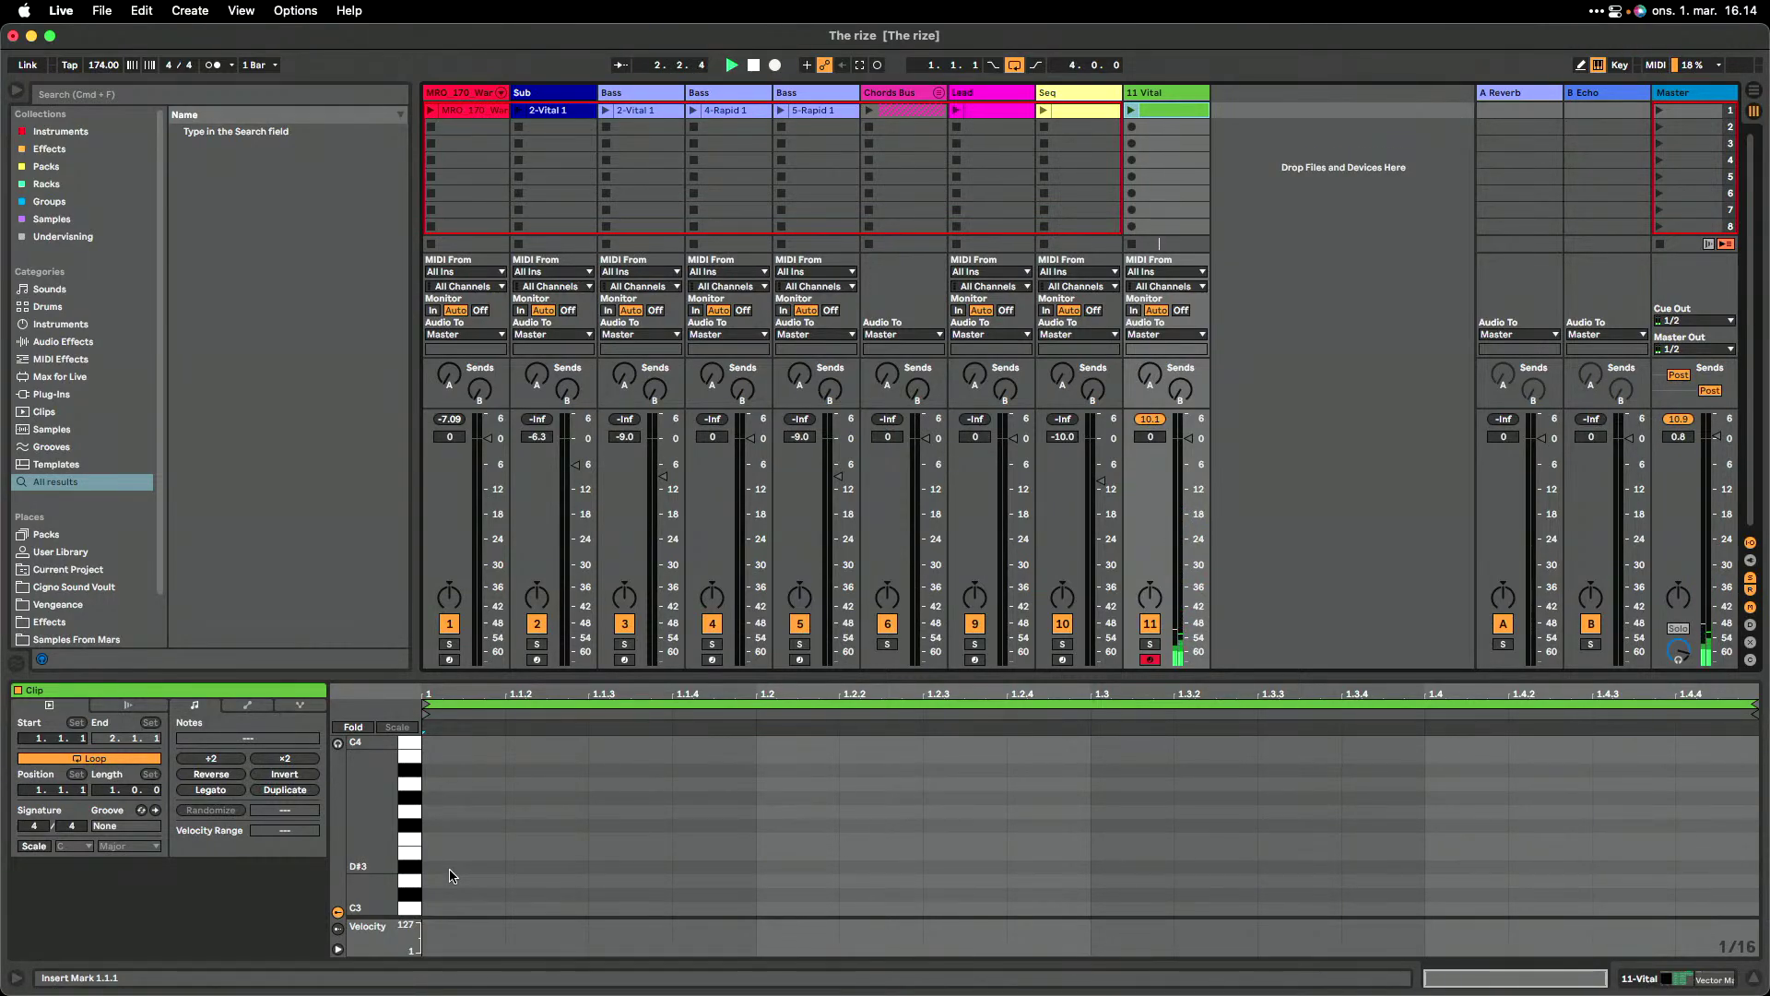
- Lower the computer MIDI keyboard by two octaves and audition bass chord notes such as F1 and C2 on the Vital track
key("a")
key("f")
key("y")
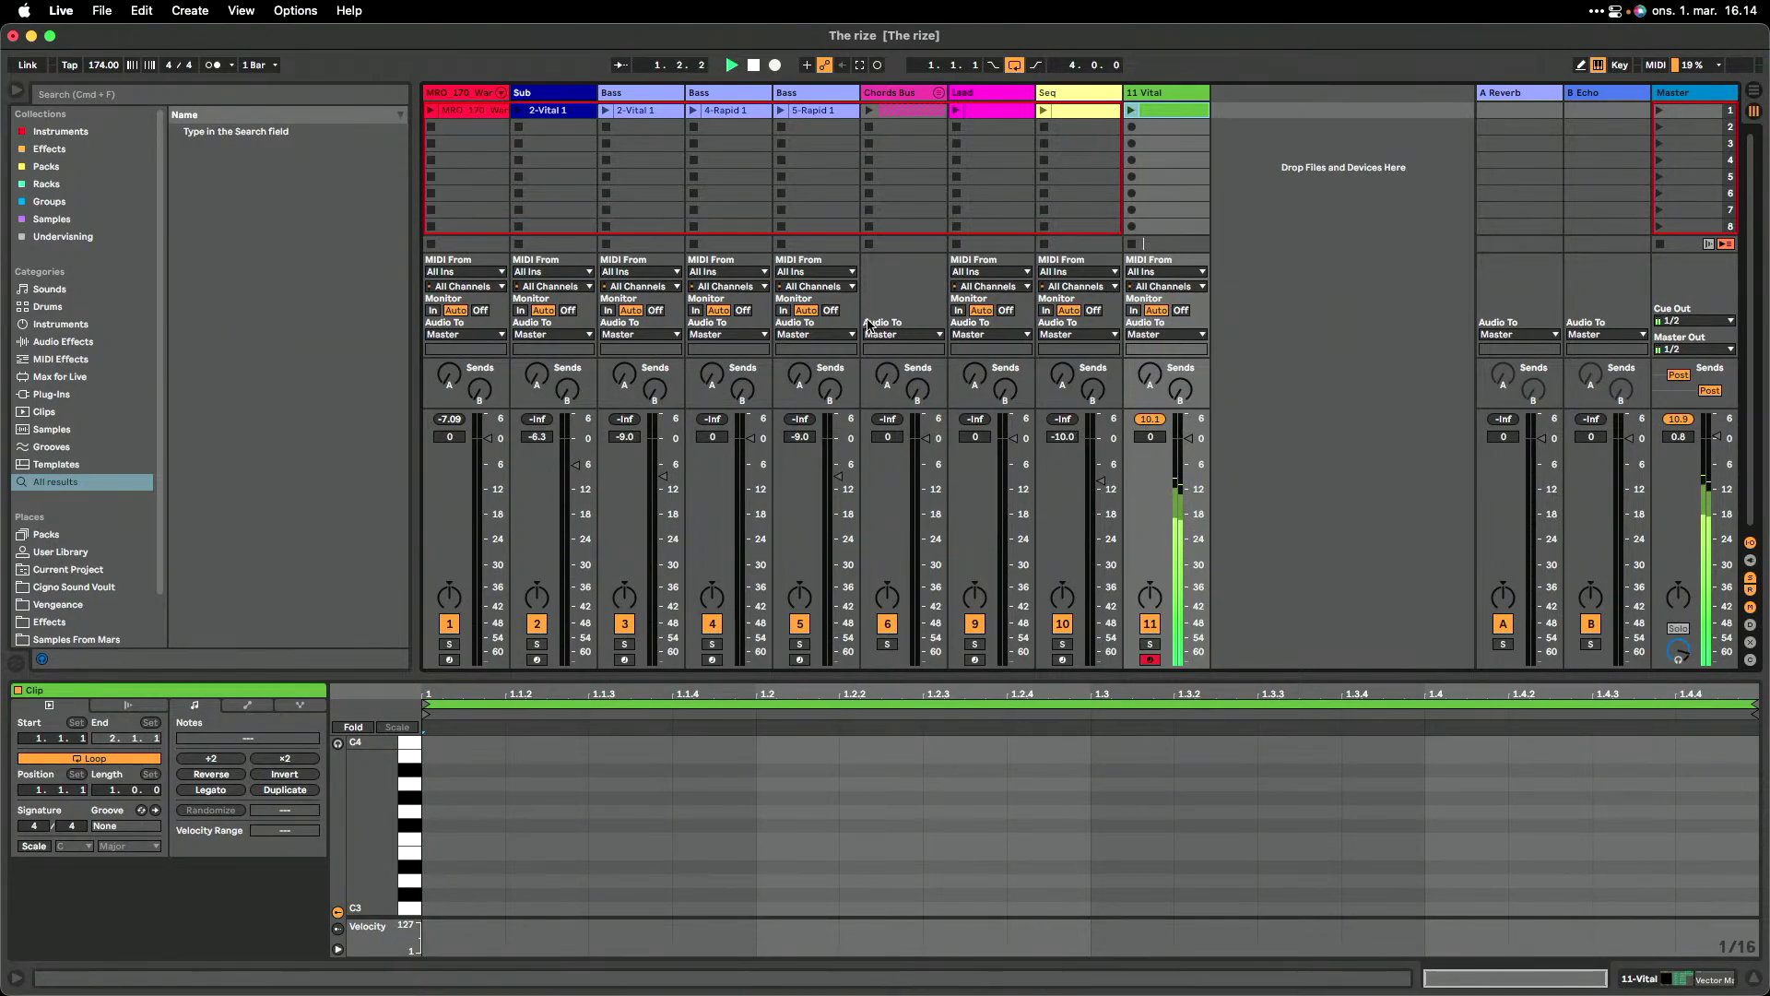
key("z")
key("z")
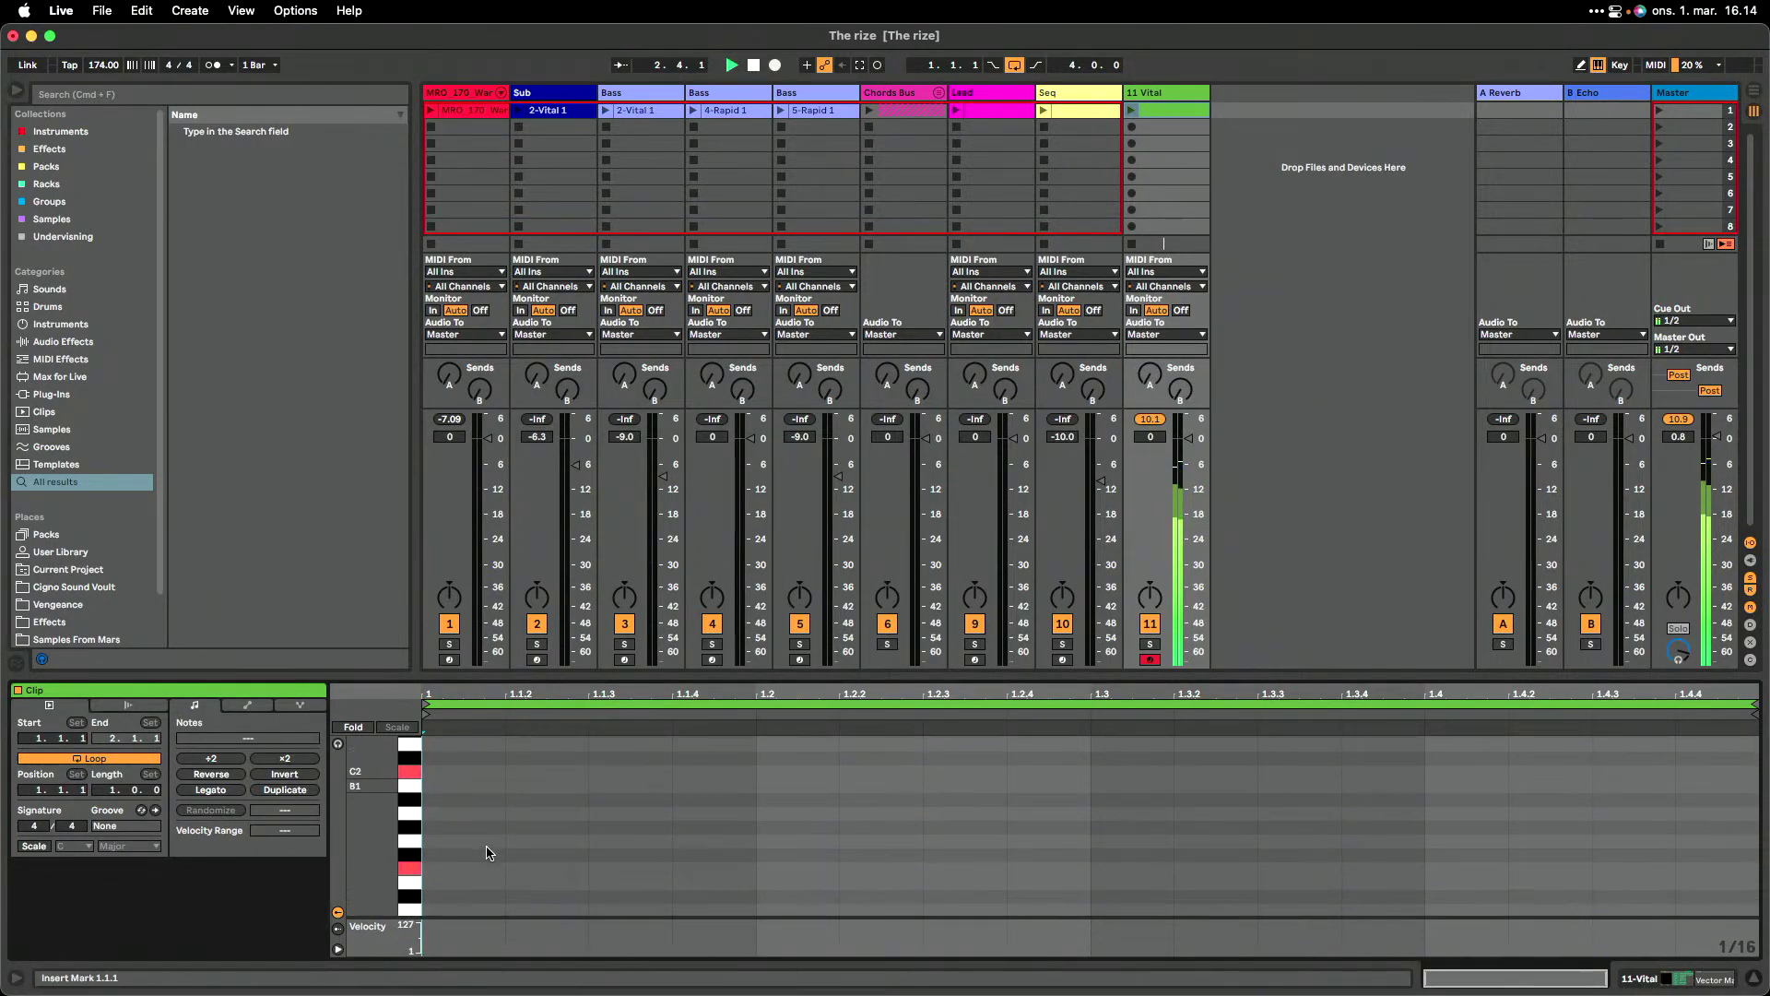
key("f")
key("k")
- Enter sixteenth notes F1, C2, F2 and G#2 at the clip's start and fold the note editor to the used pitches
double_click(464, 860)
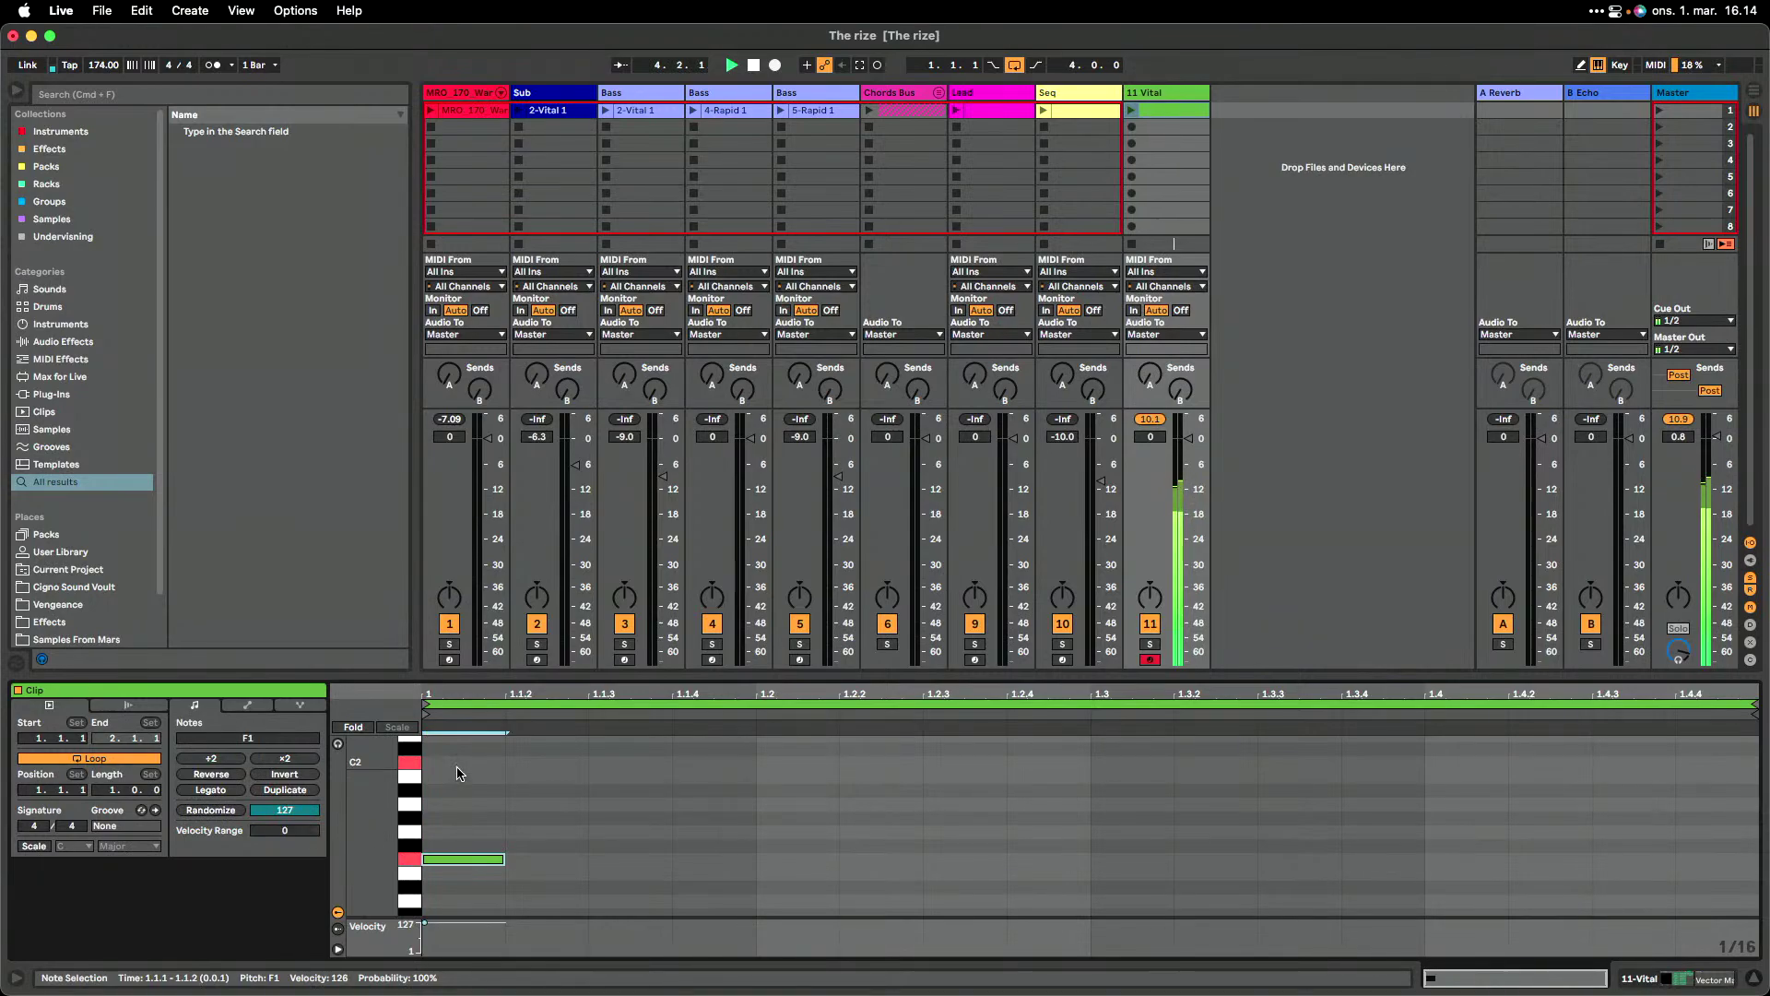
key("k")
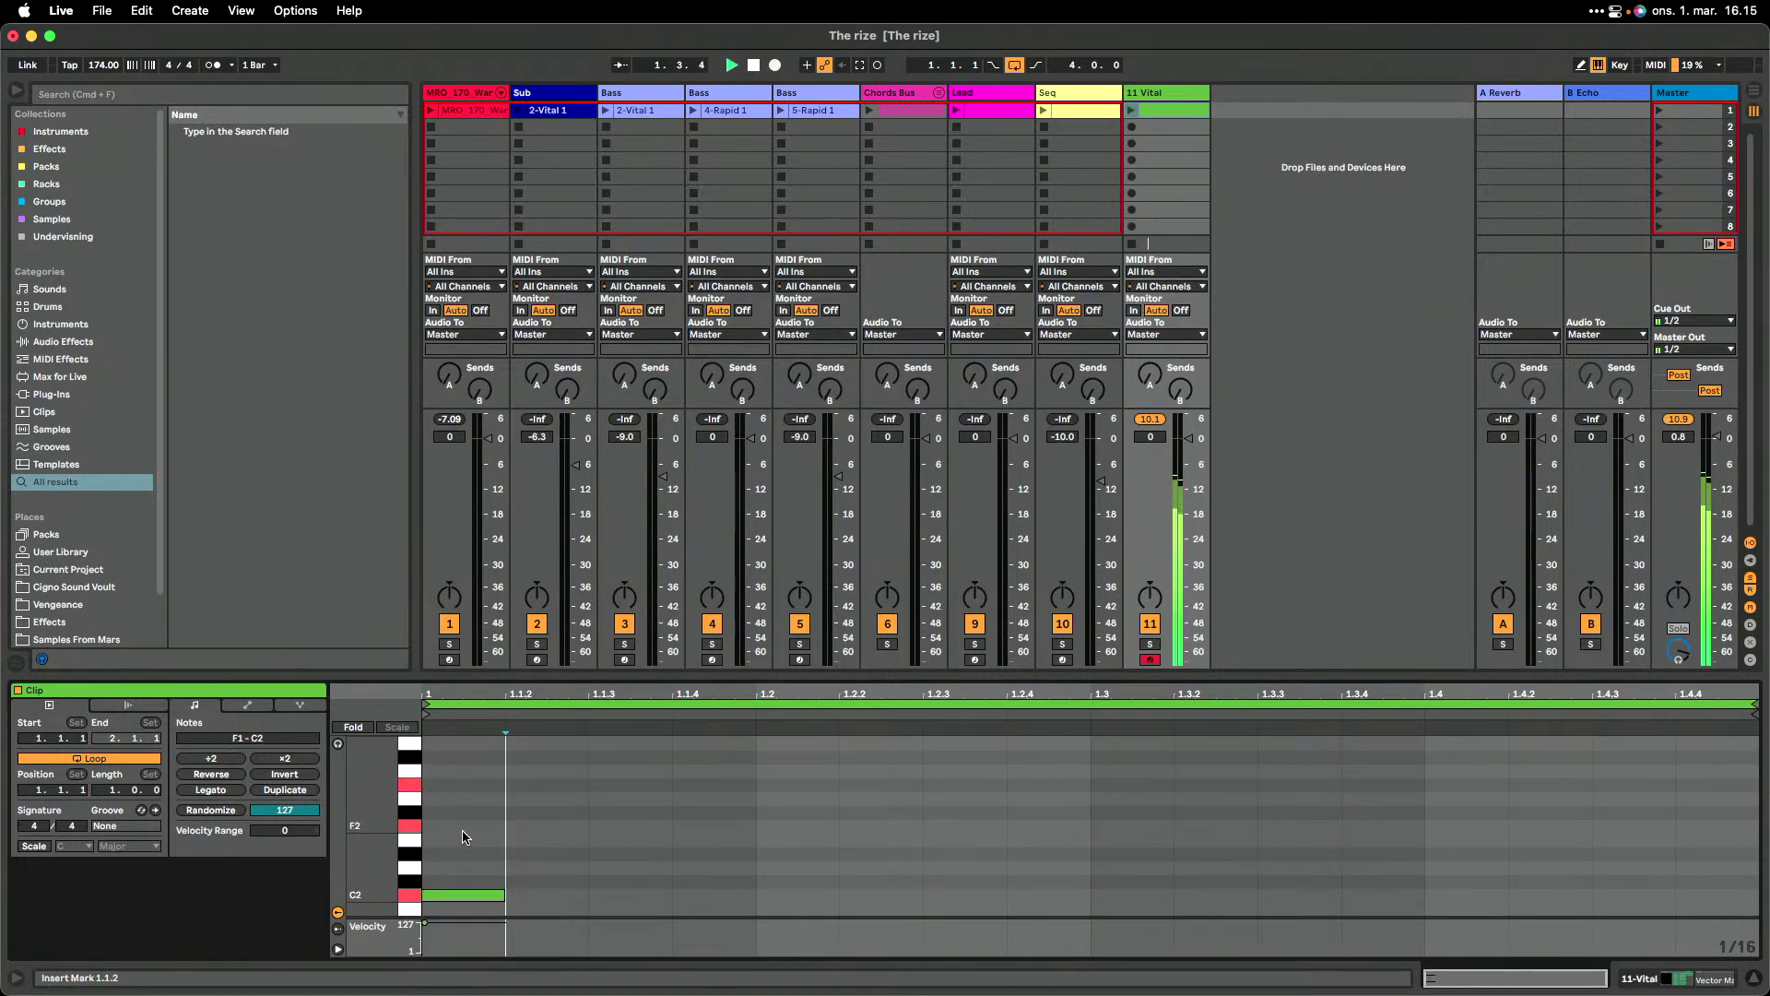
double_click(464, 826)
double_click(463, 784)
left_click(393, 728)
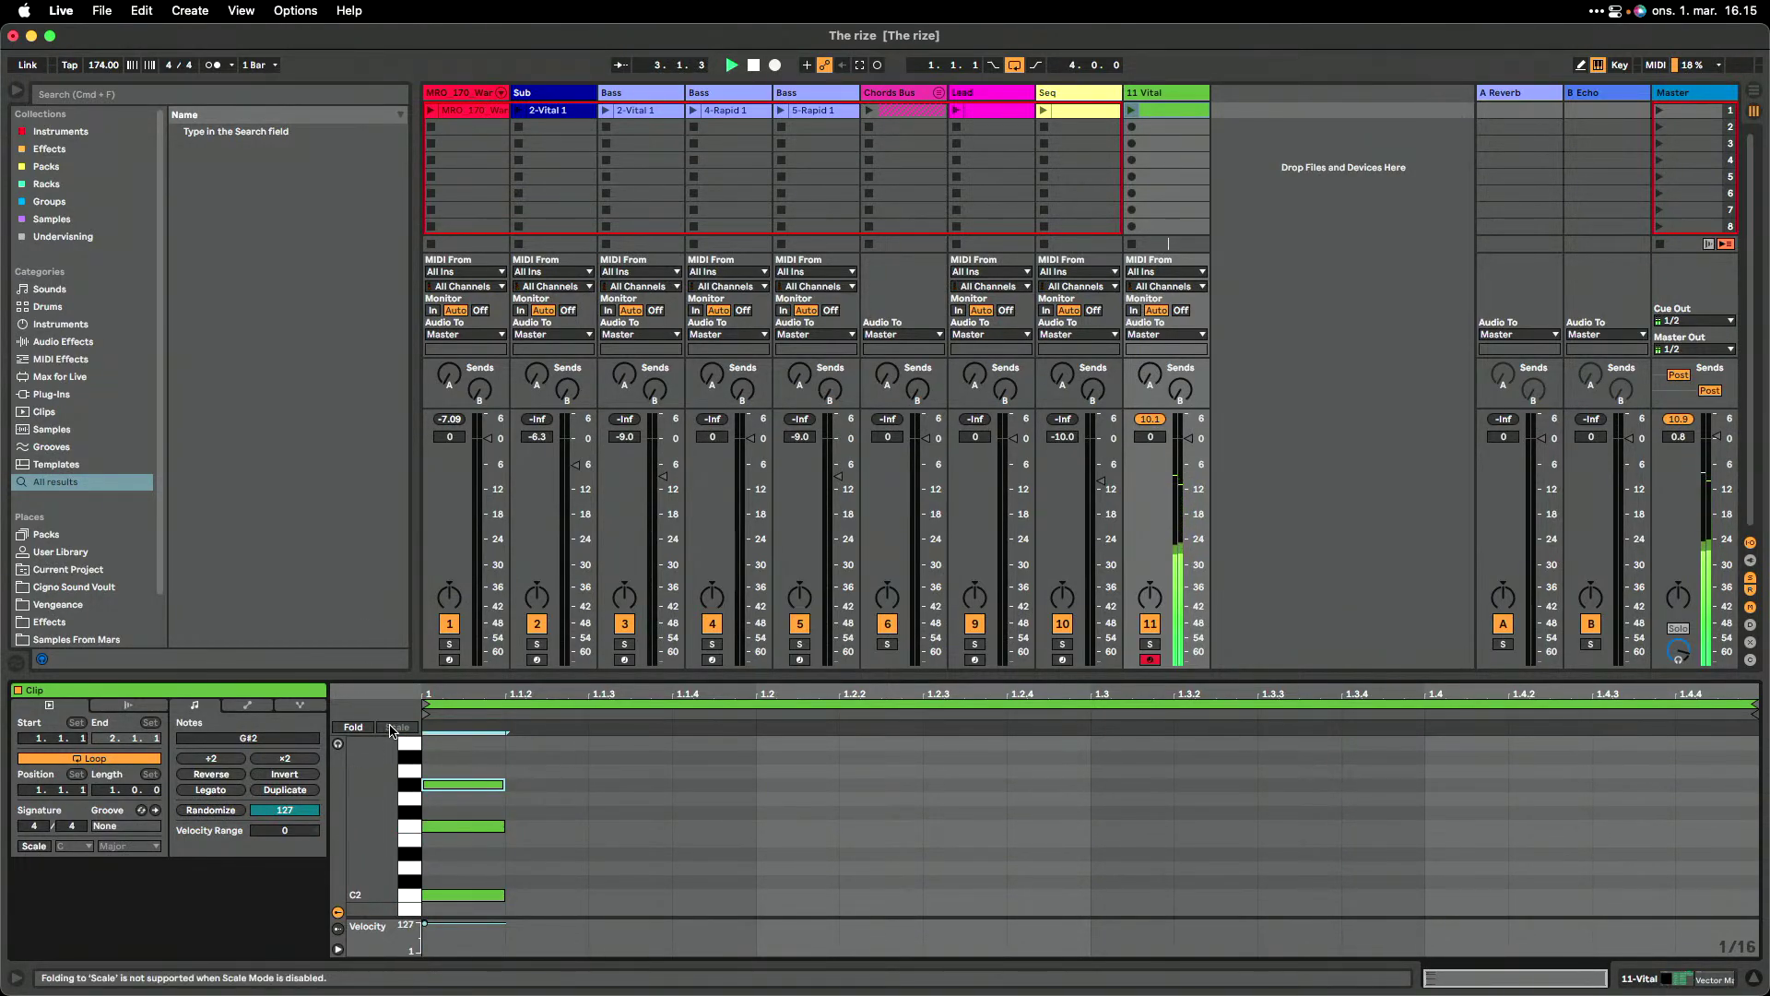
left_click(353, 728)
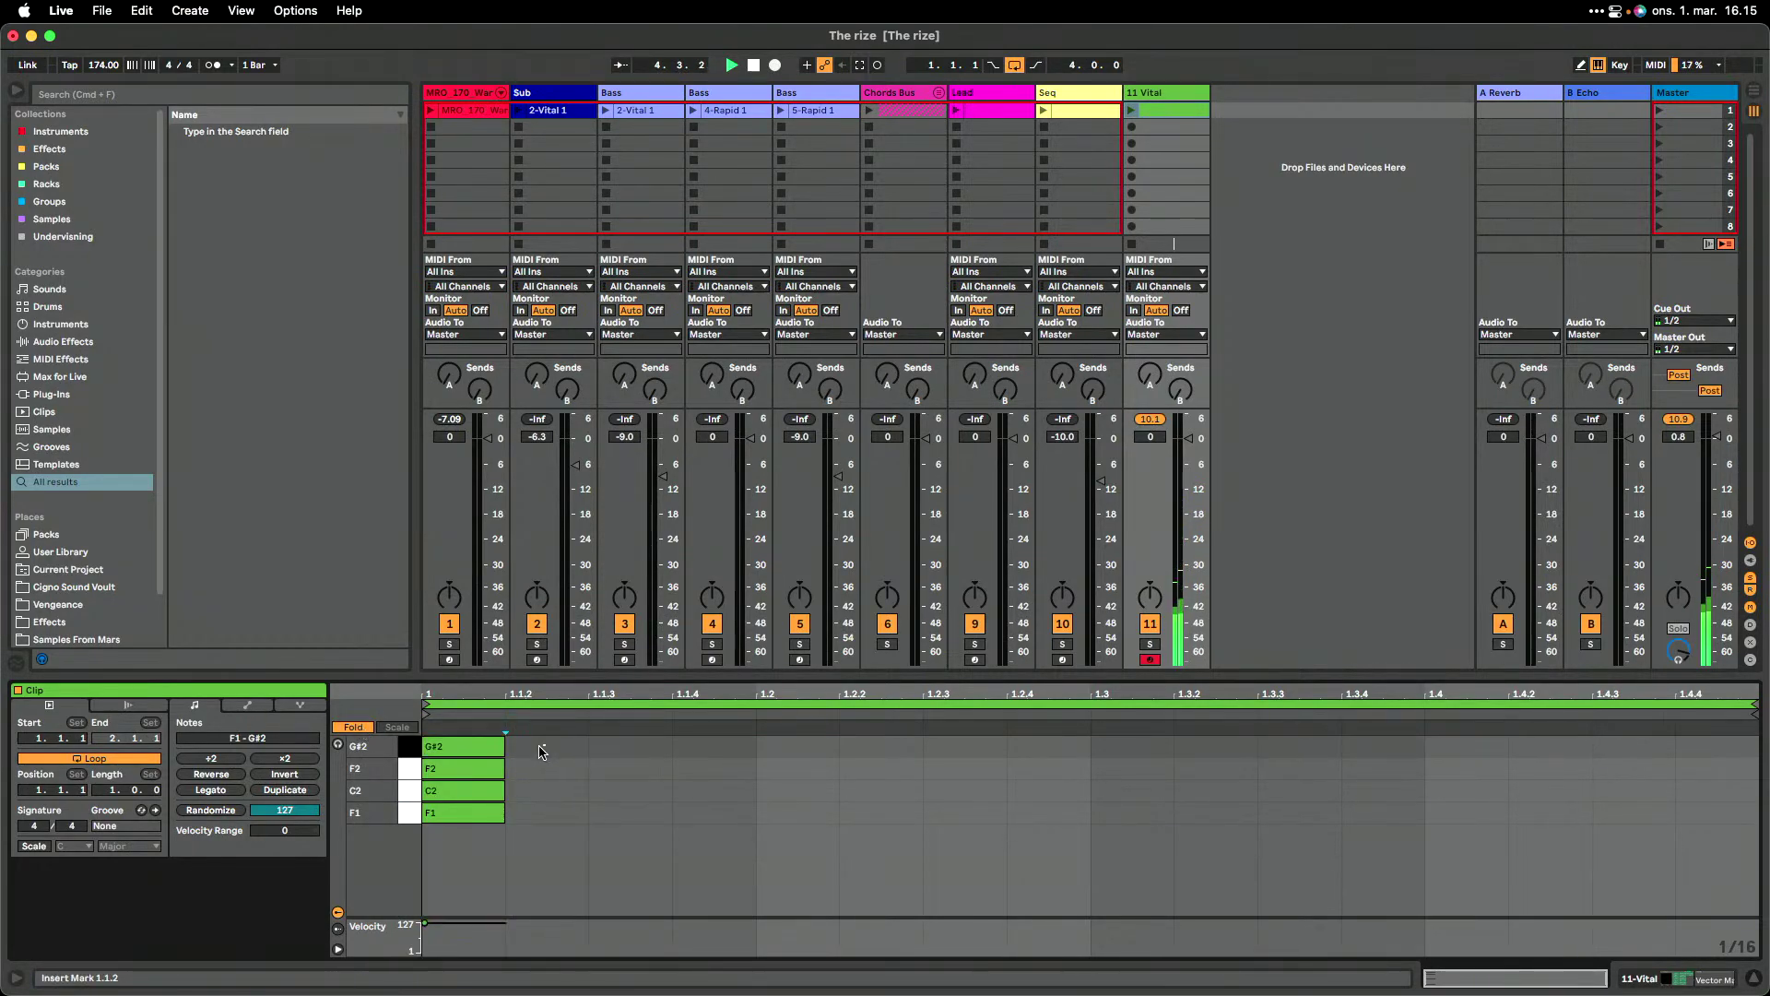
- Make the four-note chord two sixteenths long starting at 1.1.4, and duplicate it with the copy at 1.3.2
left_click_drag(546, 745, 470, 842)
mouse_move(463, 754)
left_mouse_down()
mouse_move(716, 752)
mouse_move(737, 839)
mouse_move(872, 811)
left_mouse_up()
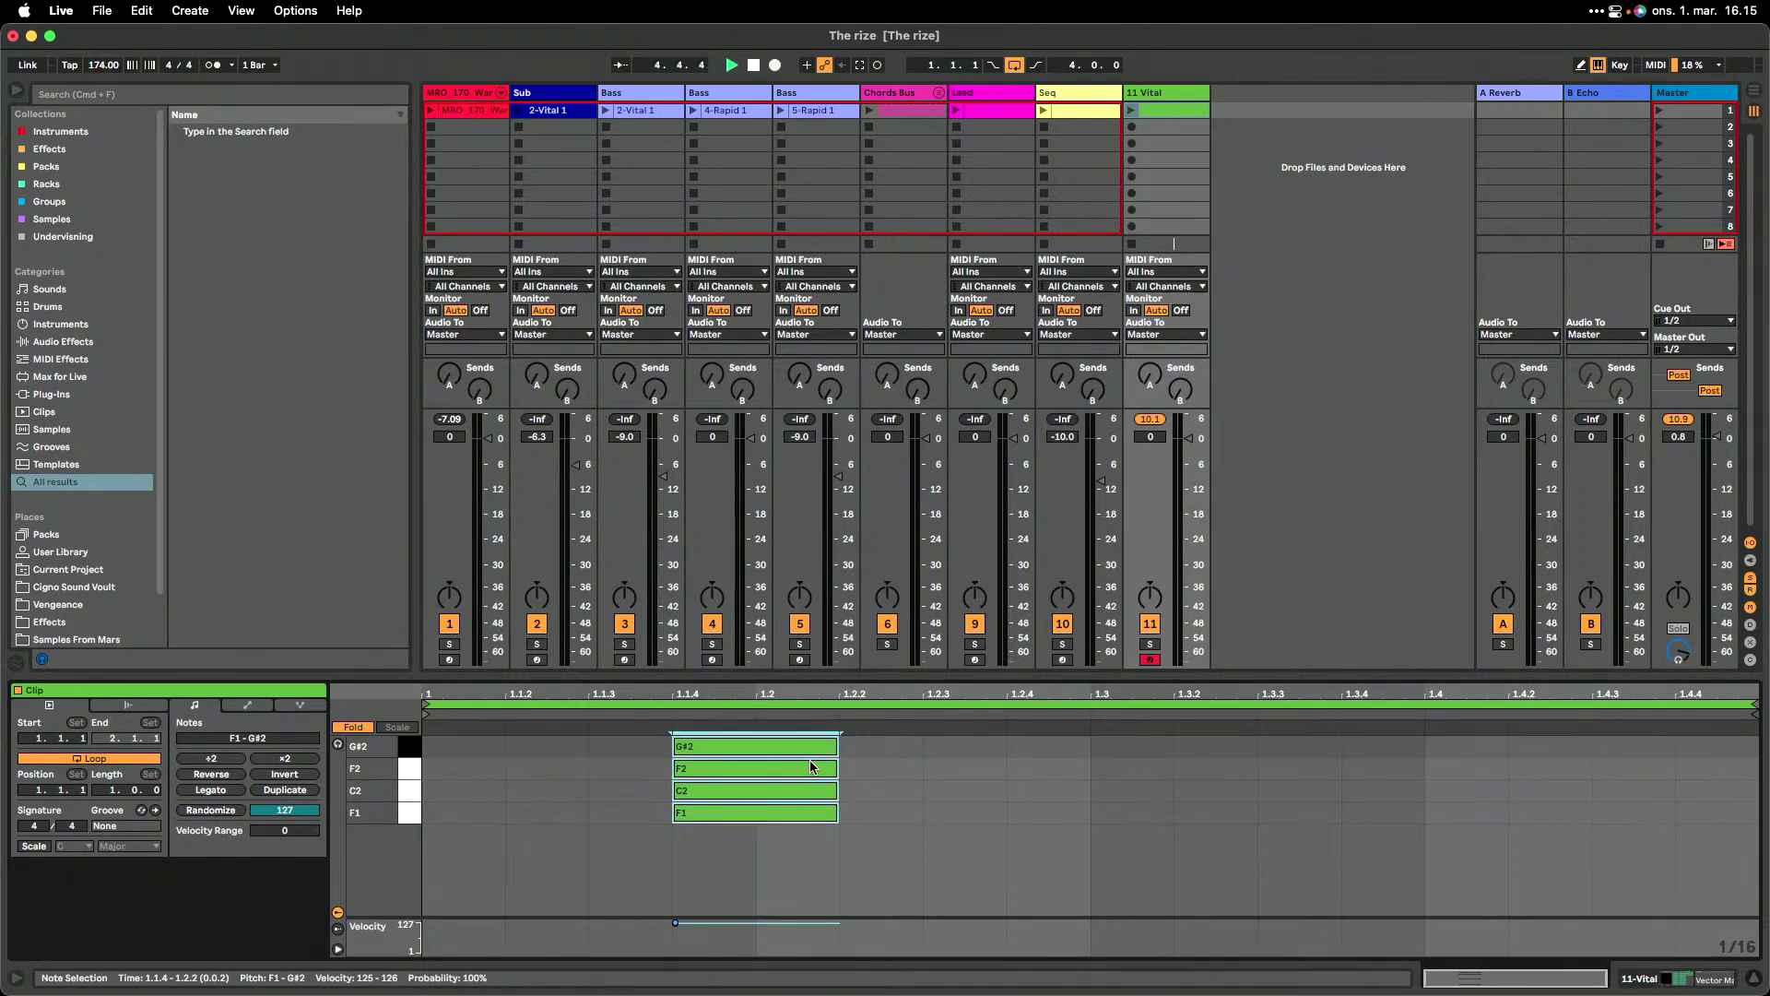
key("super+d")
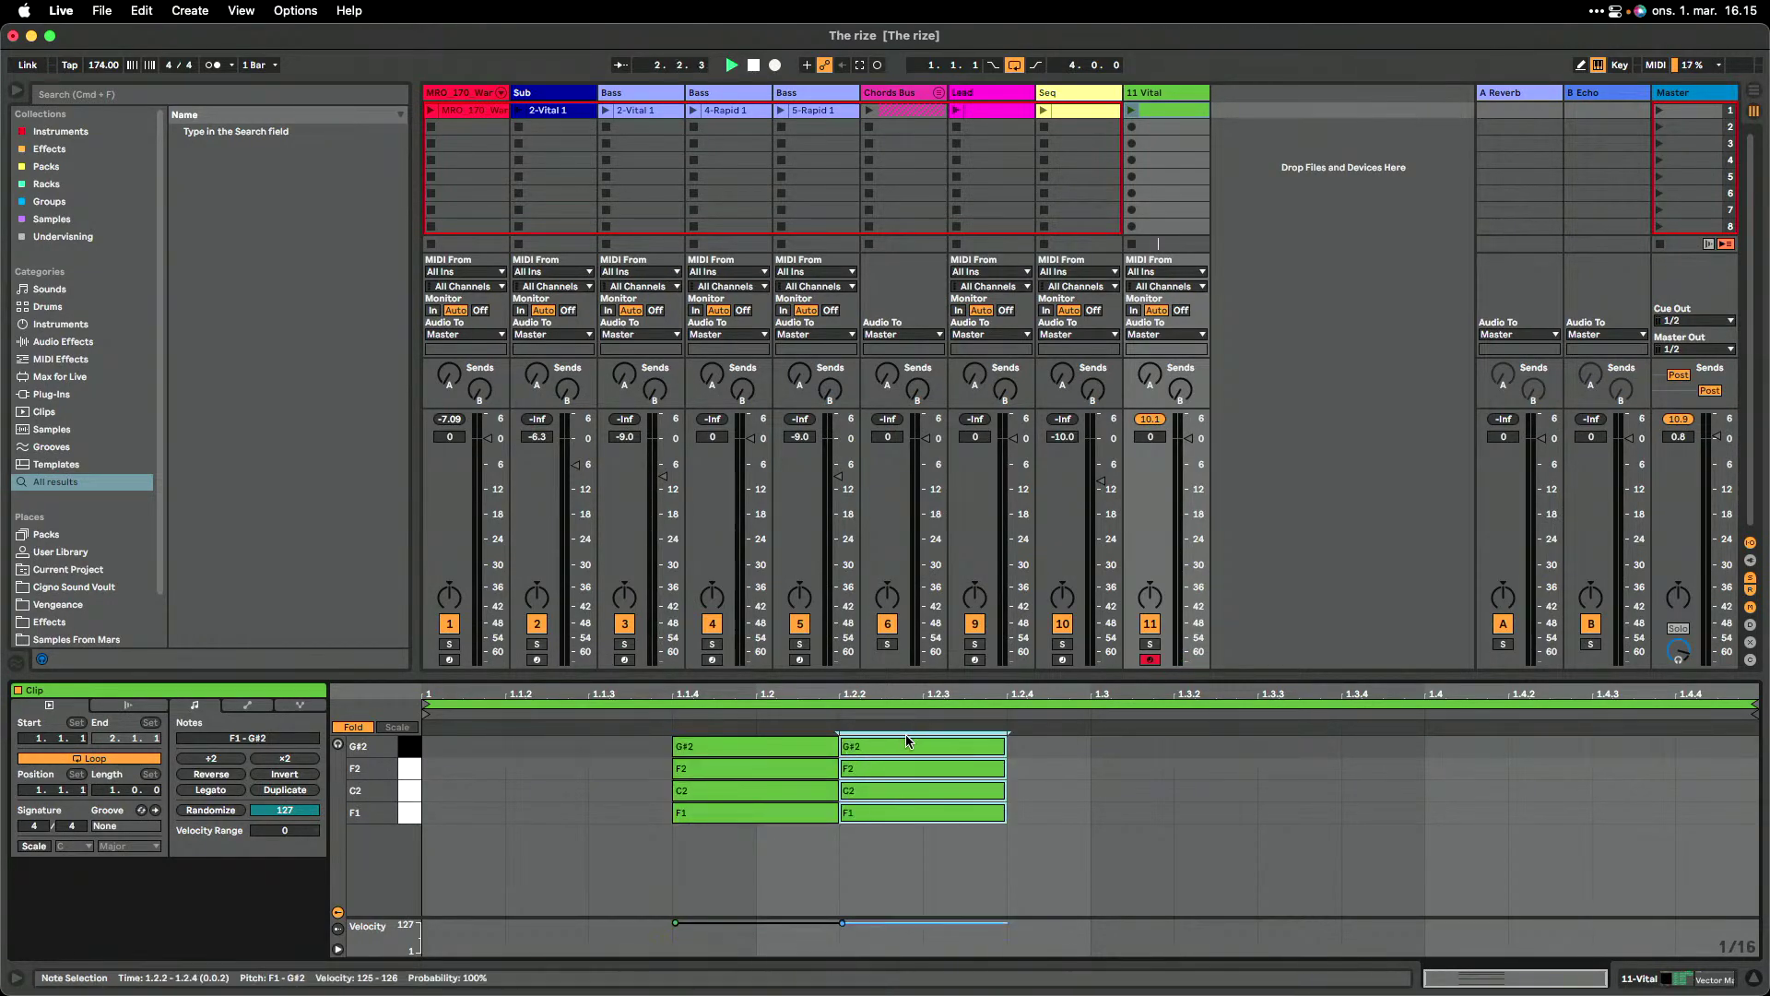
left_click_drag(909, 741, 1284, 765)
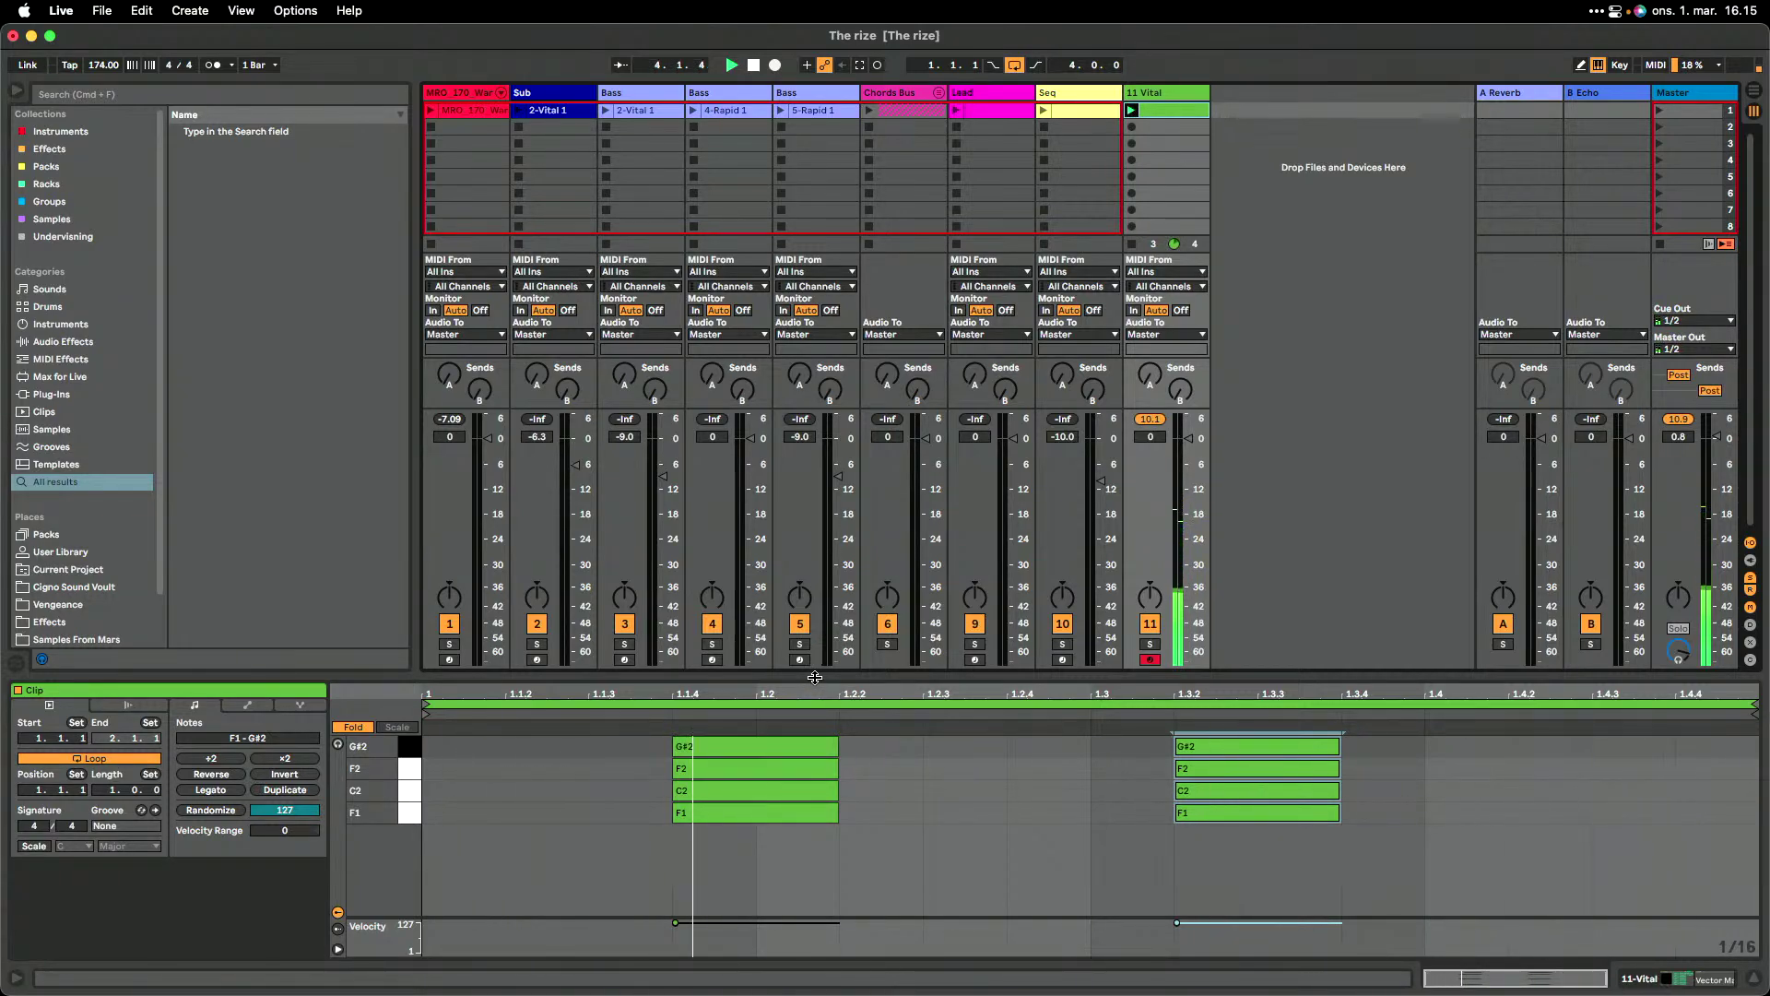
- In Vector Map's mappings, set the centre of slot 4 to 1.97 and of slot 5 to 10.6
left_click(1693, 991)
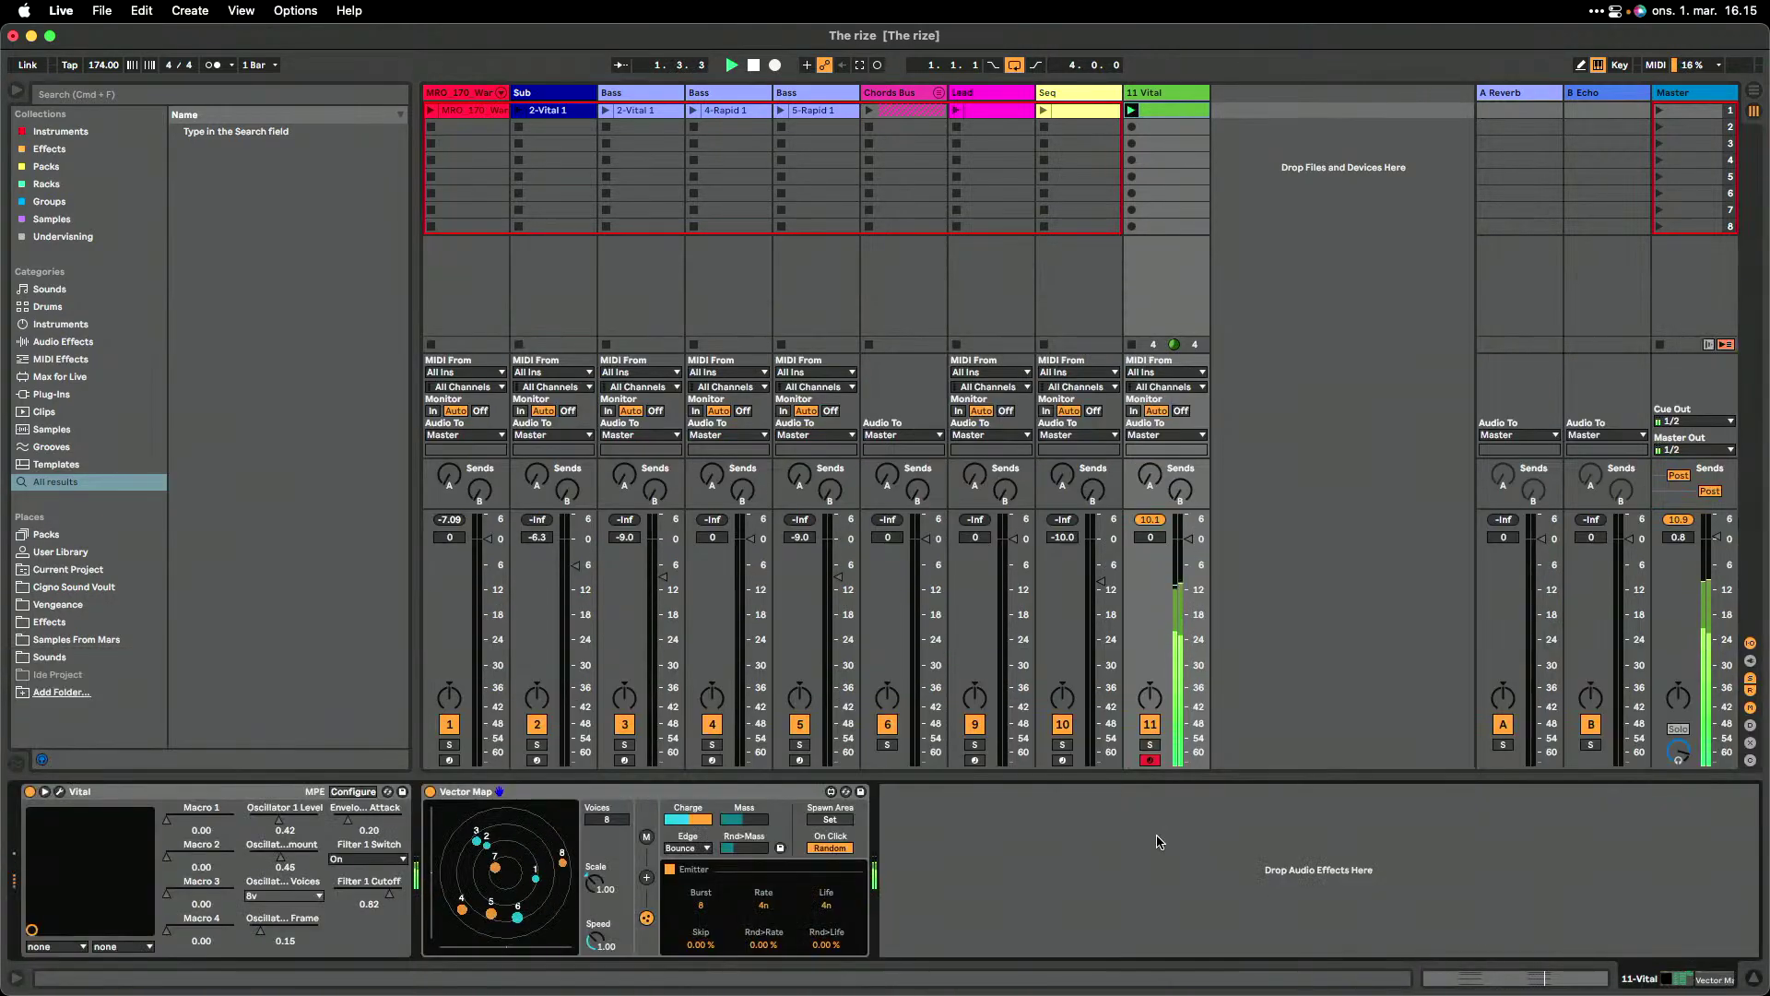
left_click(647, 836)
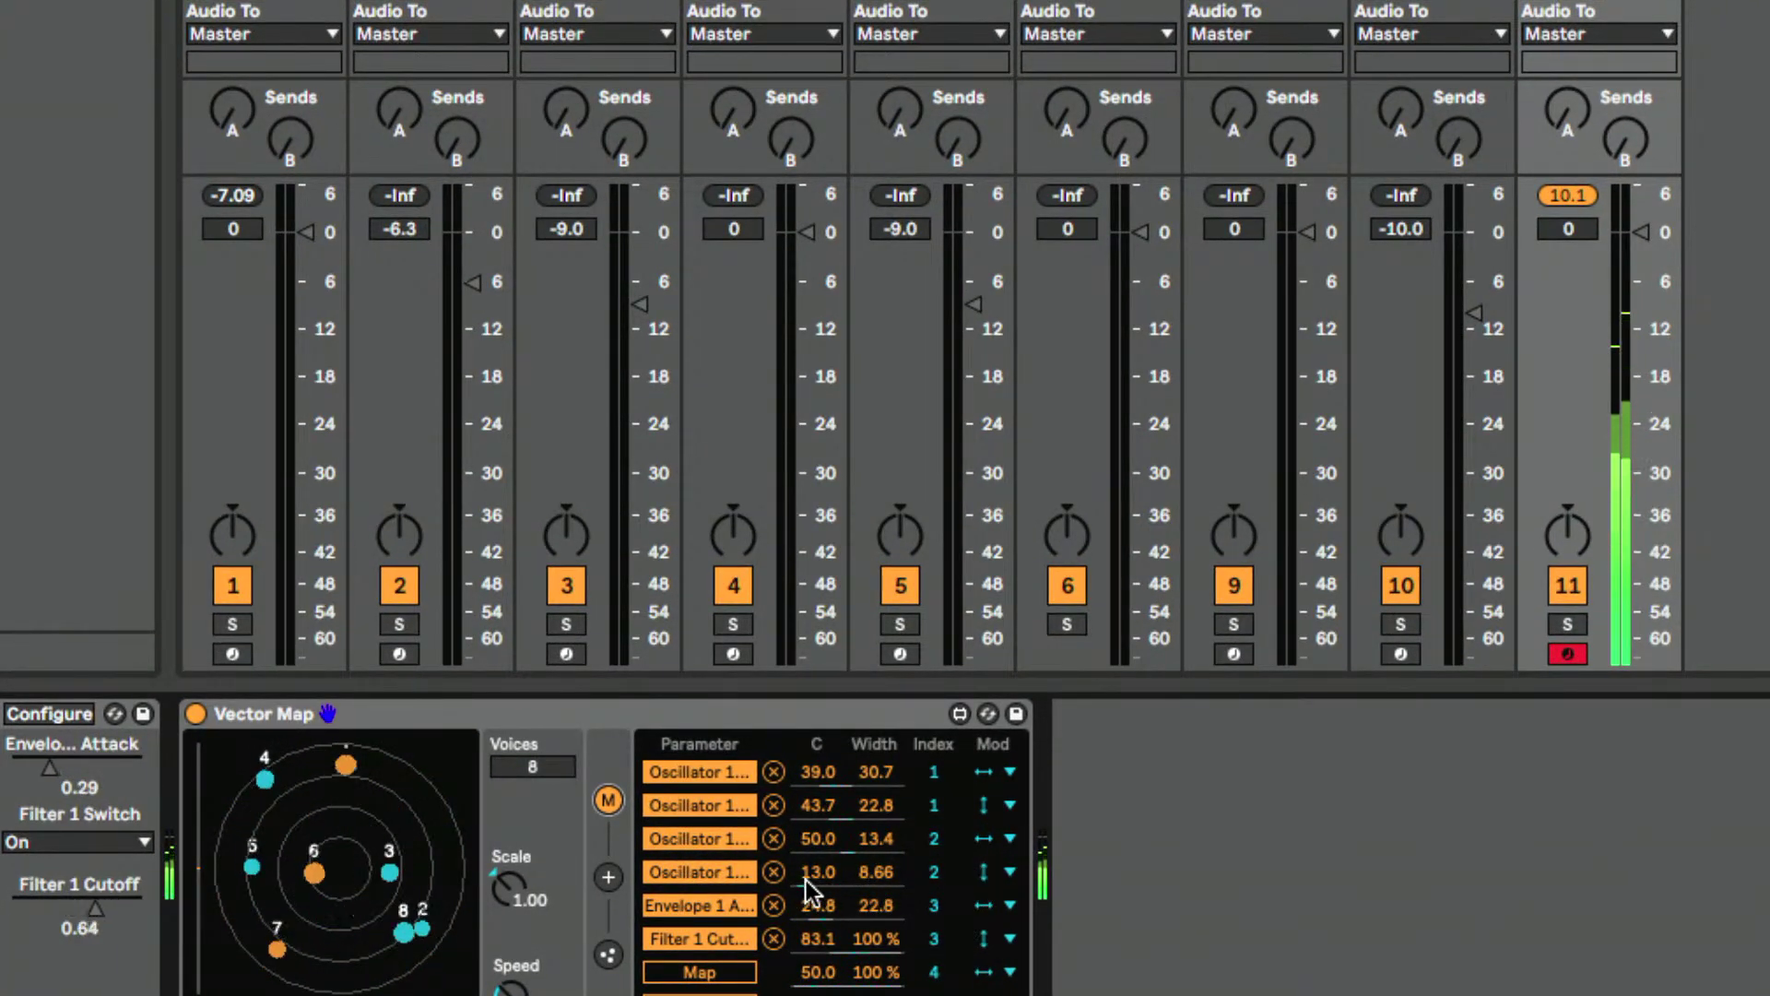
left_click_drag(817, 871, 817, 945)
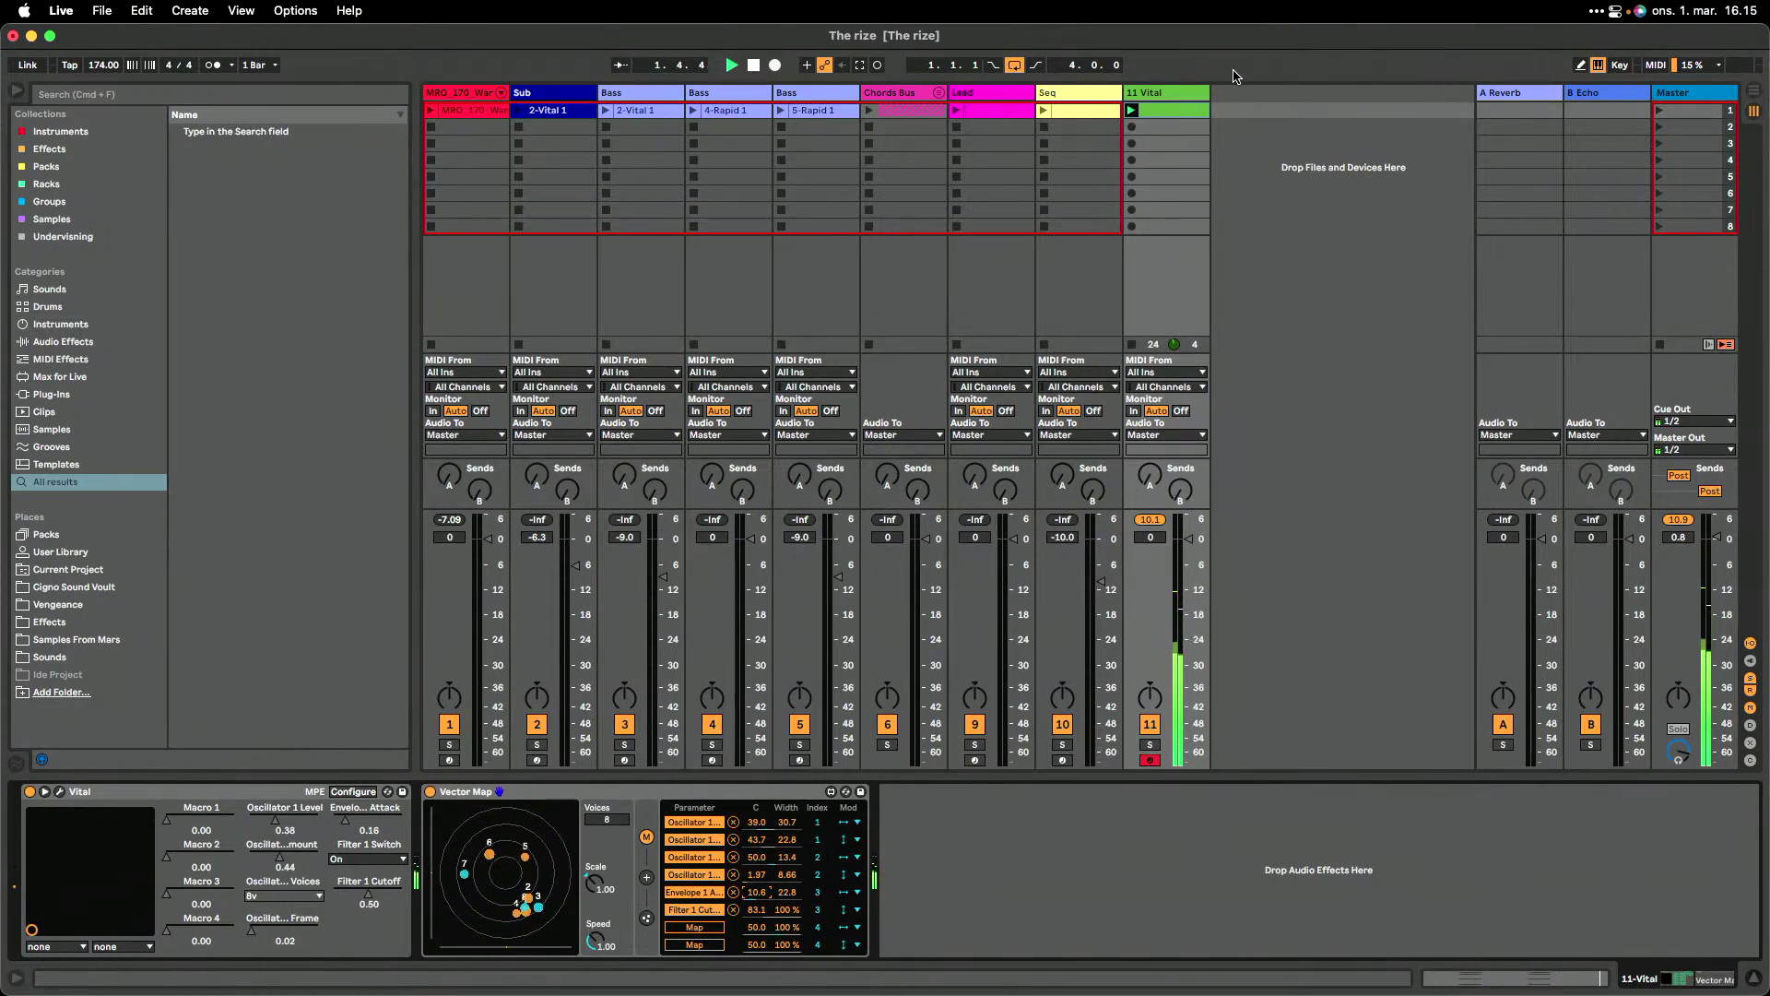
- Launch the first-row clips of the MRQ 170, Sub and three Bass tracks alongside the Vital clip
key("Left")
key("Left")
key("Left")
key("Left")
key("Left")
key("Left")
key("Left")
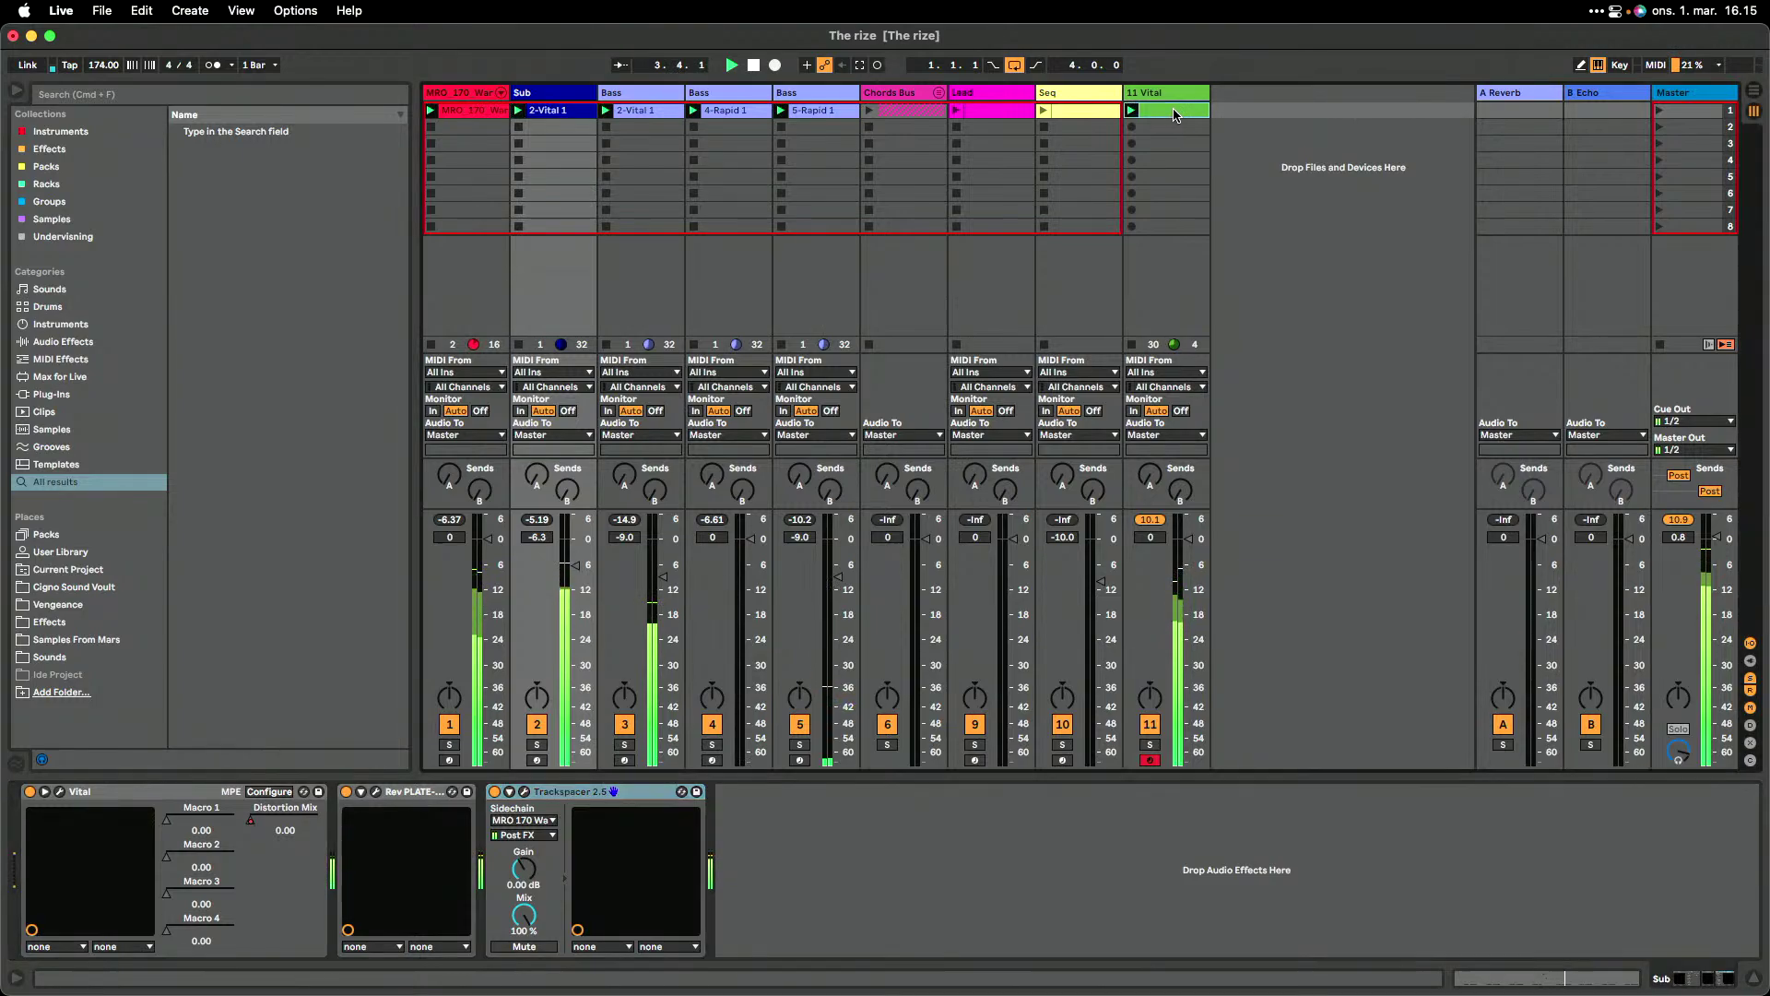
- Open the Vital clip and shift its first chord one sixteenth earlier to 1.1.3
double_click(1128, 102)
left_click_drag(756, 888, 701, 793)
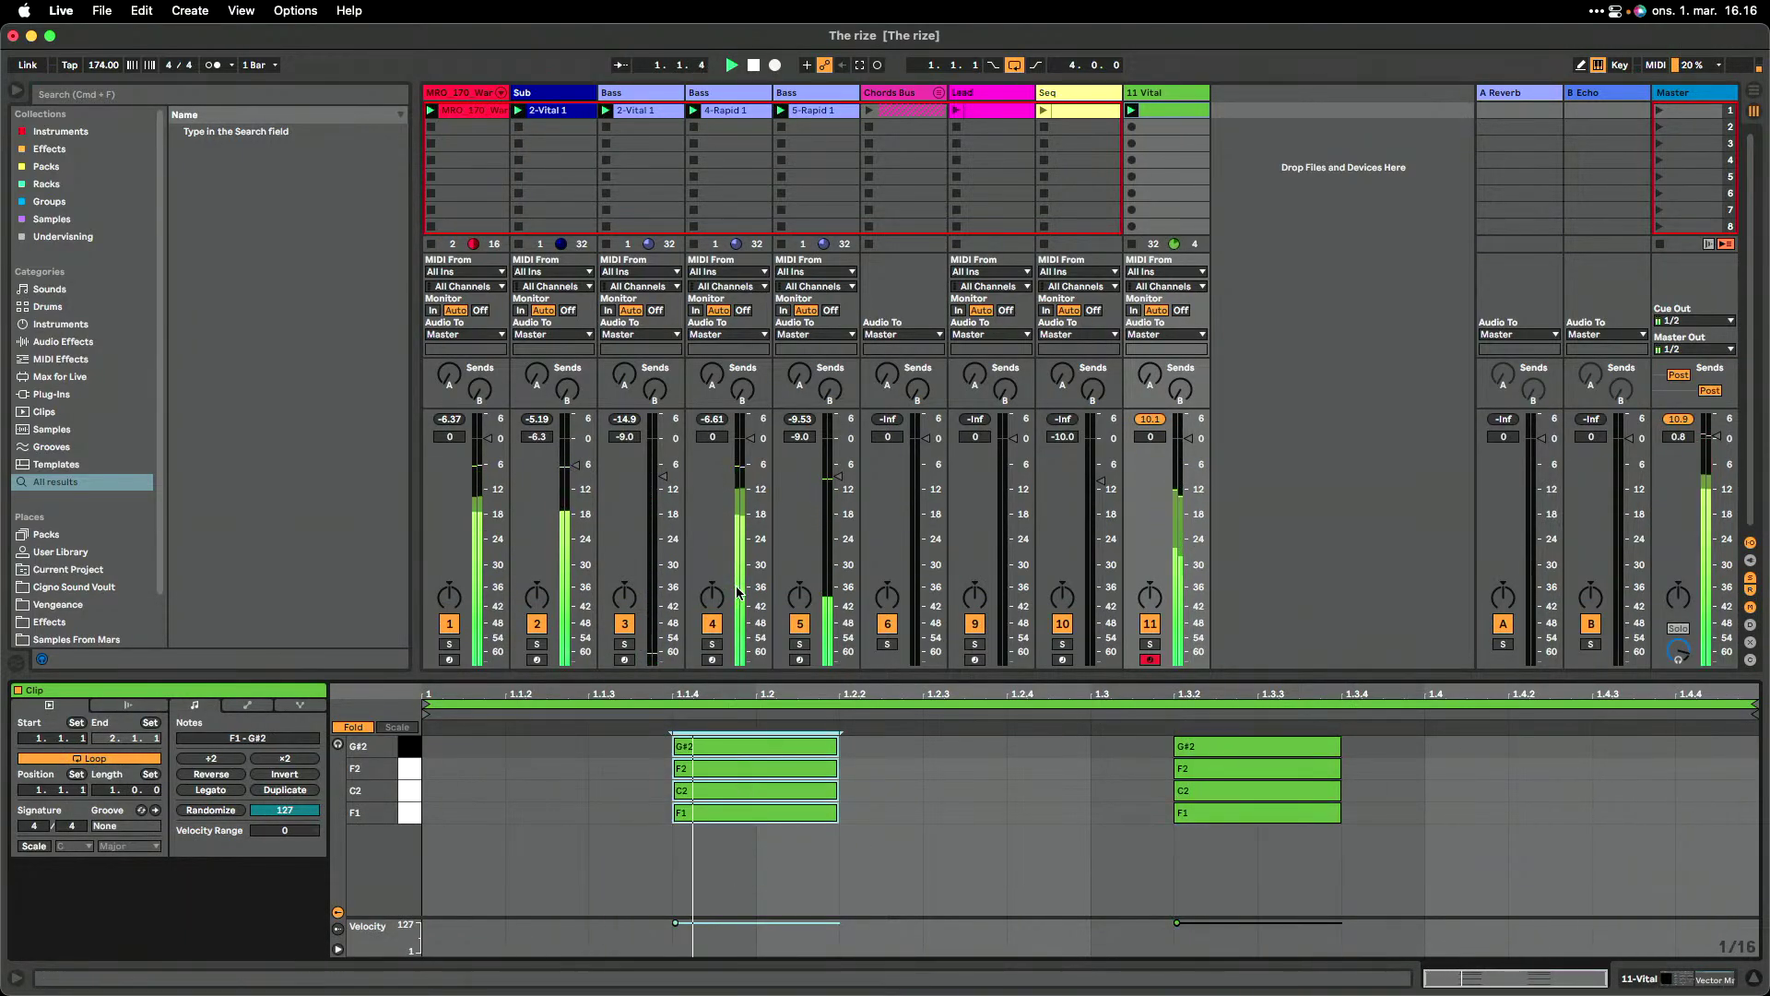
key("Left")
- Shift the clip's second chord in sixteenth steps until it starts at 1.3, and deselect it
left_click(1226, 790)
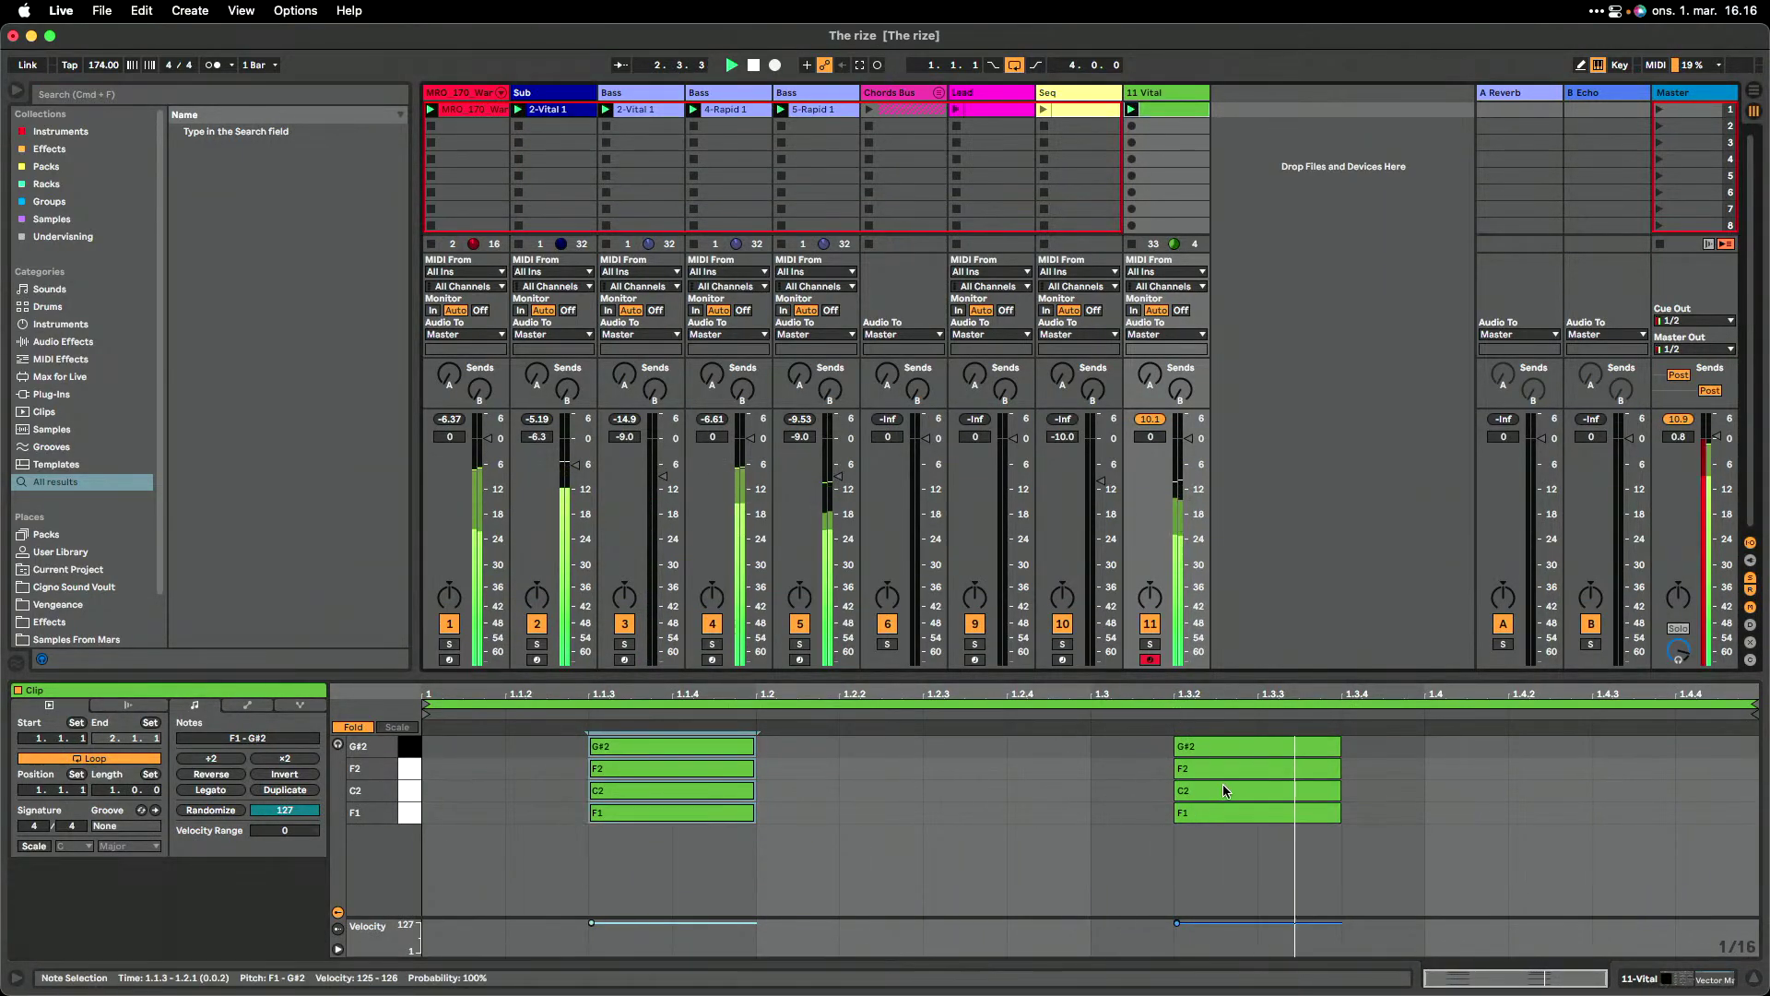
left_click(1264, 502)
key("Right")
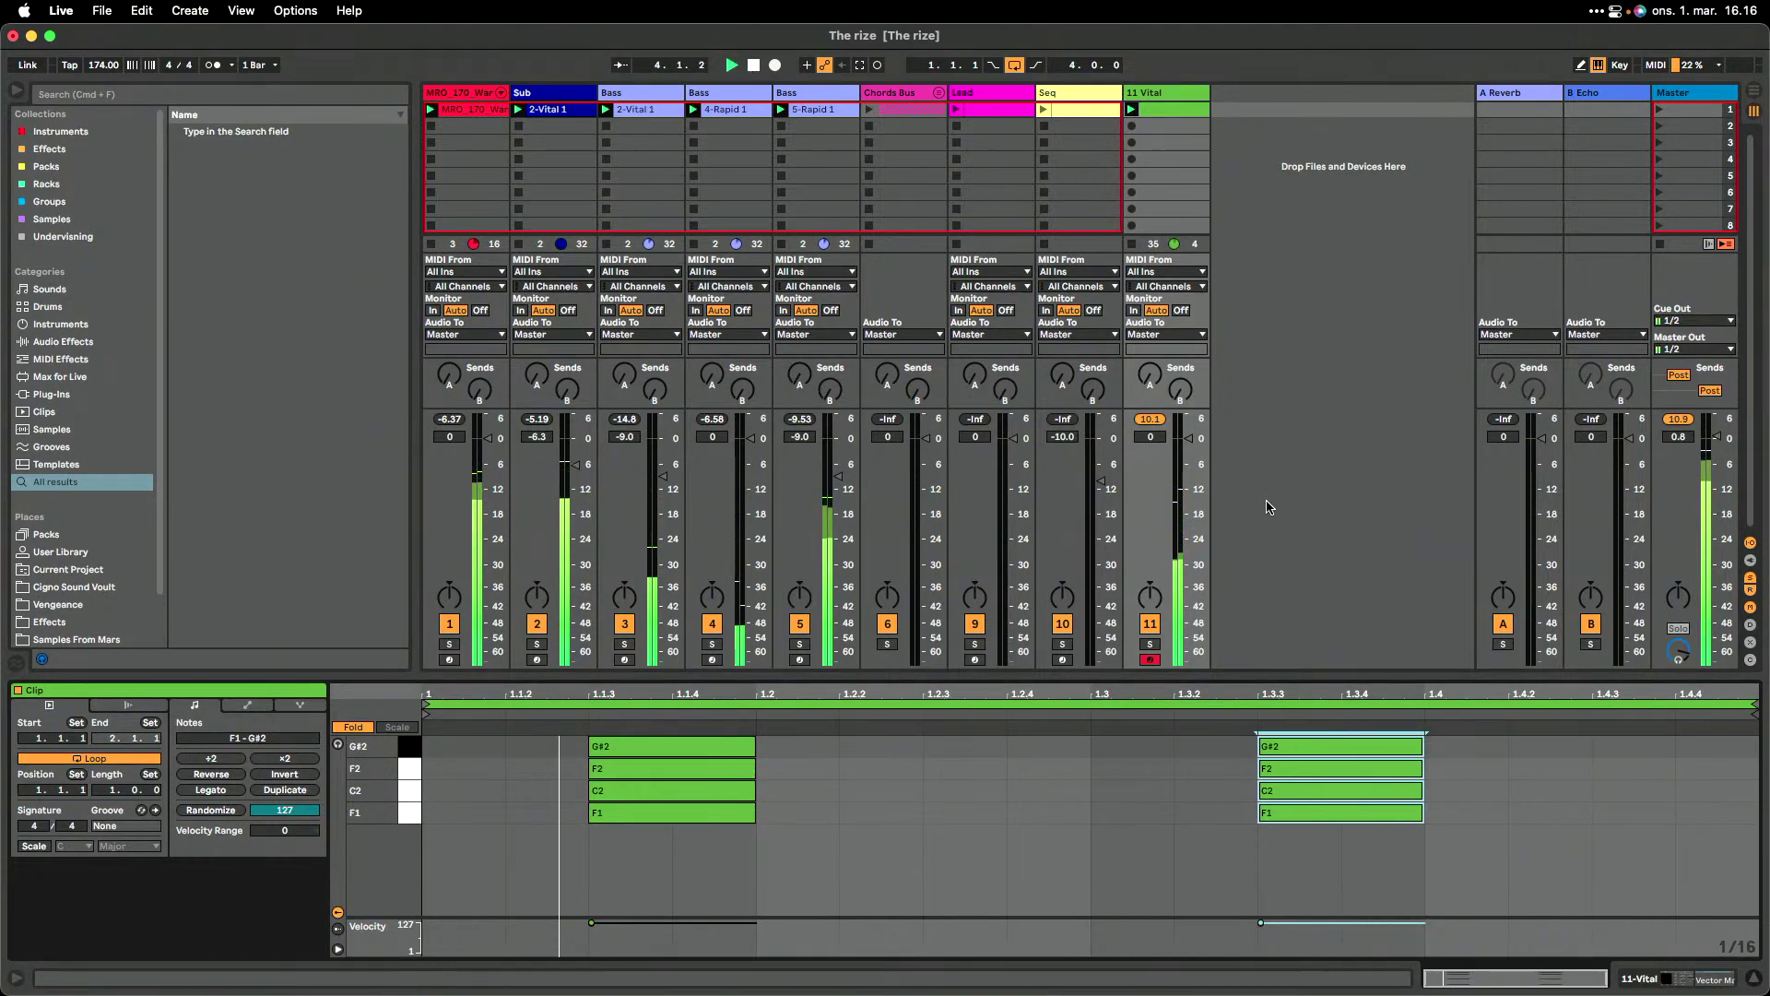
key("Left")
key("Left")
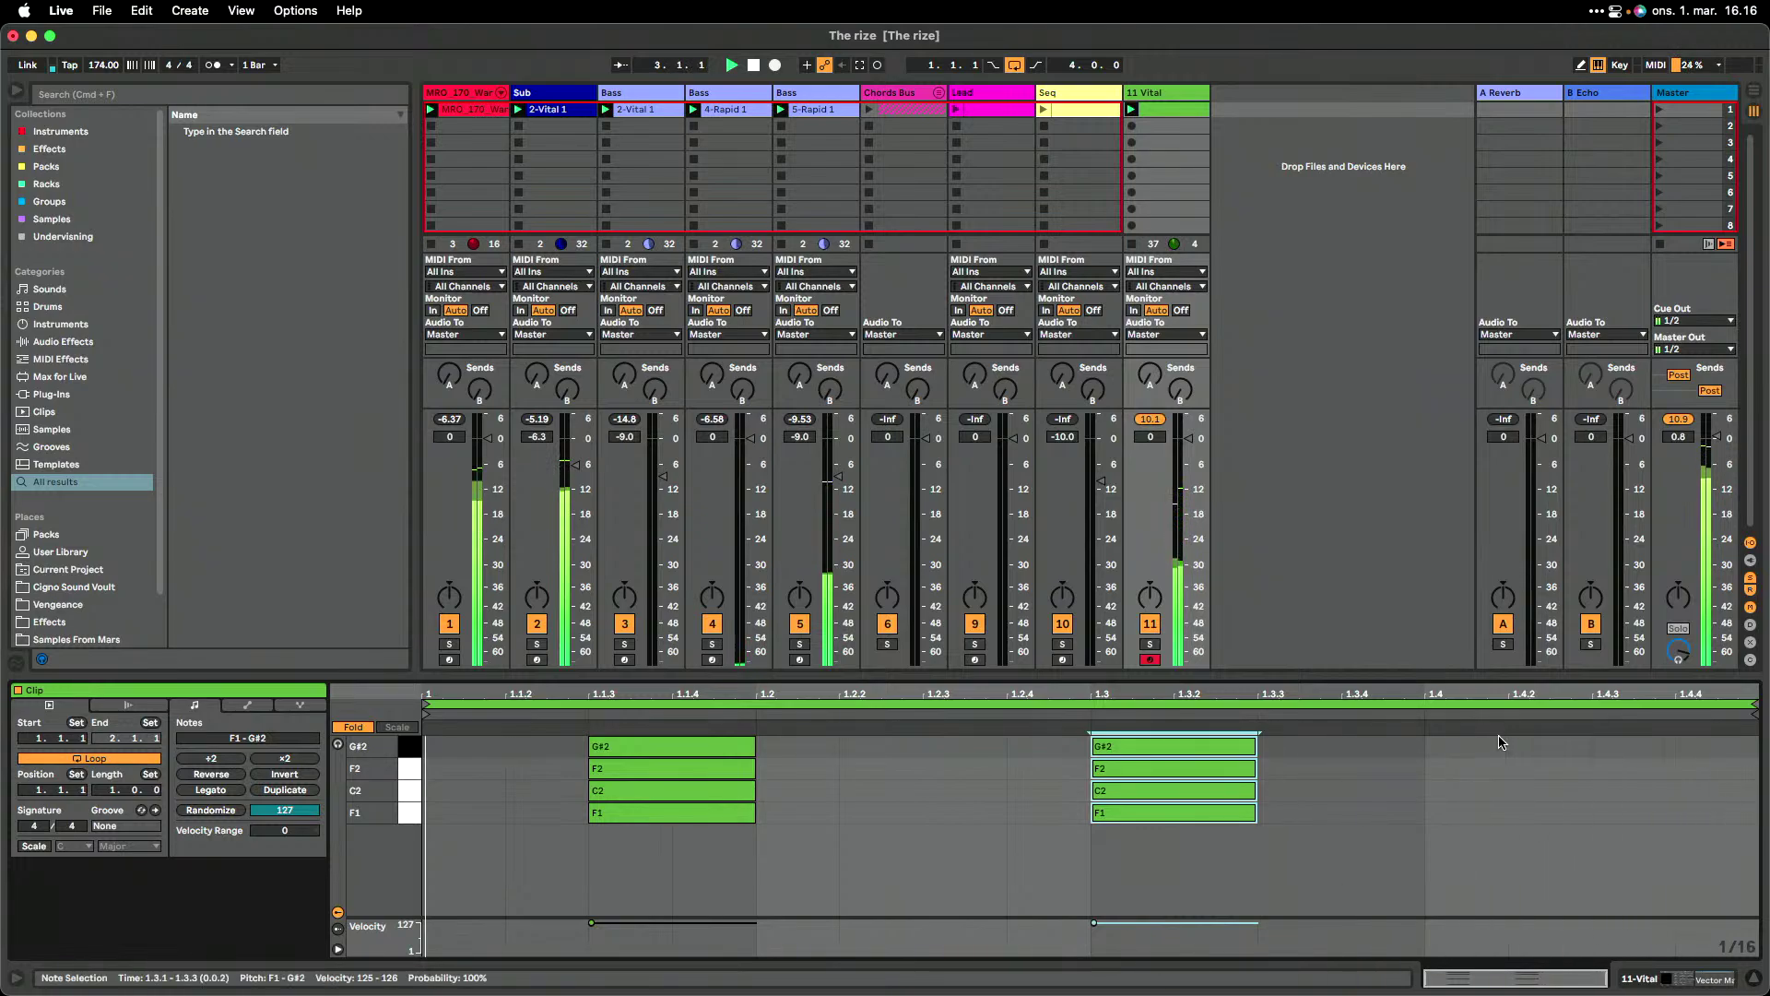
left_click(1473, 798)
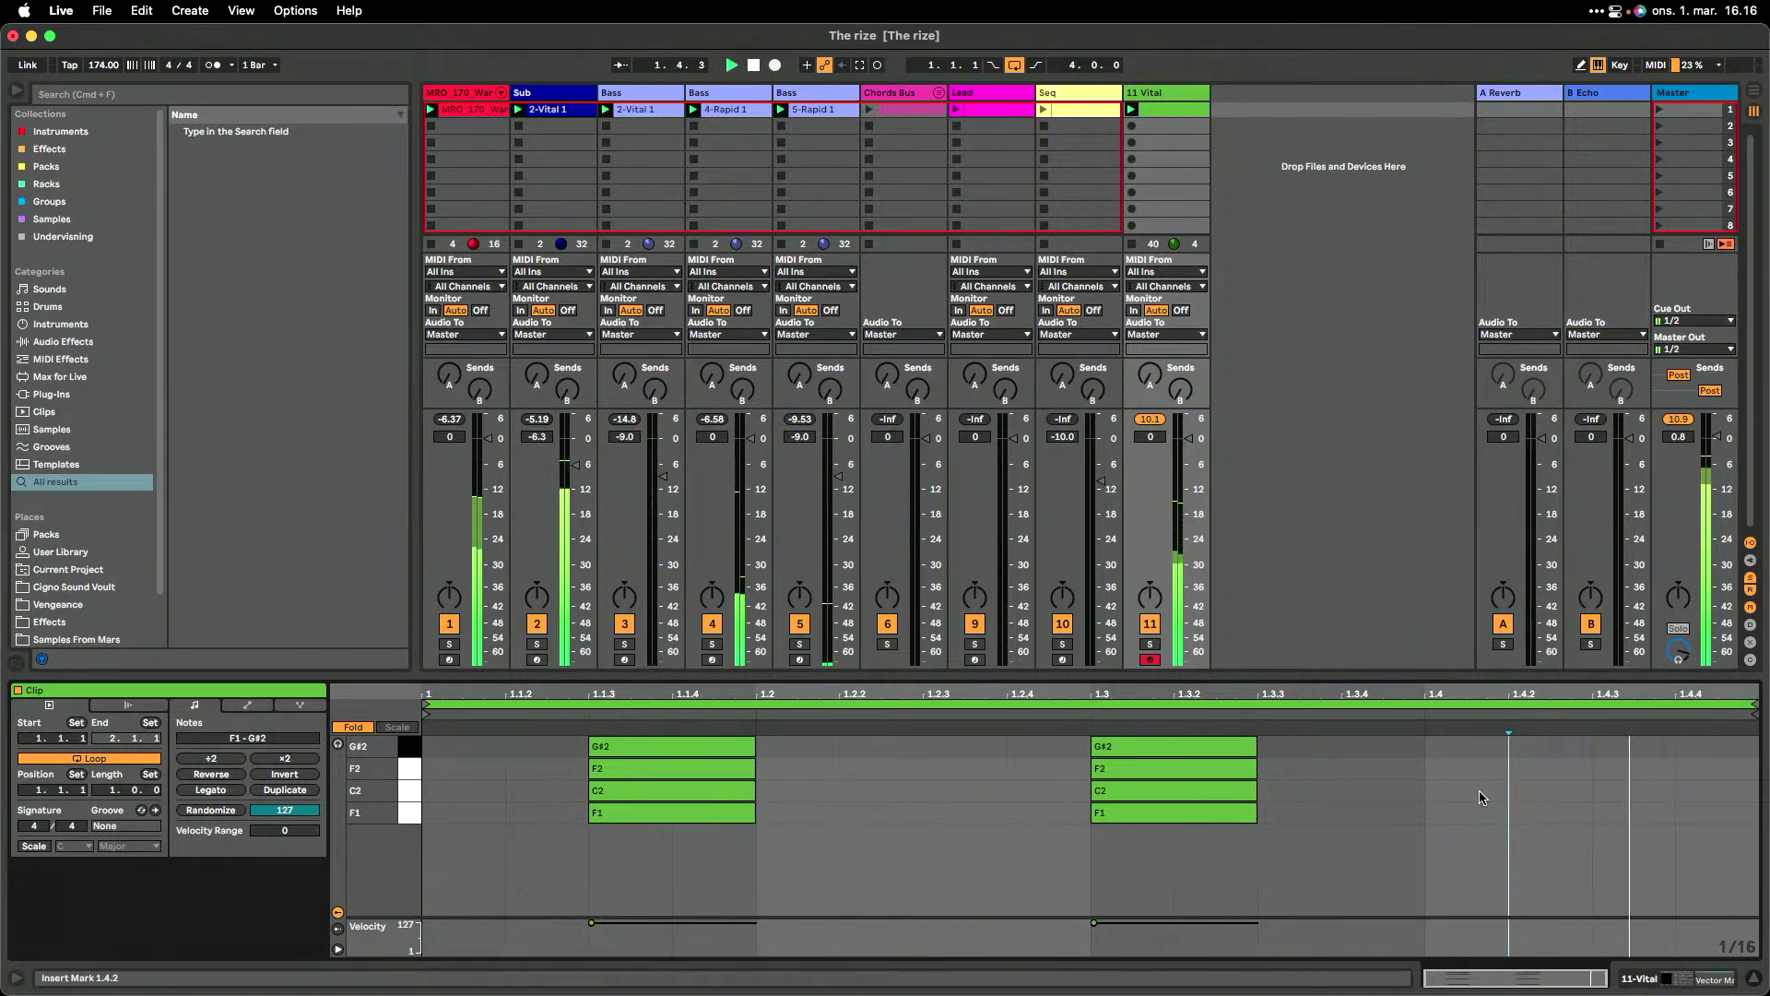
- Set Vector Map's emitter rate to 8n, life to 1b, skip to 74.0 %, Rnd>Rate to 43.3 % and Rnd>Life to 37.8 %
left_click(1697, 989)
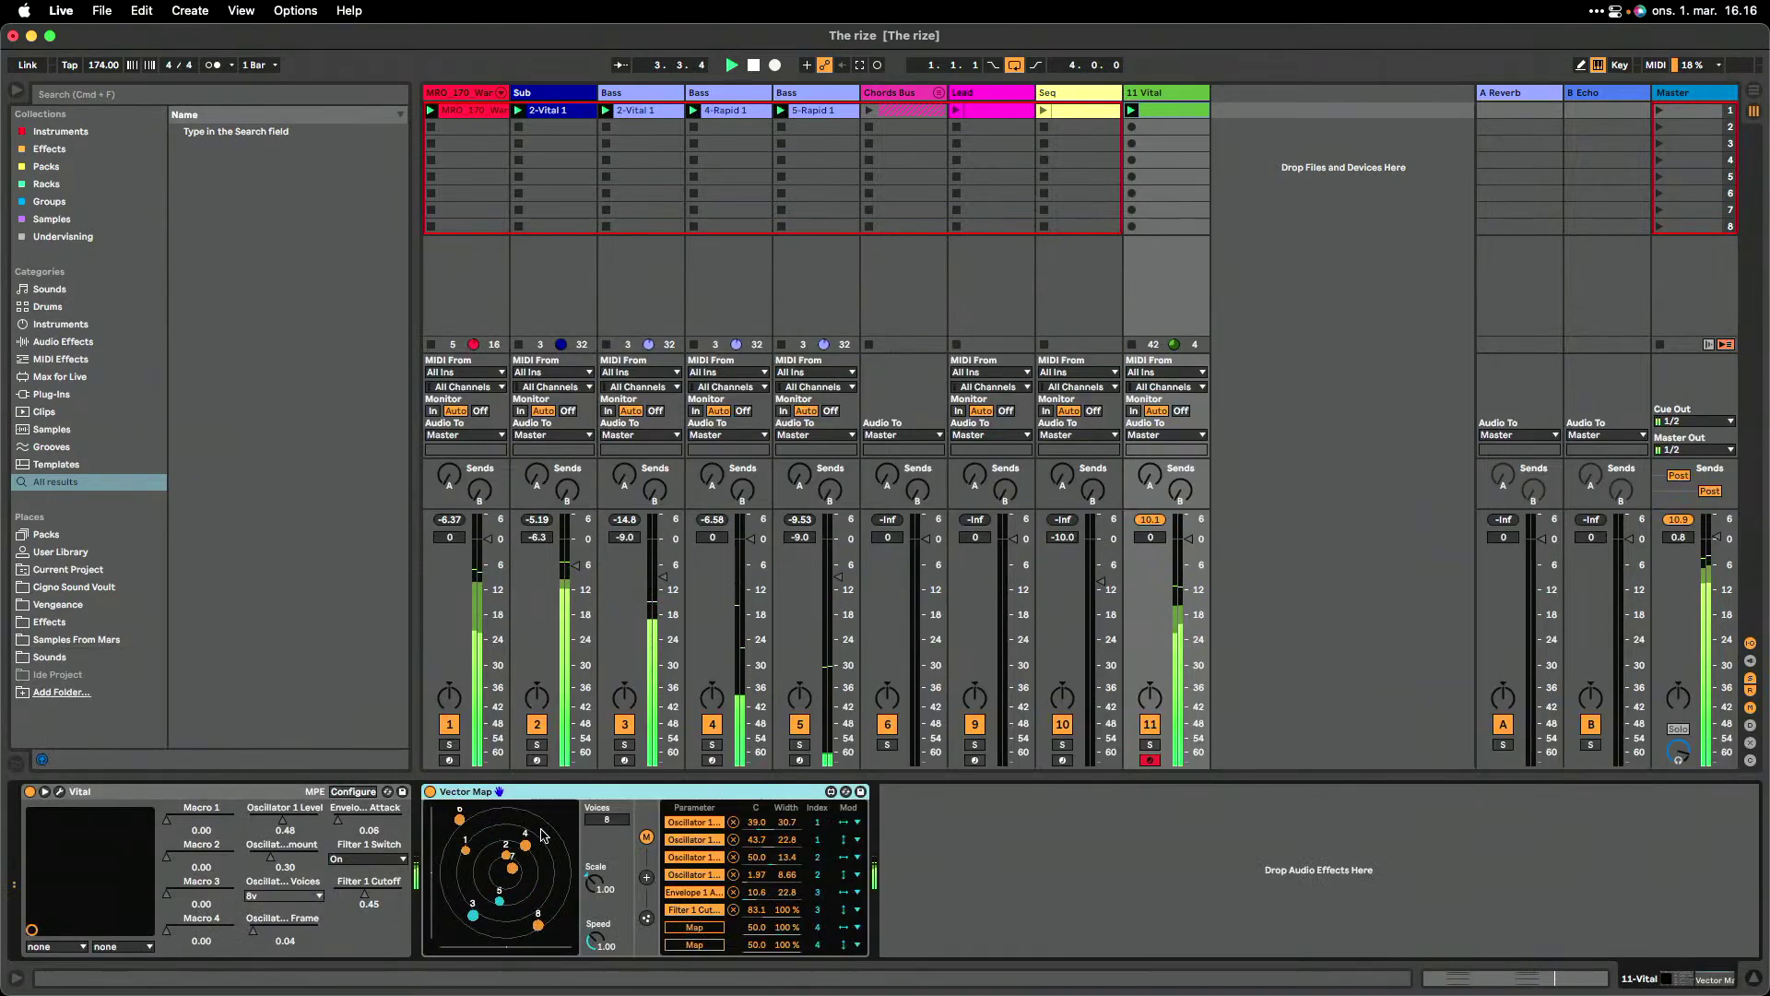
left_click(646, 918)
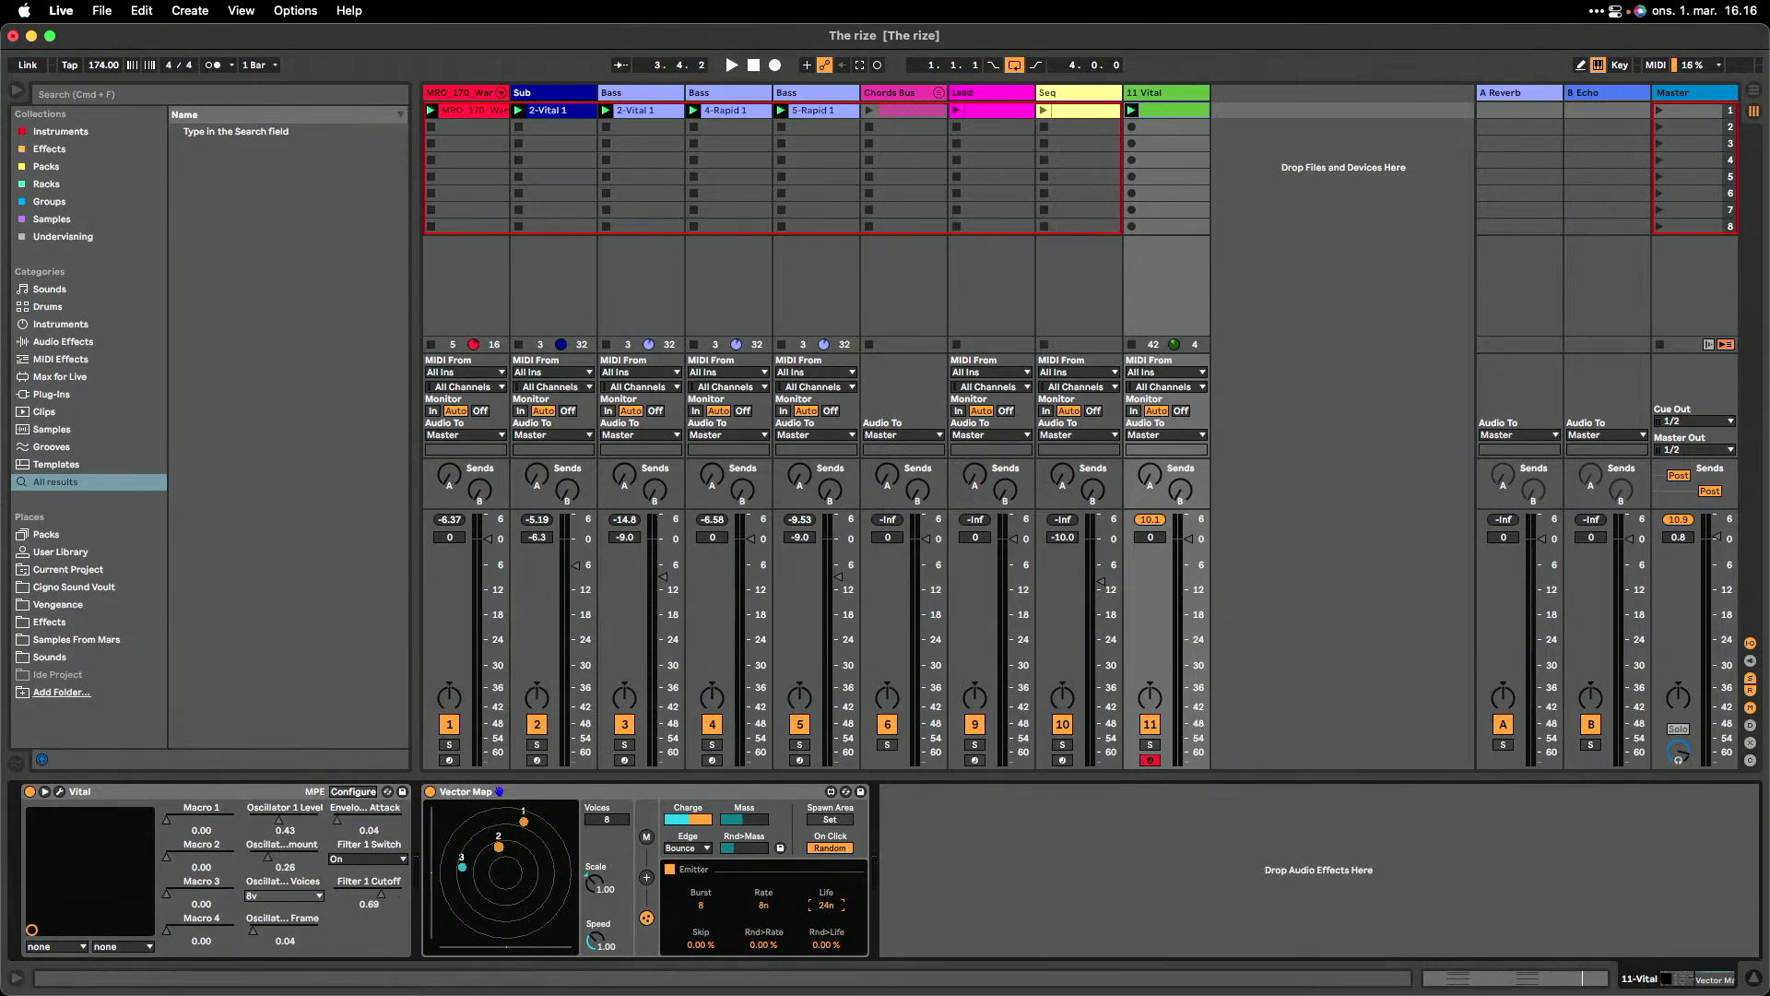
key("space")
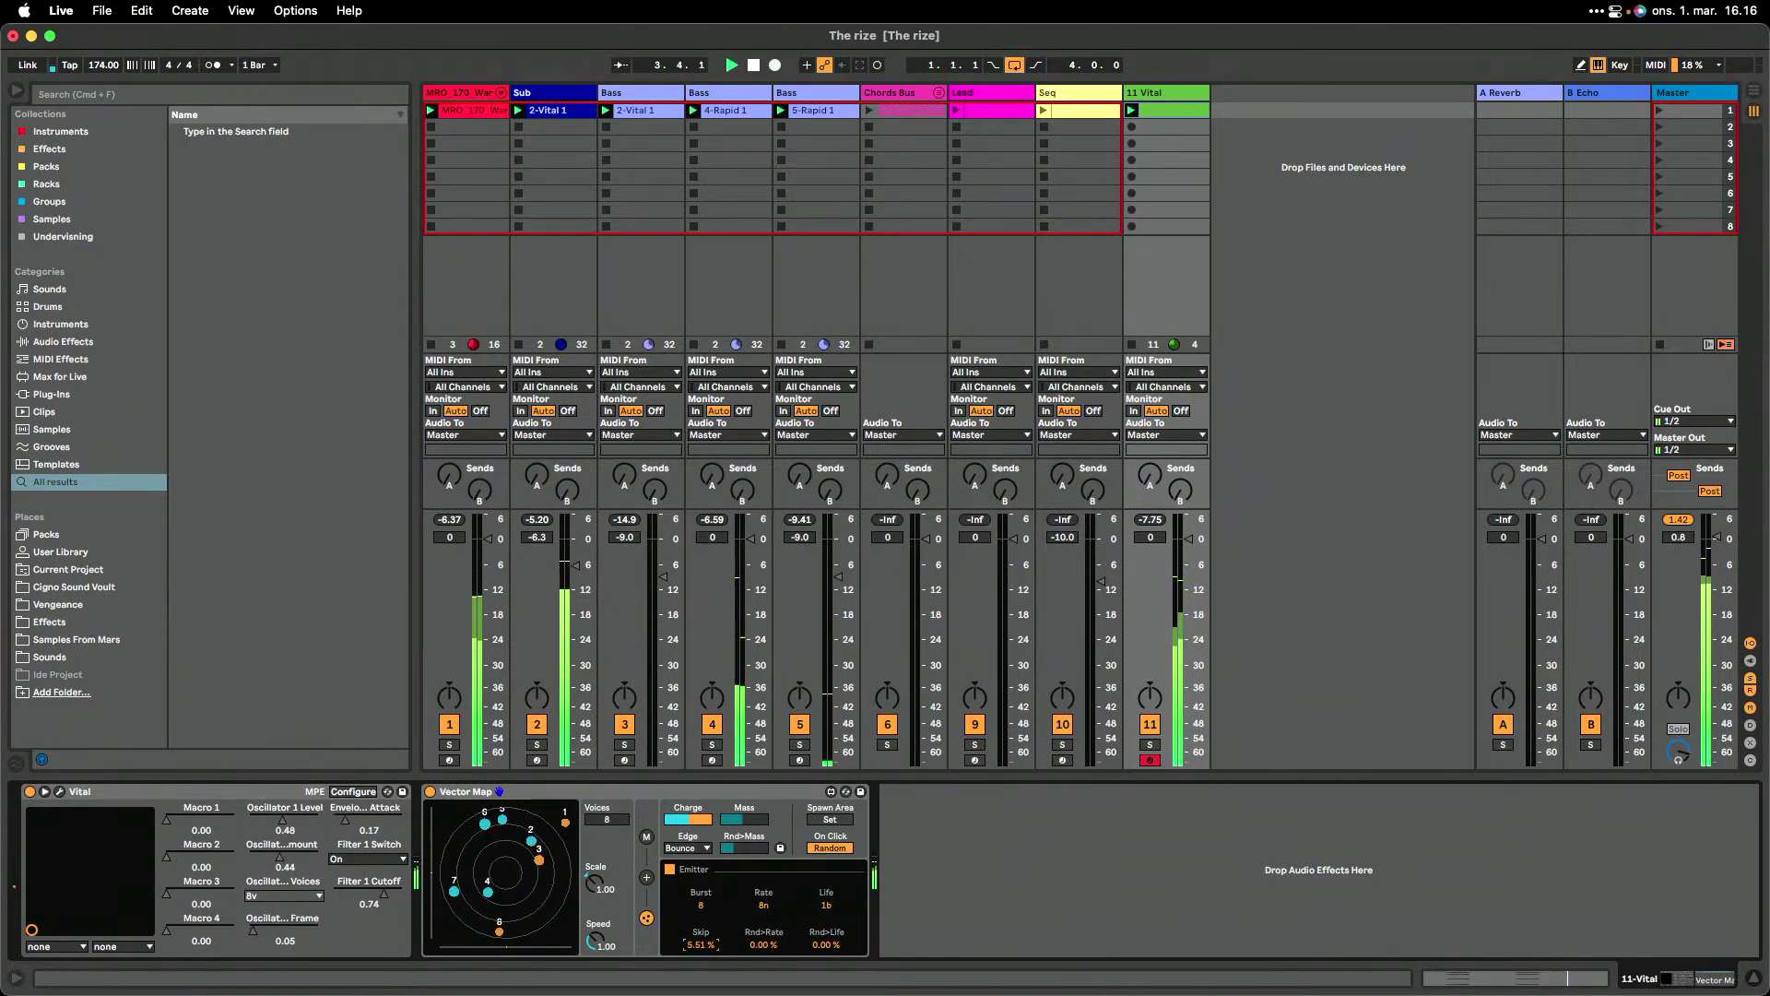
left_click_drag(701, 945, 700, 939)
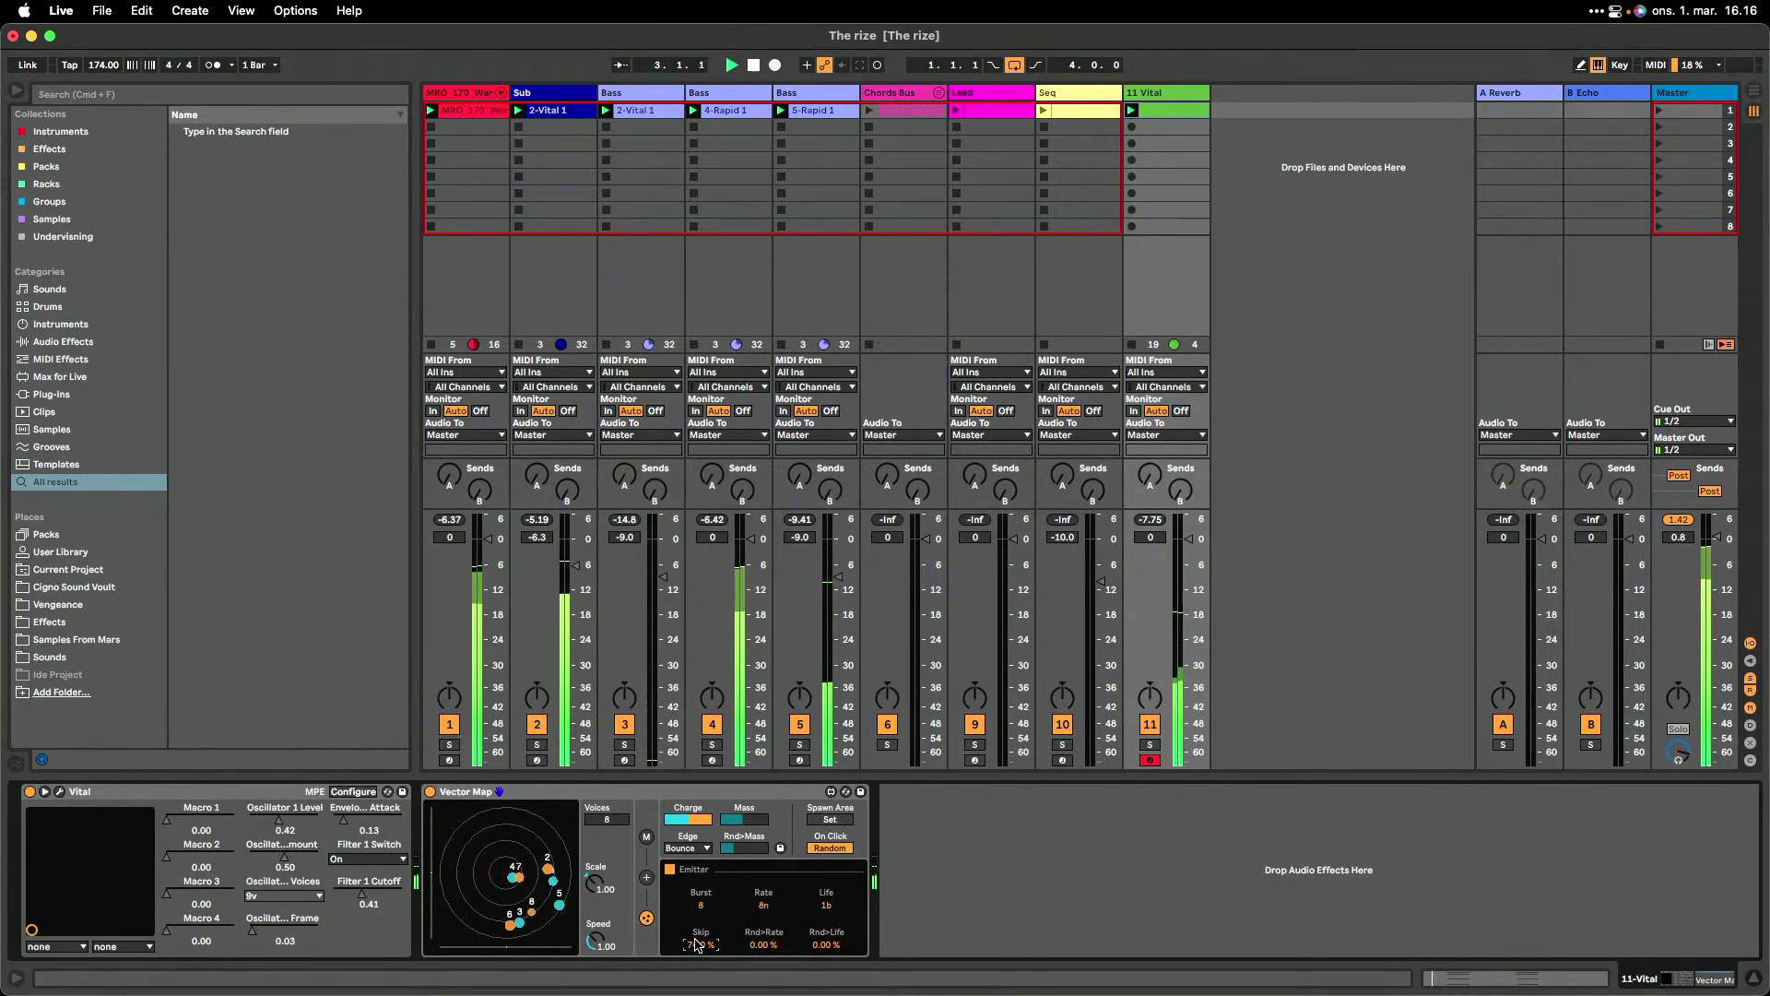
left_click_drag(764, 938, 826, 903)
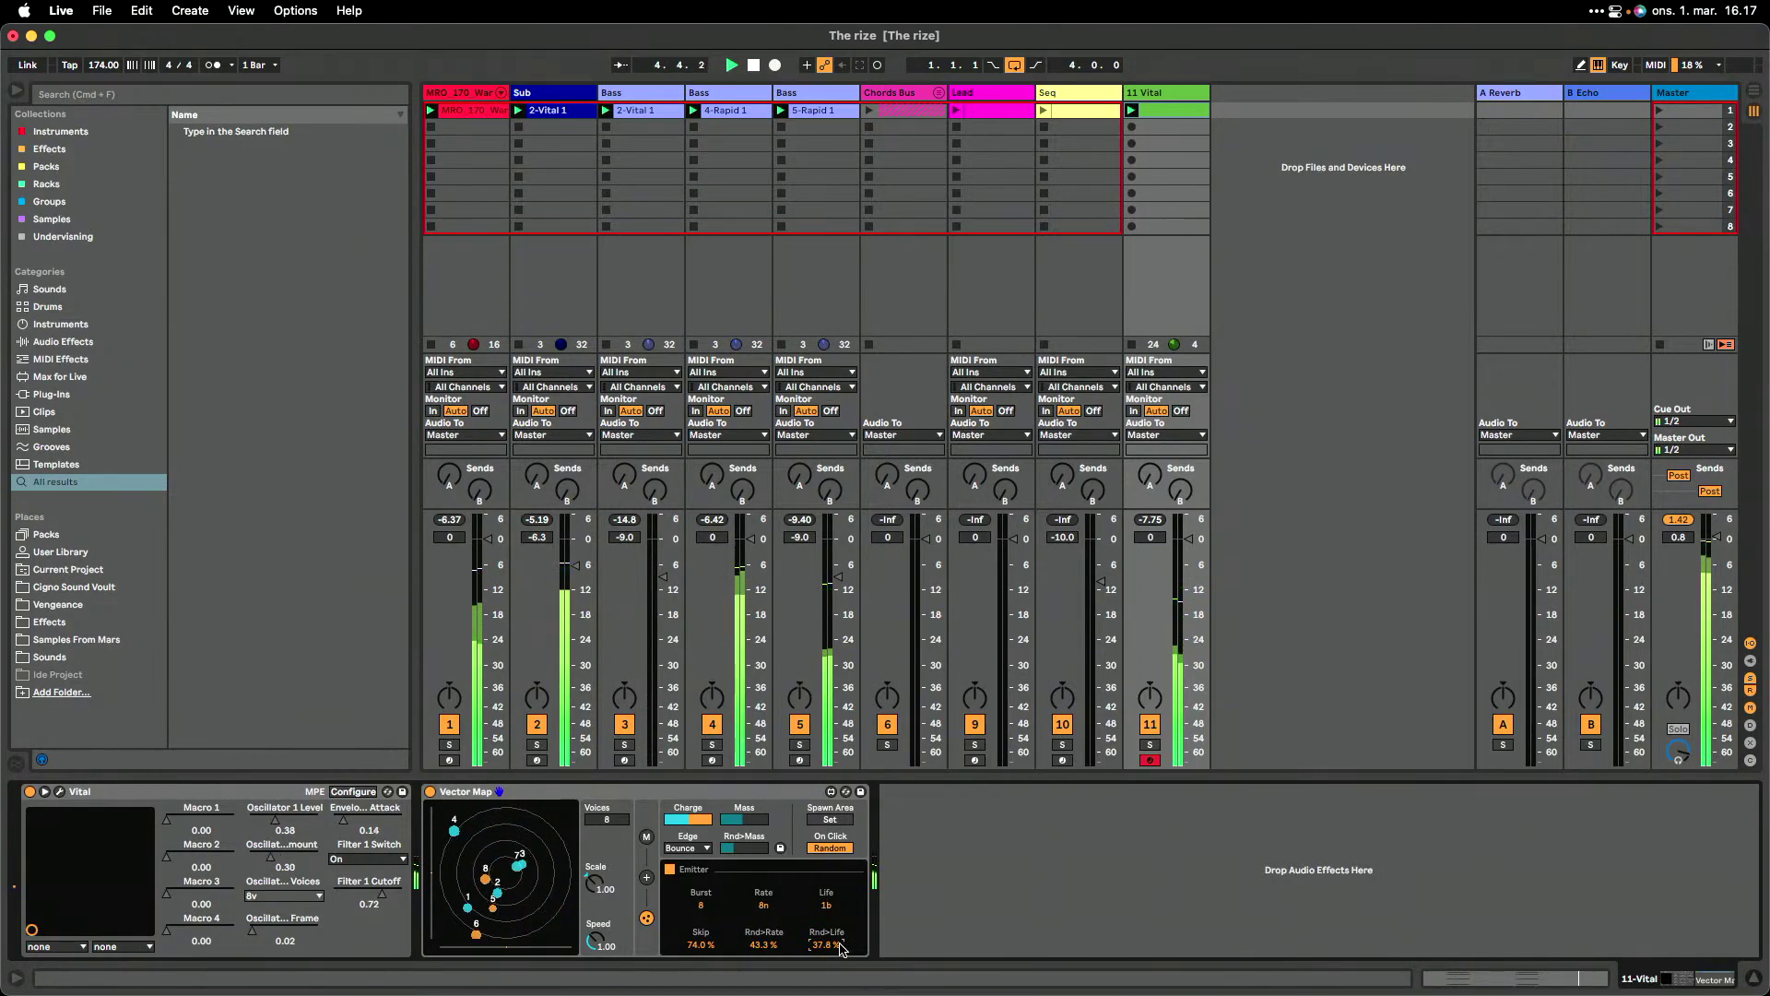
- Solo the 11 Vital track and stop playback
left_click(1151, 745)
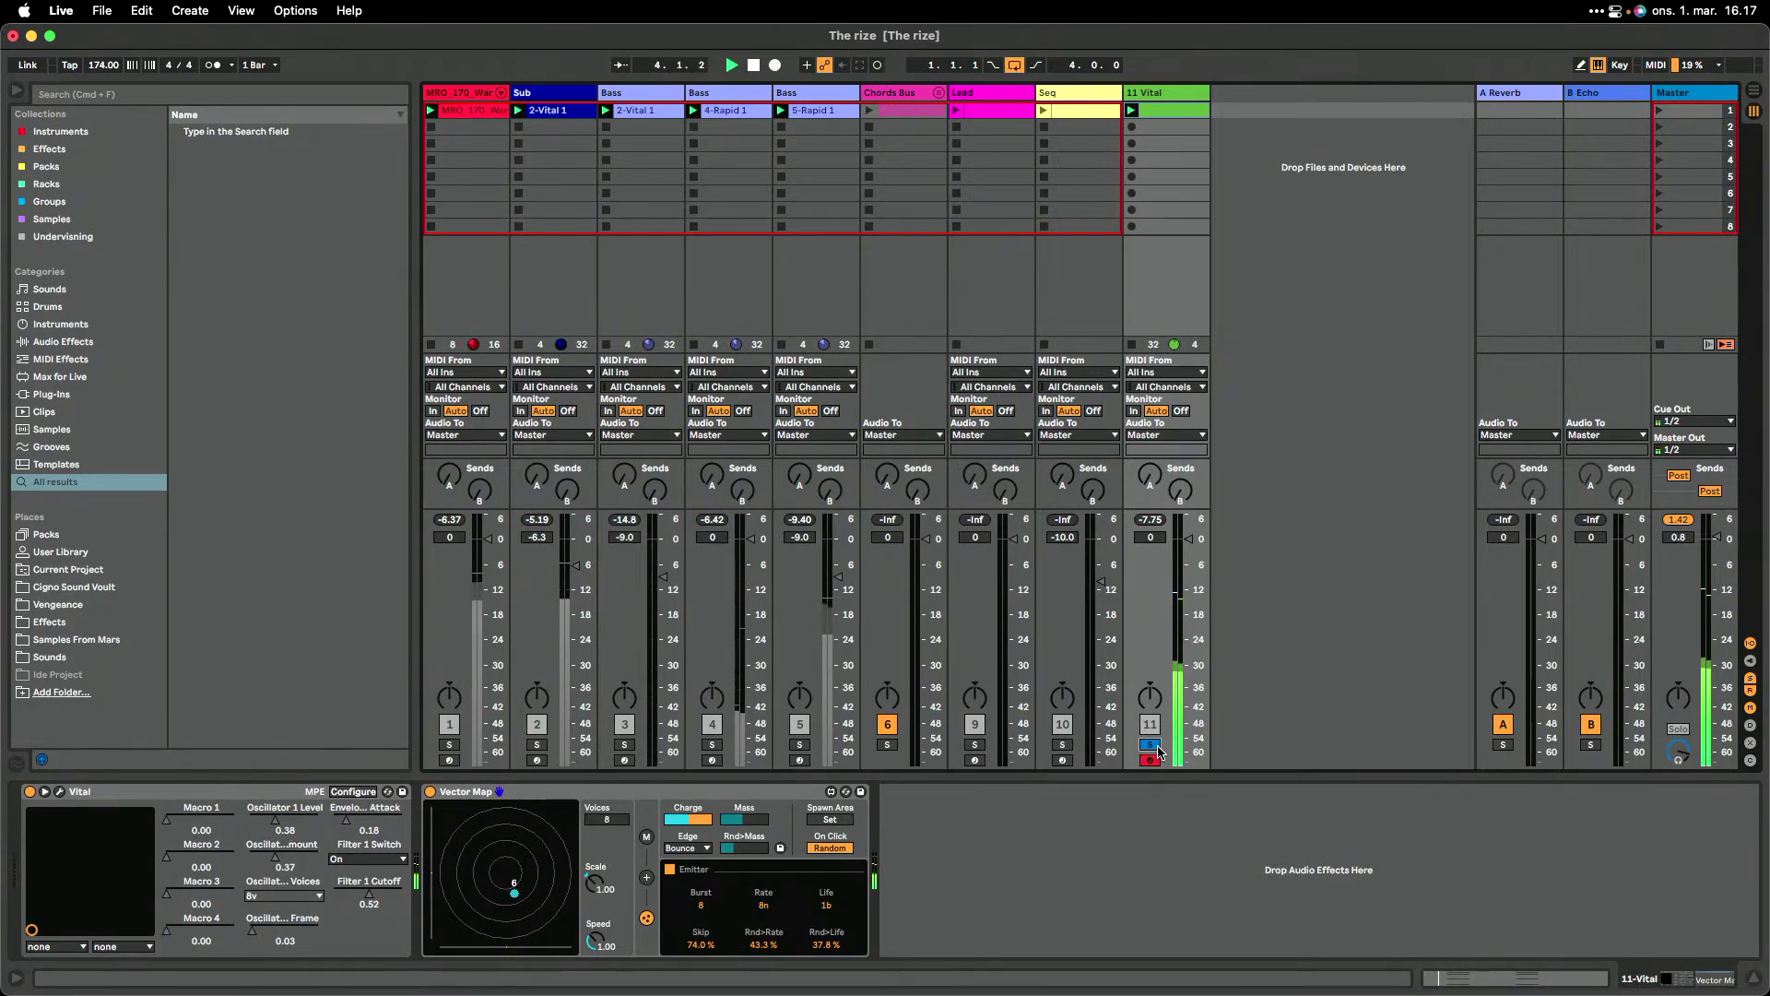
key("space")
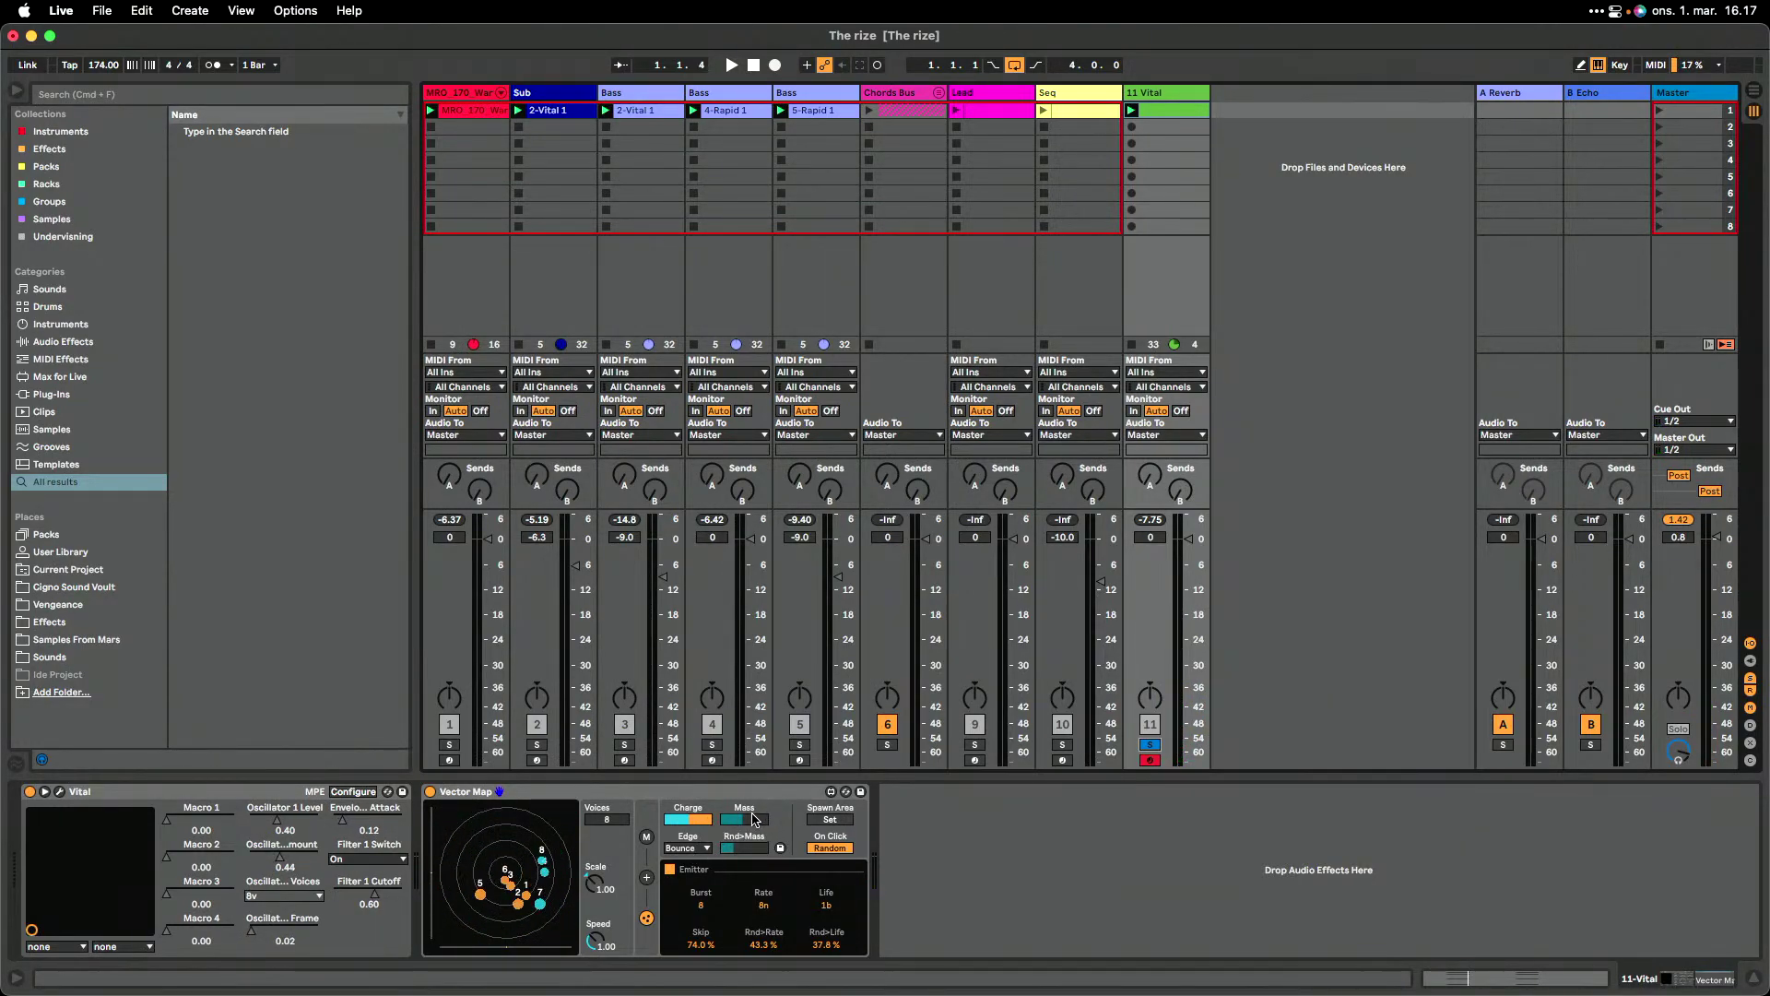
left_click_drag(761, 818, 761, 858)
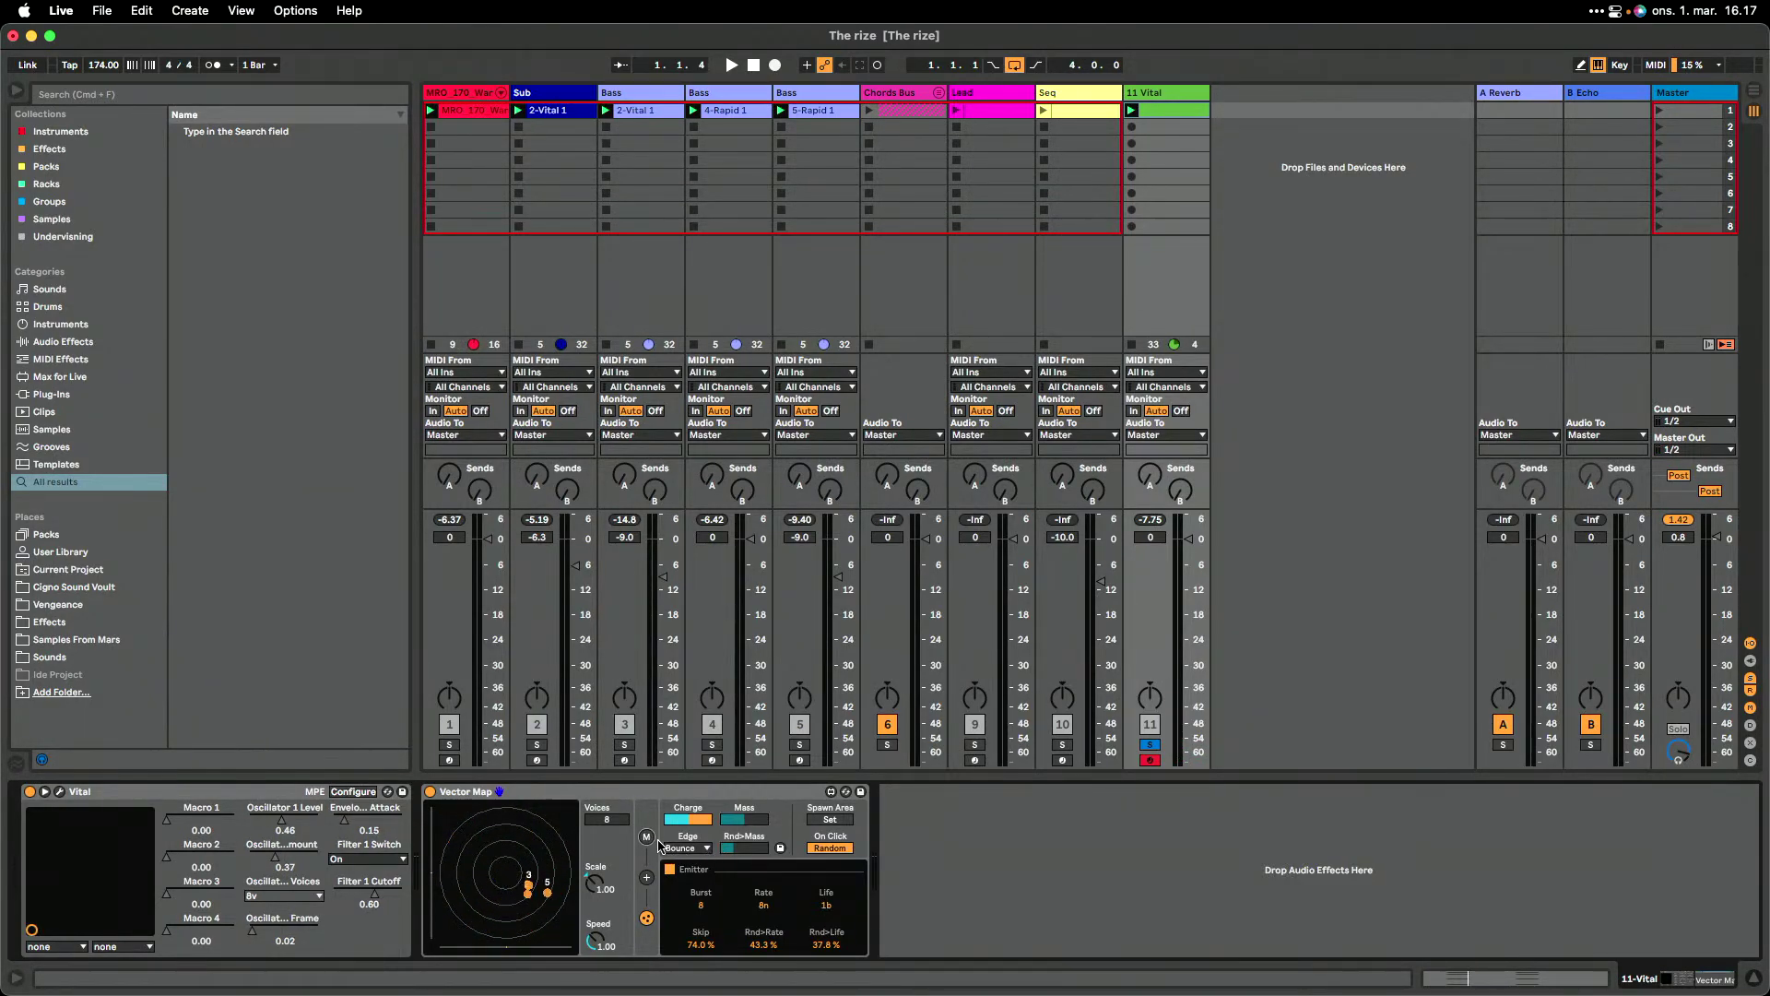
- Set the modulation source of Vector Map slot 1 to the moving-dot option and of slot 2 to the diagonal arrow
left_click(647, 836)
left_click(842, 821)
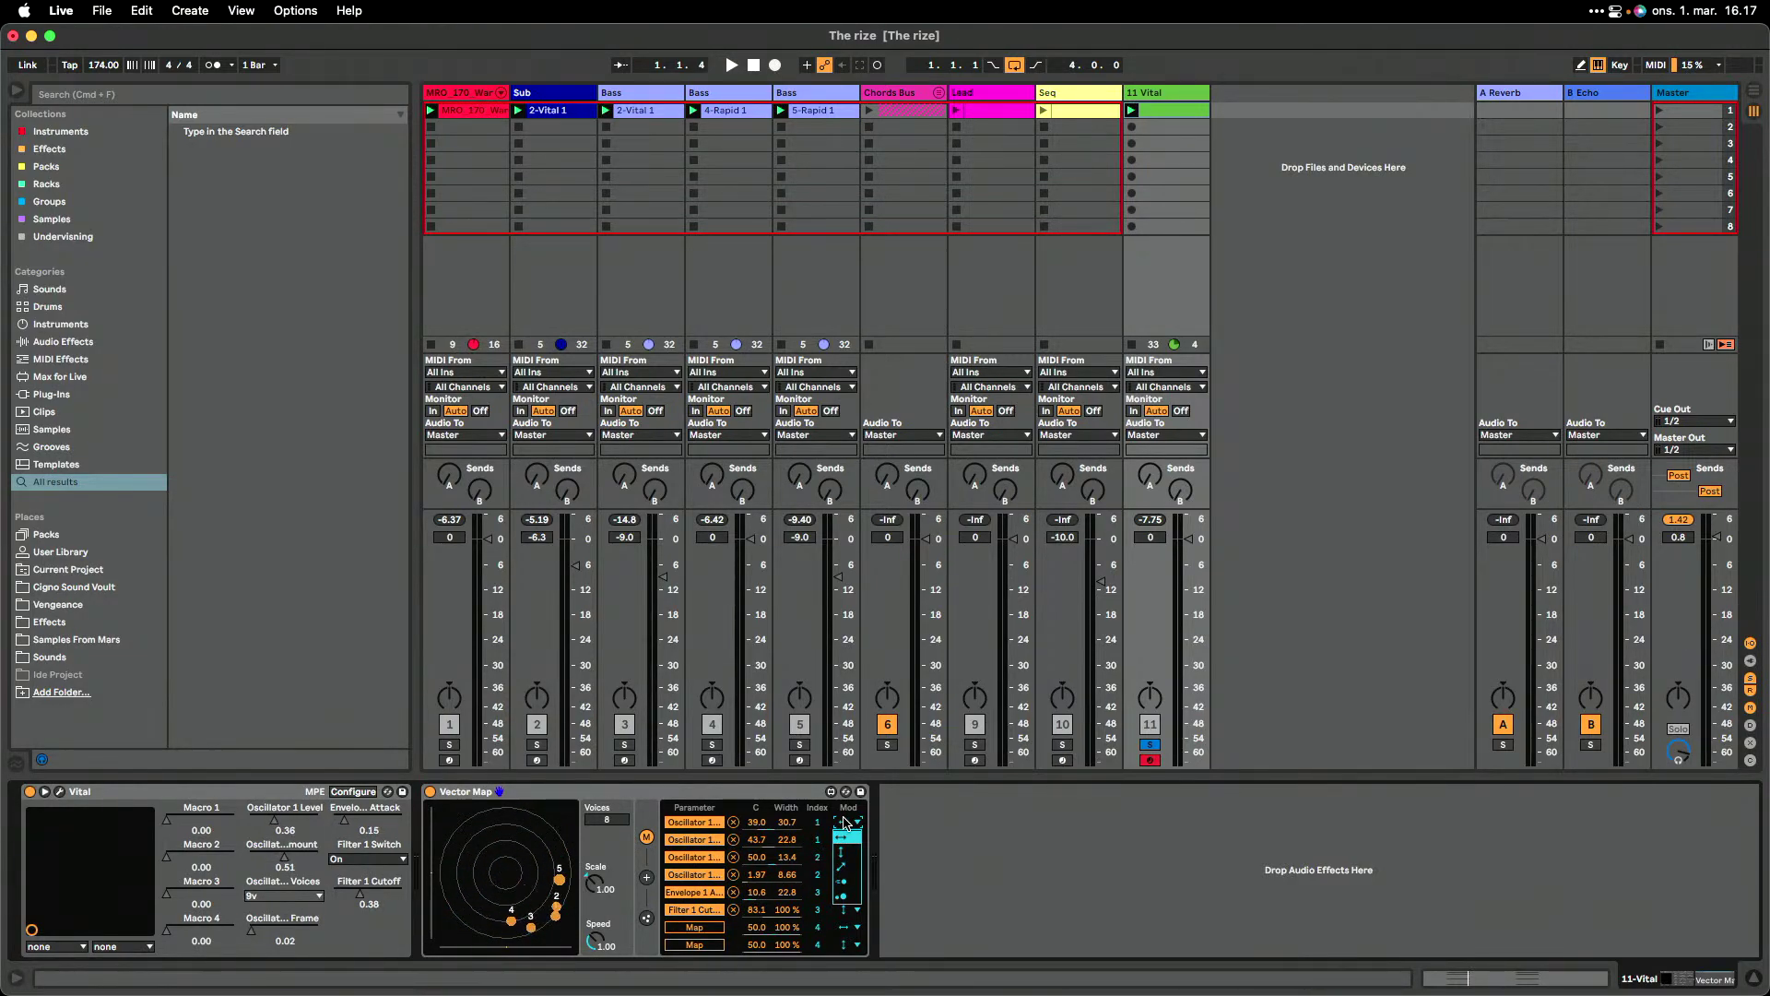
left_click(847, 883)
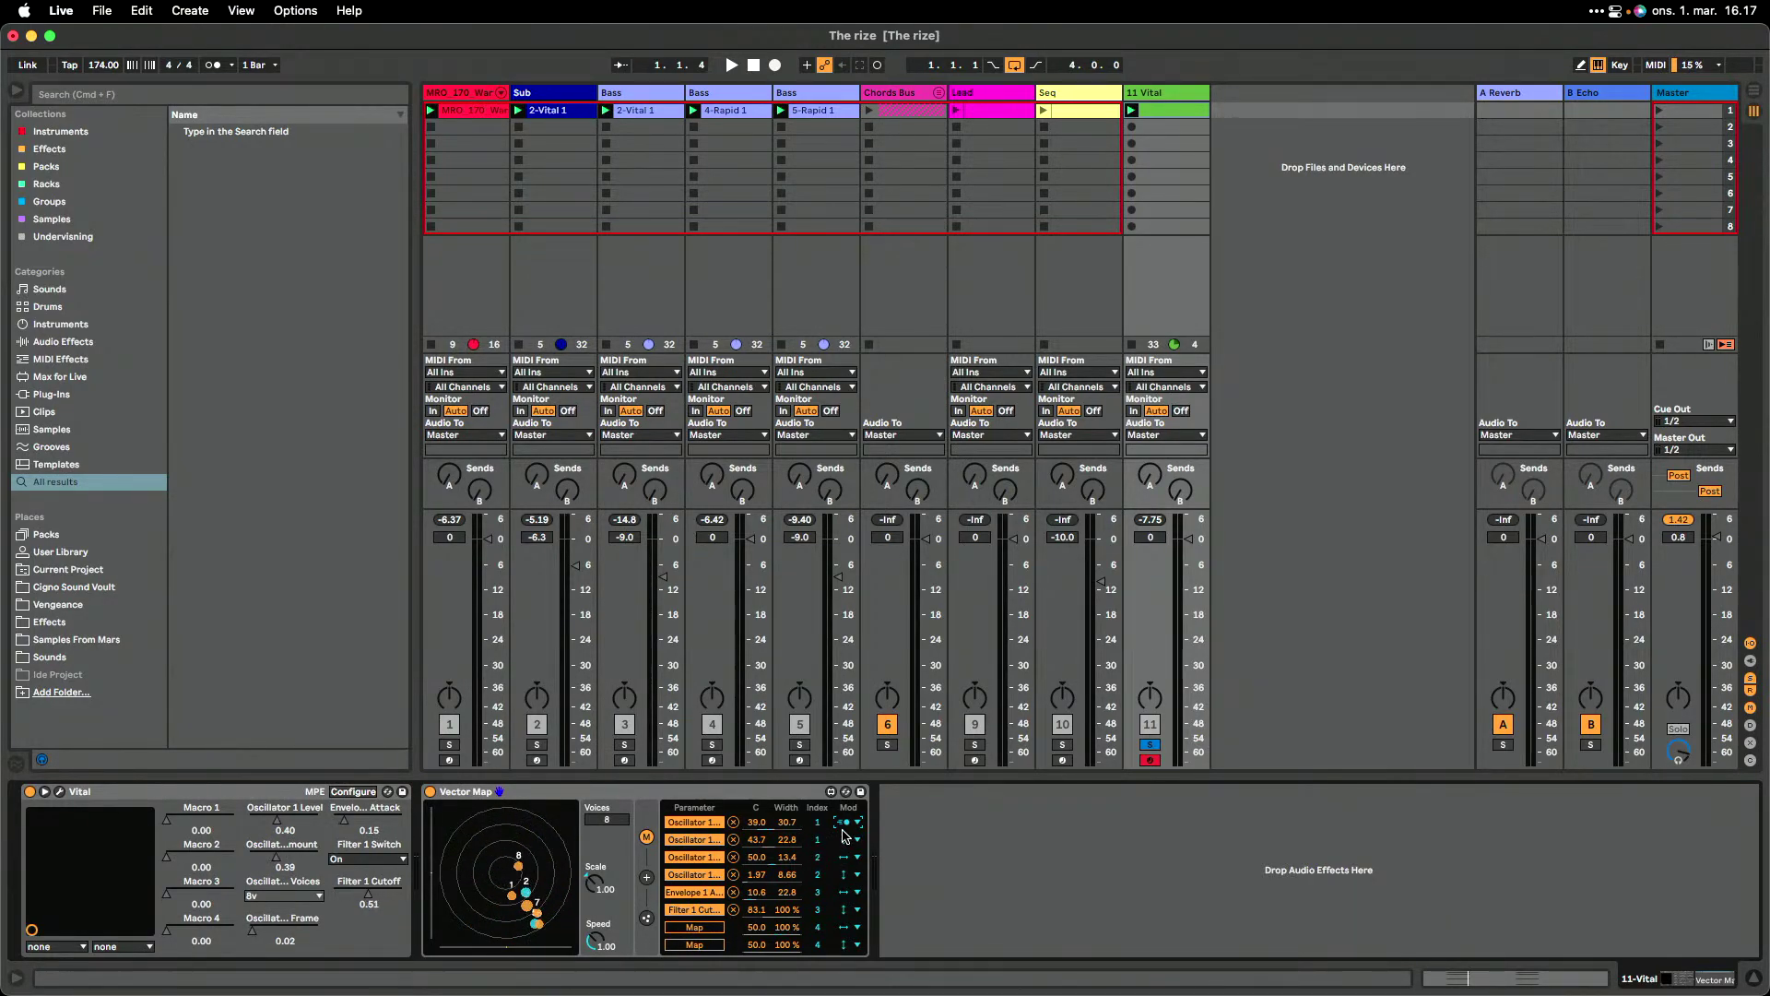
left_click(845, 841)
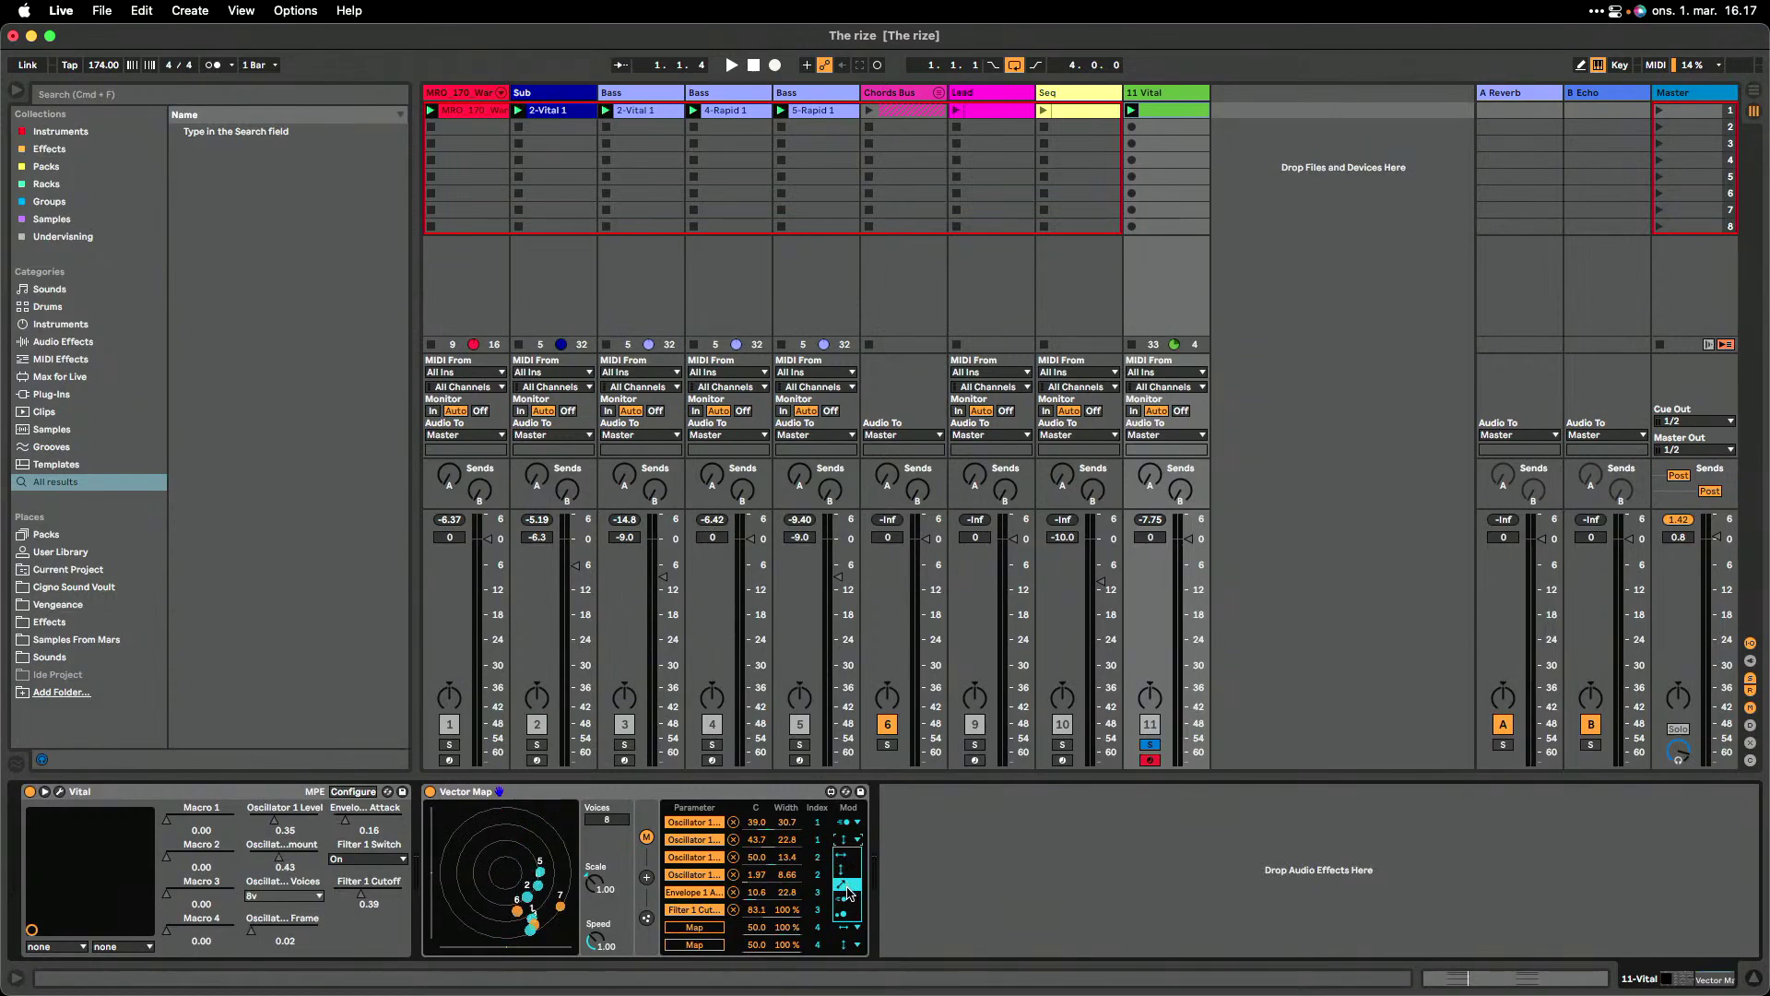
left_click(846, 888)
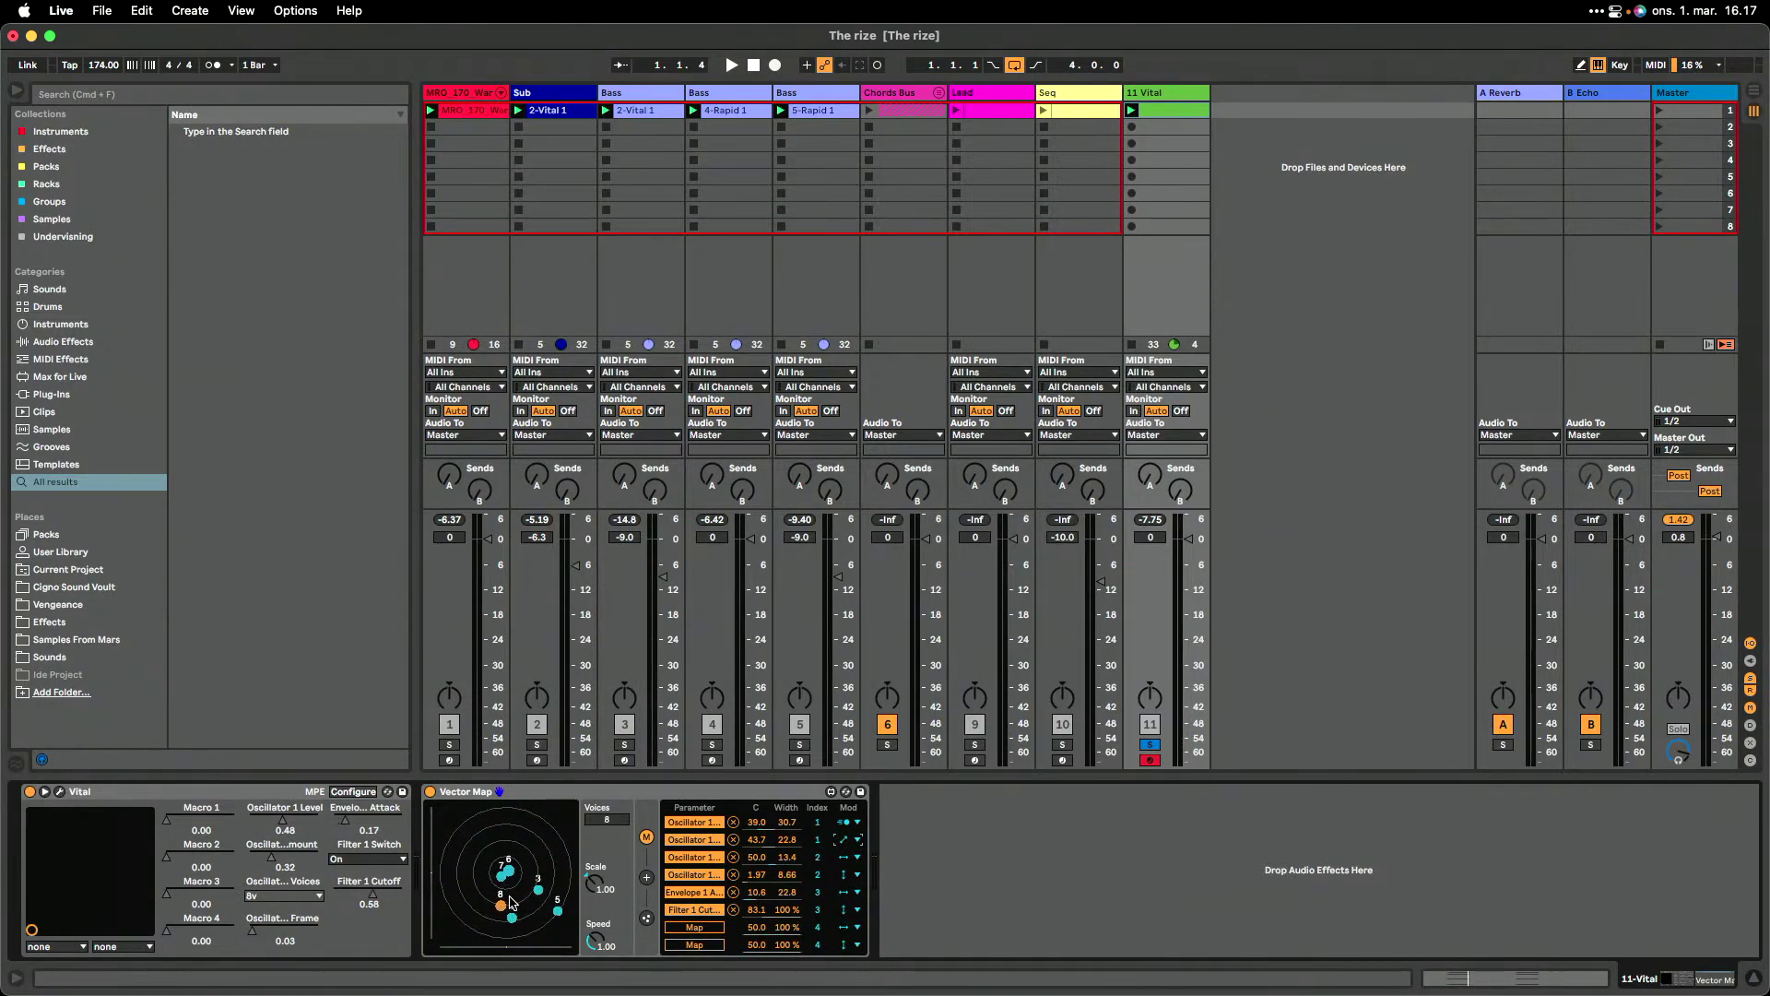
- Change Vector Map slot 1's modulation source to the small-and-large-dot option, and review the source options of slot 2
left_click(647, 919)
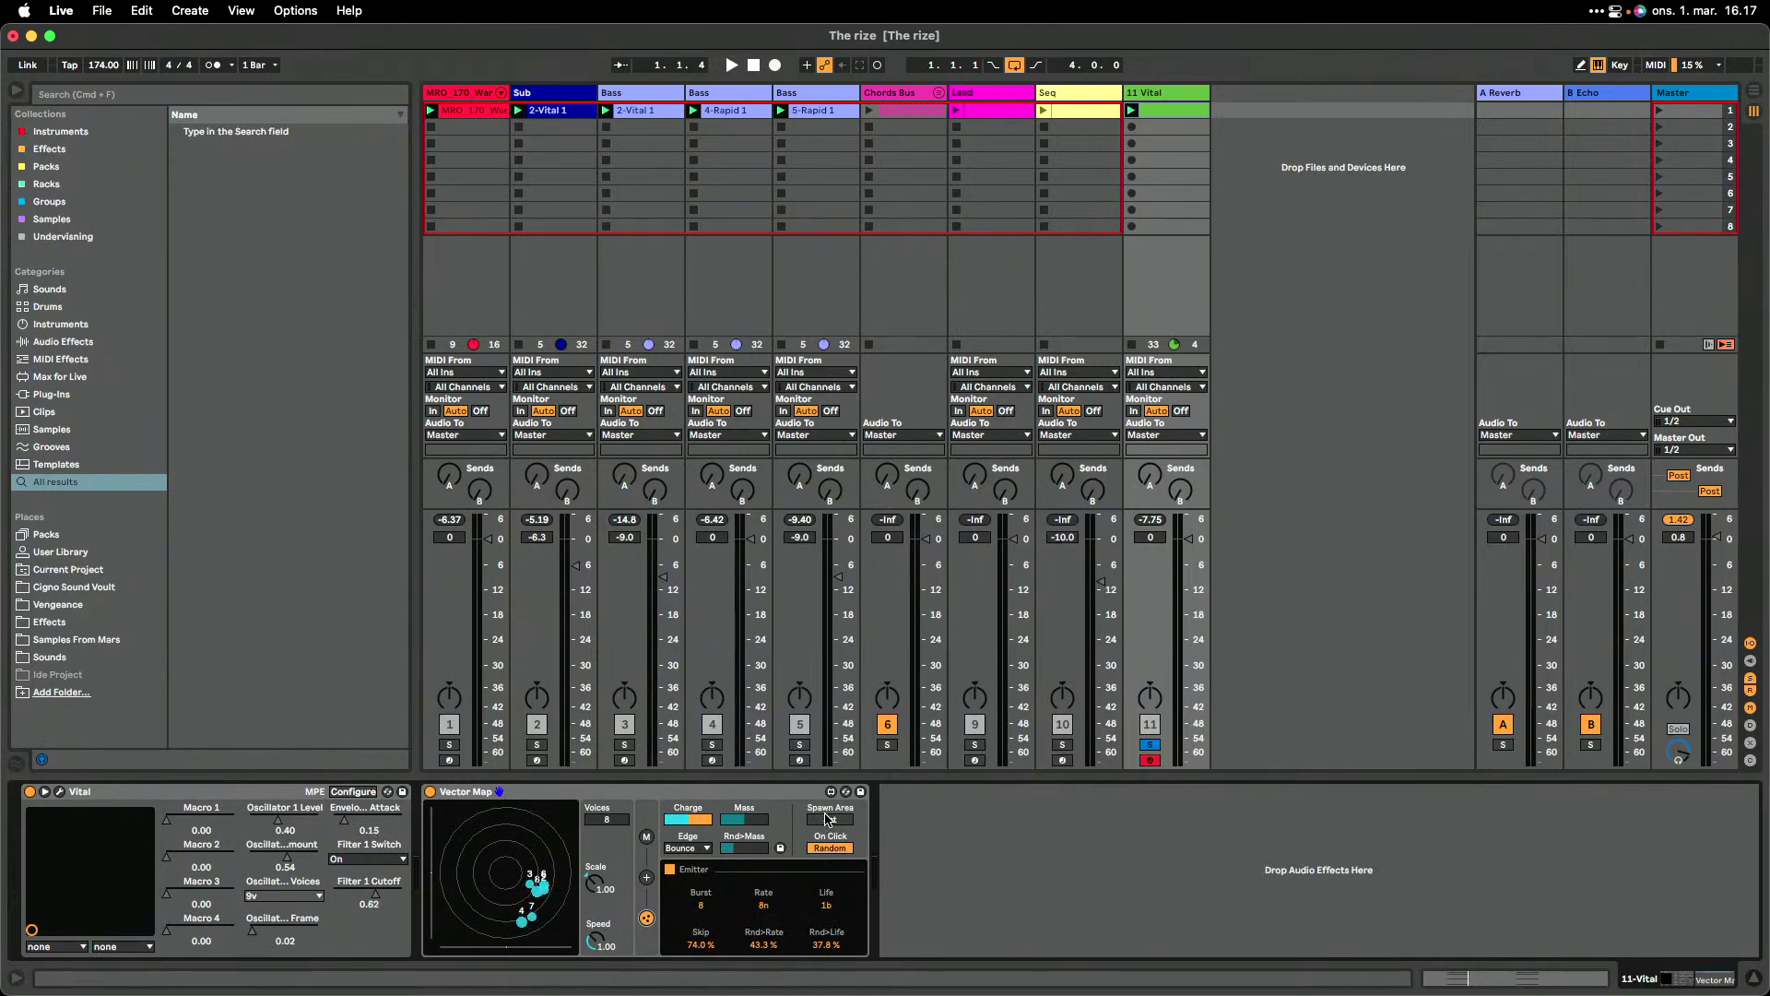
left_click_drag(741, 851, 741, 820)
left_click(648, 837)
left_click(848, 821)
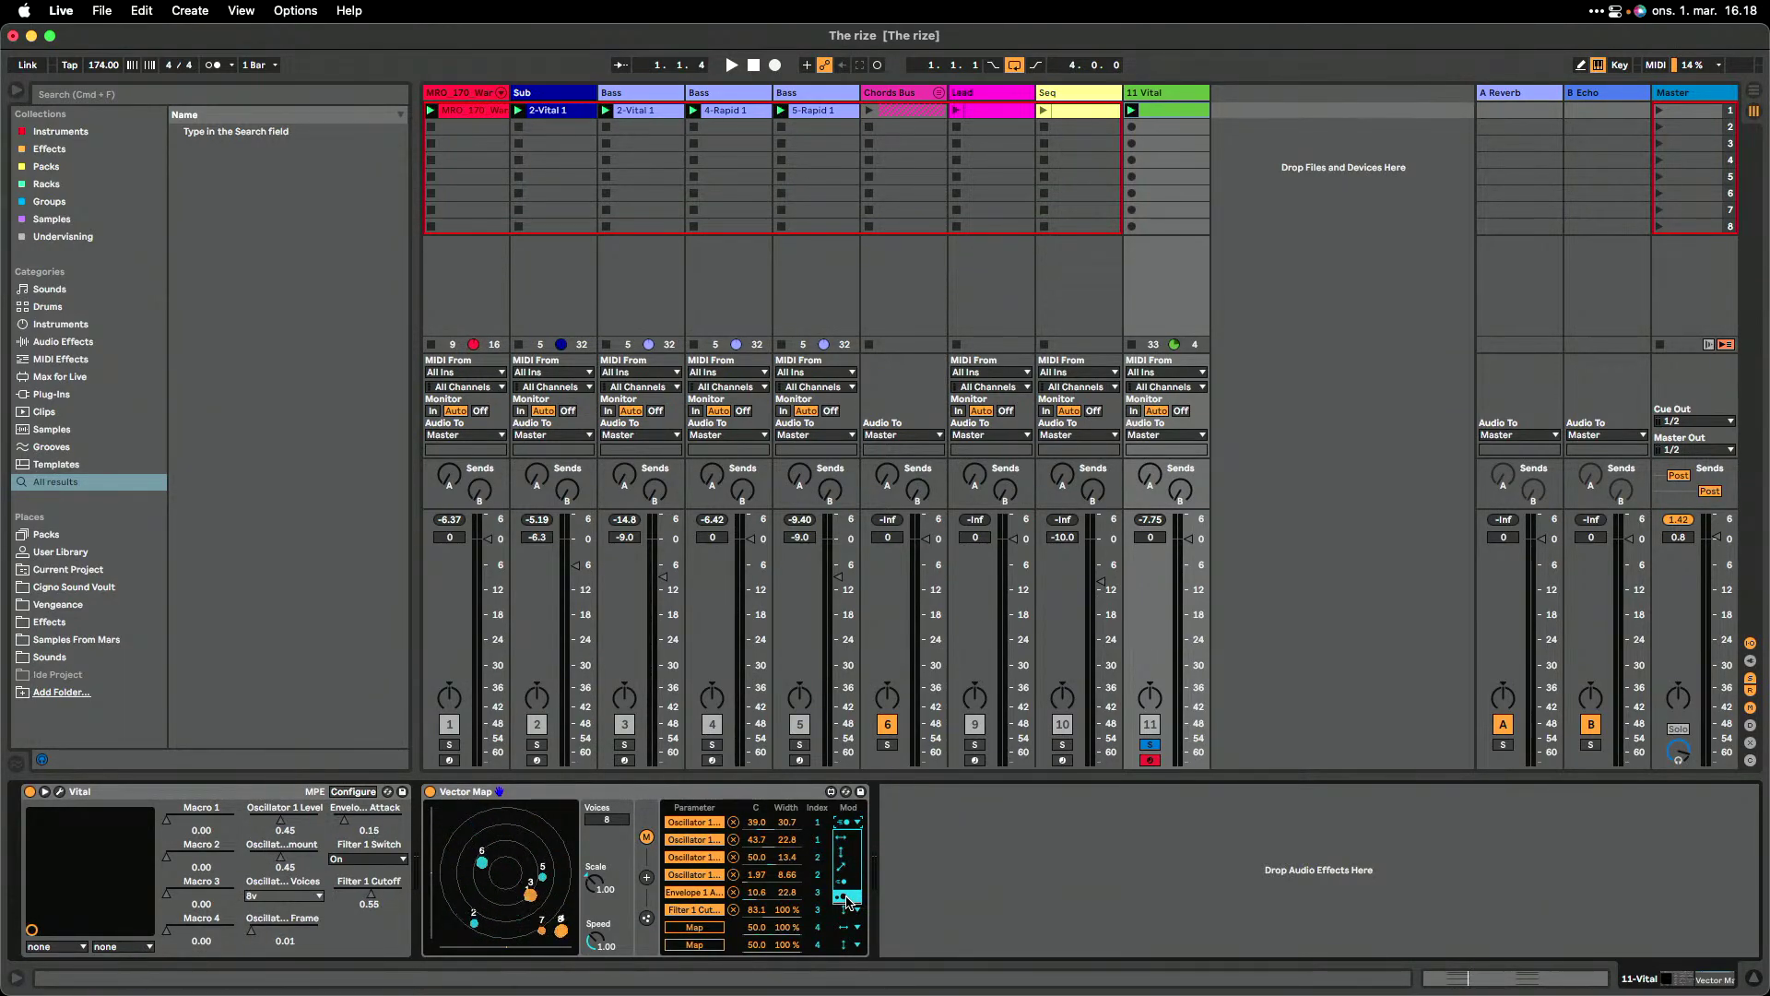
left_click(848, 899)
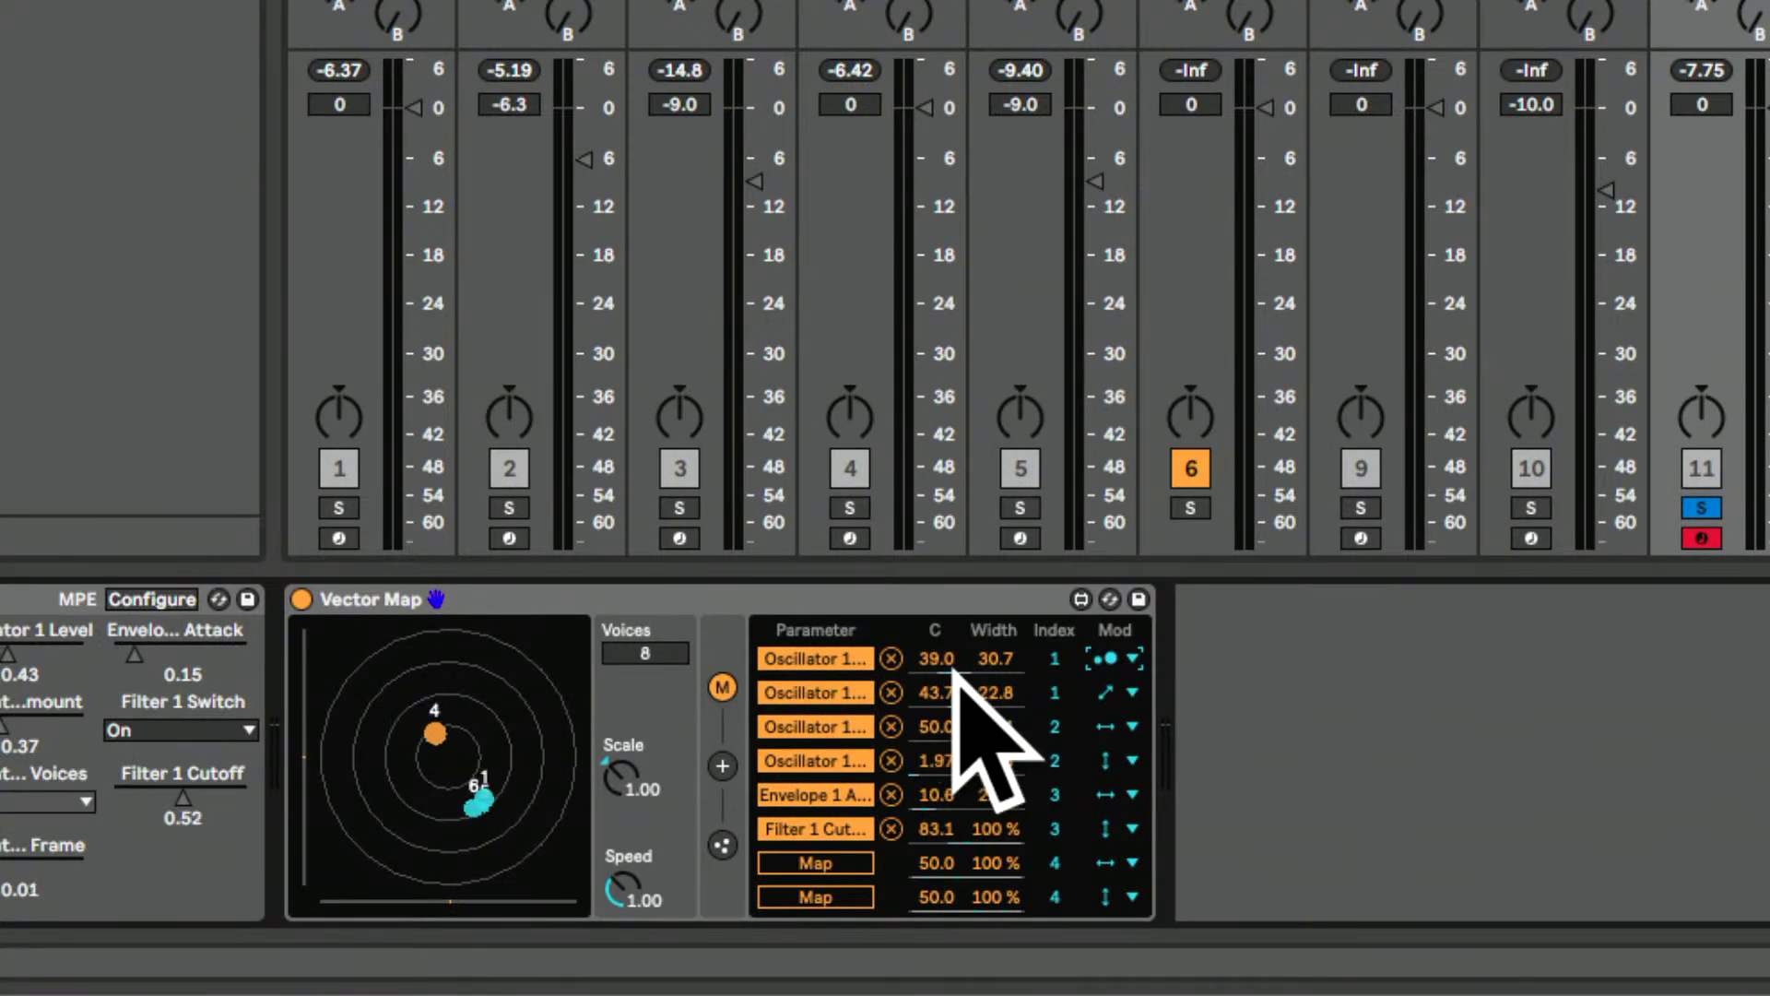
left_click(1133, 693)
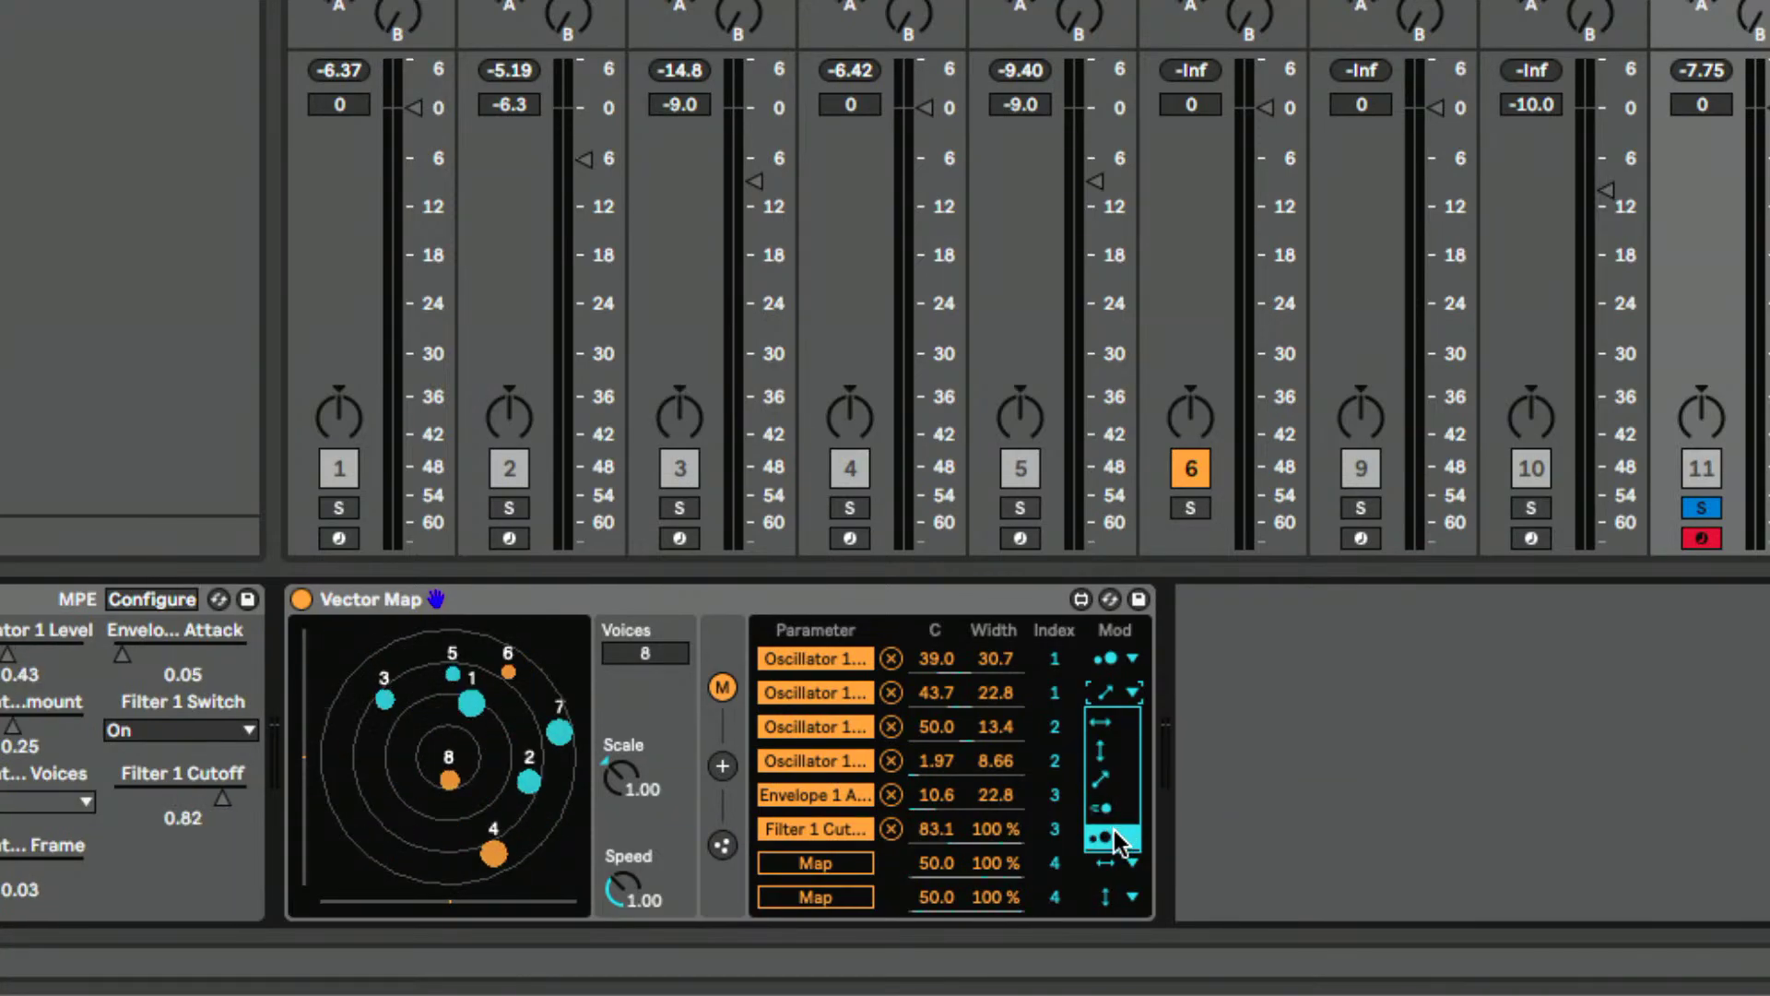
left_click(1204, 738)
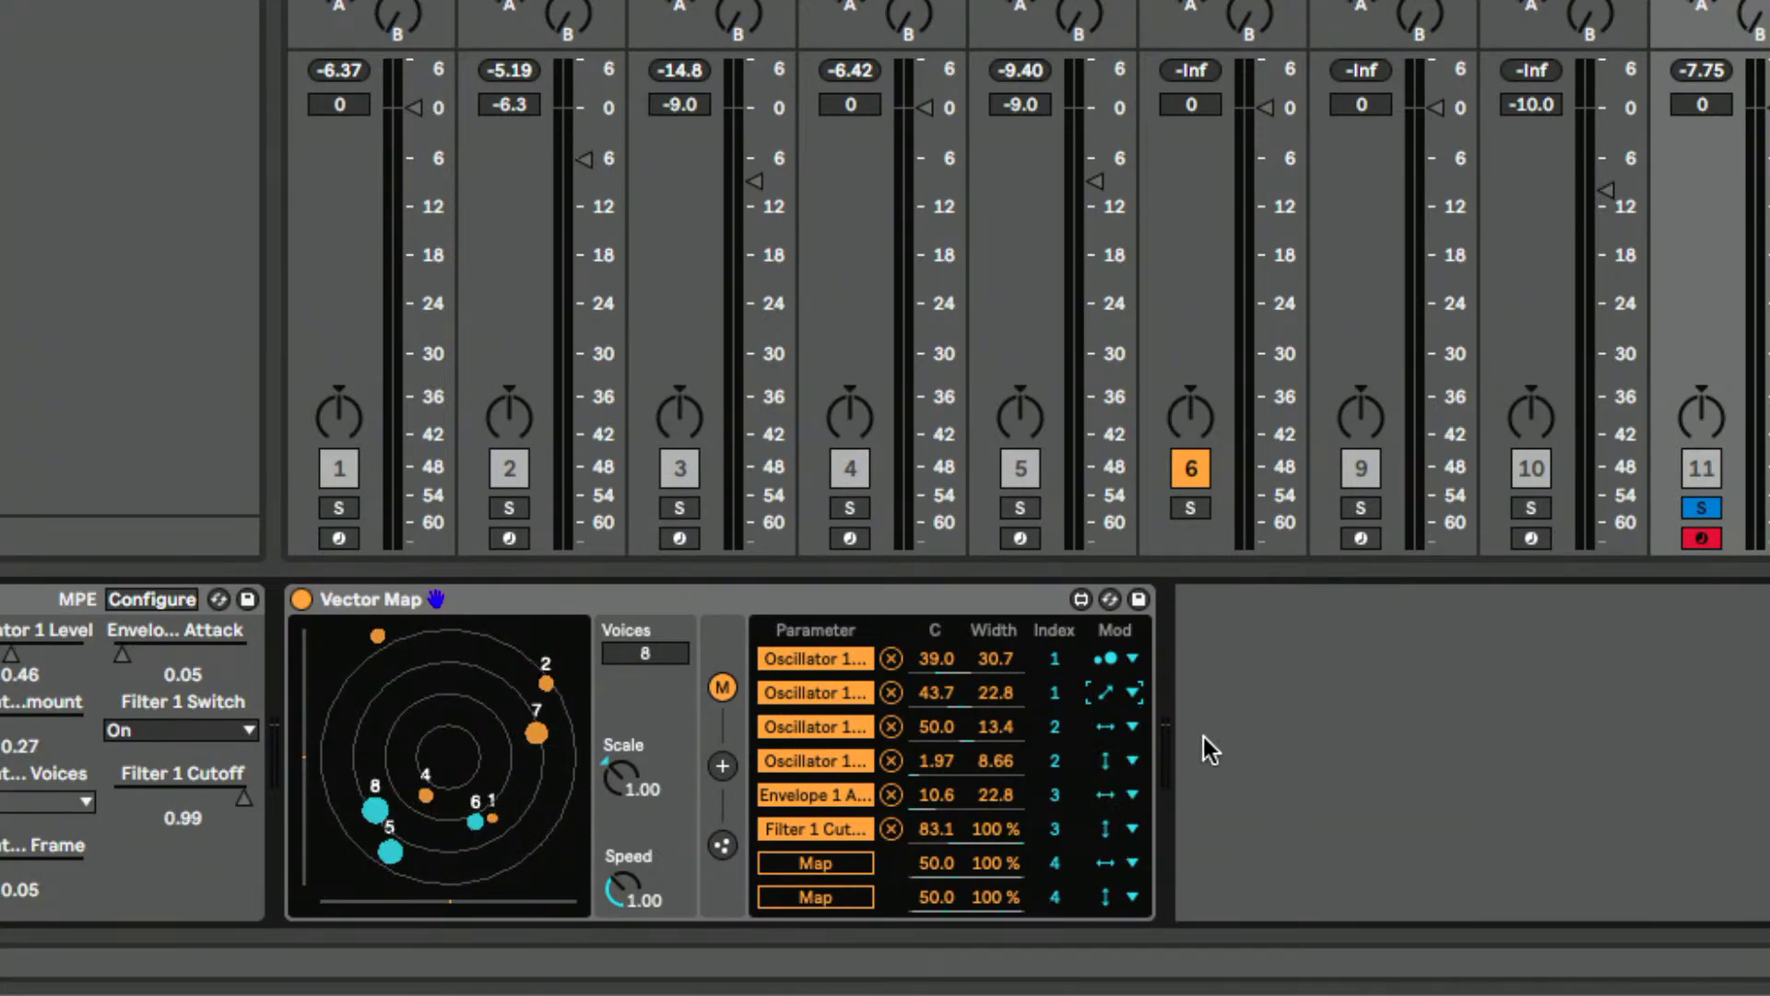